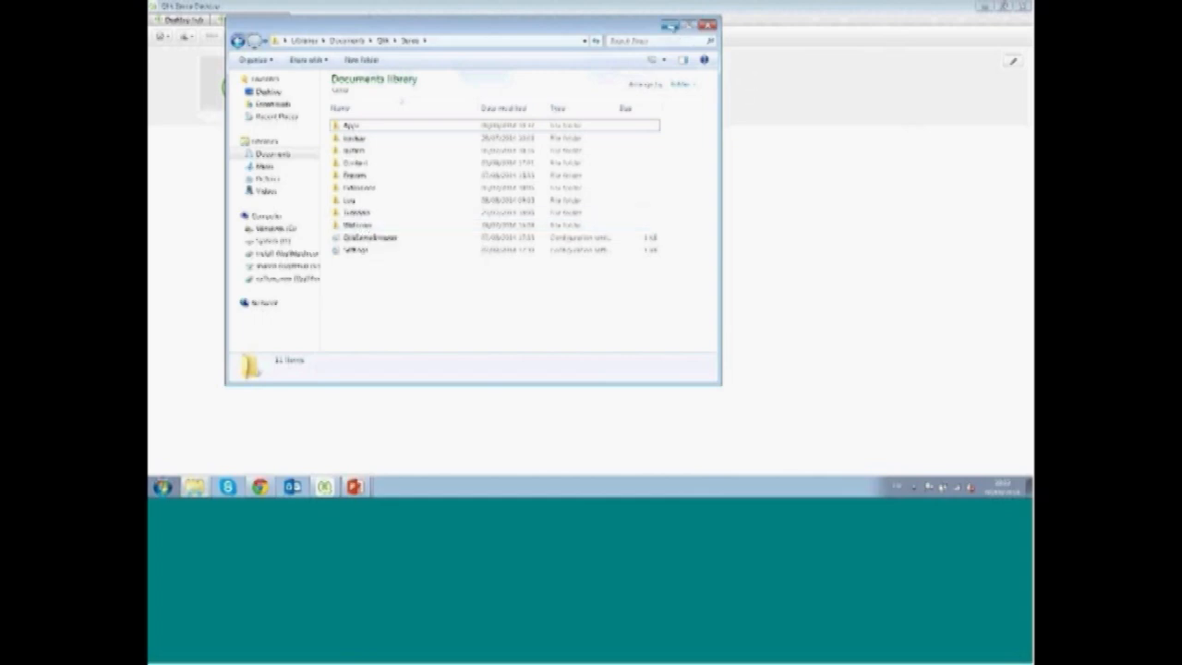
Open the Premiers Pas folder in File Explorer and place its window beside the new app
{"action": "left_click", "coordinate": [671, 26]}
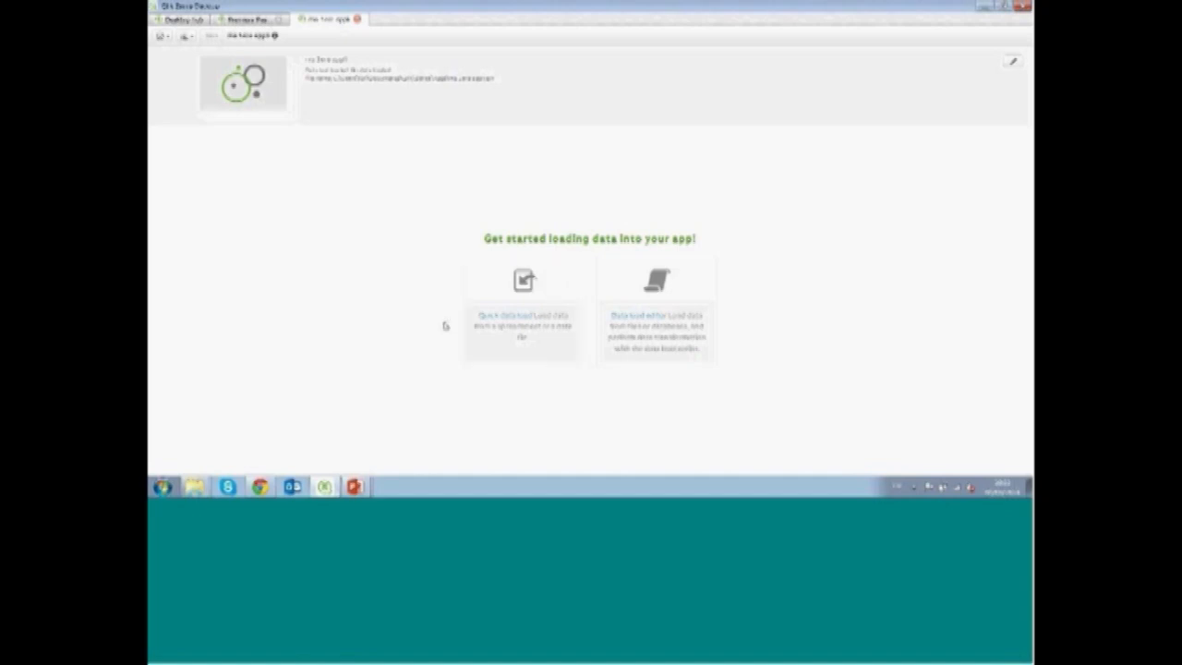
{"action": "mouse_move", "coordinate": [195, 484]}
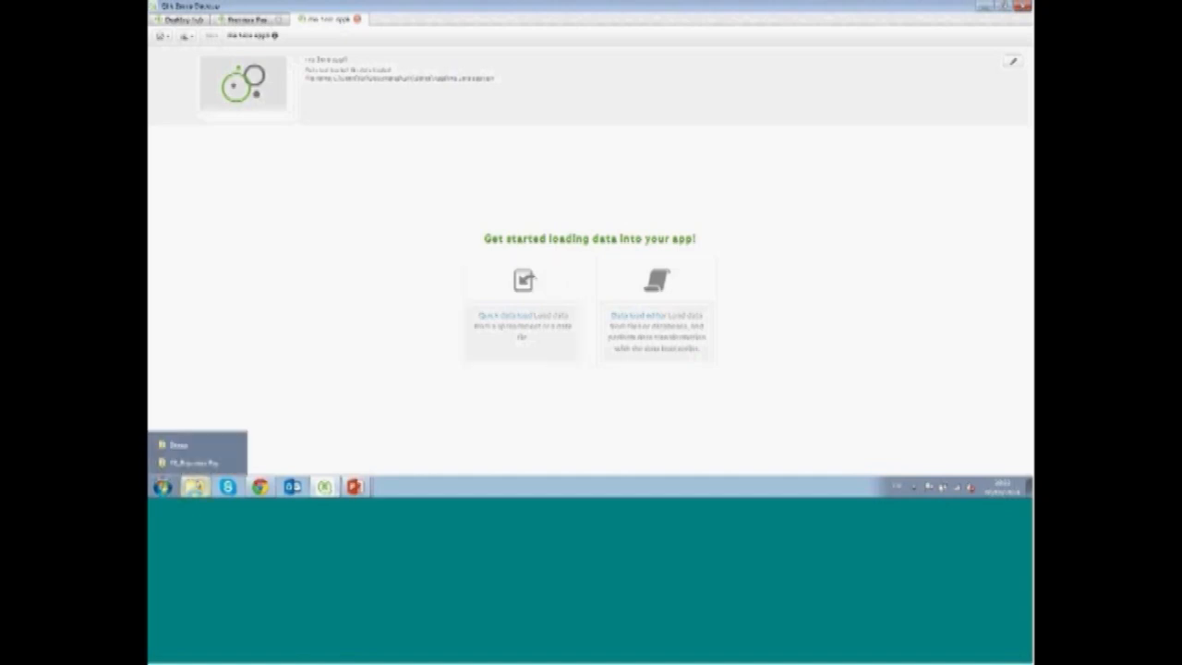
{"action": "left_click", "coordinate": [196, 462]}
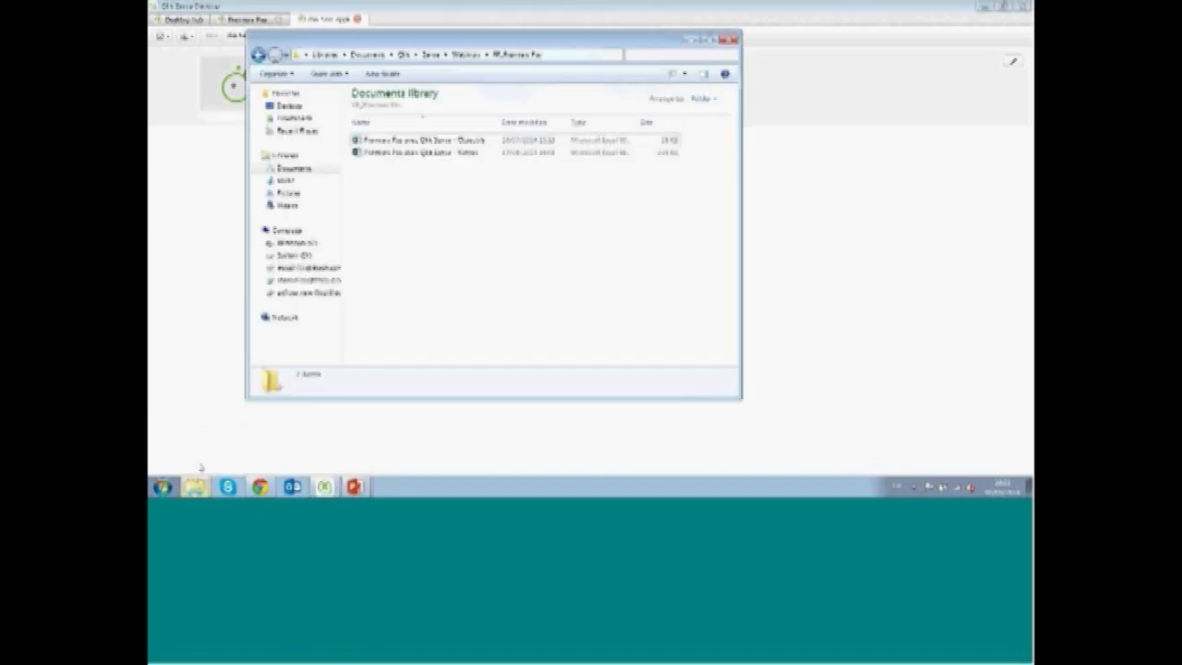
{"action": "left_click_drag", "start_coordinate": [471, 42], "coordinate": [796, 59]}
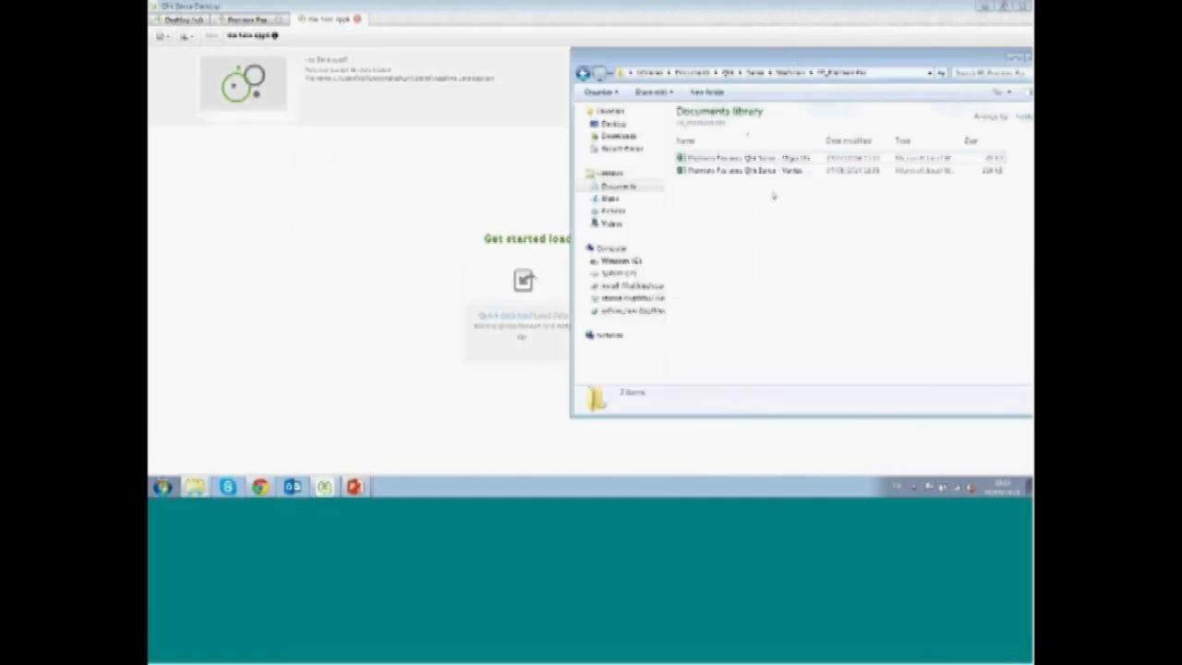
Drag the 'Premiers Pas avec Qlik Sense - Ventes' workbook into the app to start loading its data
{"action": "left_click", "coordinate": [738, 175]}
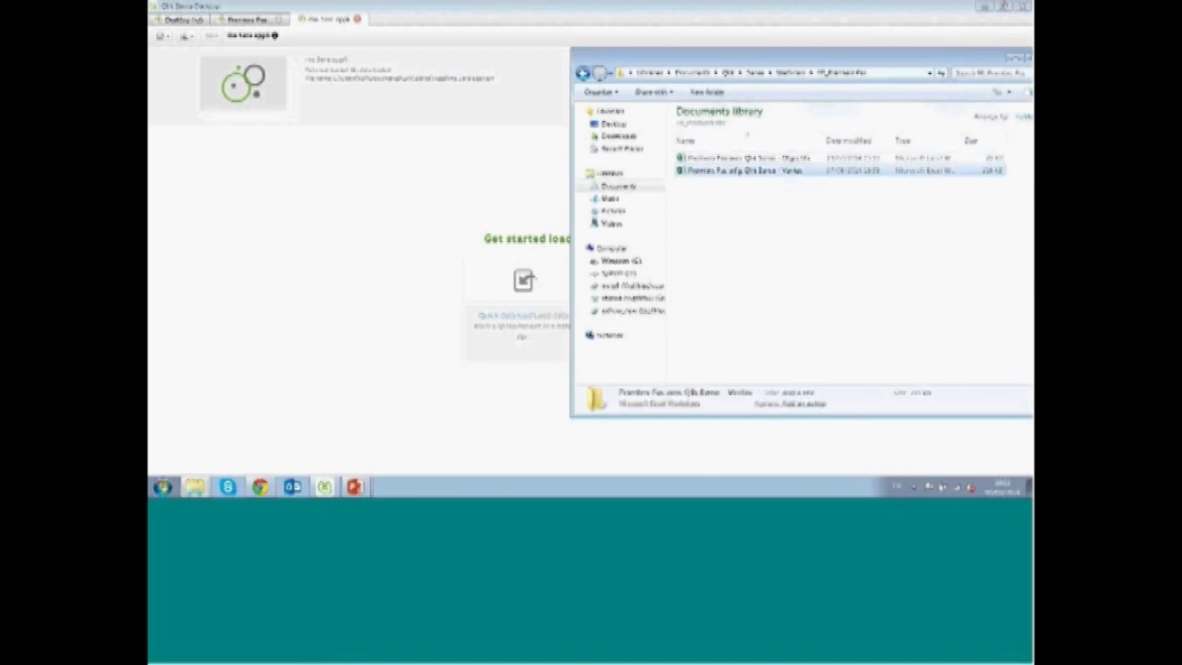
{"action": "left_click_drag", "start_coordinate": [737, 172], "coordinate": [469, 349]}
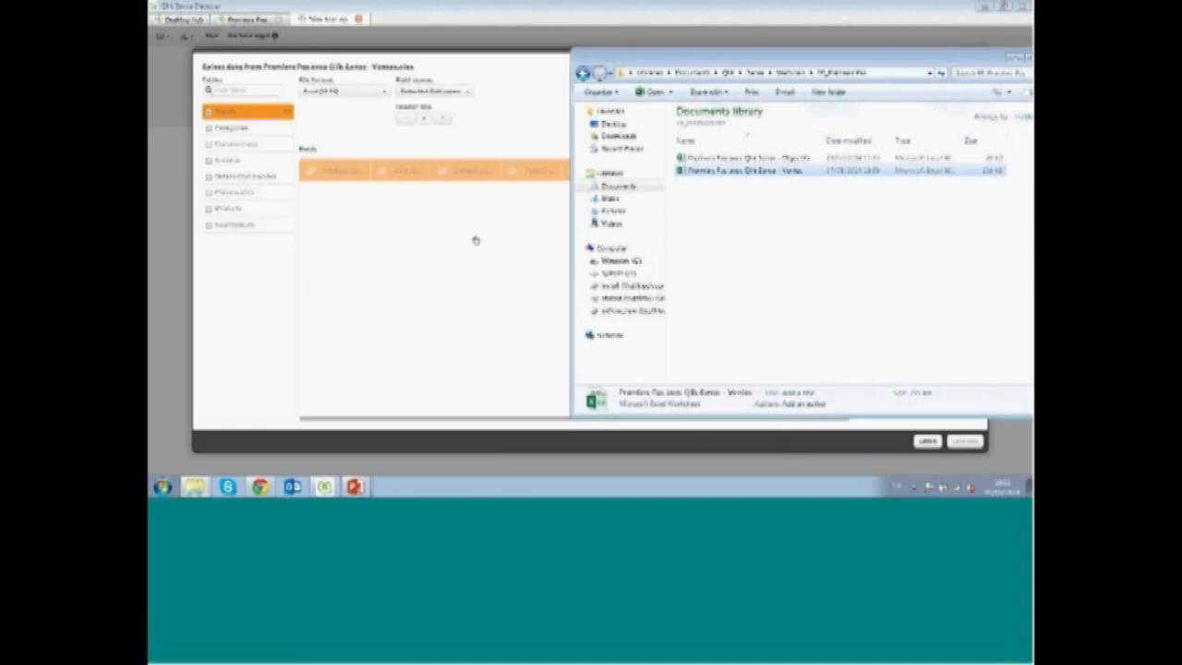
{"action": "left_click", "coordinate": [536, 60]}
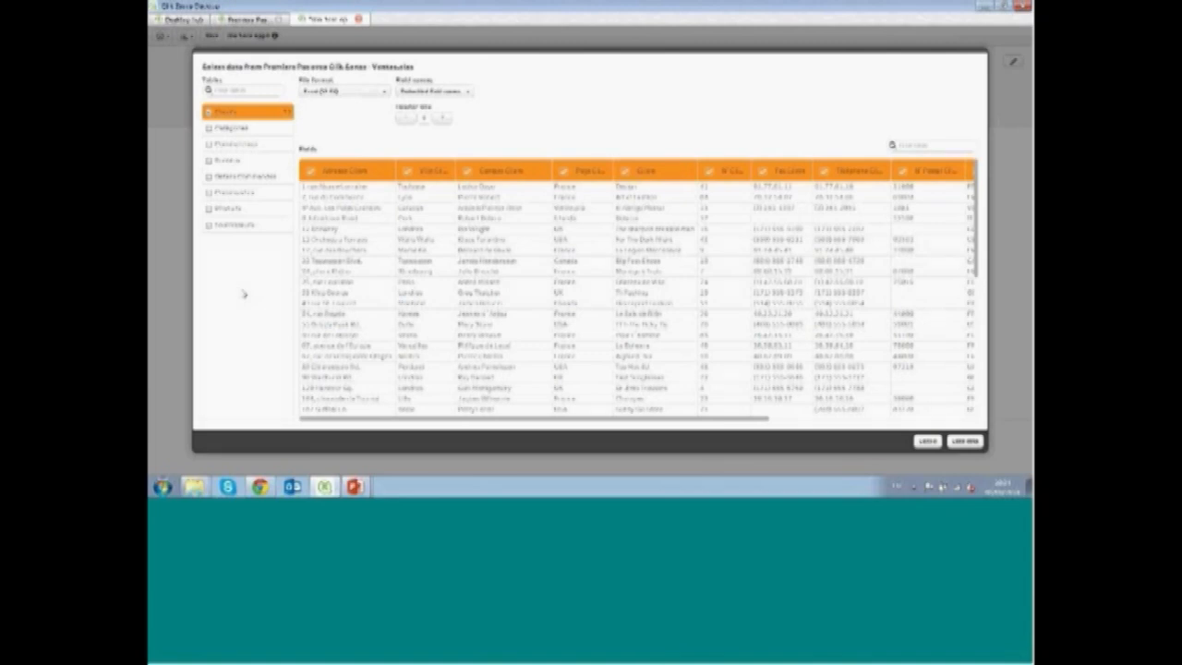
Try deselecting and renaming the first field of the Clients table in the data selection
{"action": "left_click", "coordinate": [257, 114]}
{"action": "left_click", "coordinate": [310, 171]}
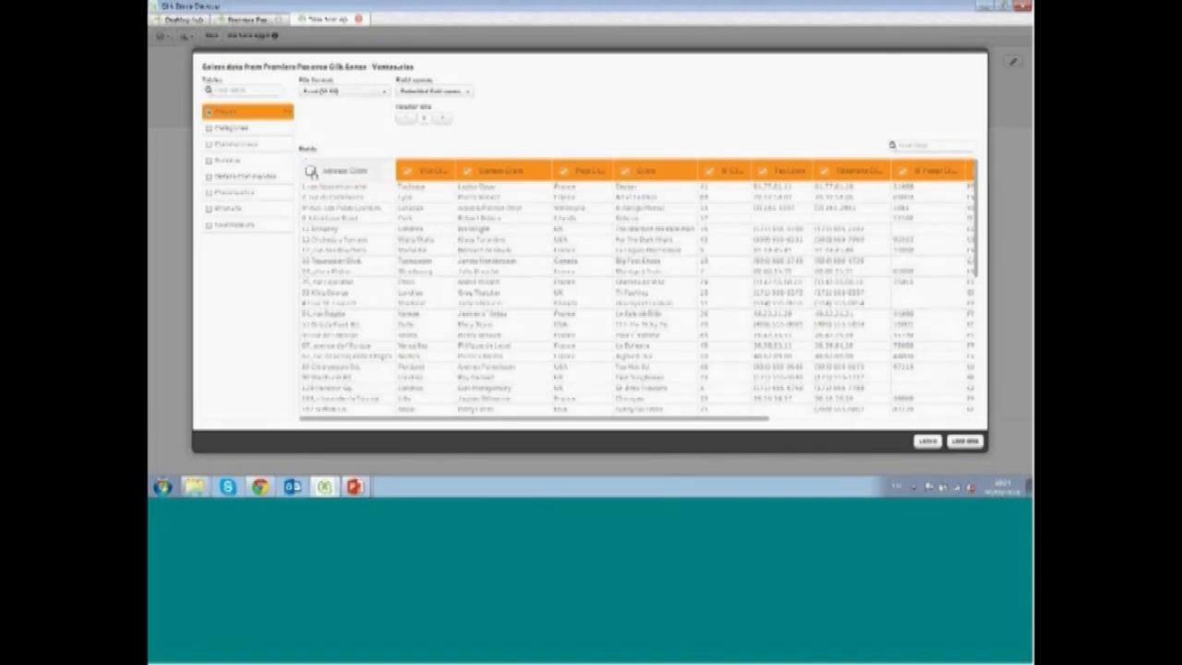
{"action": "left_click", "coordinate": [310, 171]}
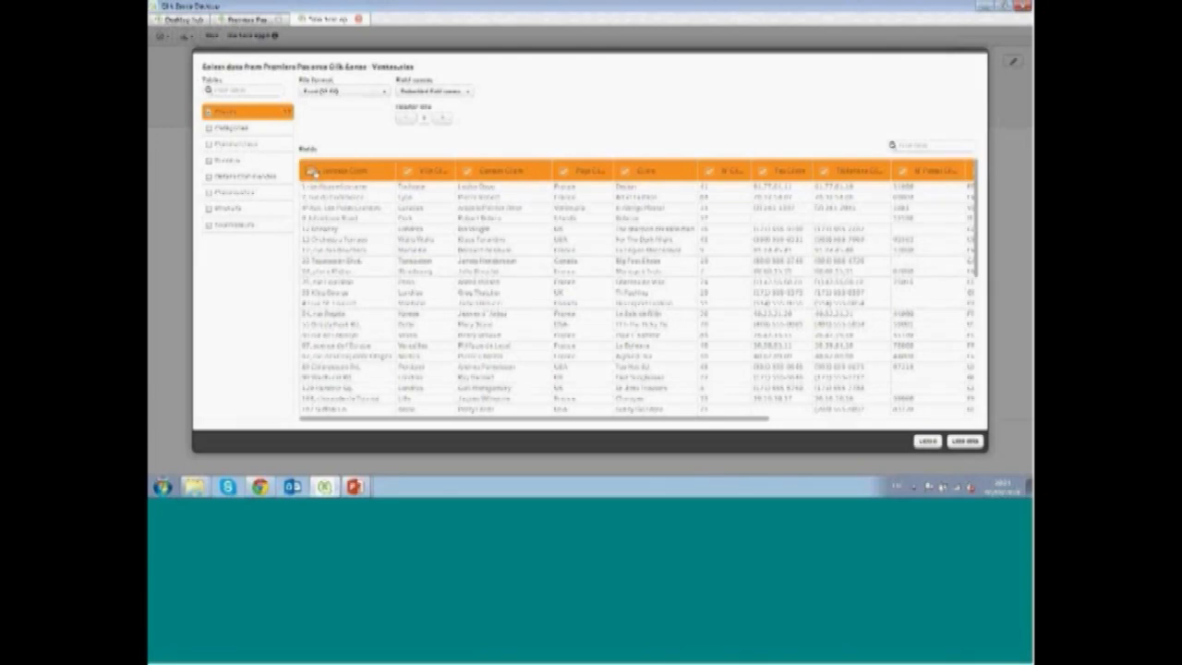
{"action": "left_click", "coordinate": [347, 170]}
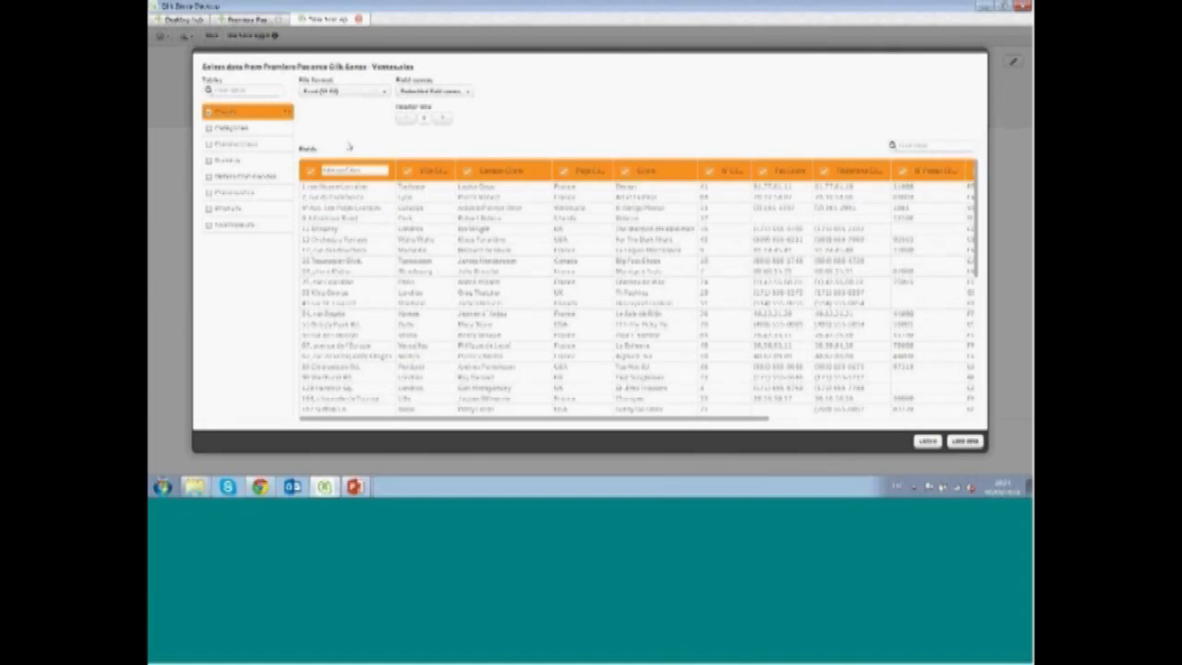
{"action": "key", "text": "Return"}
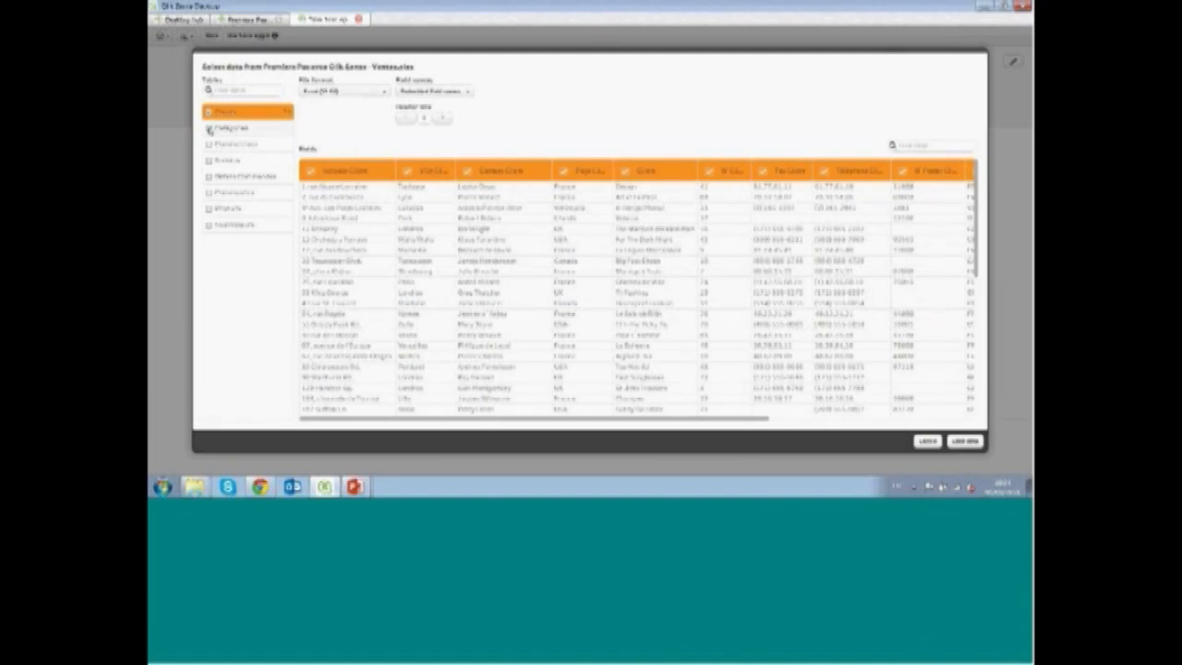
Also select the categories, salespeople, order details, orders and products tables, then load the data and close the dialog
{"action": "left_click", "coordinate": [210, 130]}
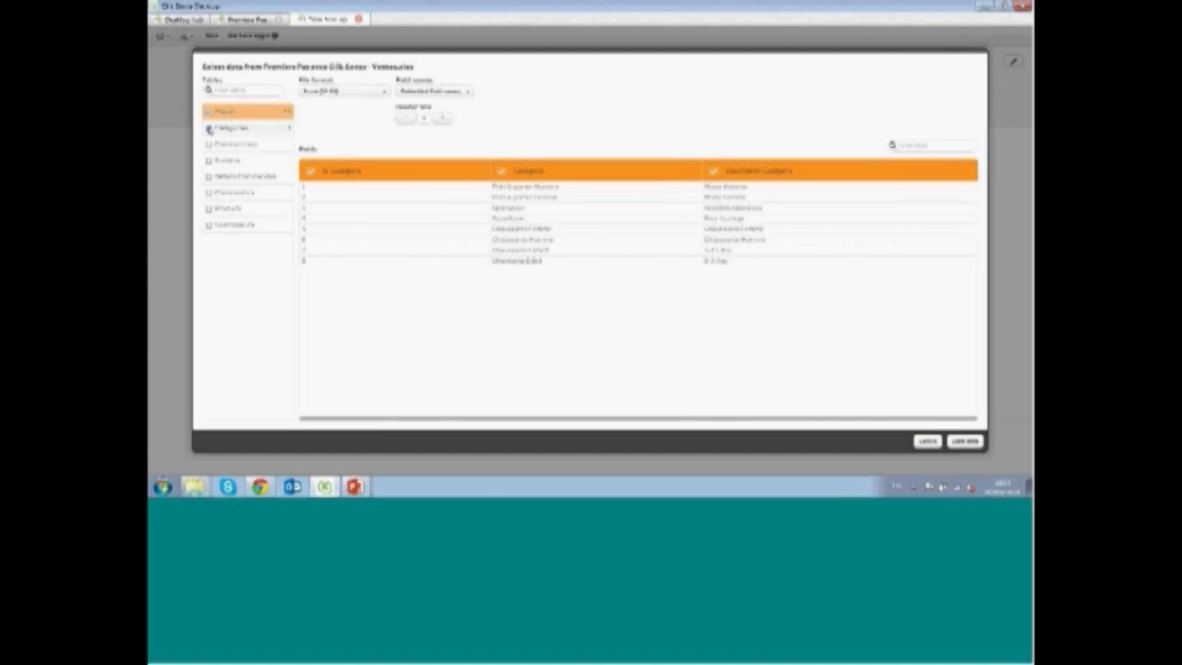
{"action": "left_click", "coordinate": [209, 145]}
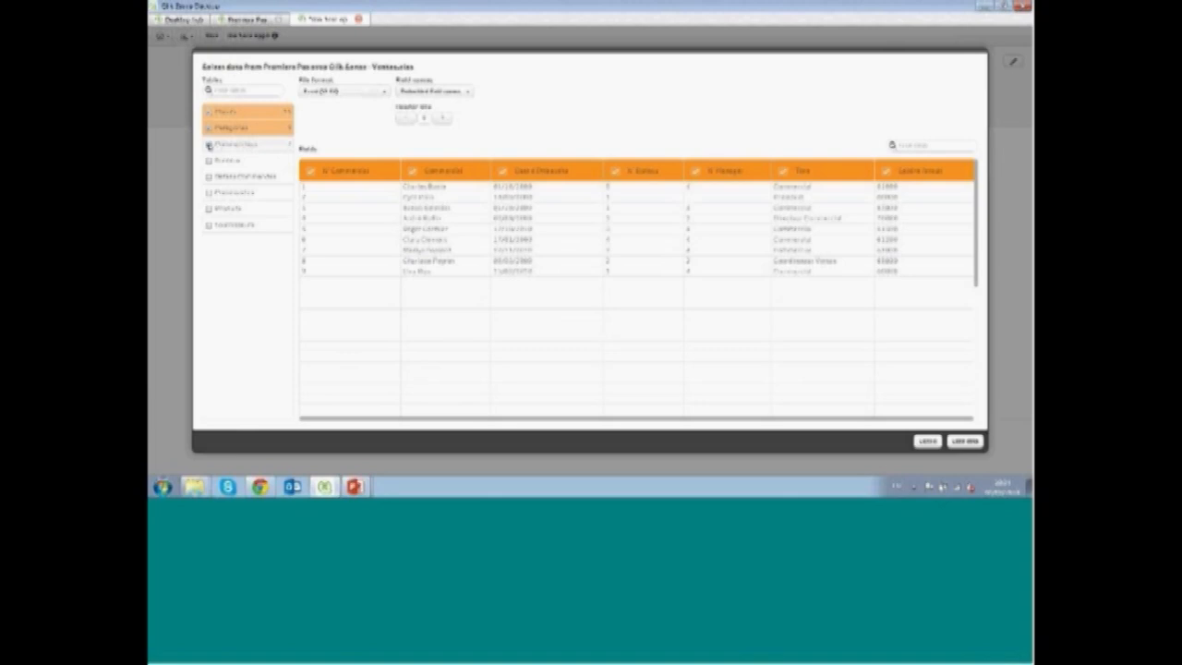
{"action": "left_click", "coordinate": [209, 145]}
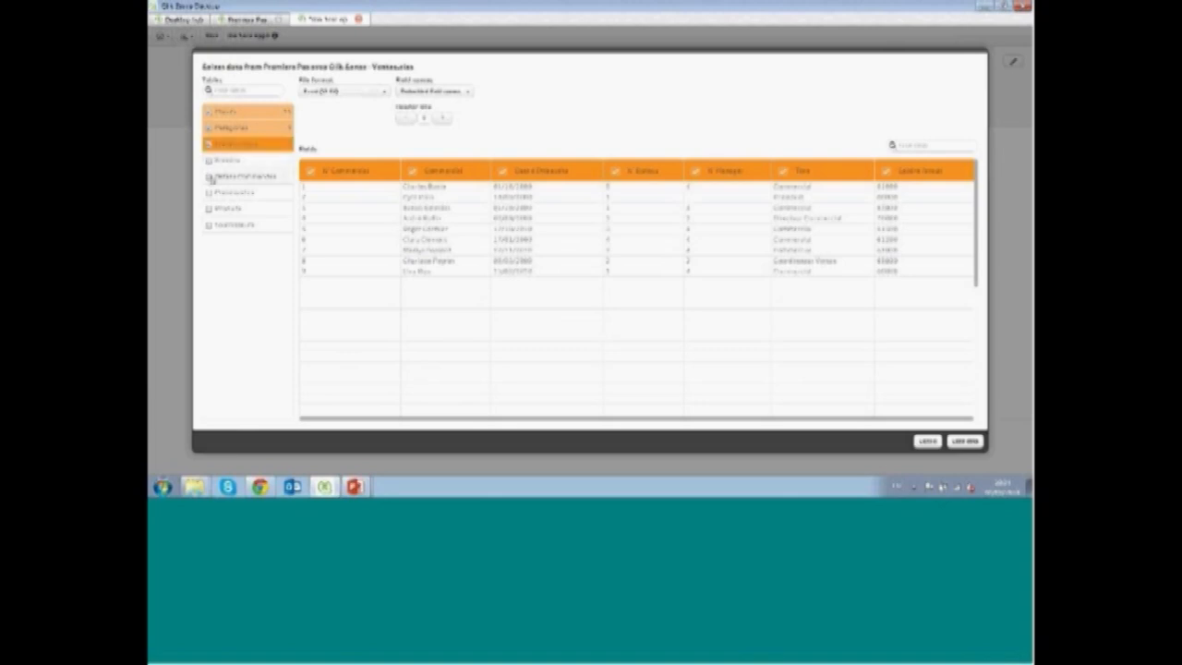
{"action": "left_click", "coordinate": [210, 177]}
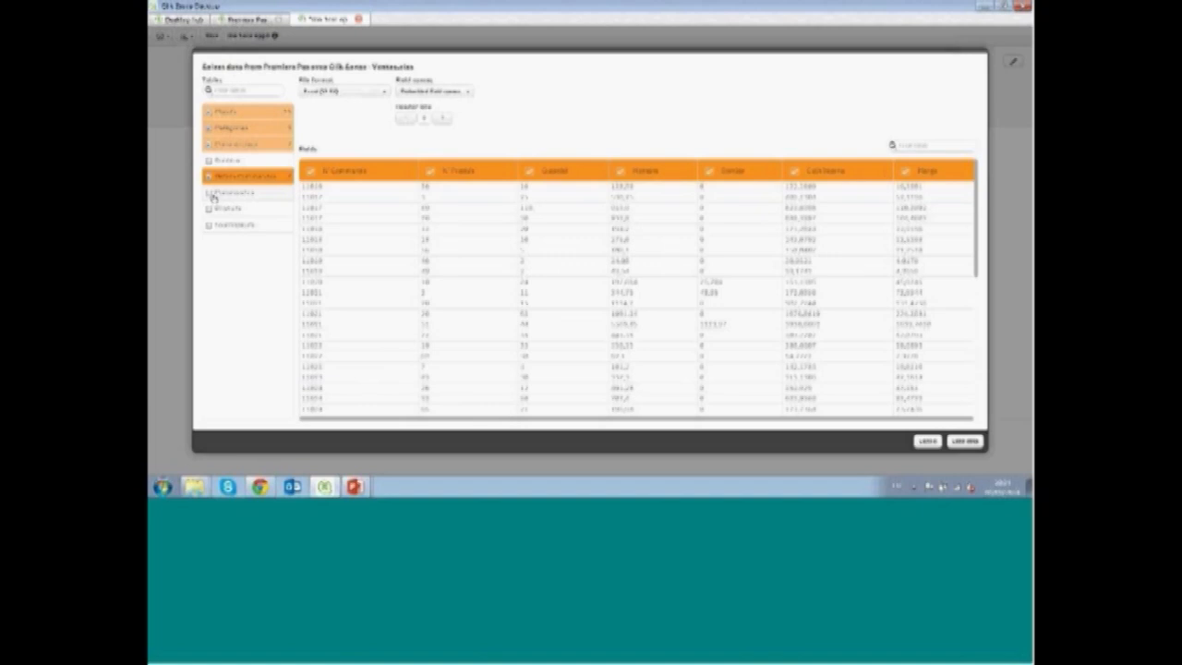
{"action": "left_click", "coordinate": [210, 193]}
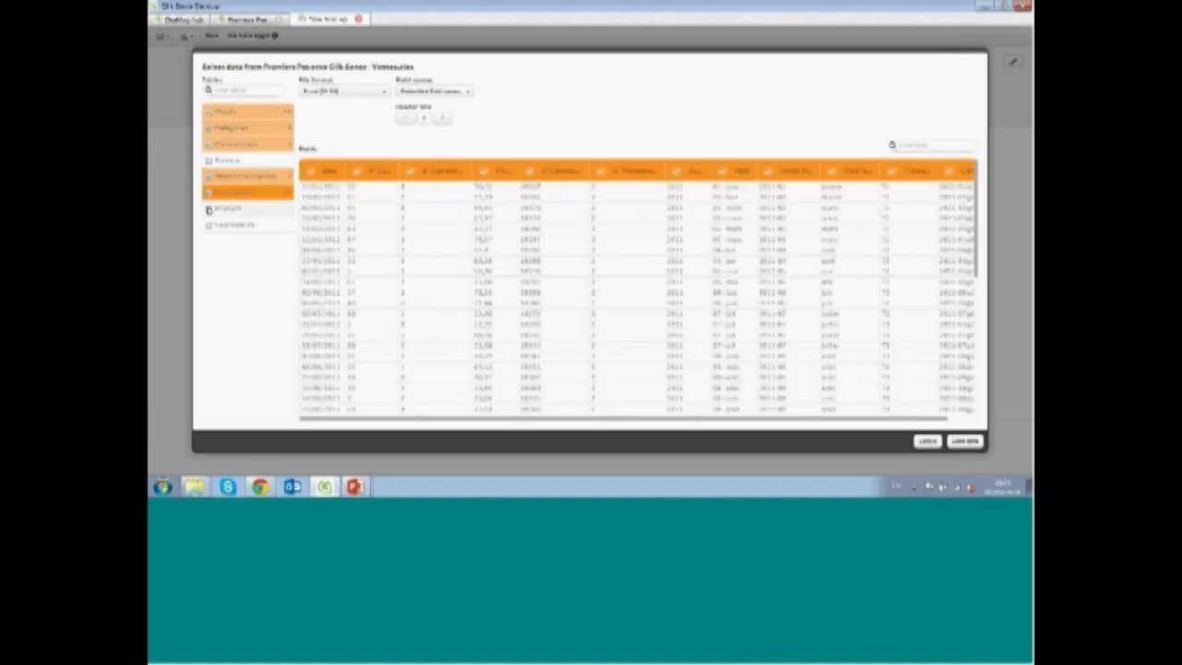
{"action": "left_click", "coordinate": [210, 206]}
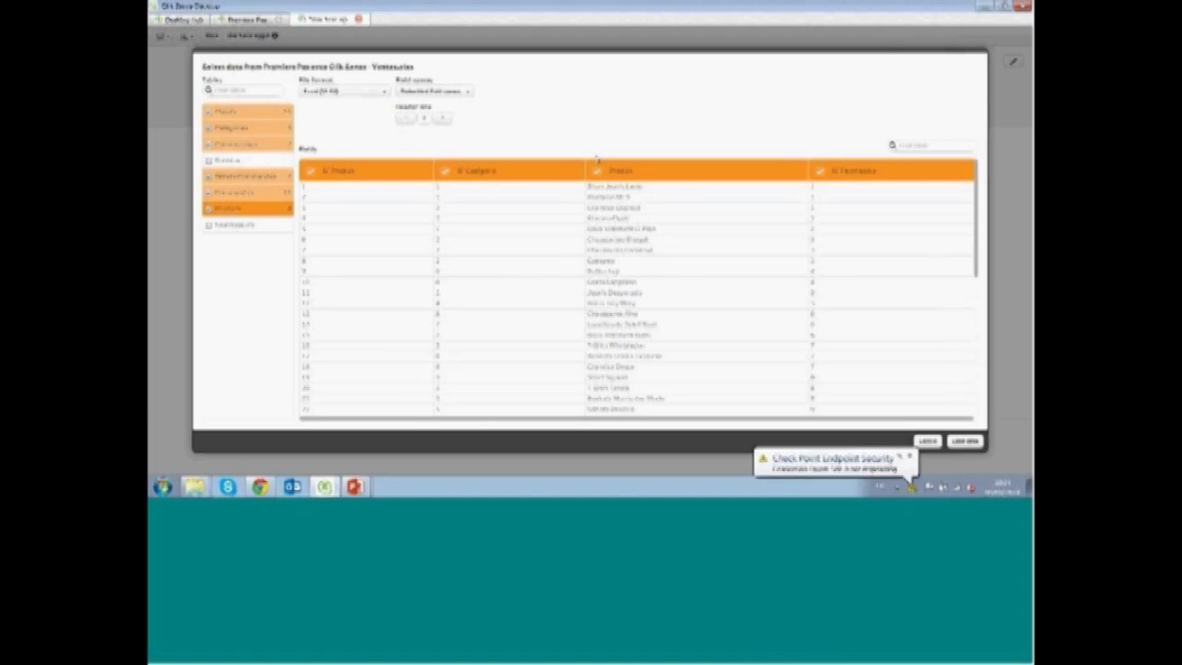
{"action": "left_click", "coordinate": [969, 443]}
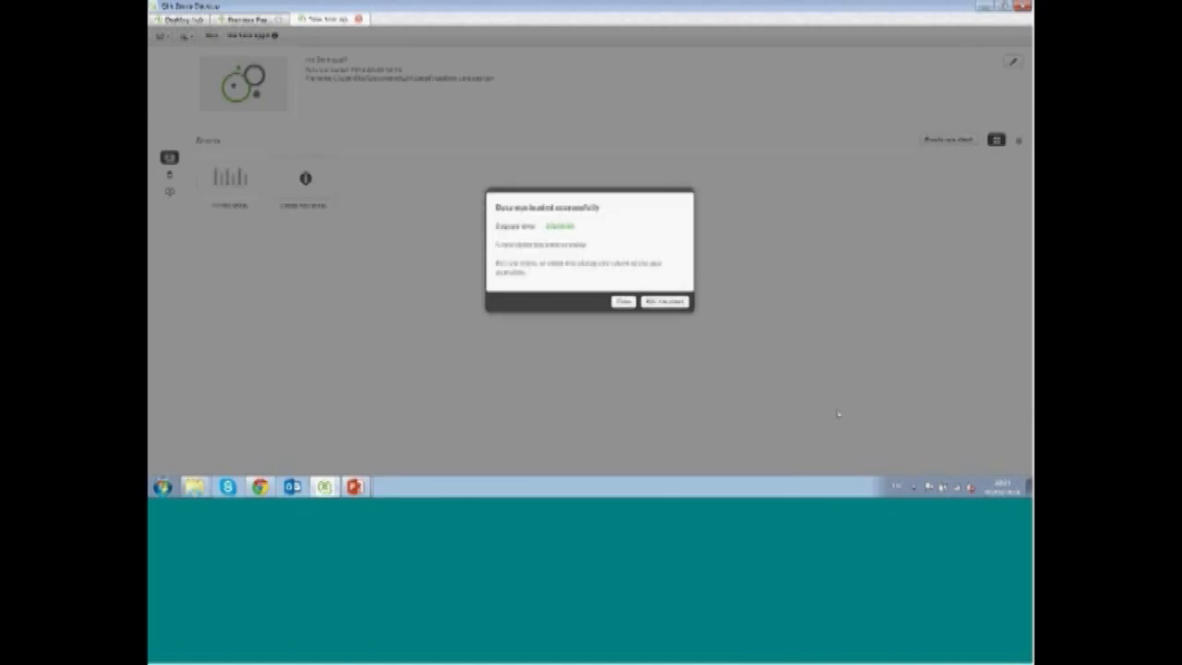
{"action": "left_click", "coordinate": [624, 303]}
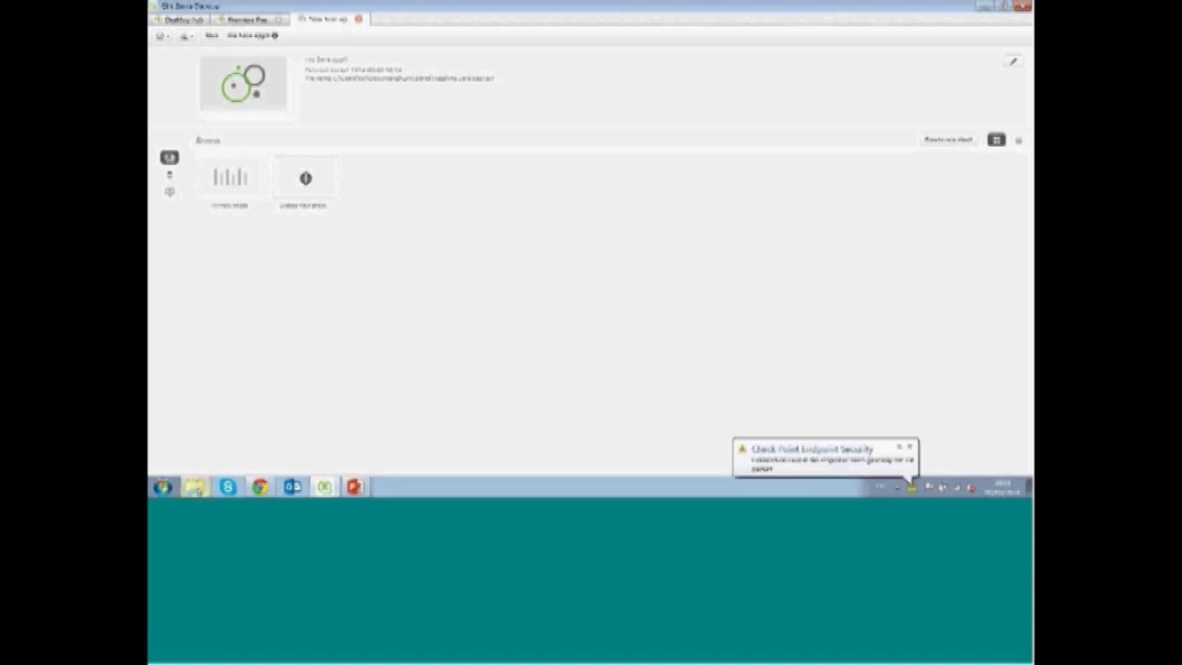
Drag the 'Premiers Pas avec Qlik Sense - Objectifs' workbook into the app and choose to add it to the existing data
{"action": "mouse_move", "coordinate": [194, 487]}
{"action": "left_click", "coordinate": [196, 459]}
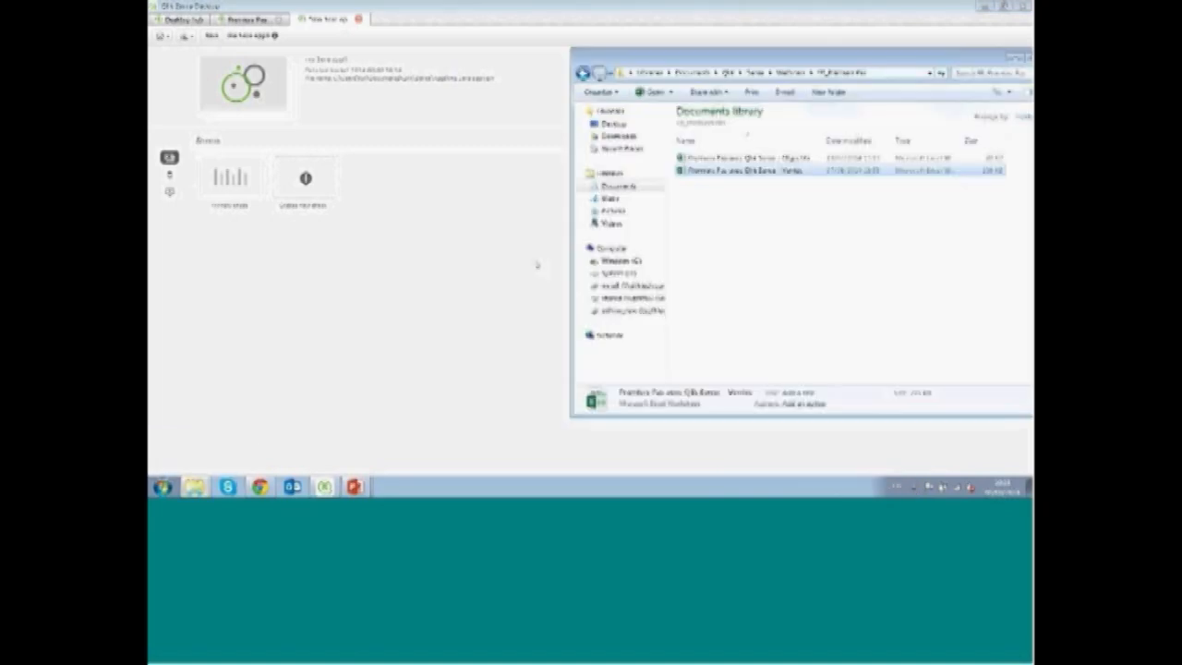
{"action": "left_click_drag", "start_coordinate": [739, 158], "coordinate": [453, 240]}
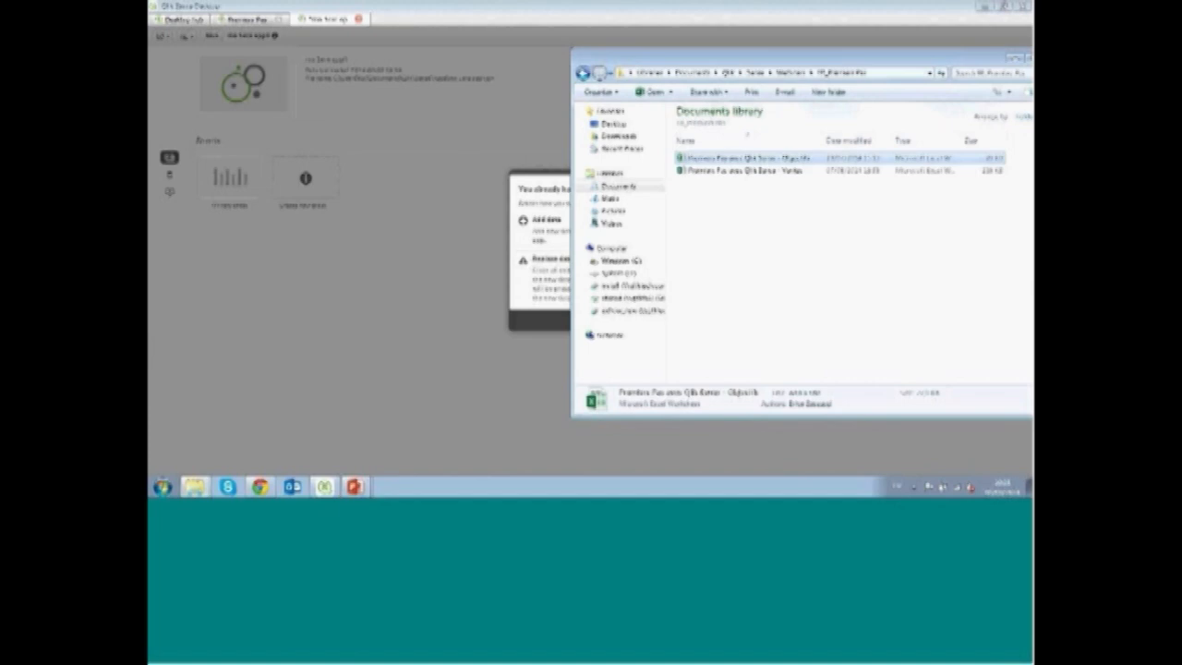
{"action": "left_click", "coordinate": [545, 83]}
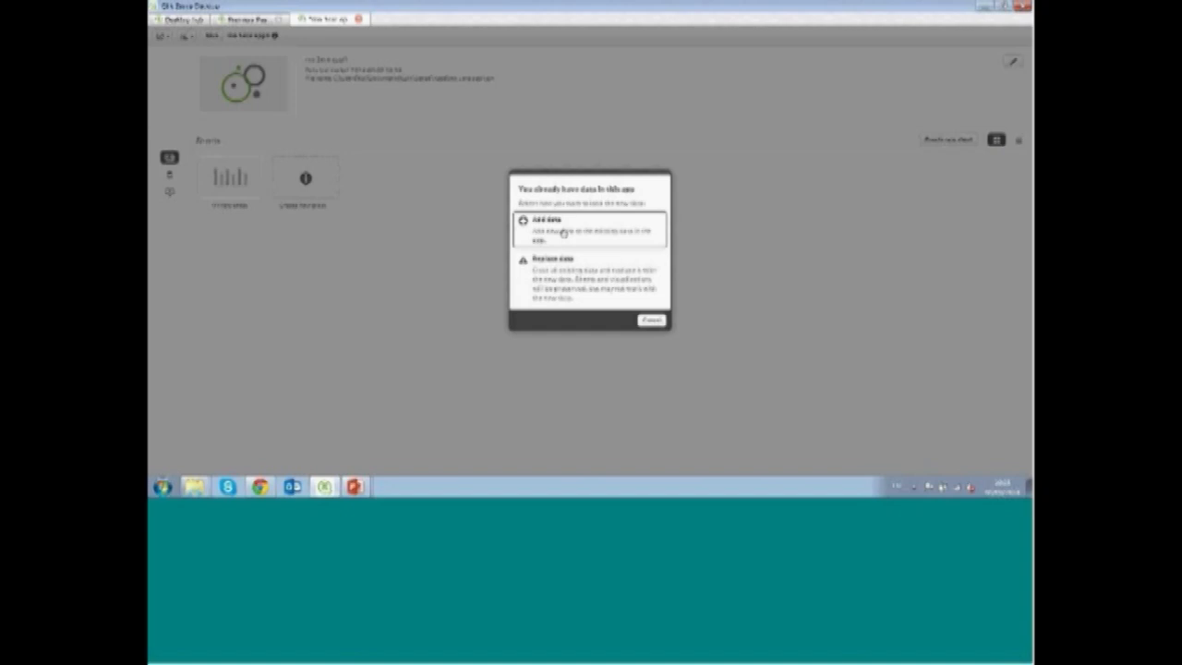
{"action": "left_click", "coordinate": [562, 233]}
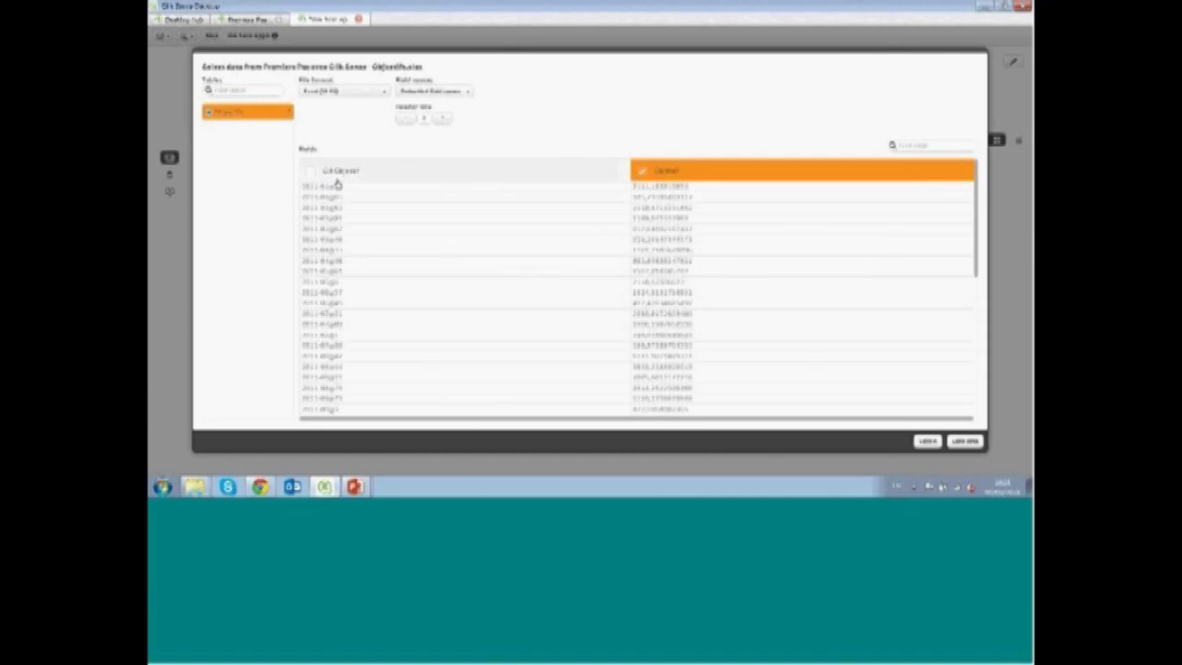
Include both fields of the objectives table, load the data and open the new sheet for editing
{"action": "left_click", "coordinate": [310, 172]}
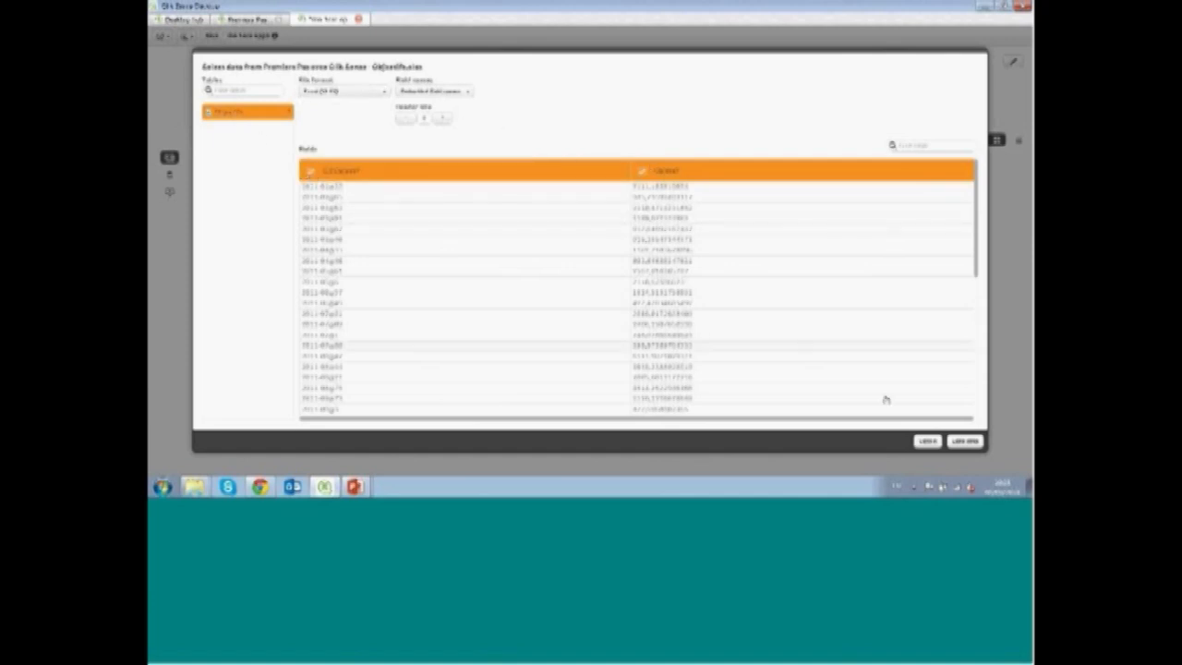
{"action": "left_click", "coordinate": [969, 442]}
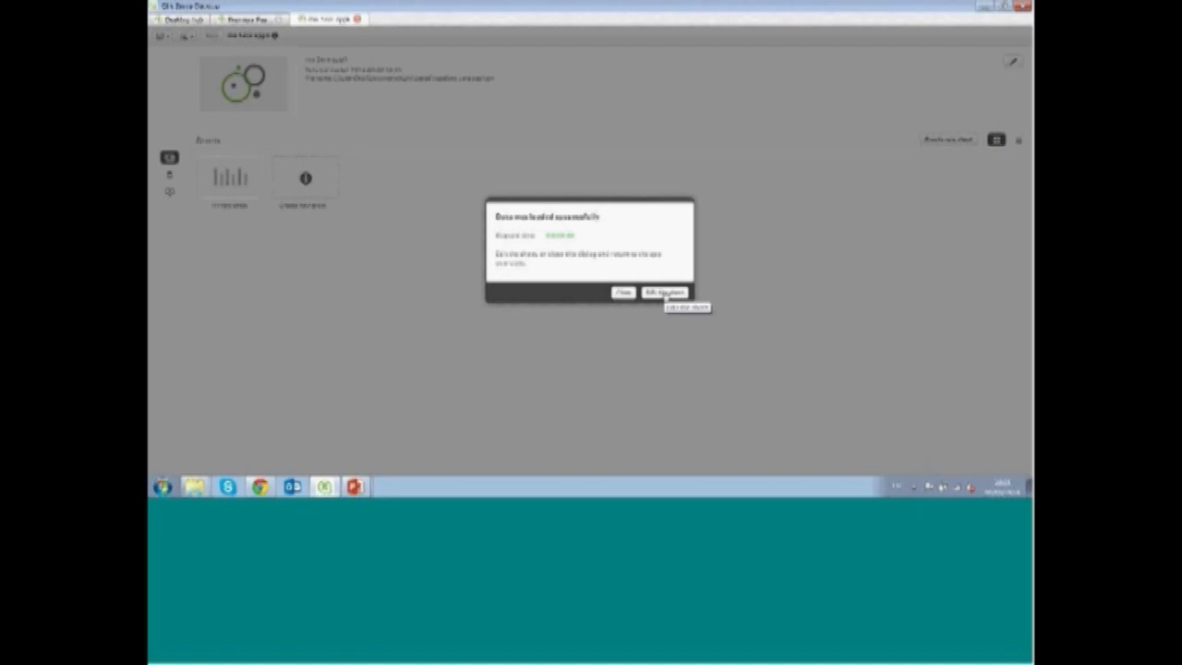
{"action": "left_click", "coordinate": [665, 293]}
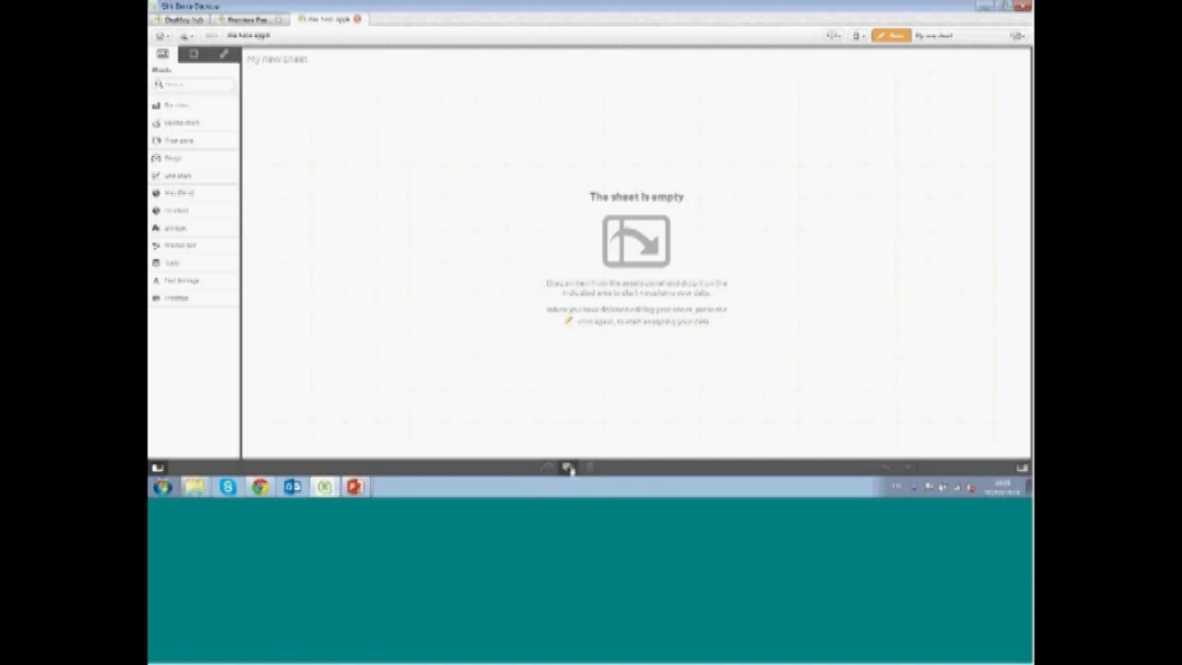
Browse the fields and master items panels and search the fields for sale
{"action": "left_click", "coordinate": [194, 54]}
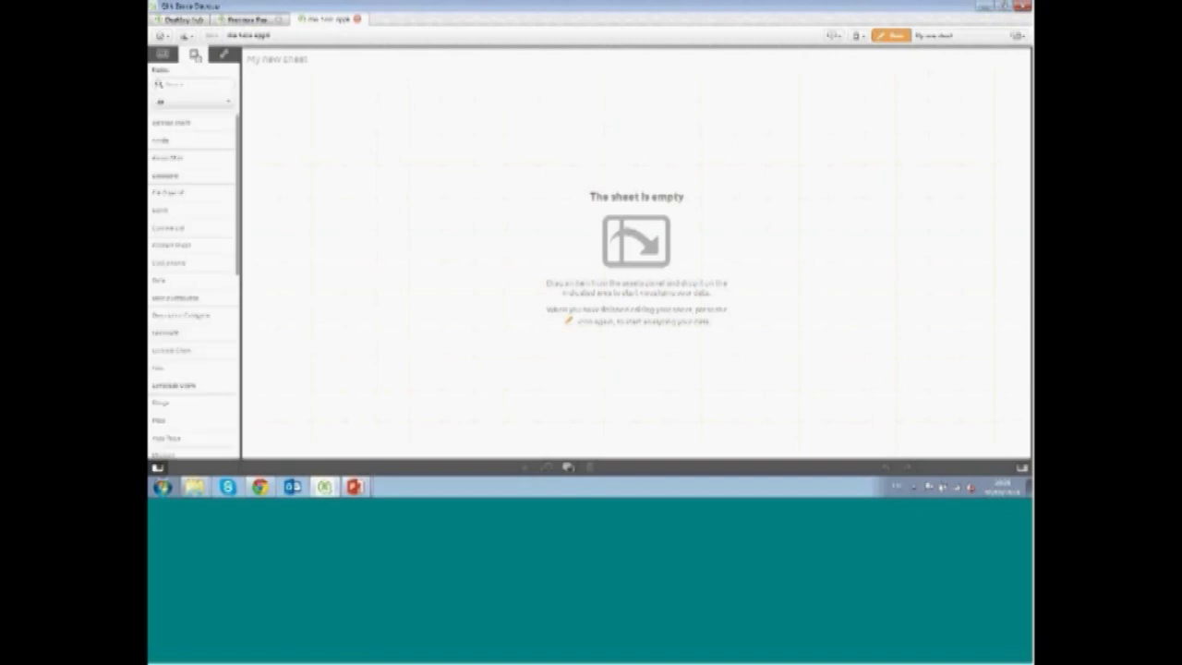
{"action": "left_click", "coordinate": [222, 56]}
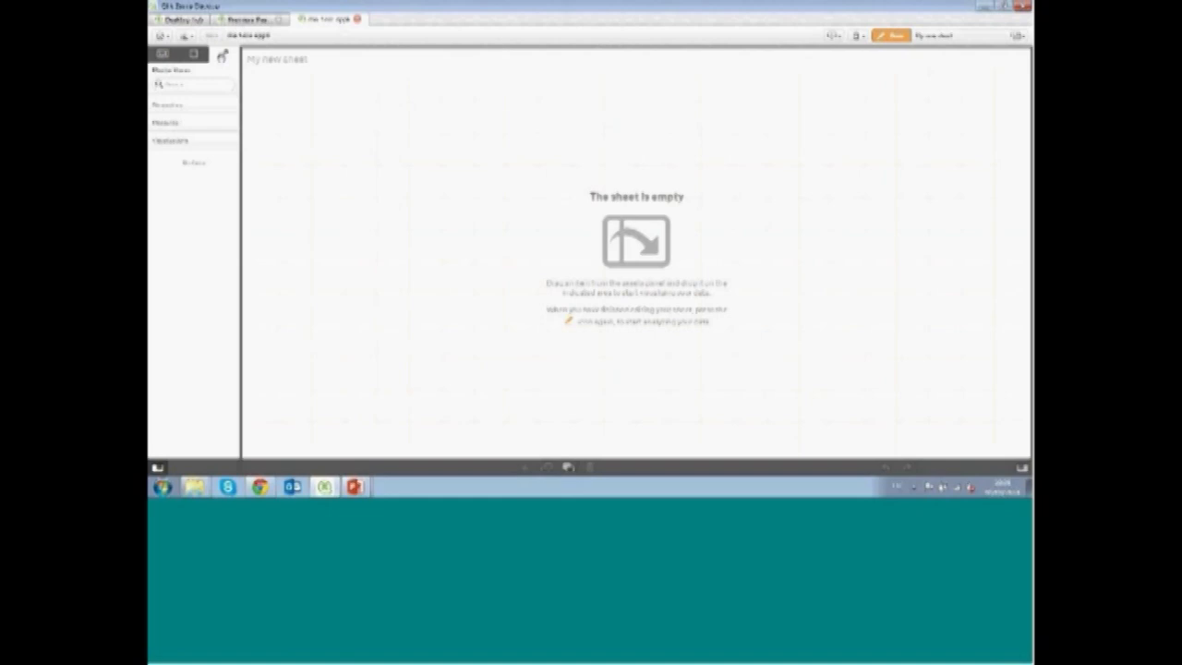
{"action": "left_click", "coordinate": [194, 54]}
{"action": "left_click", "coordinate": [195, 84]}
{"action": "type", "text": "sale"}
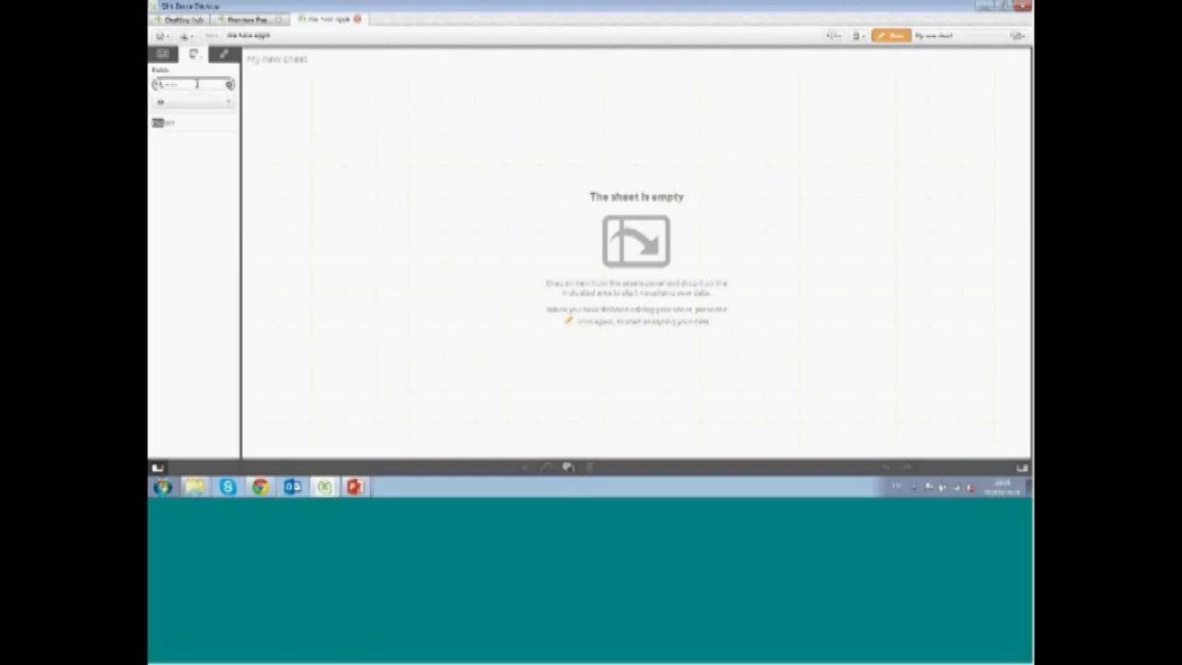
{"action": "left_click", "coordinate": [191, 129]}
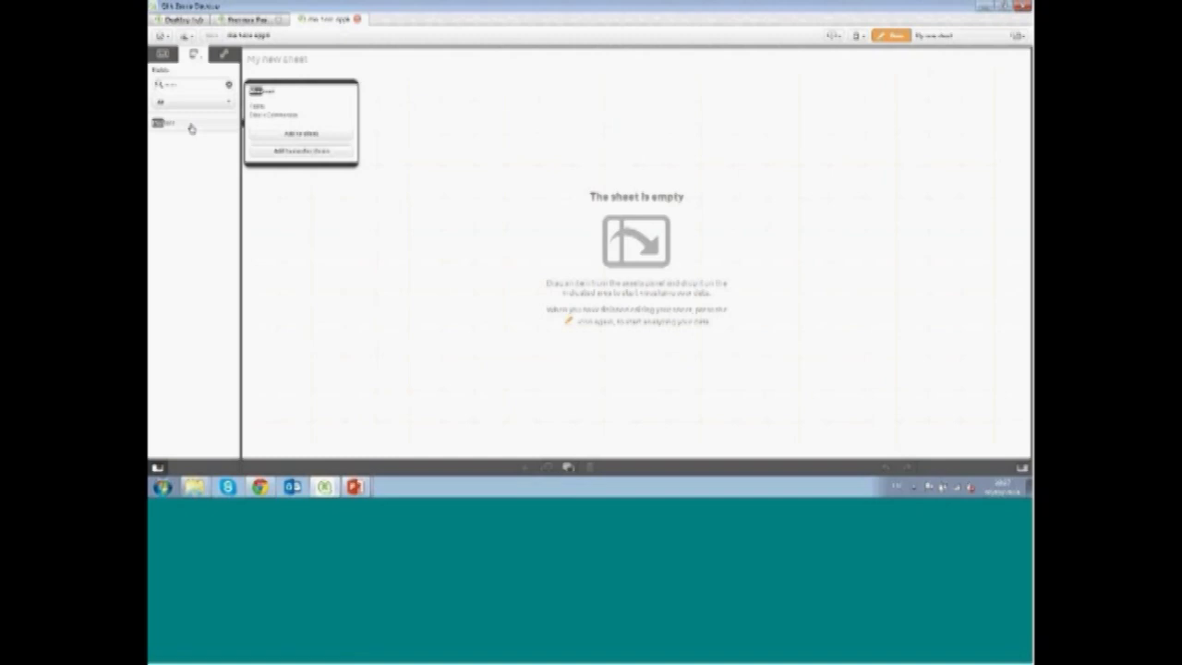
{"action": "left_click", "coordinate": [227, 88]}
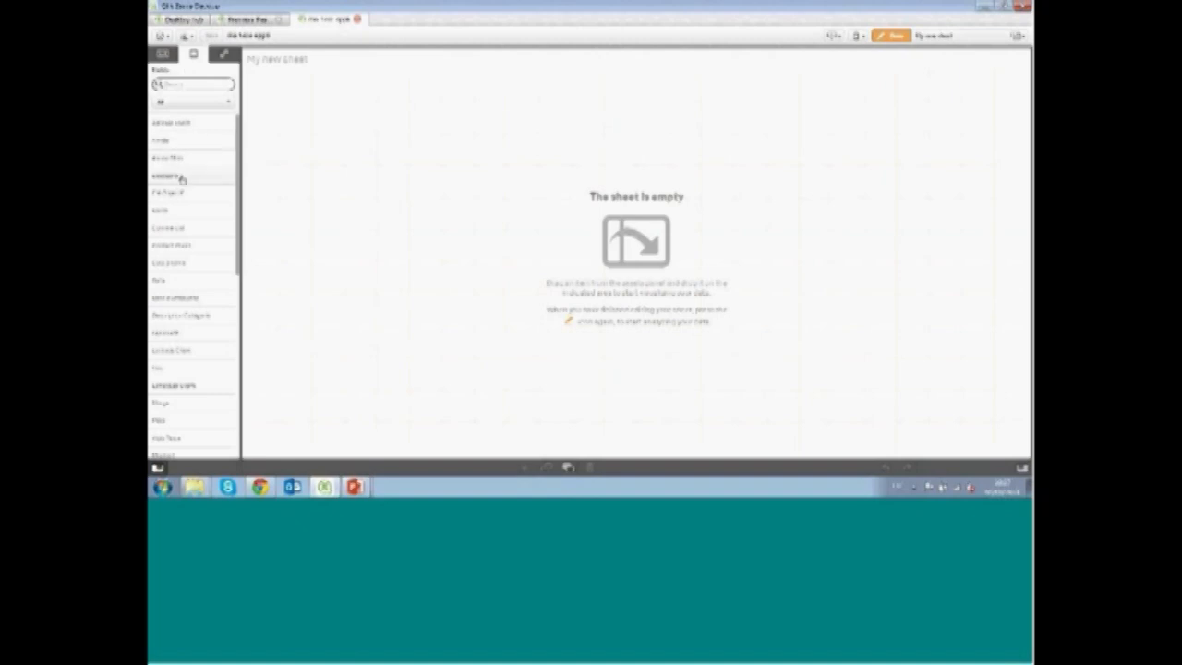
Build a table on the sheet with the Catégorie, Client and Commercial fields
{"action": "left_click_drag", "start_coordinate": [323, 142], "coordinate": [486, 186]}
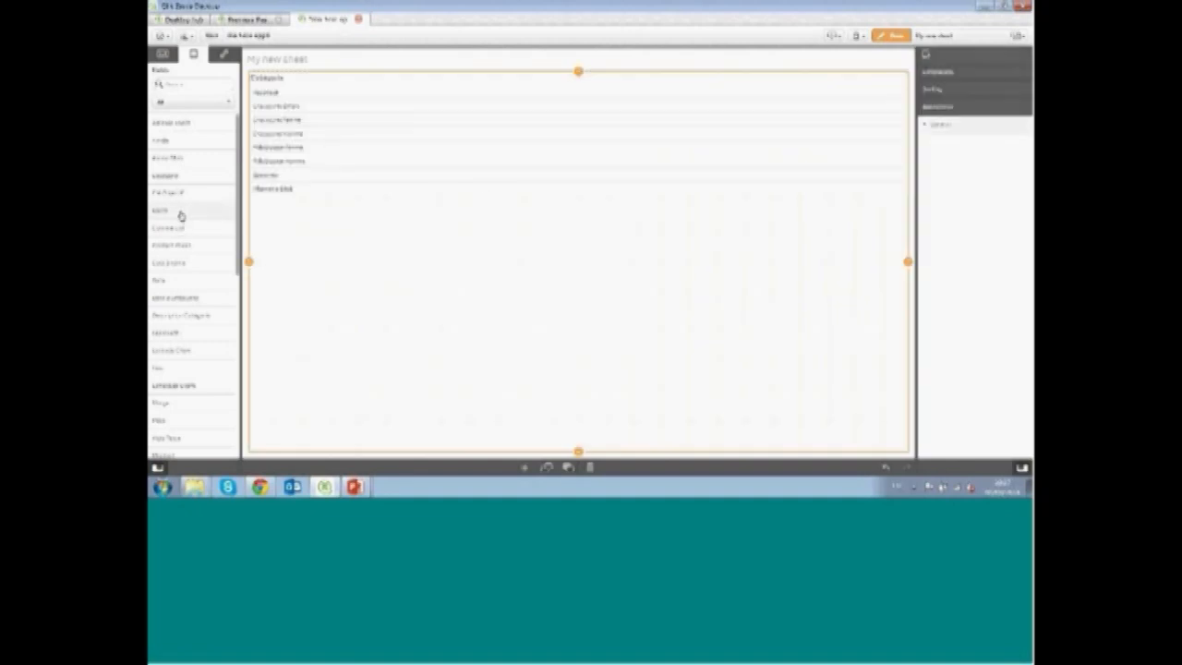
{"action": "left_click_drag", "start_coordinate": [180, 214], "coordinate": [552, 269]}
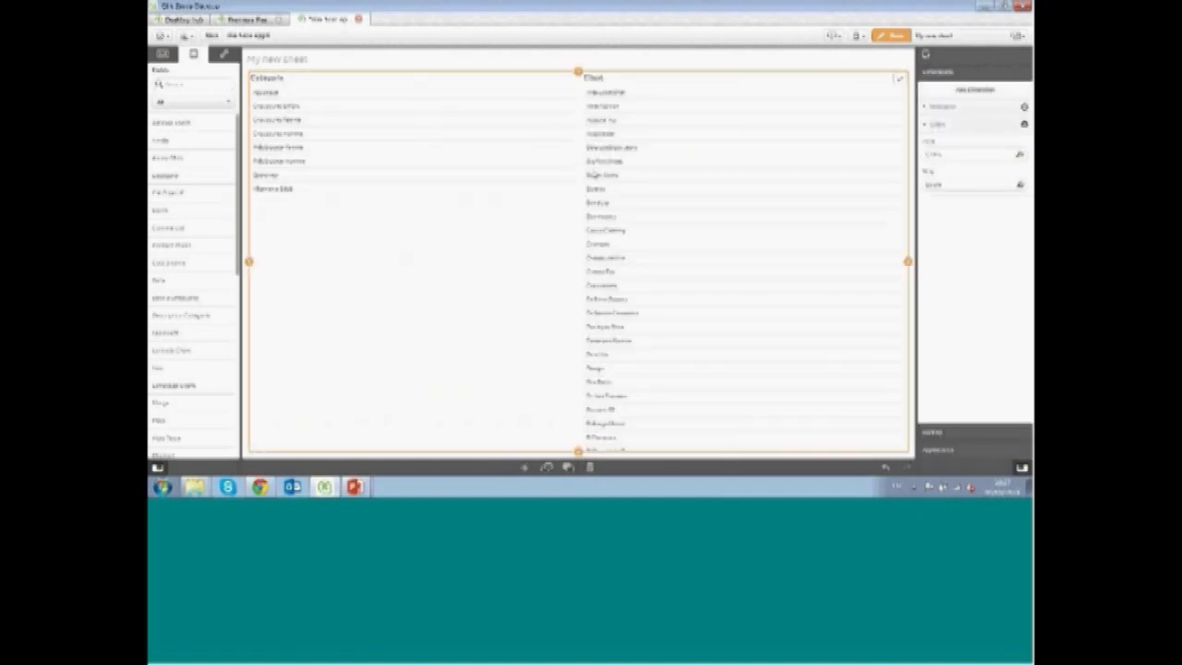
{"action": "left_click_drag", "start_coordinate": [181, 230], "coordinate": [724, 262]}
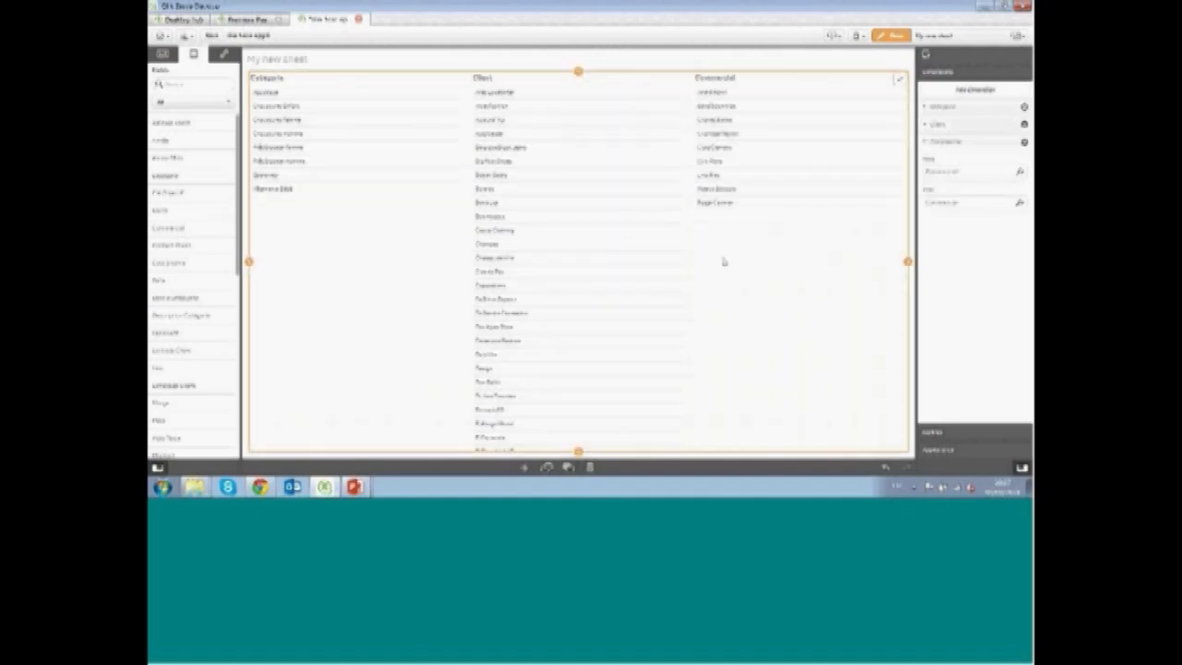
Search the fields and add Pays Client as a new column of the table, then clear the search
{"action": "left_click", "coordinate": [197, 84]}
{"action": "type", "text": "mat"}
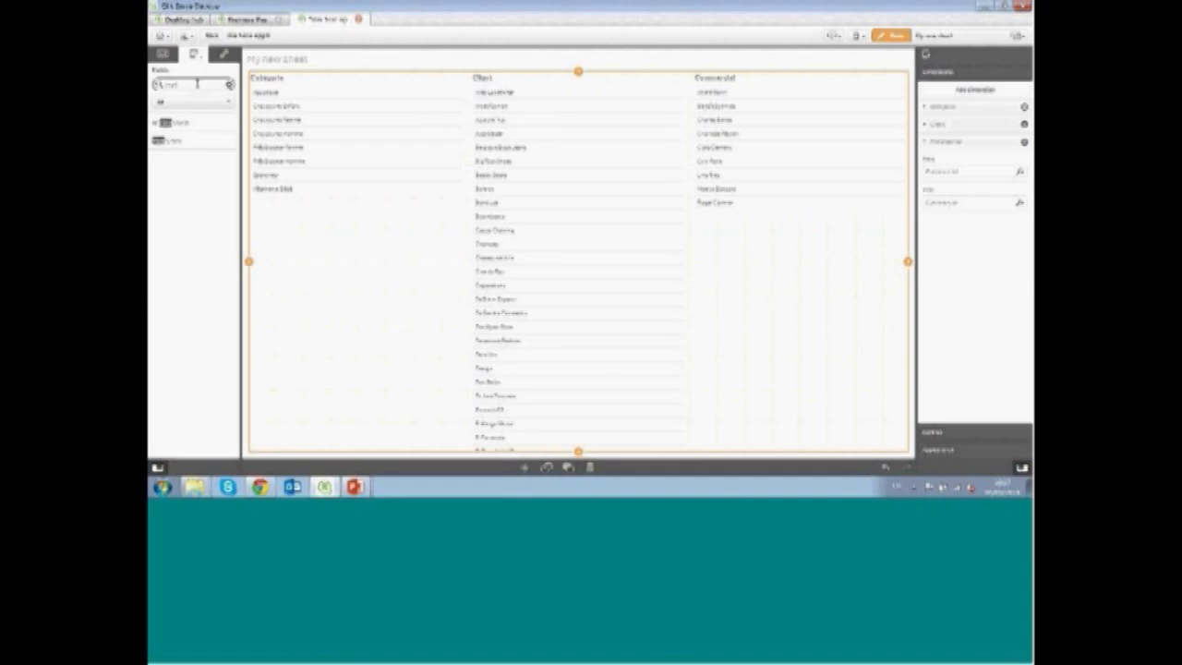
{"action": "left_click_drag", "start_coordinate": [175, 144], "coordinate": [599, 235]}
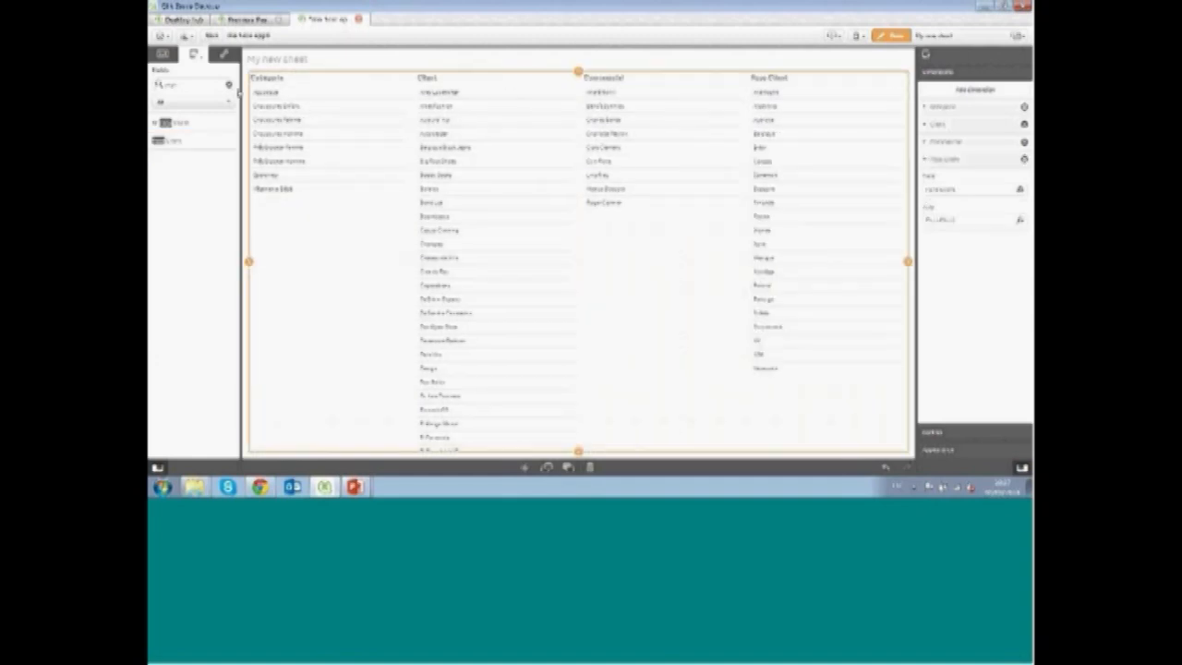
{"action": "left_click", "coordinate": [230, 86]}
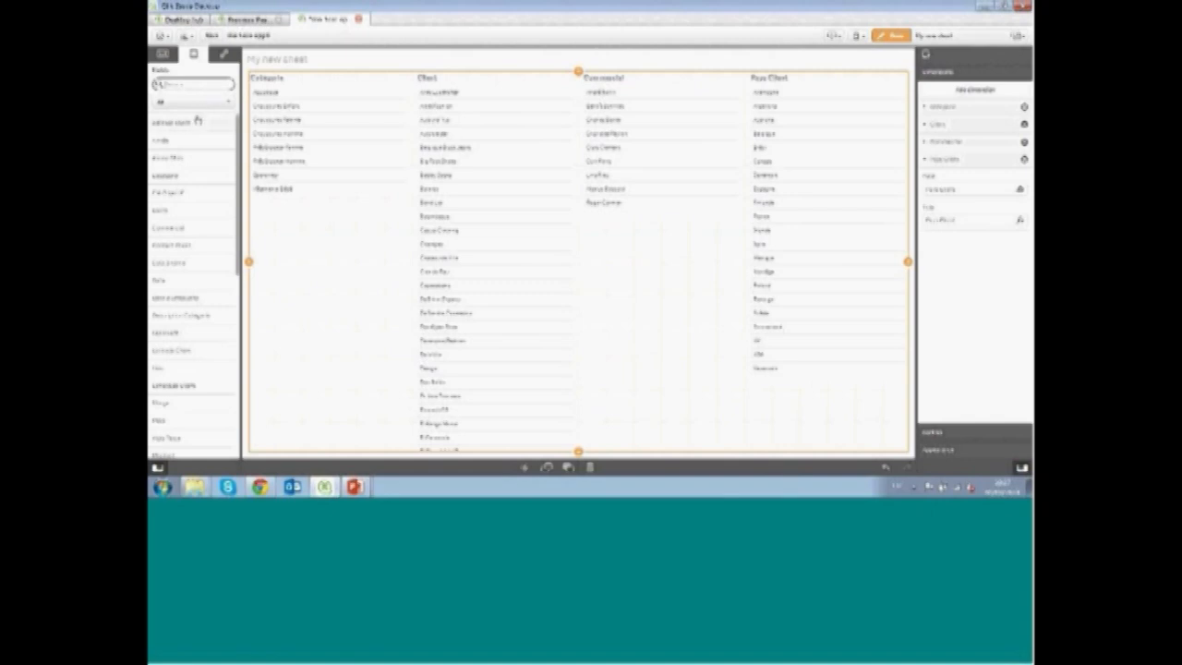
Search the fields again and add Produit as another table column, then clear the search
{"action": "type", "text": "ca"}
{"action": "key", "text": "BackSpace"}
{"action": "key", "text": "BackSpace"}
{"action": "type", "text": "ca"}
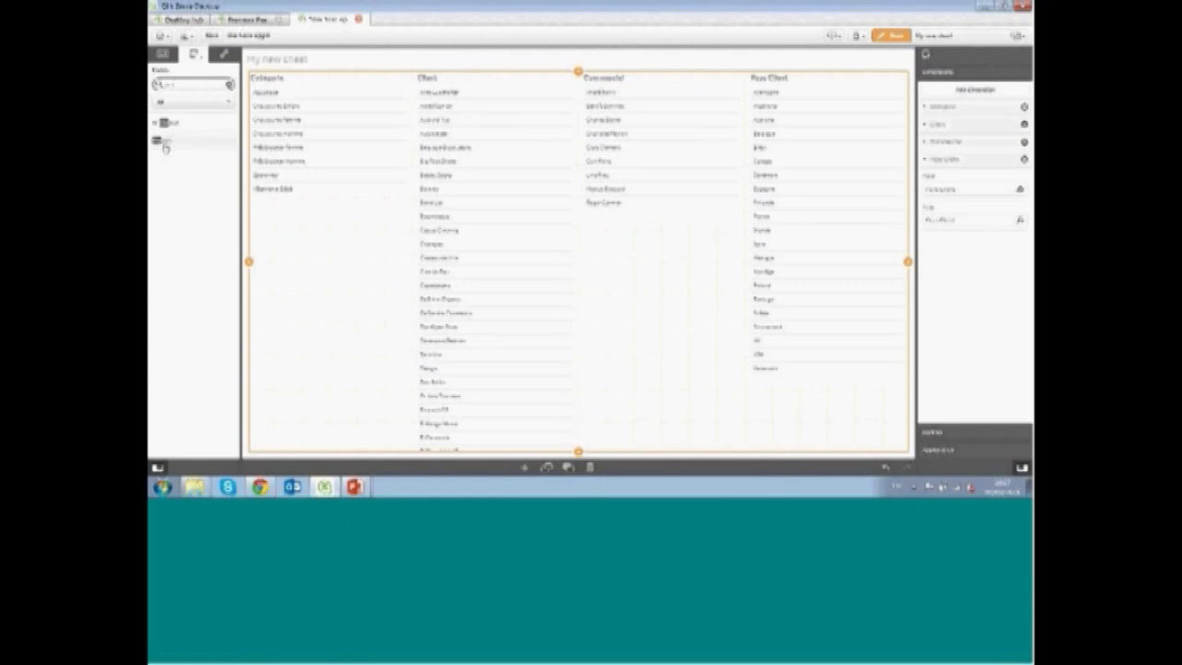
{"action": "left_click_drag", "start_coordinate": [166, 141], "coordinate": [508, 216]}
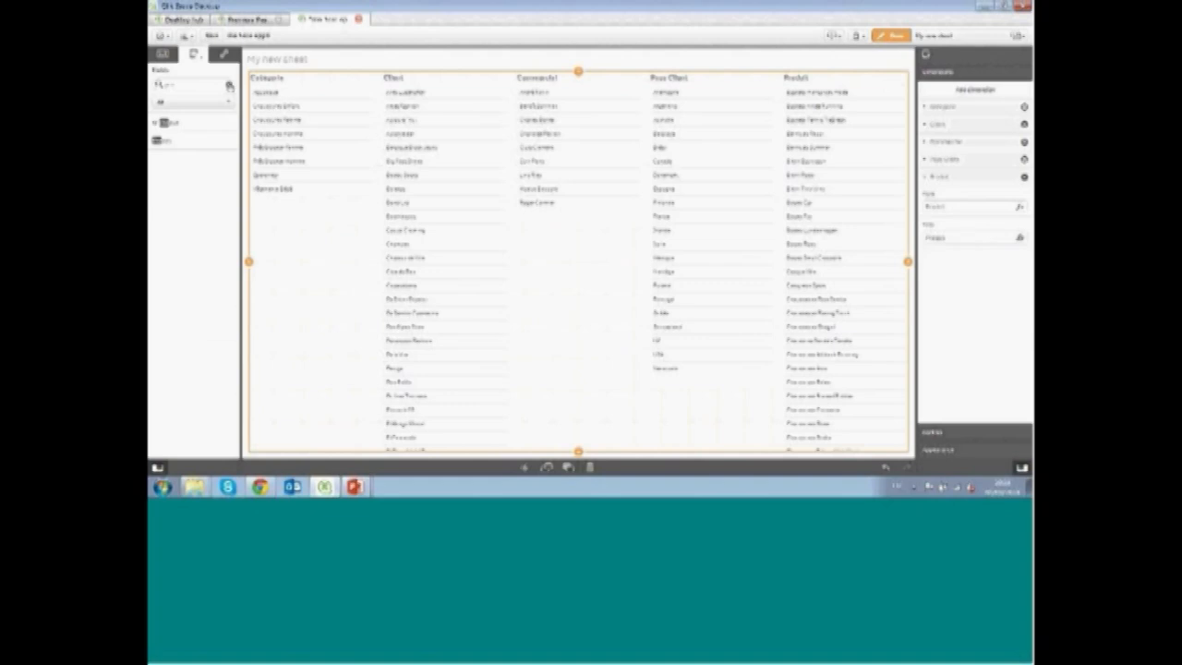
{"action": "left_click", "coordinate": [229, 85]}
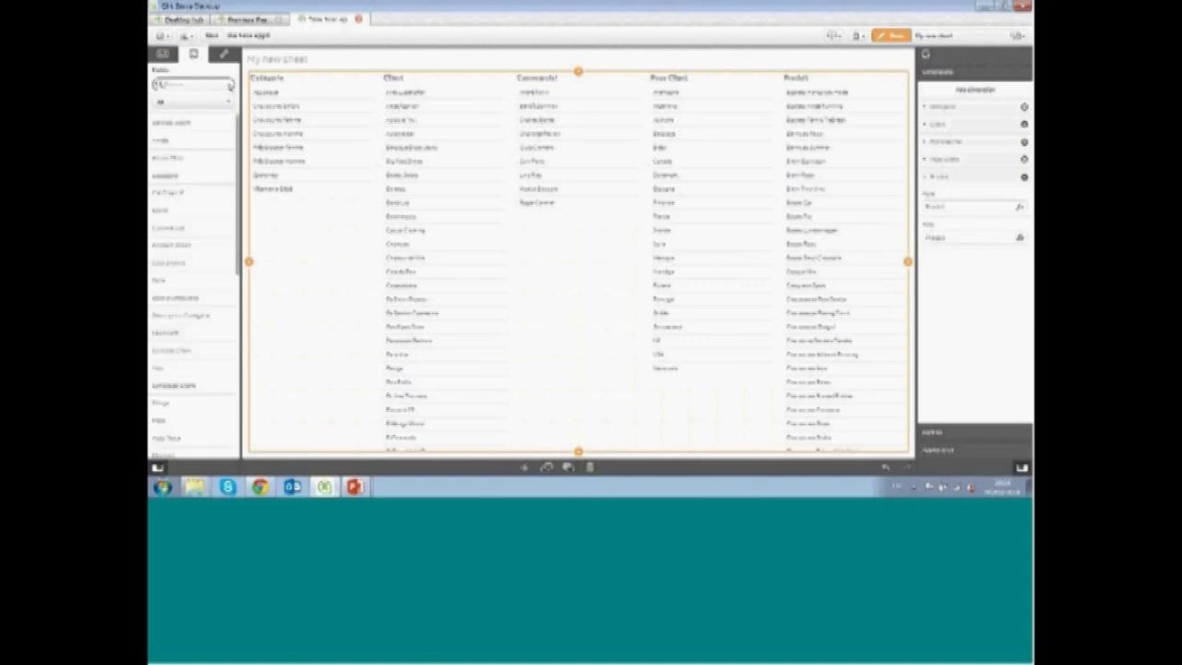
Leave edit mode and select France in Pays Client and two salespeople in Commercial
{"action": "left_click", "coordinate": [896, 39]}
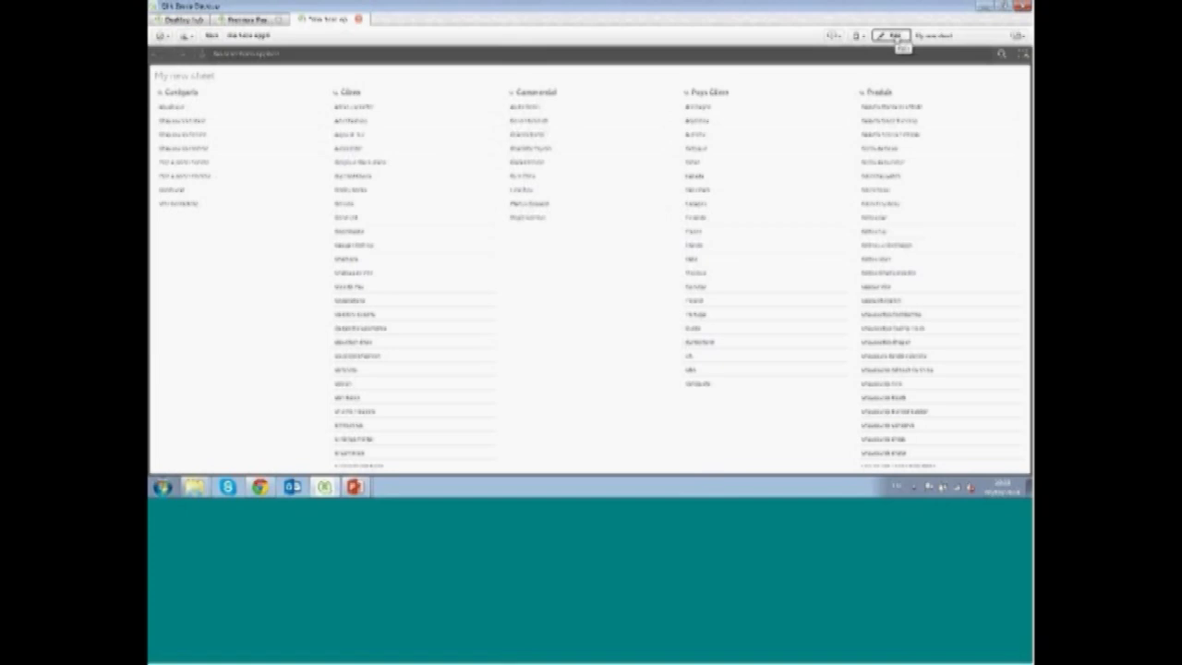
{"action": "left_click", "coordinate": [718, 238]}
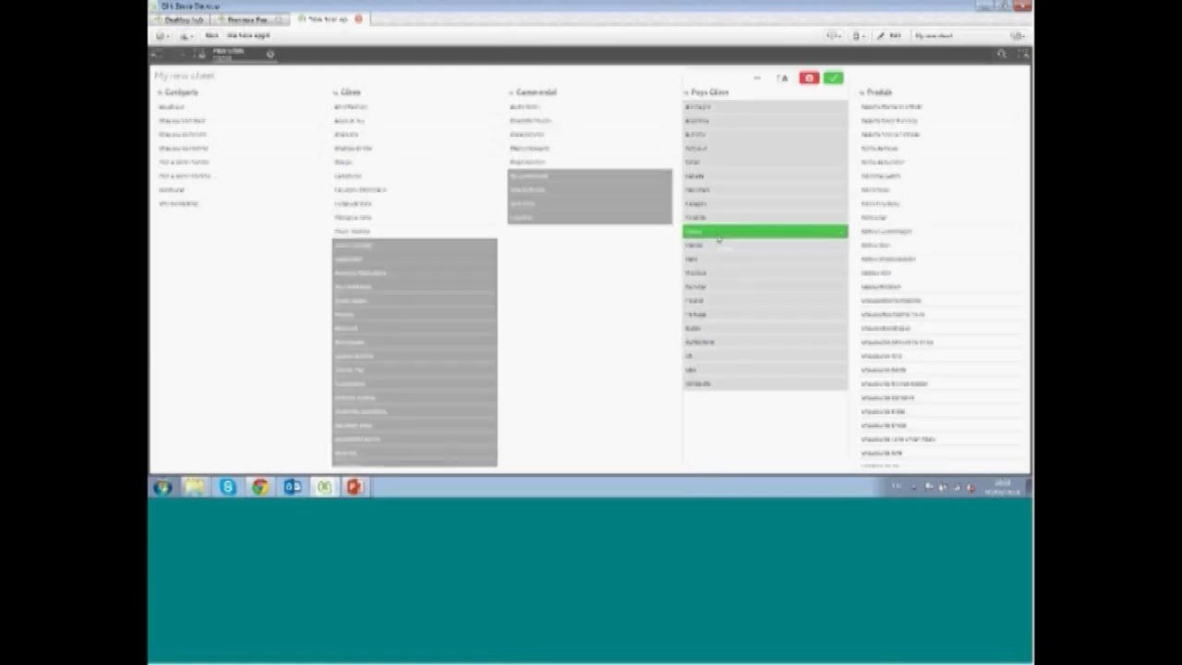
{"action": "left_click", "coordinate": [604, 124]}
{"action": "left_click", "coordinate": [604, 135]}
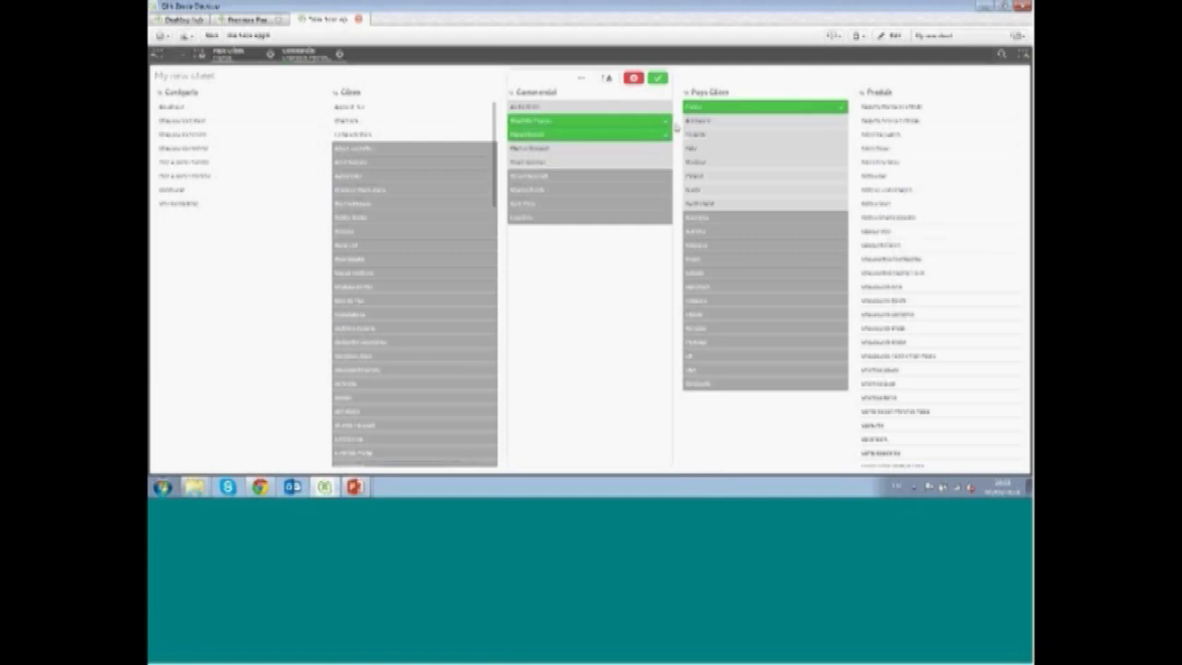
Cancel the salesperson selection and clear the Pays Client selection
{"action": "left_click", "coordinate": [634, 79]}
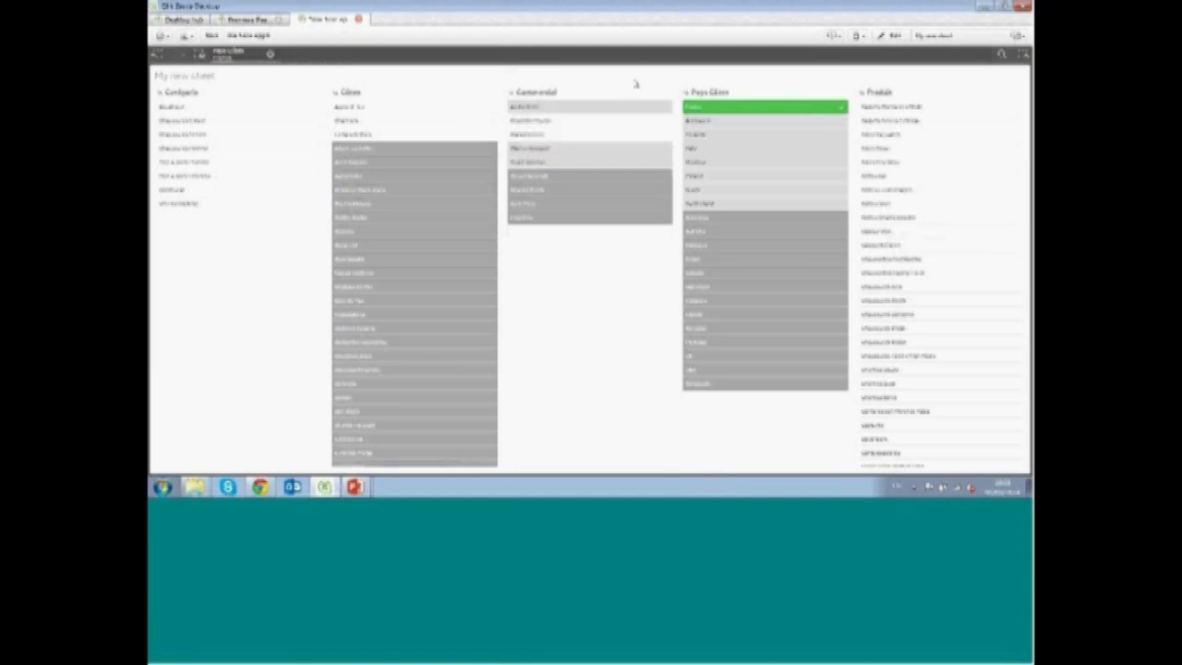
{"action": "left_click", "coordinate": [271, 54]}
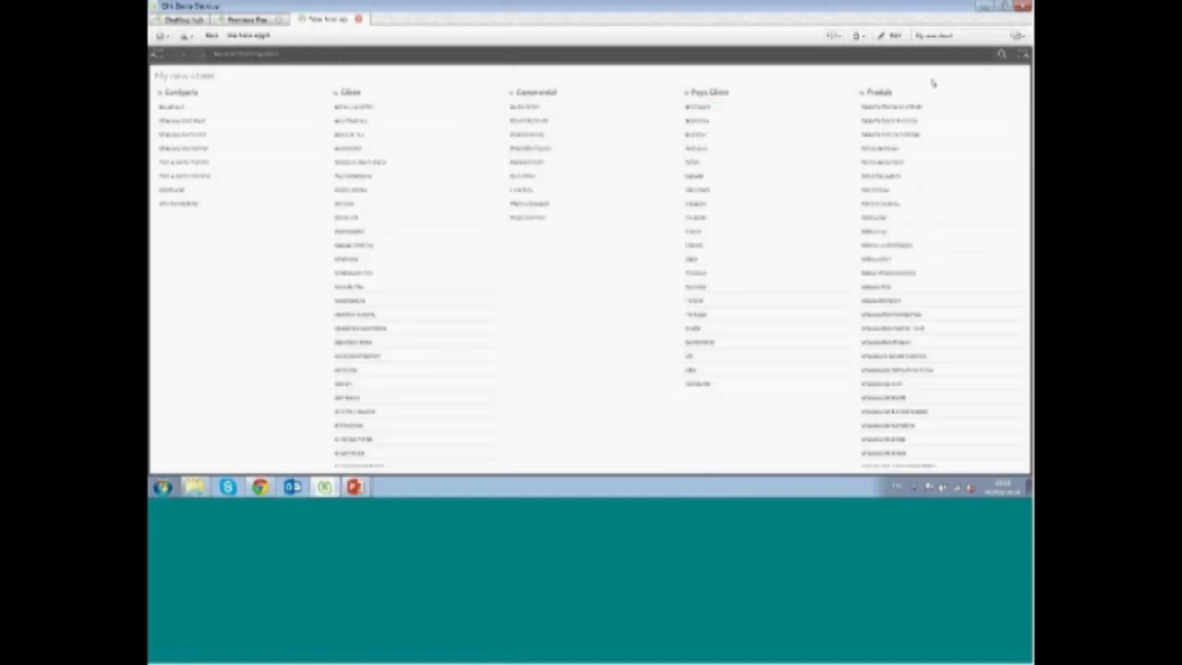
Search all the app's data for 'france 2013 1 2' and apply the first matching selection
{"action": "left_click", "coordinate": [1001, 54]}
{"action": "type", "text": "france"}
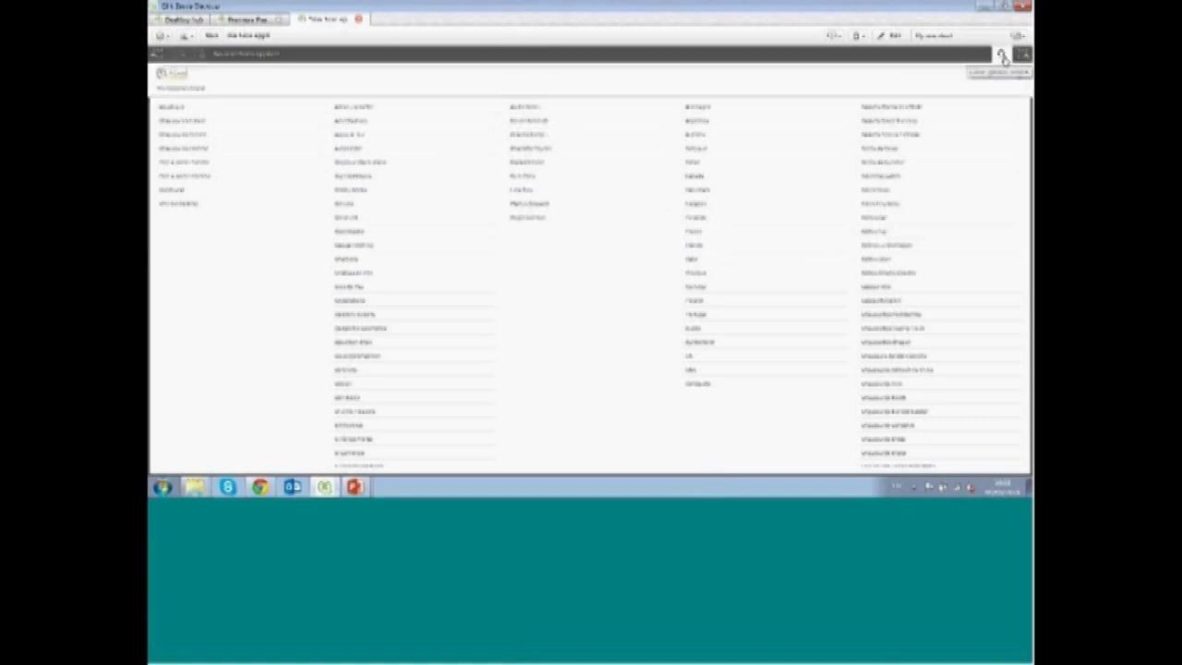
{"action": "type", "text": " 2013"}
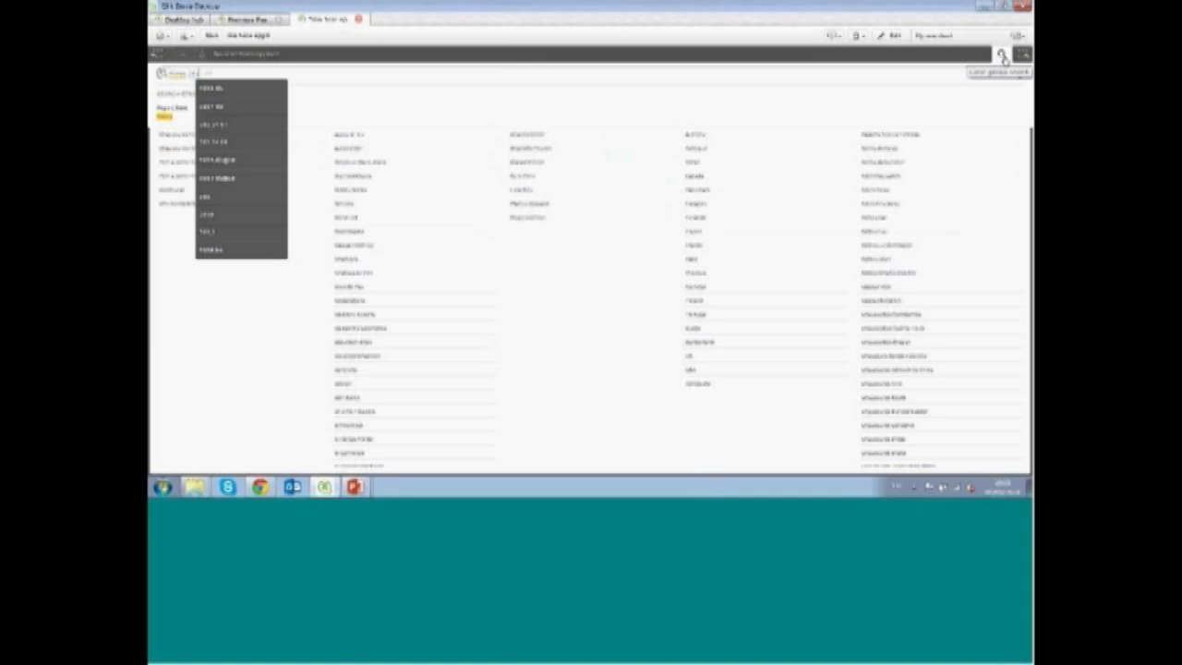
{"action": "type", "text": " 1 2"}
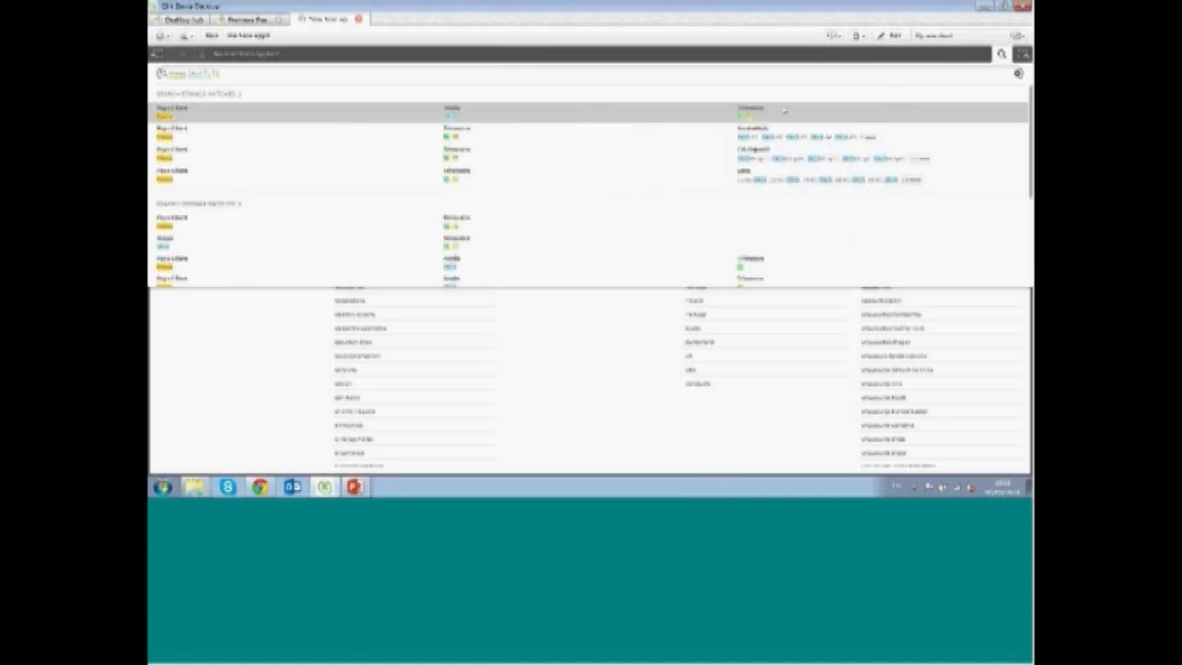
{"action": "left_click", "coordinate": [375, 115]}
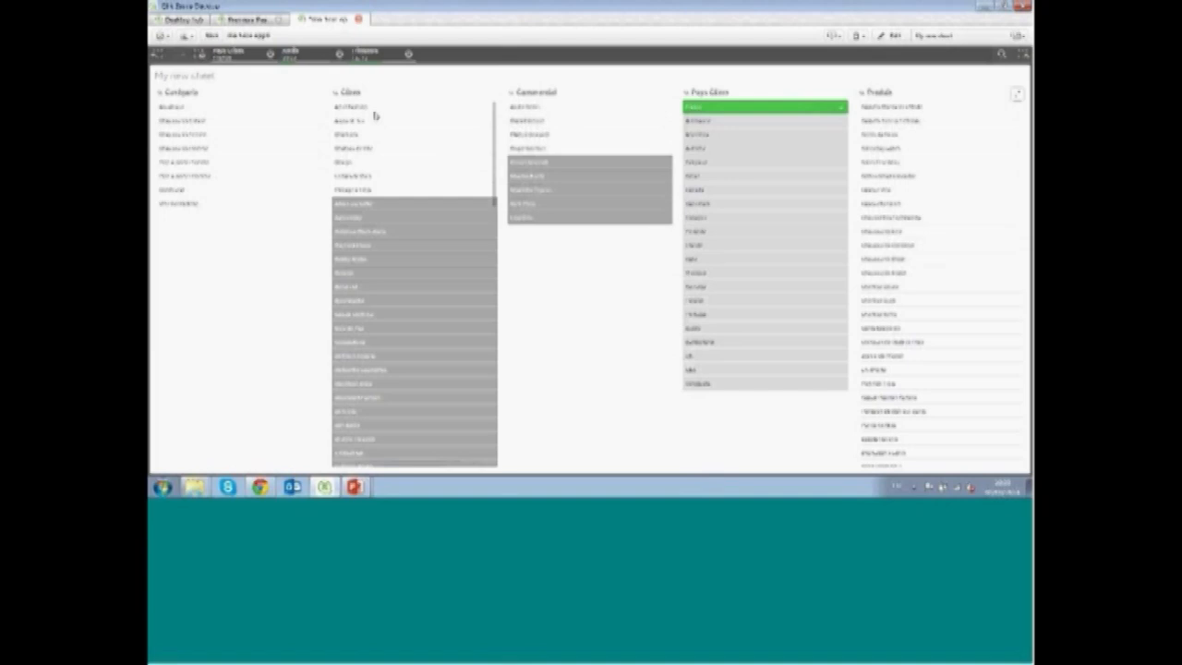
Return to edit mode and shrink the table's height to about the upper third of the sheet
{"action": "left_click", "coordinate": [893, 37]}
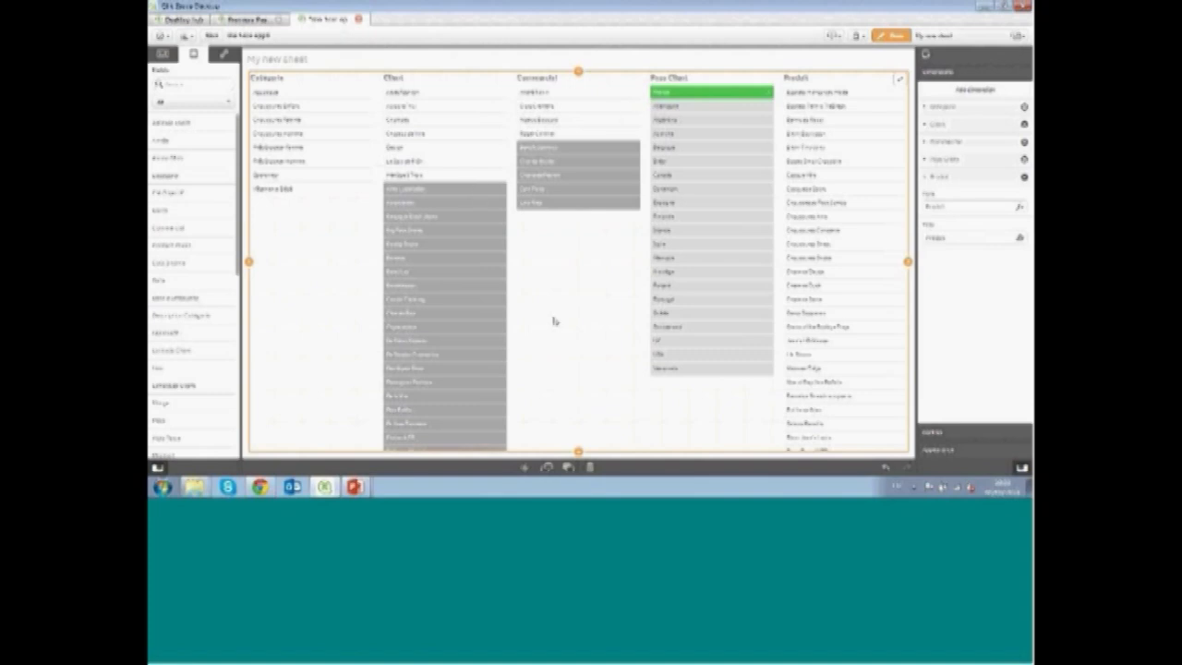
{"action": "left_click_drag", "start_coordinate": [578, 455], "coordinate": [569, 247]}
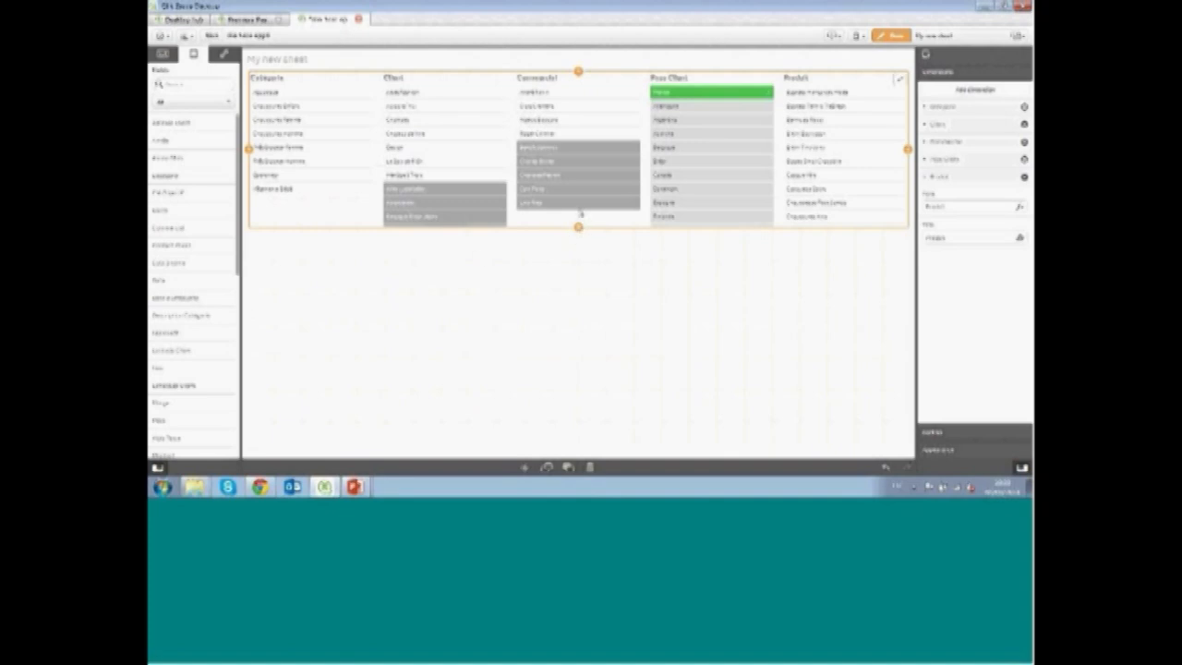
{"action": "left_click_drag", "start_coordinate": [580, 214], "coordinate": [578, 193]}
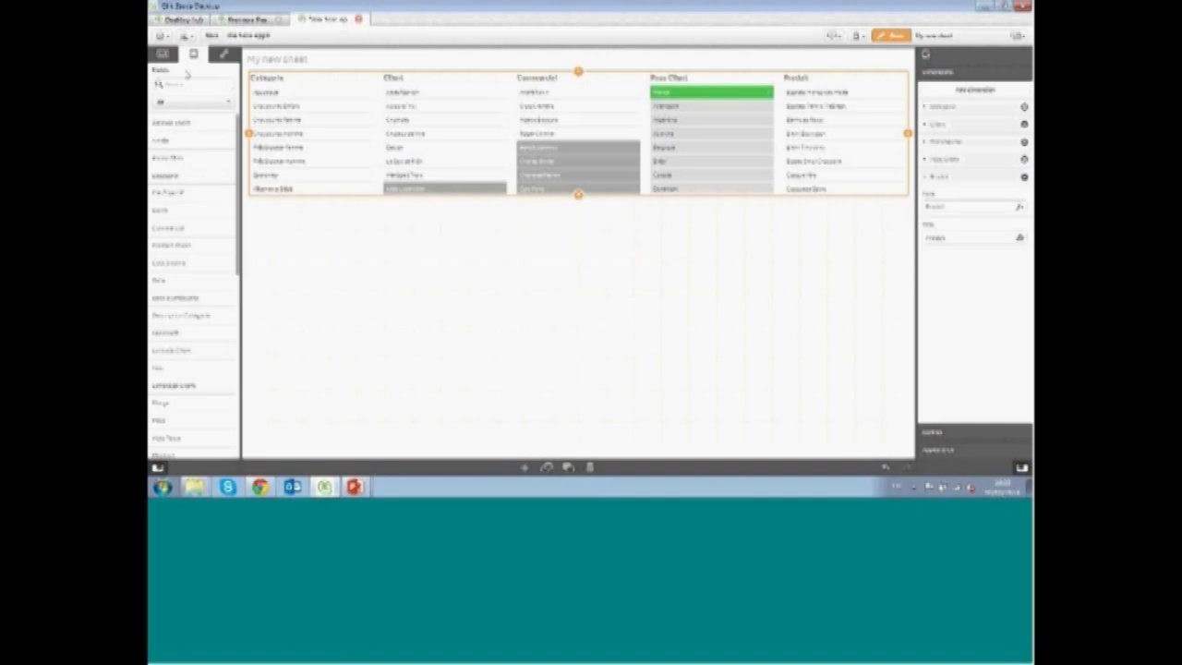
Place a scatter plot below the table and set its dimension to Produit
{"action": "left_click", "coordinate": [162, 53]}
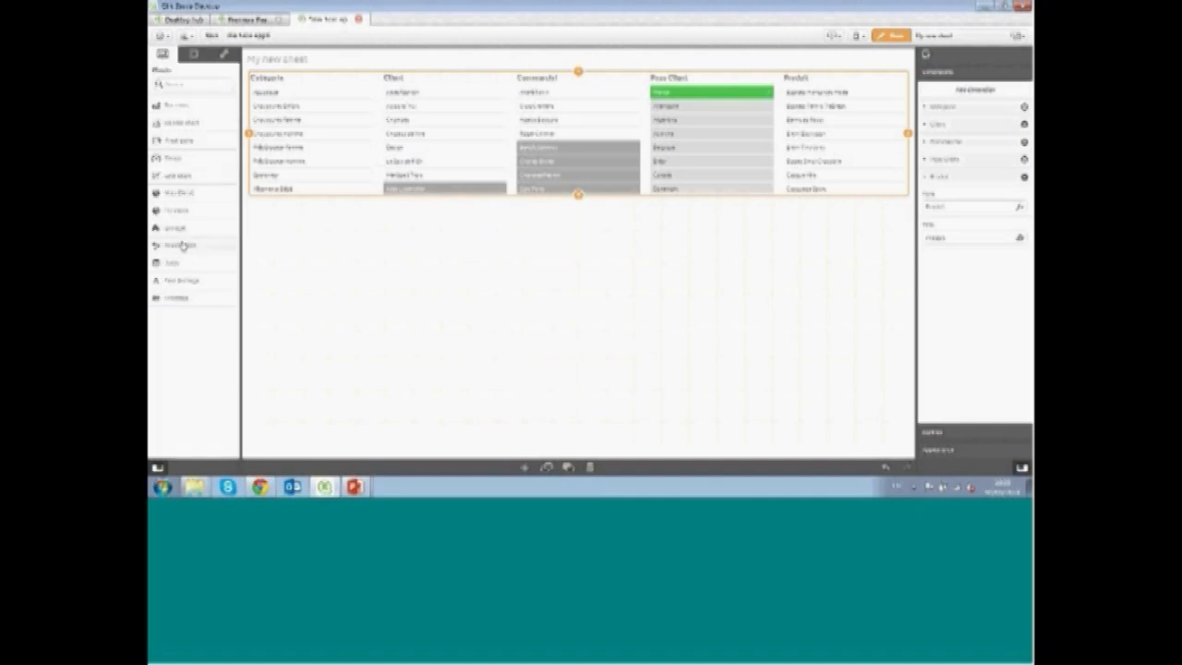
{"action": "left_click_drag", "start_coordinate": [182, 246], "coordinate": [353, 289]}
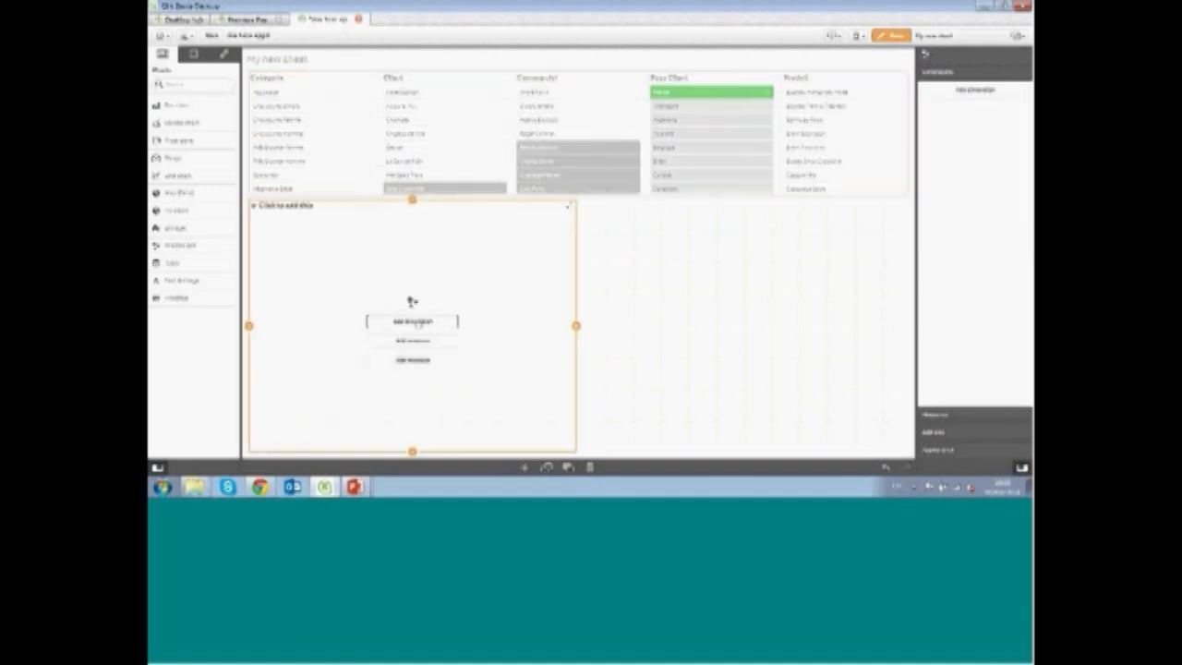
{"action": "left_click", "coordinate": [417, 323]}
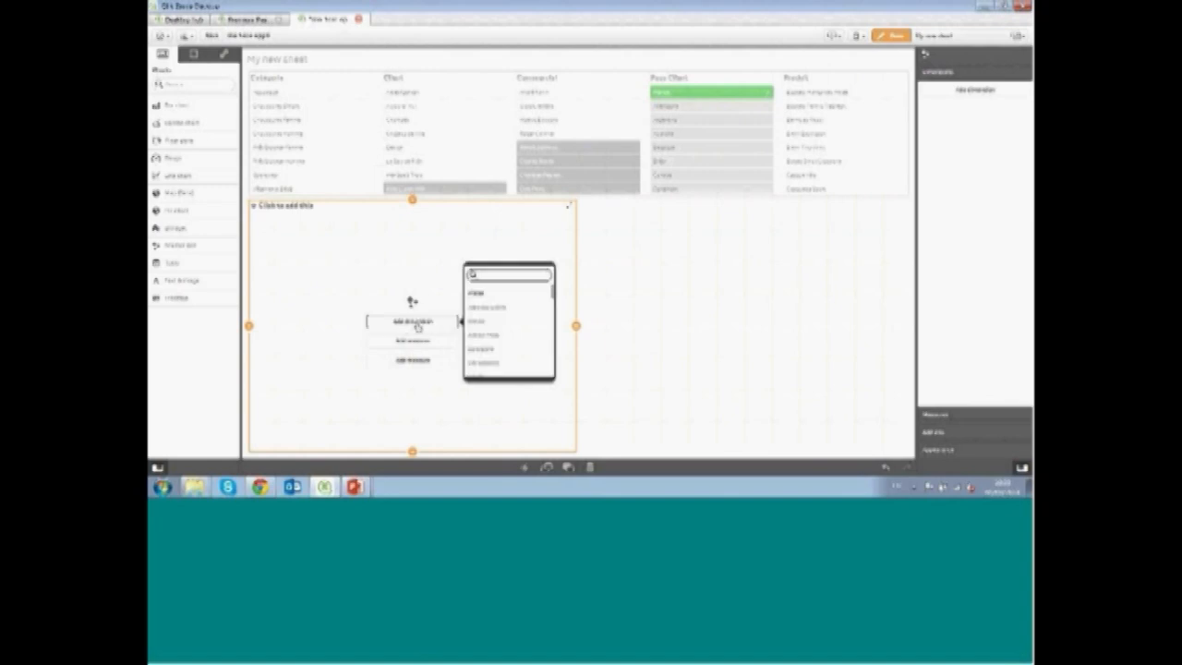
{"action": "type", "text": "prod"}
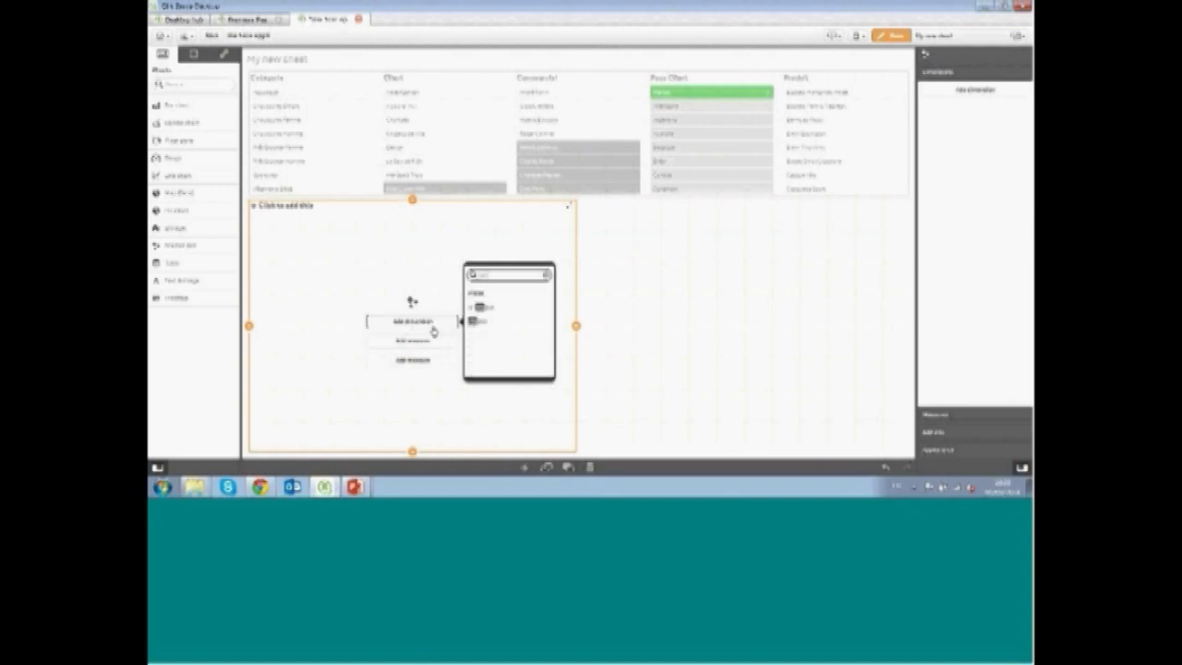
{"action": "left_click", "coordinate": [482, 322]}
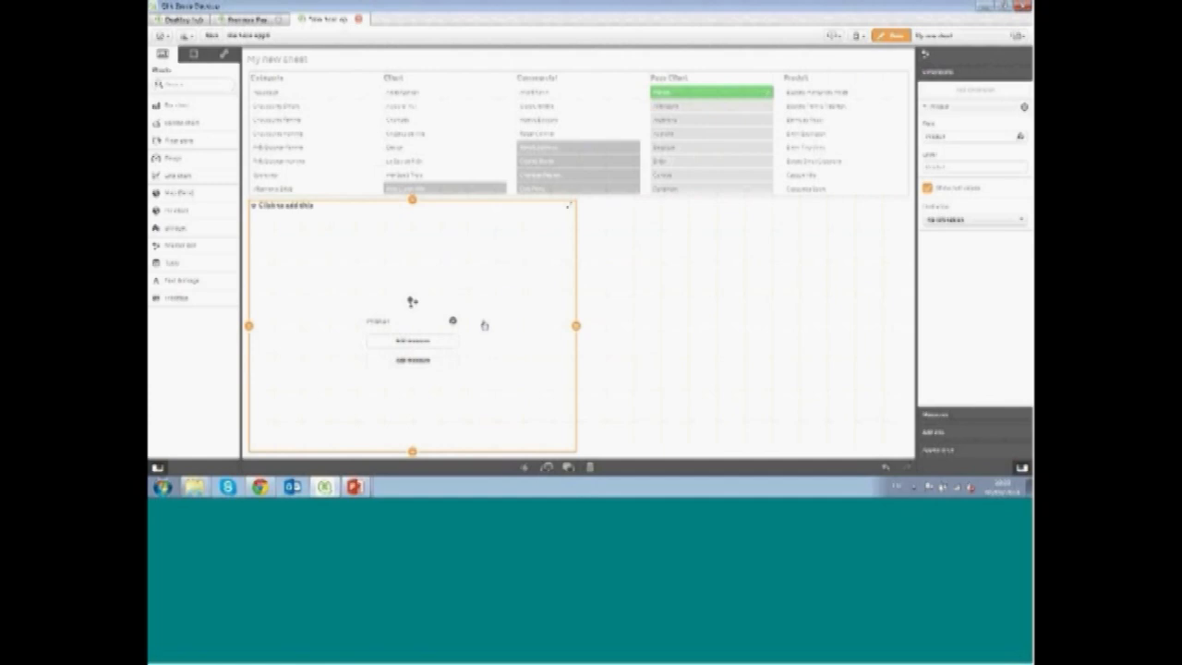
Add a Sum measure on the sales field to the scatter plot
{"action": "left_click", "coordinate": [424, 344]}
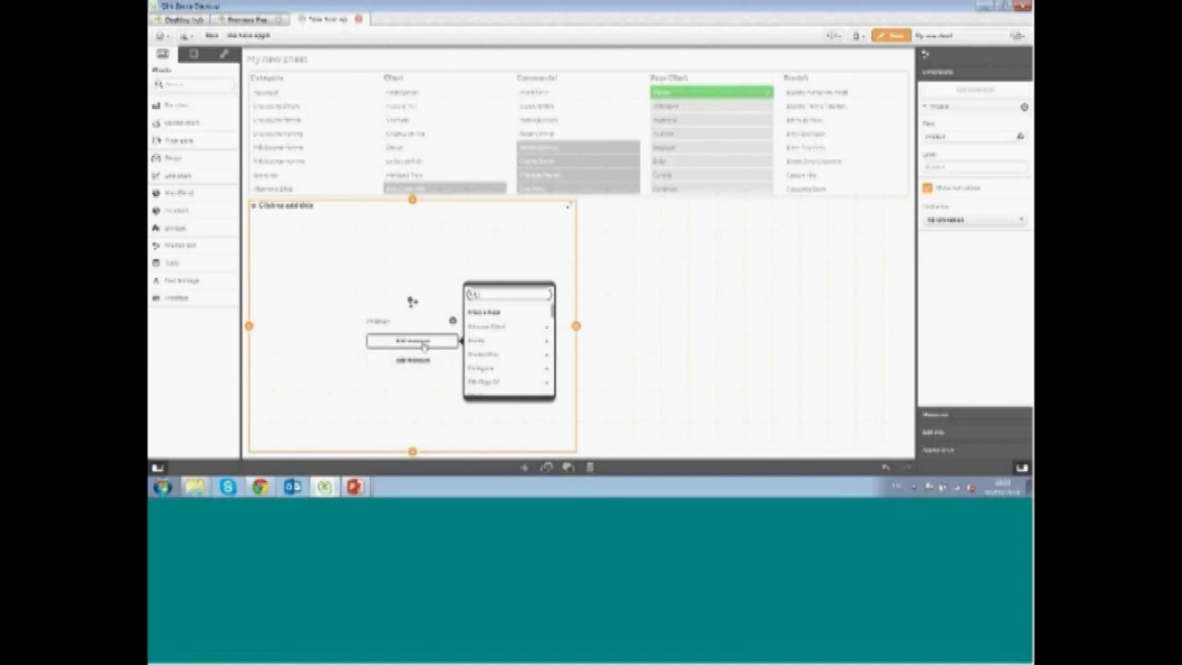
{"action": "type", "text": "vent"}
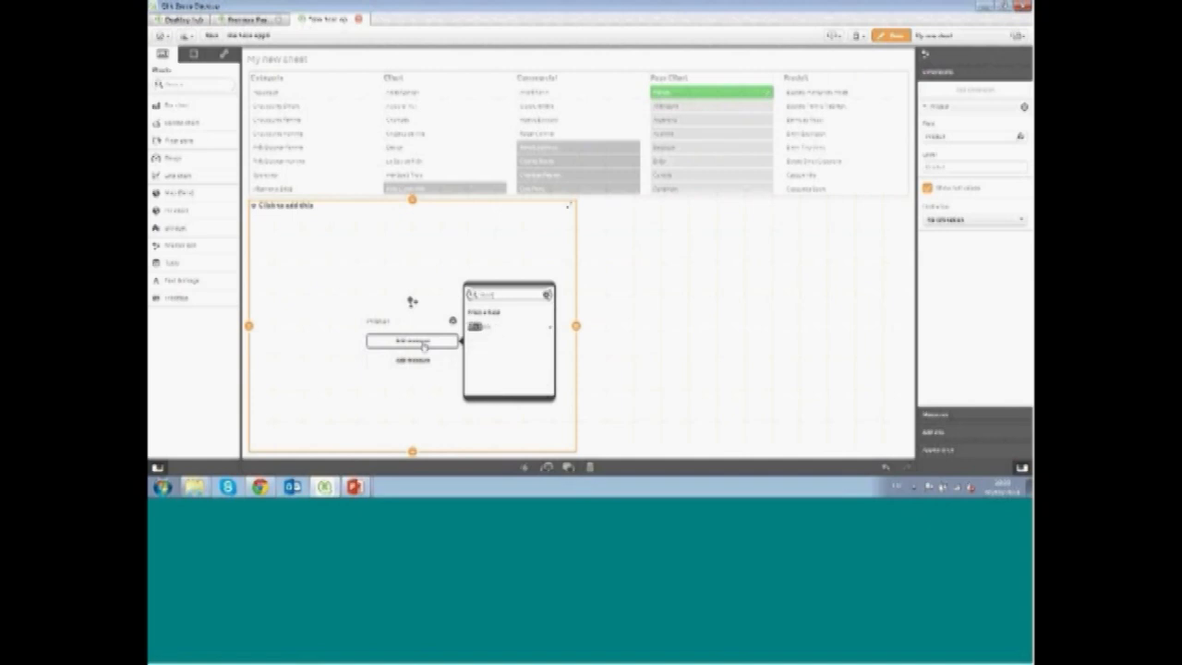
{"action": "left_click", "coordinate": [487, 333]}
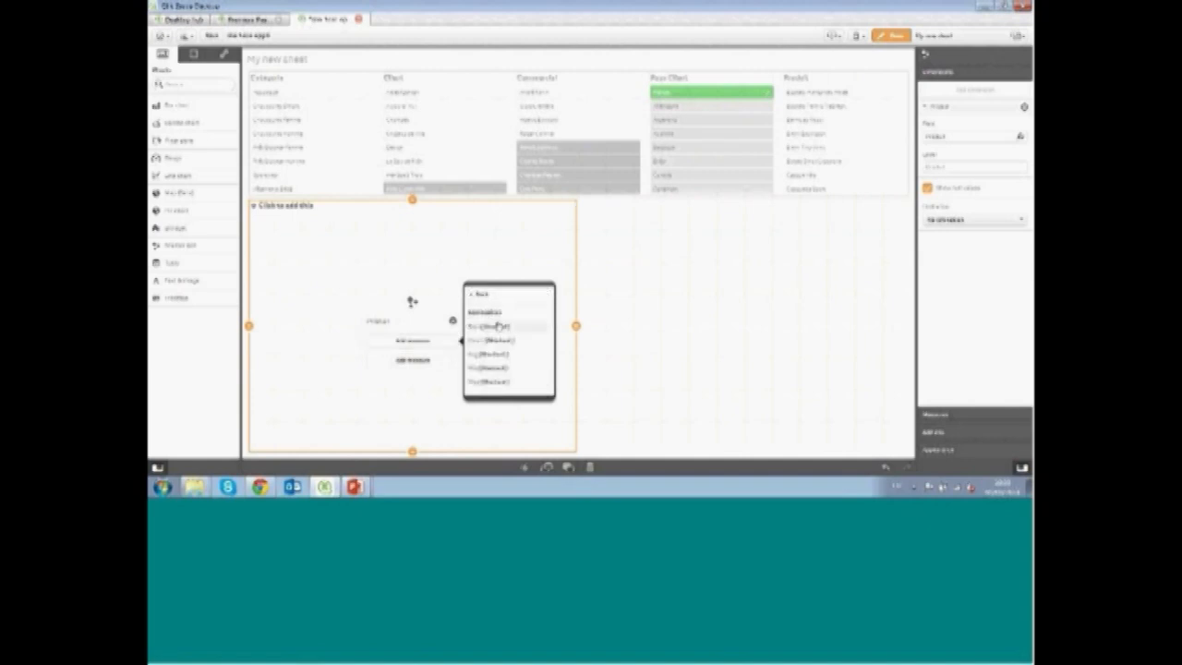
{"action": "left_click", "coordinate": [510, 328]}
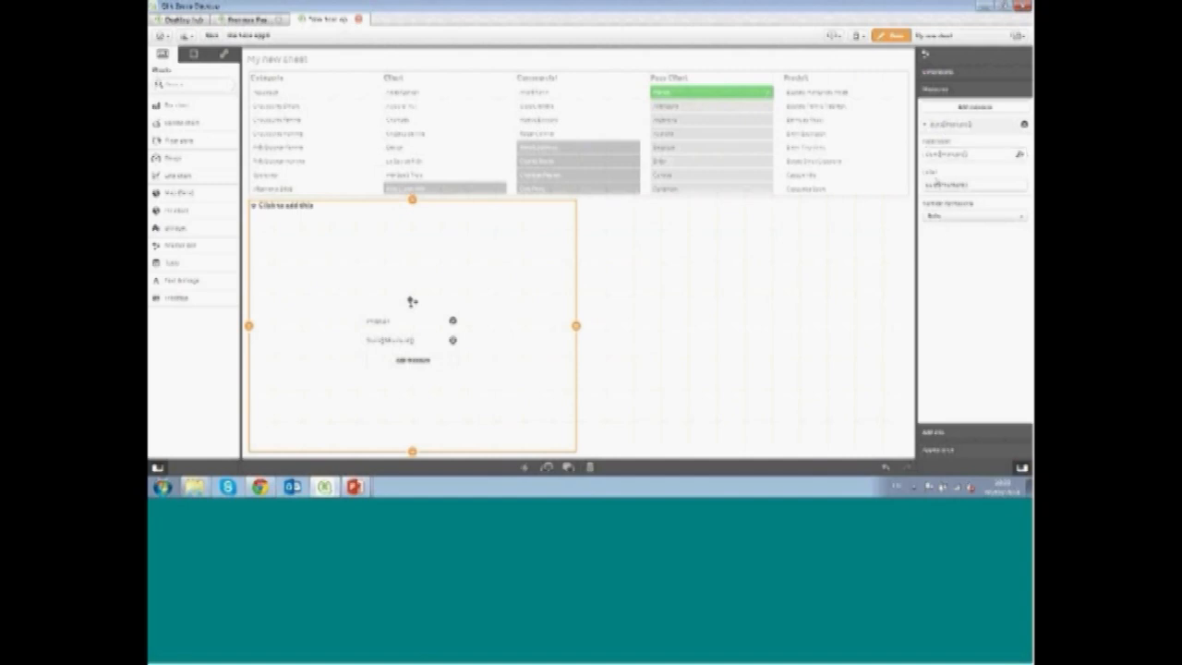
Add a second Sum measure on the margin field to the scatter plot
{"action": "left_click", "coordinate": [413, 361]}
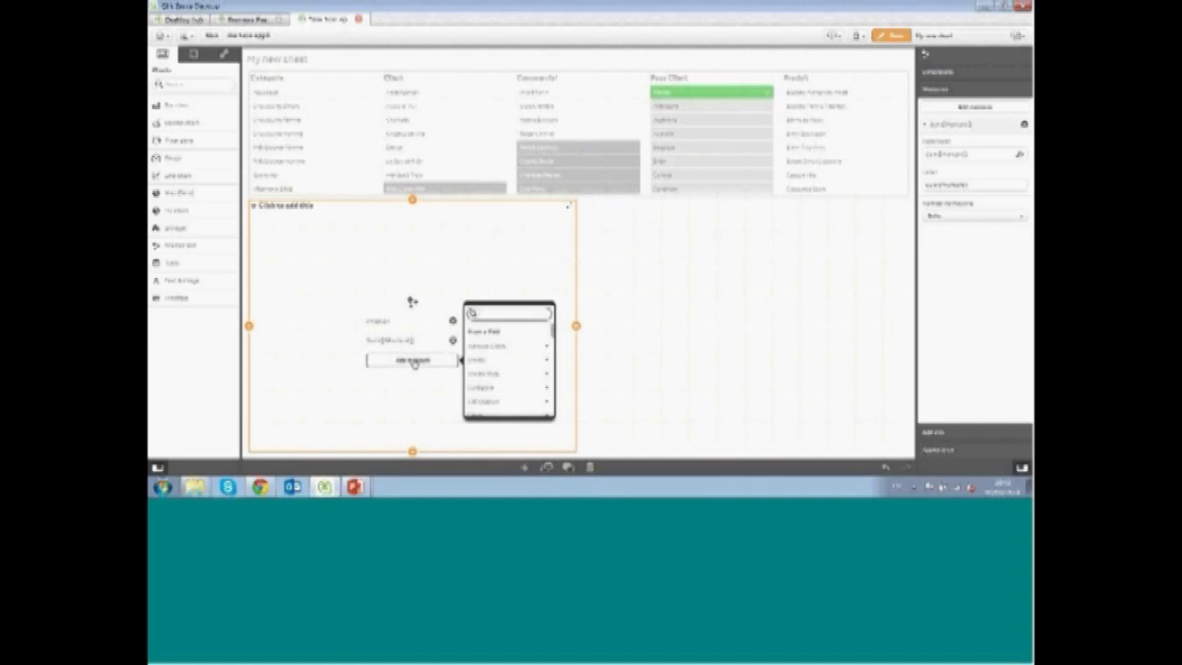
{"action": "type", "text": "ma"}
{"action": "left_click", "coordinate": [499, 368]}
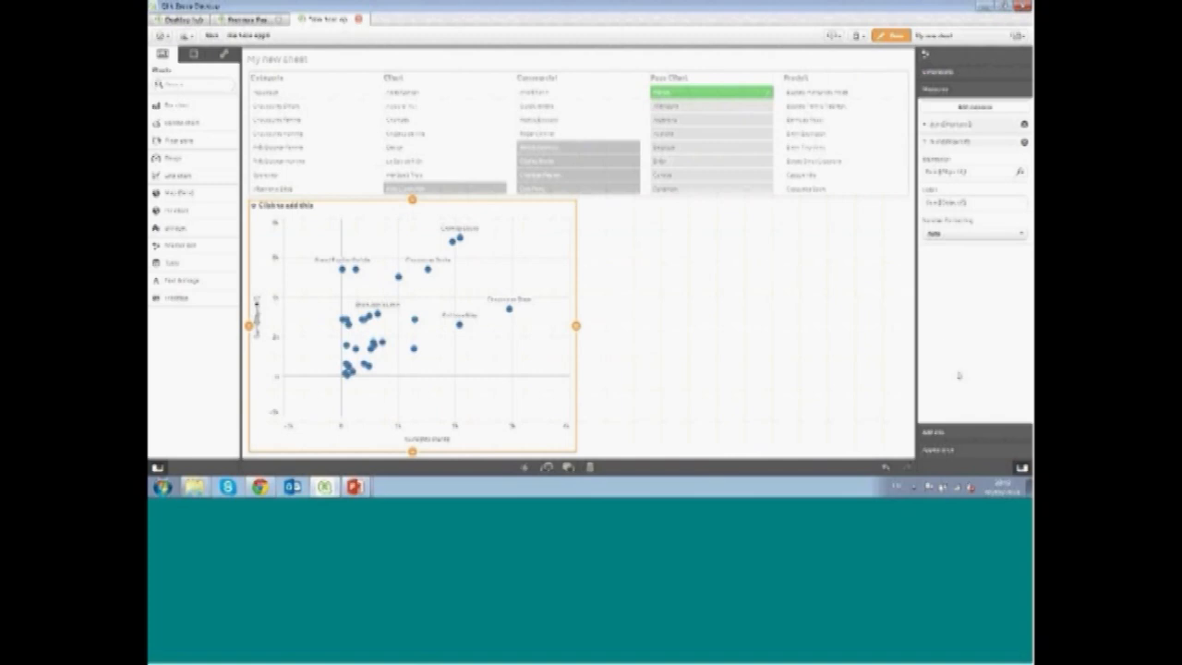
Title the scatter plot 'Rentabilité par Article'
{"action": "left_click", "coordinate": [293, 207]}
{"action": "type", "text": "Female/Unit"}
{"action": "type", "text": " sal"}
{"action": "type", "text": " Article"}
{"action": "key", "text": "Return"}
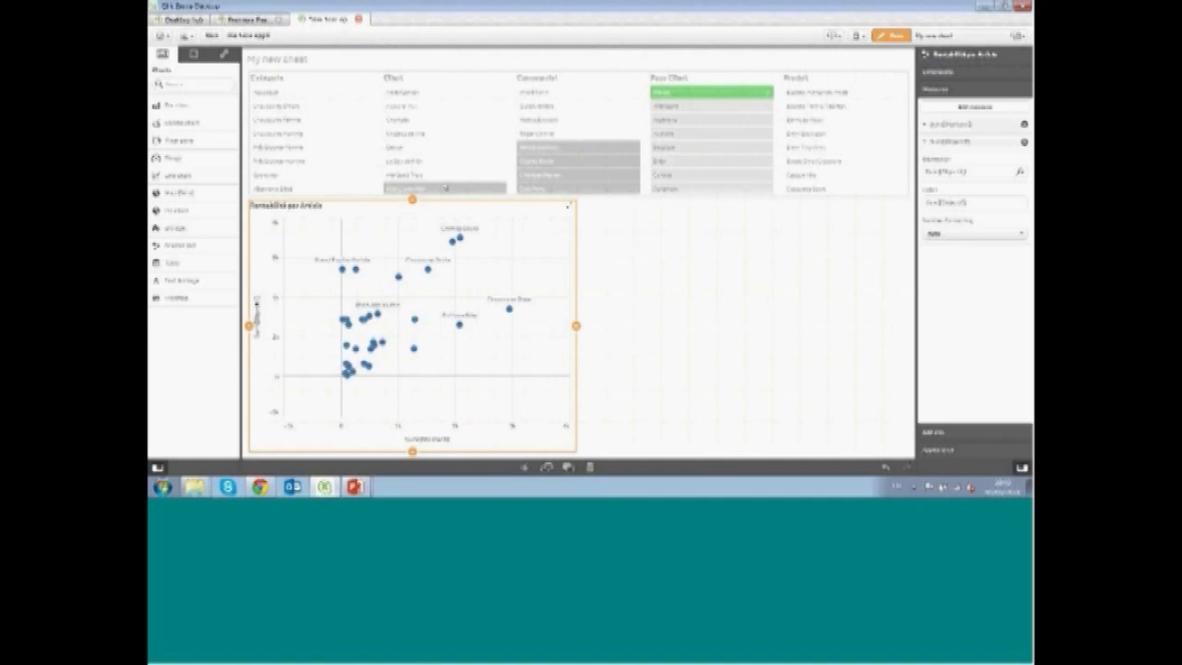
Open the scatter plot's appearance settings and expand the Presentation section
{"action": "left_click", "coordinate": [950, 449]}
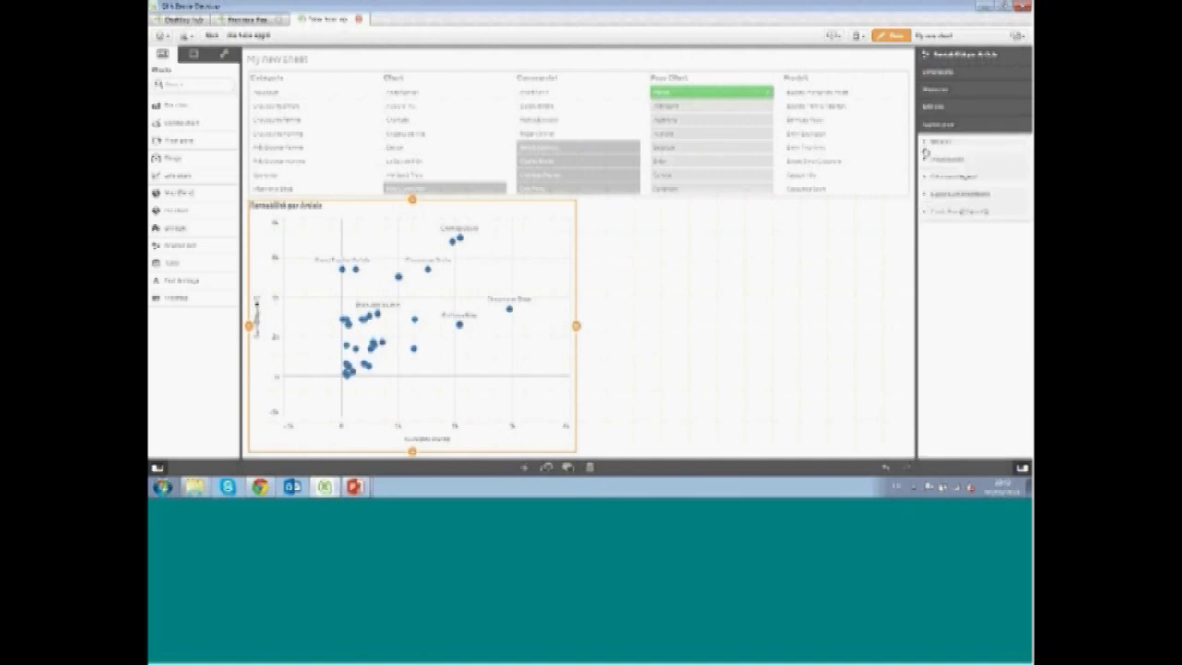
{"action": "left_click", "coordinate": [926, 146]}
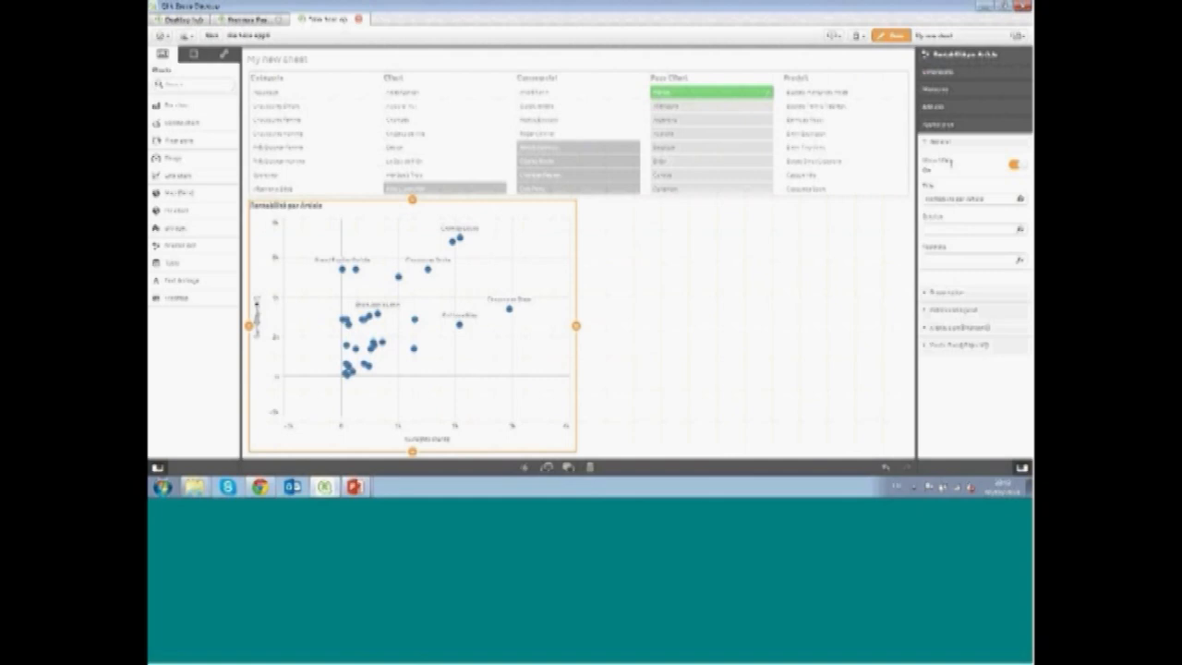
{"action": "left_click", "coordinate": [927, 146]}
{"action": "left_click", "coordinate": [927, 159]}
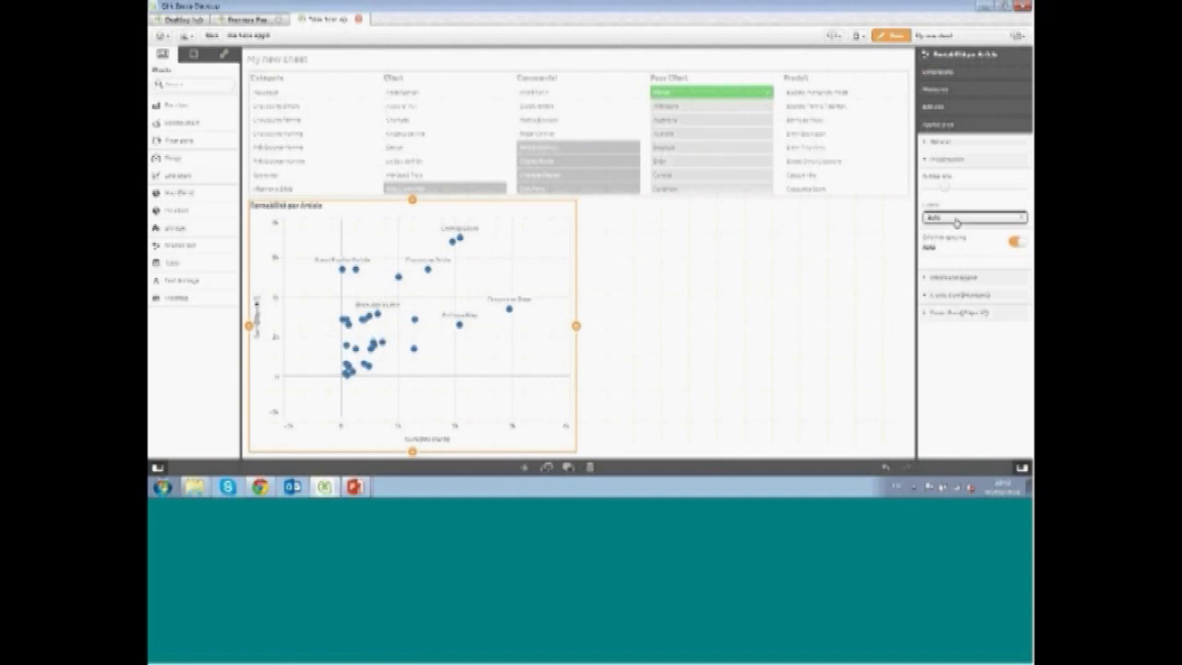
Switch the scatter plot's colors to custom by expression, with the expression not treated as a color code
{"action": "left_click", "coordinate": [926, 277]}
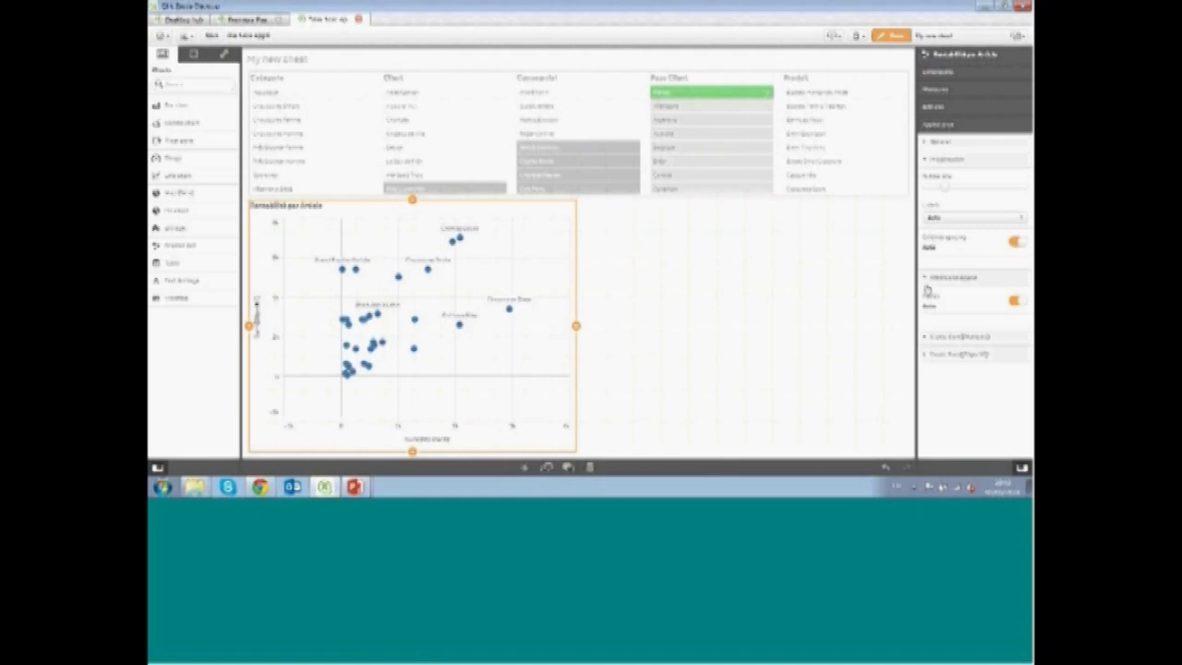
{"action": "left_click", "coordinate": [1017, 301]}
{"action": "left_click", "coordinate": [997, 325]}
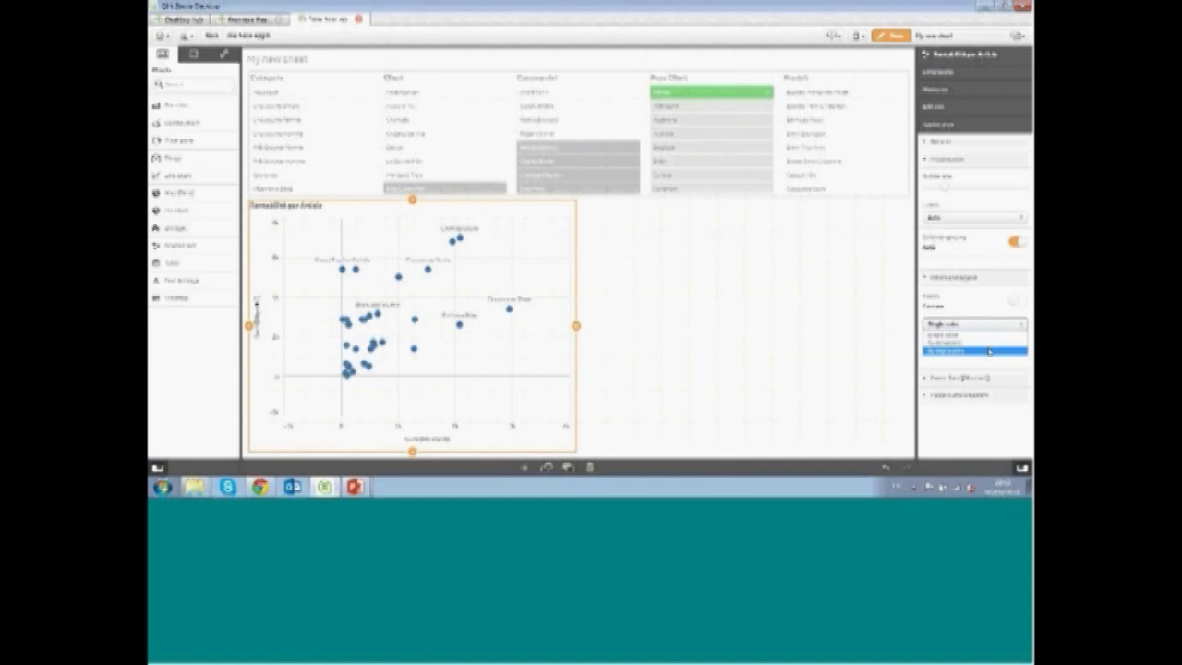
{"action": "left_click", "coordinate": [989, 351]}
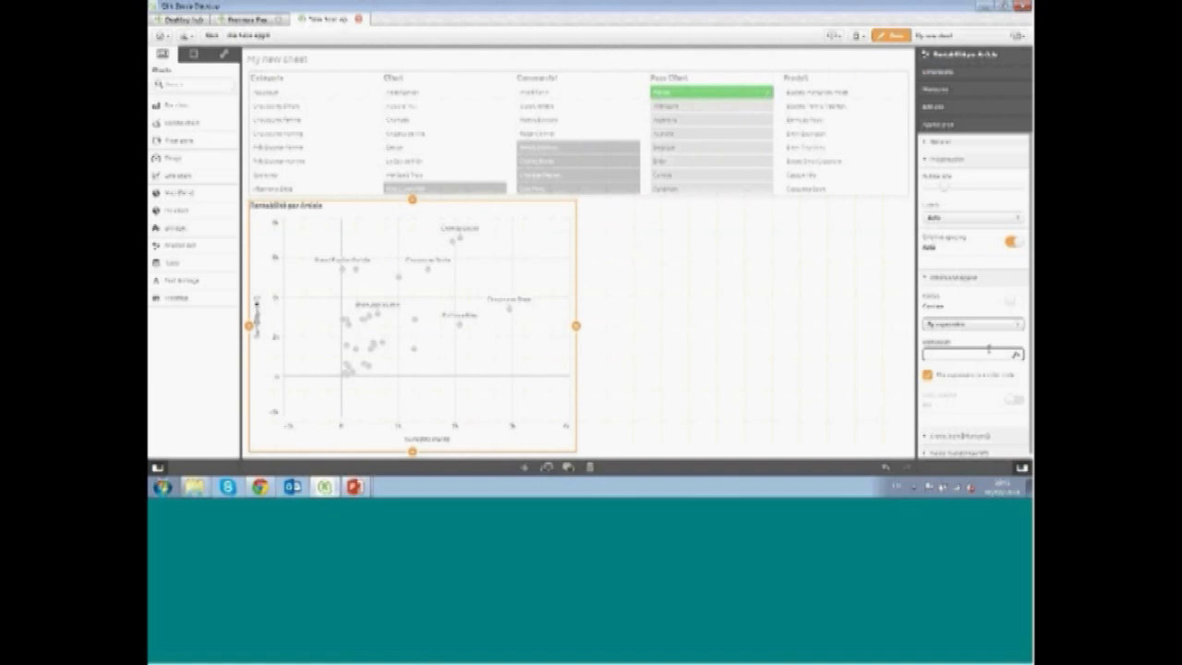
{"action": "left_click", "coordinate": [927, 377]}
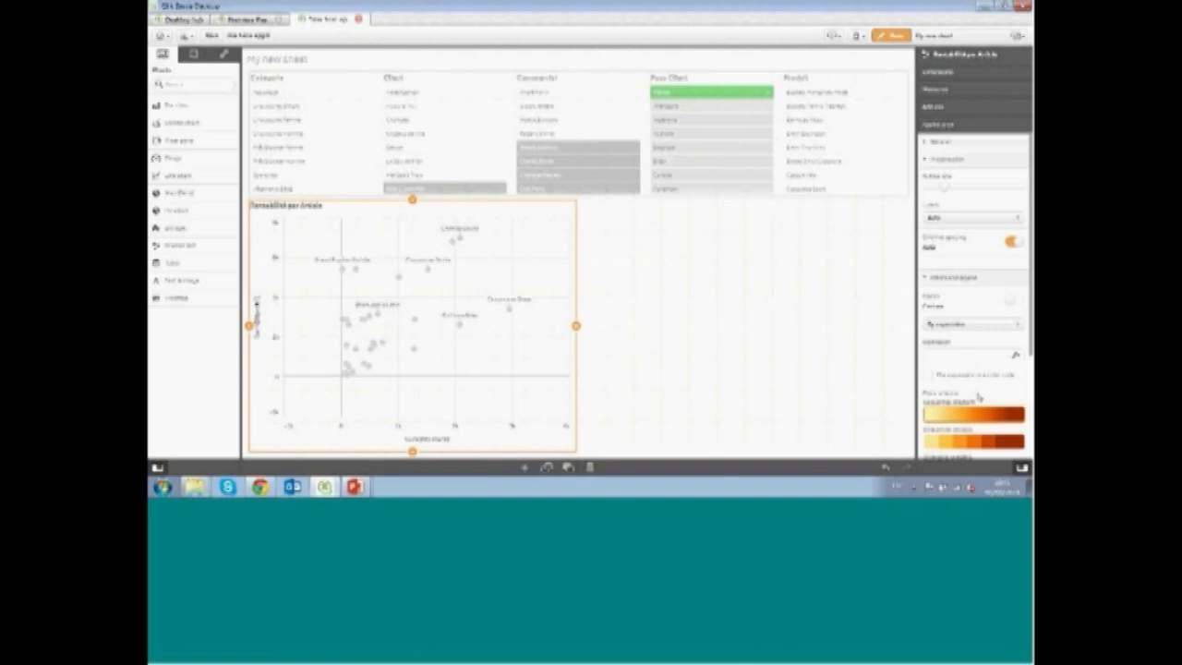
{"action": "scroll", "coordinate": [987, 370], "scroll_direction": "down", "scroll_amount": 1}
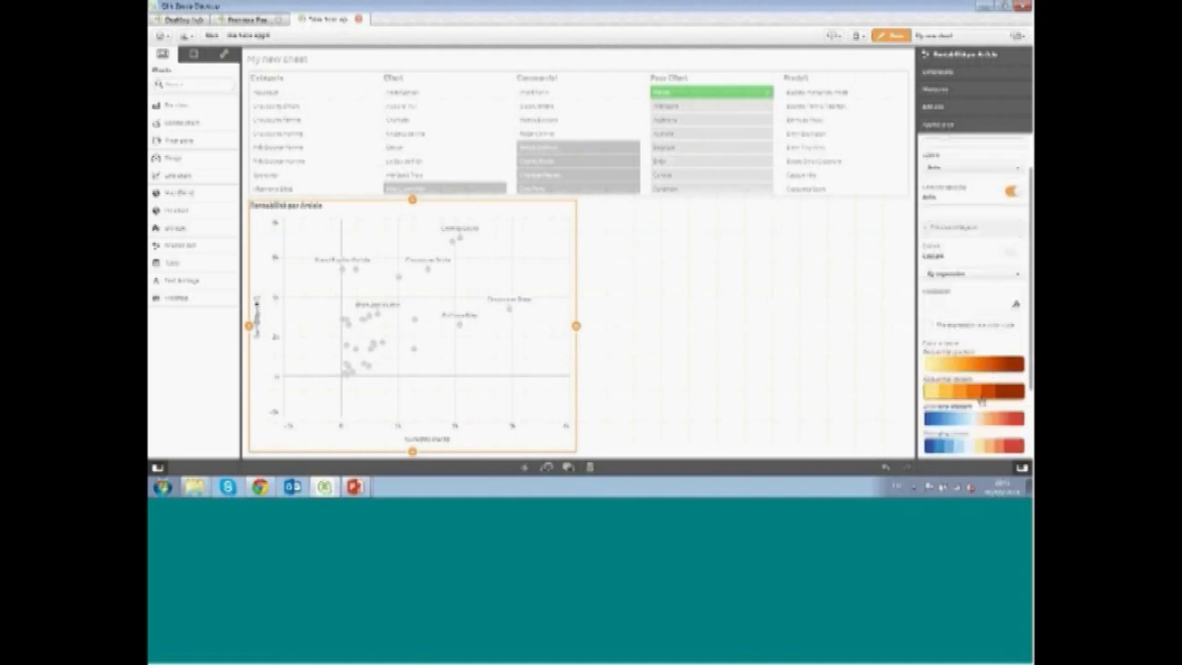
Color the scatter plot by an expression summing the margin field, sum(Marg…)
{"action": "left_click", "coordinate": [977, 274]}
{"action": "left_click", "coordinate": [974, 292]}
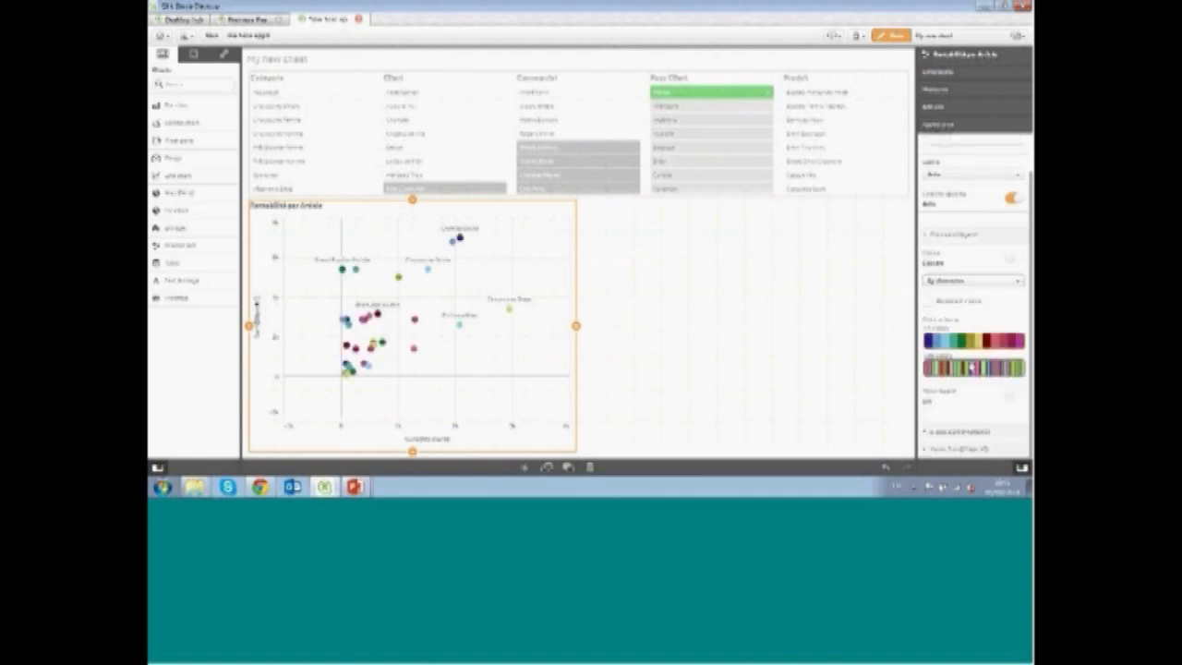
{"action": "left_click", "coordinate": [967, 281]}
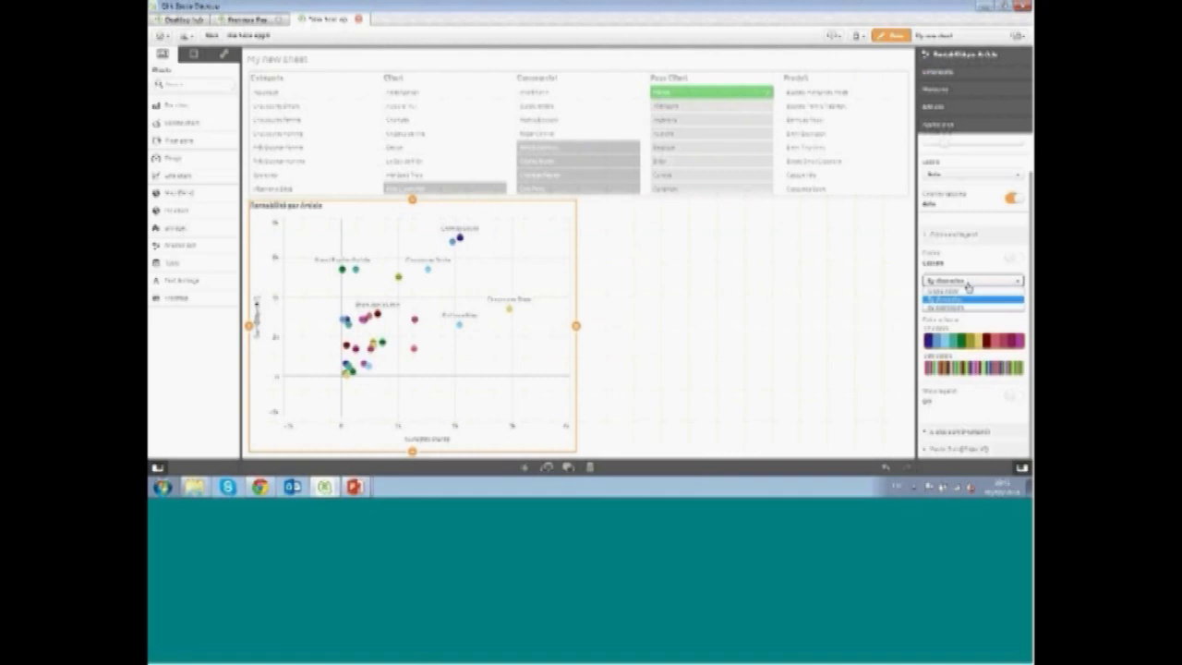
{"action": "left_click", "coordinate": [964, 307]}
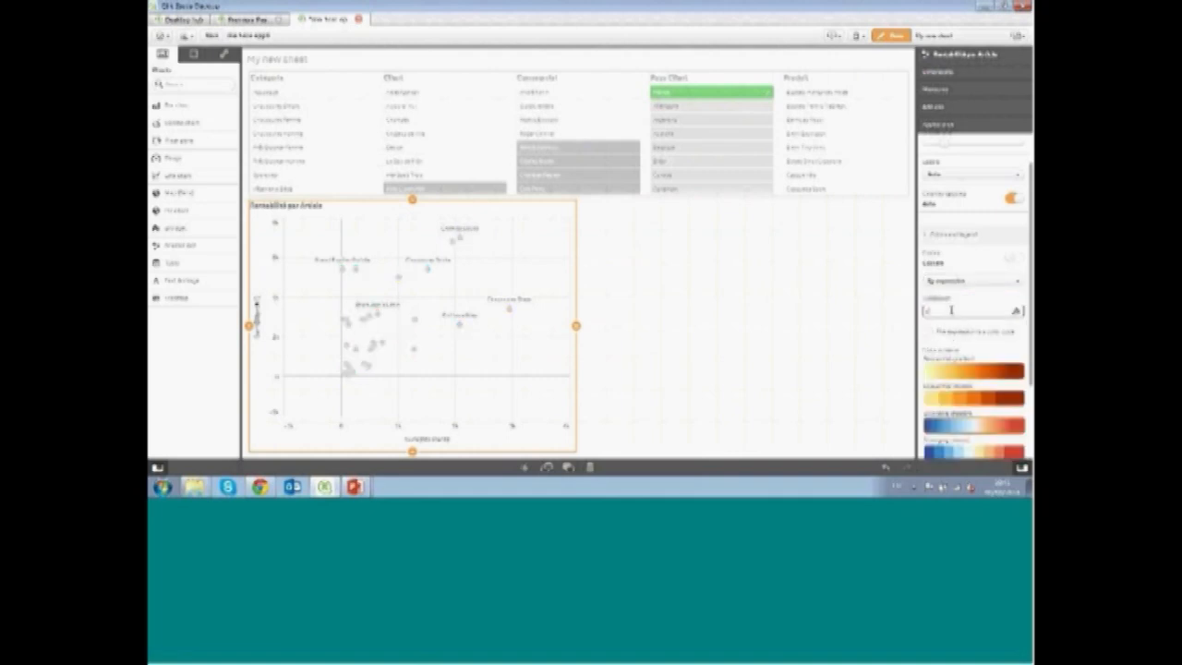
{"action": "type", "text": "sum(Marge"}
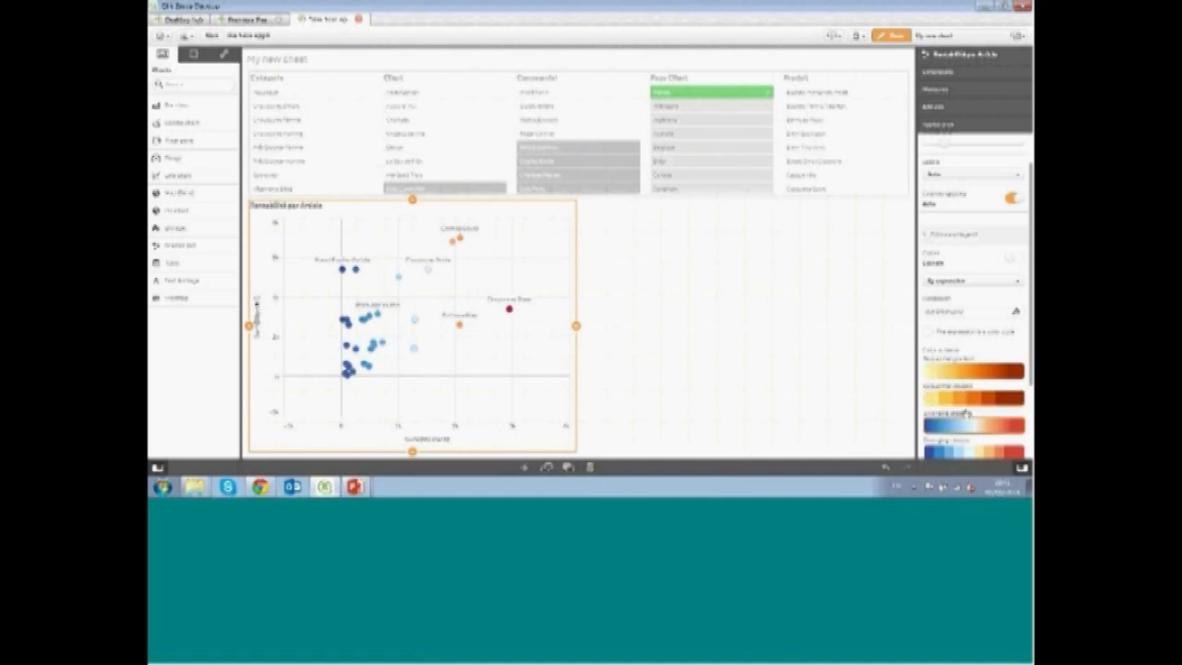
Reverse the scatter plot's color scheme and turn on its legend
{"action": "scroll", "coordinate": [974, 369], "scroll_direction": "down", "scroll_amount": 2}
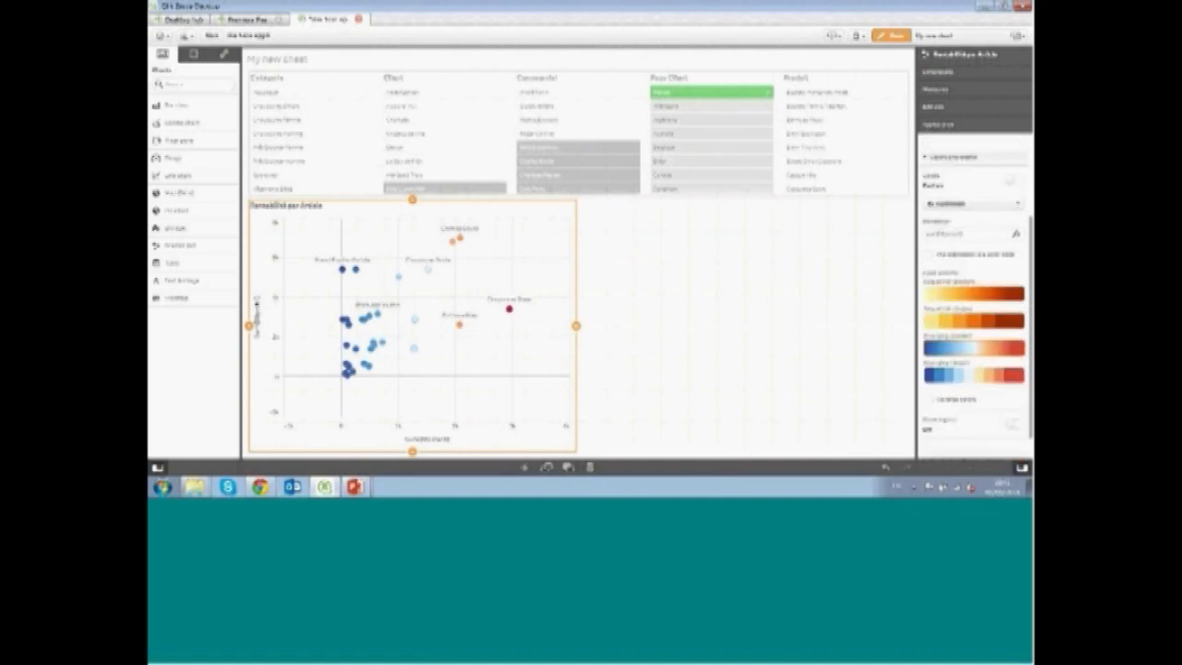
{"action": "left_click", "coordinate": [927, 400]}
{"action": "scroll", "coordinate": [974, 369], "scroll_direction": "down", "scroll_amount": 1}
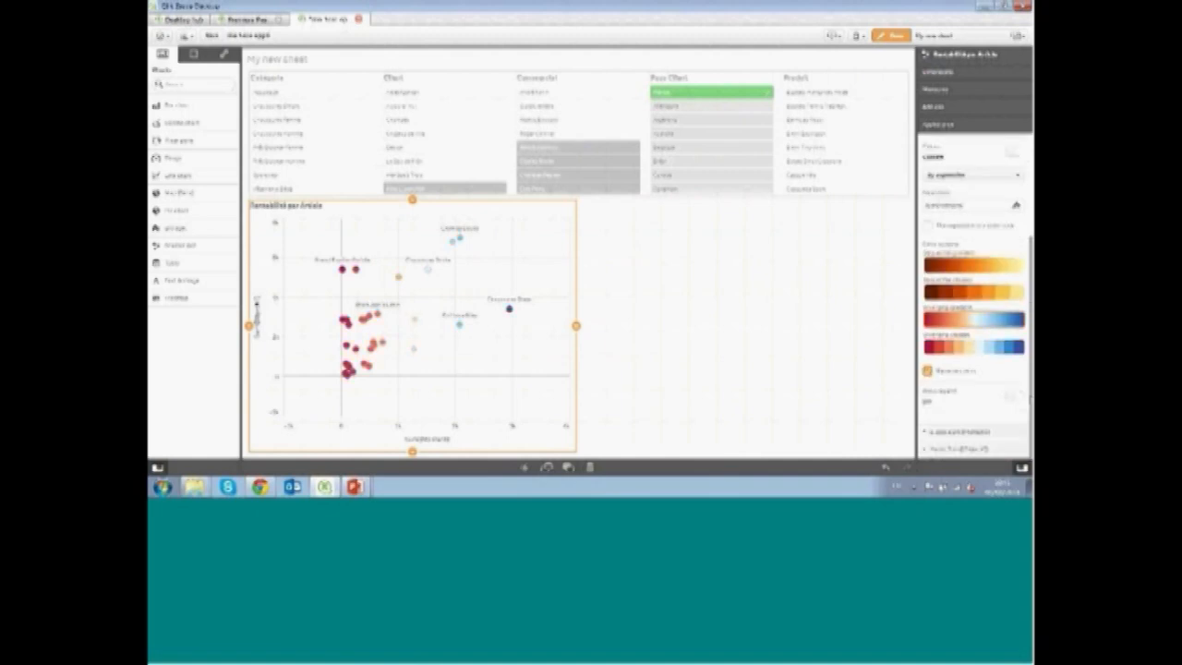
{"action": "left_click", "coordinate": [1011, 395]}
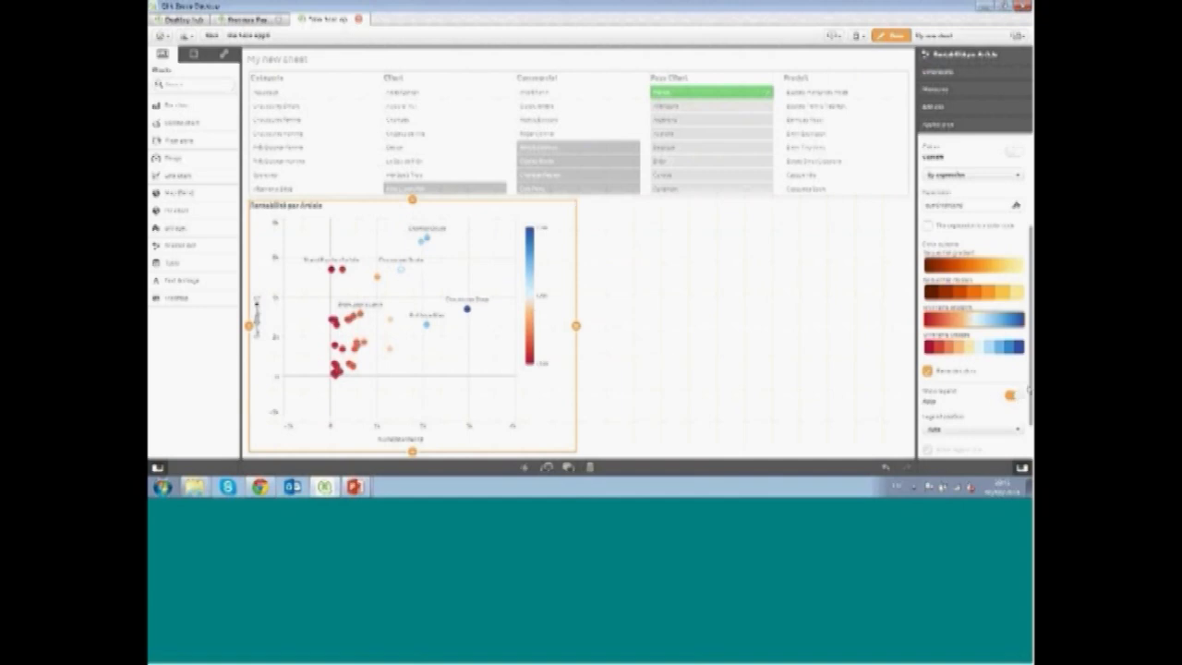
Add a bar chart to the empty area beside the scatter plot
{"action": "scroll", "coordinate": [1016, 291], "scroll_direction": "up", "scroll_amount": 5}
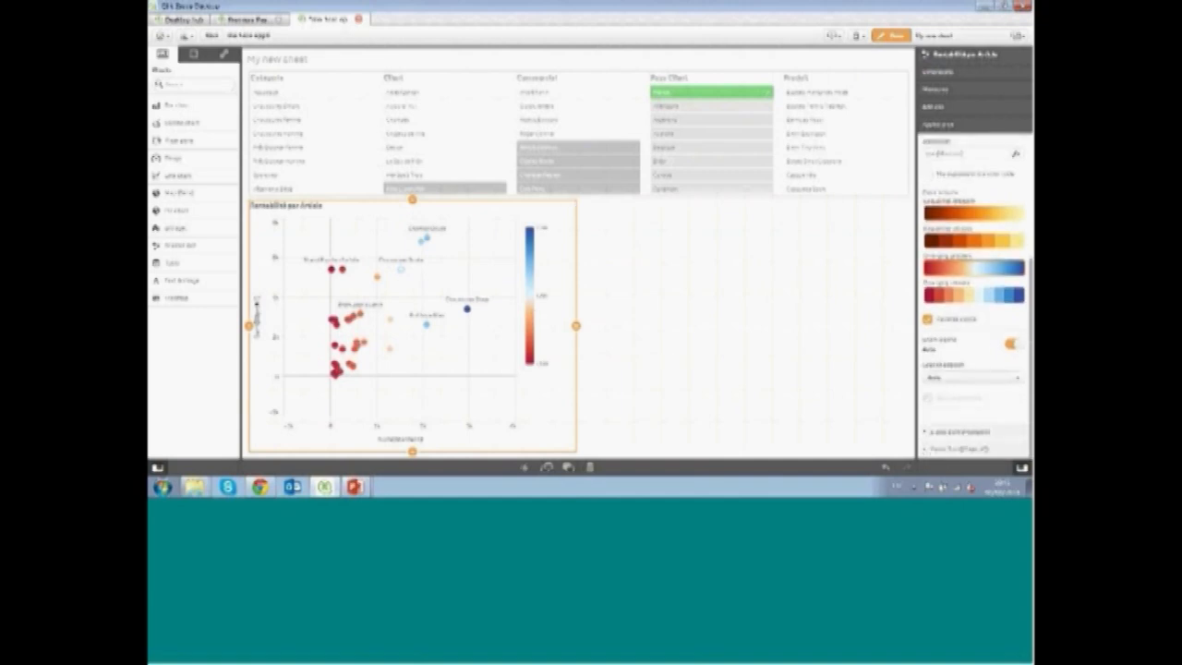
{"action": "left_click", "coordinate": [698, 270]}
{"action": "left_click_drag", "start_coordinate": [168, 106], "coordinate": [766, 298]}
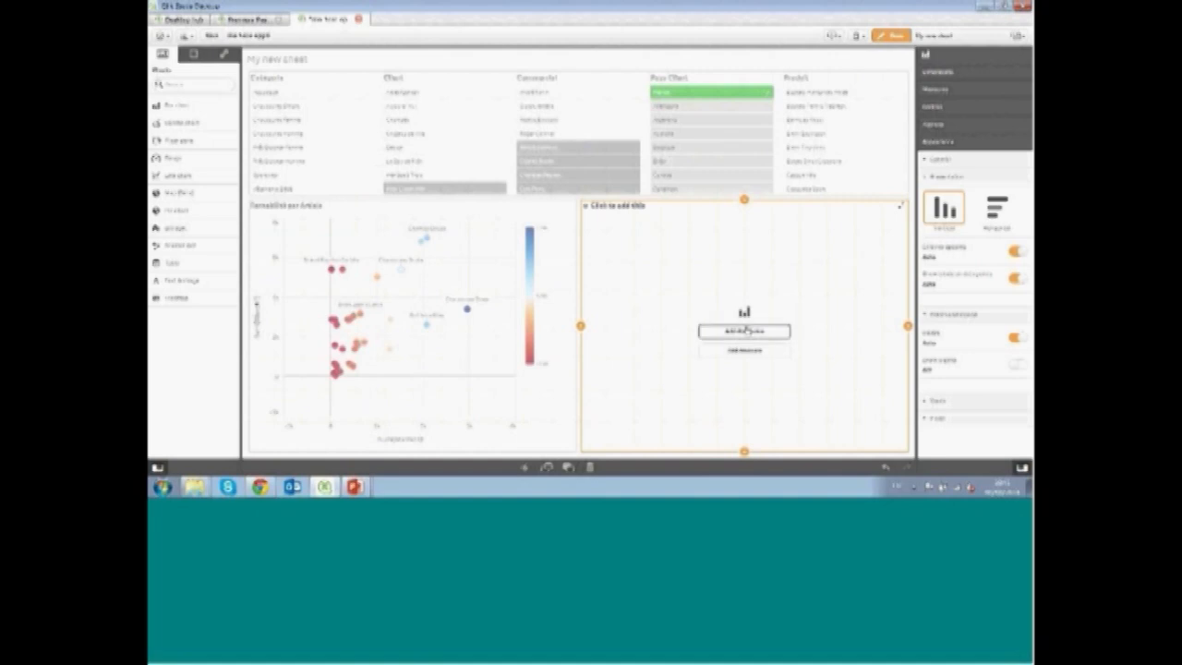
Create a master measure named CA from the sales field
{"action": "left_click", "coordinate": [194, 55]}
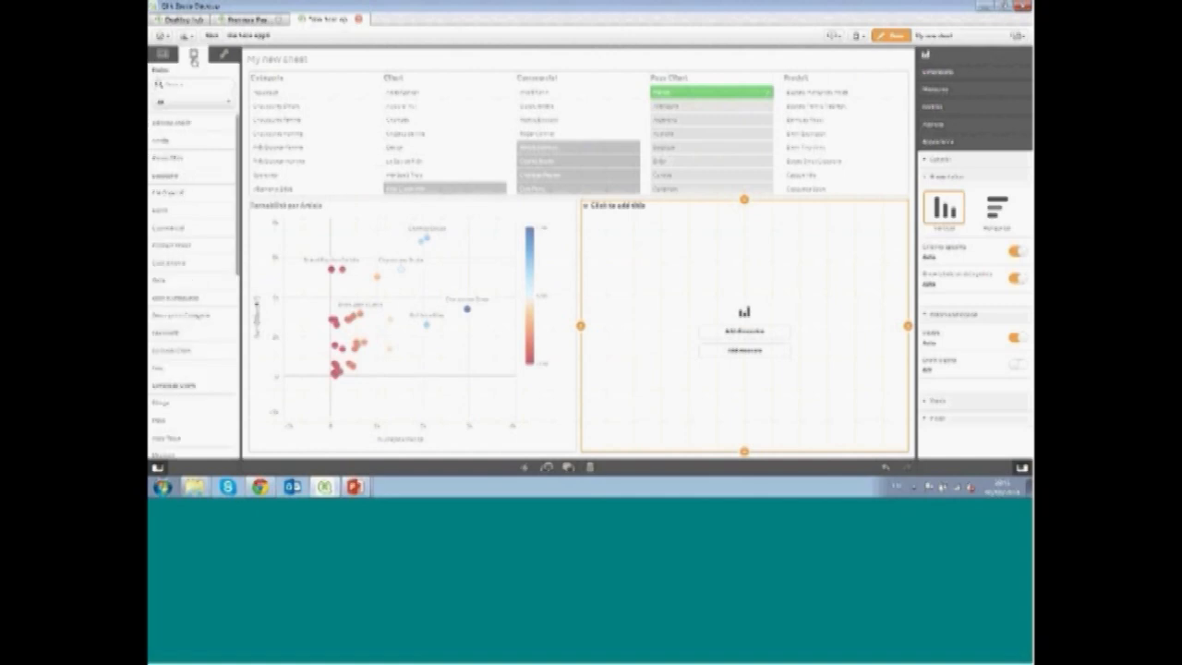
{"action": "left_click", "coordinate": [196, 82]}
{"action": "type", "text": "vent"}
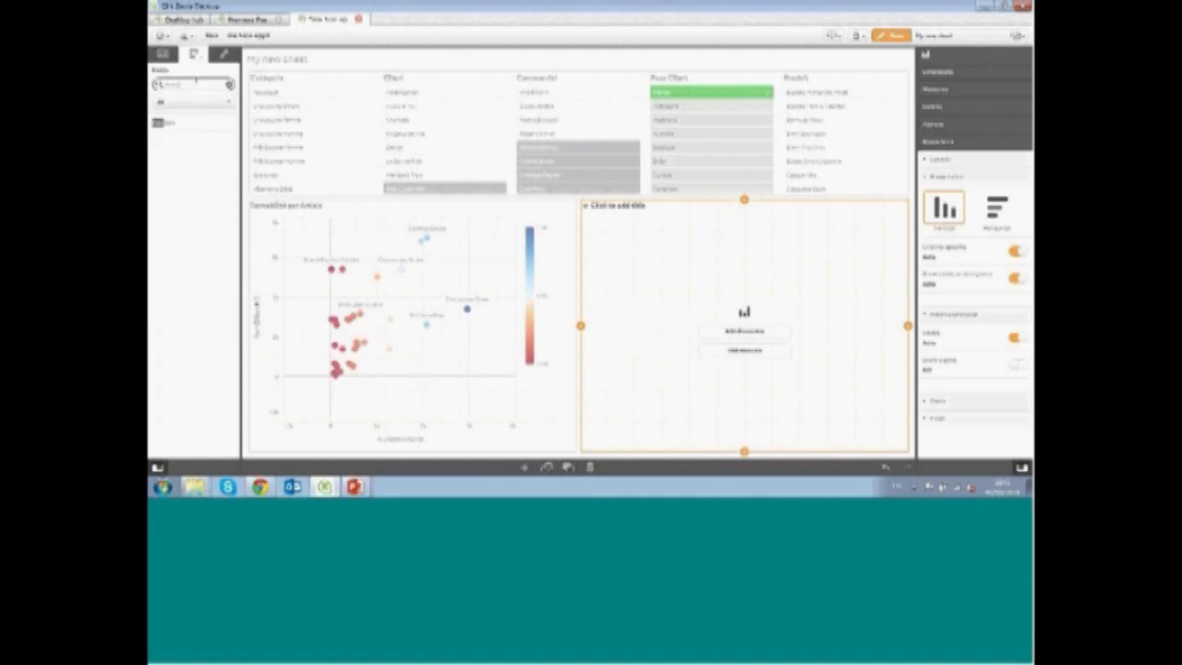
{"action": "left_click", "coordinate": [199, 123]}
{"action": "mouse_move", "coordinate": [238, 91]}
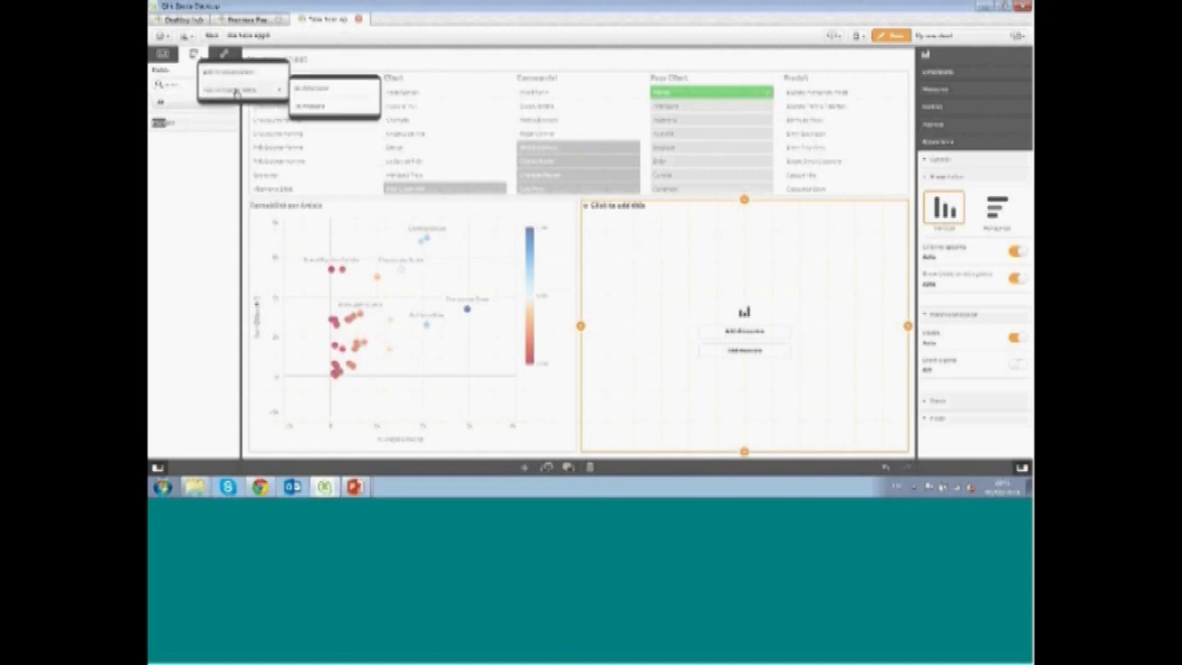
{"action": "left_click", "coordinate": [321, 105]}
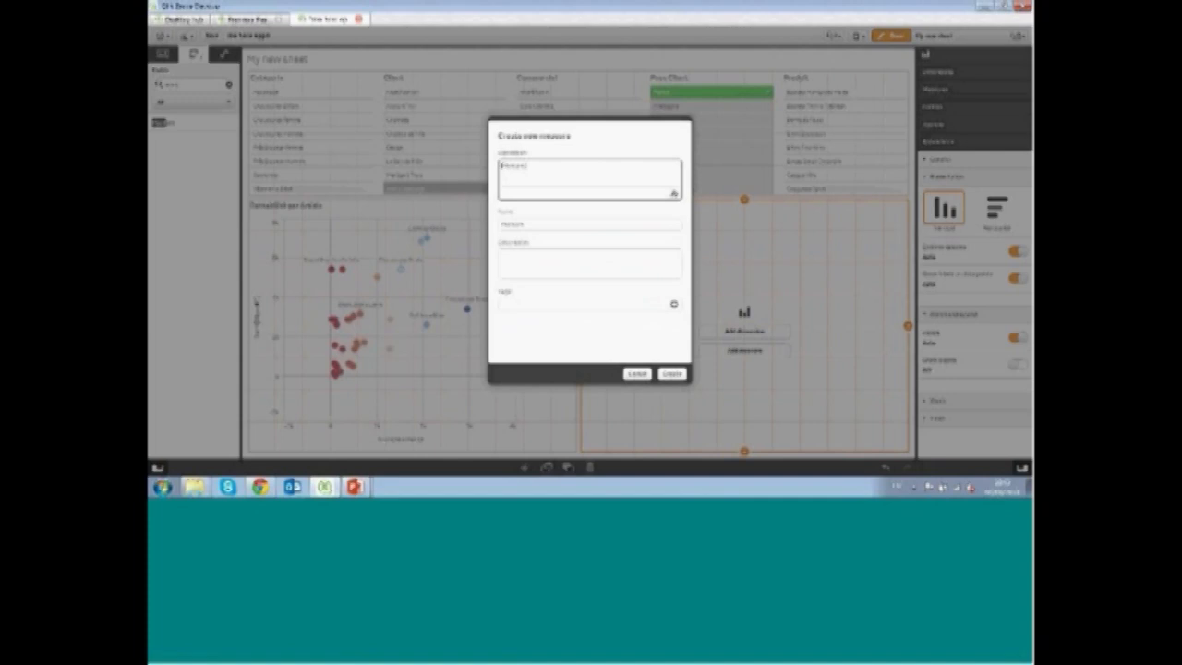
{"action": "left_click", "coordinate": [531, 223]}
{"action": "double_click", "coordinate": [532, 223]}
{"action": "type", "text": "CA"}
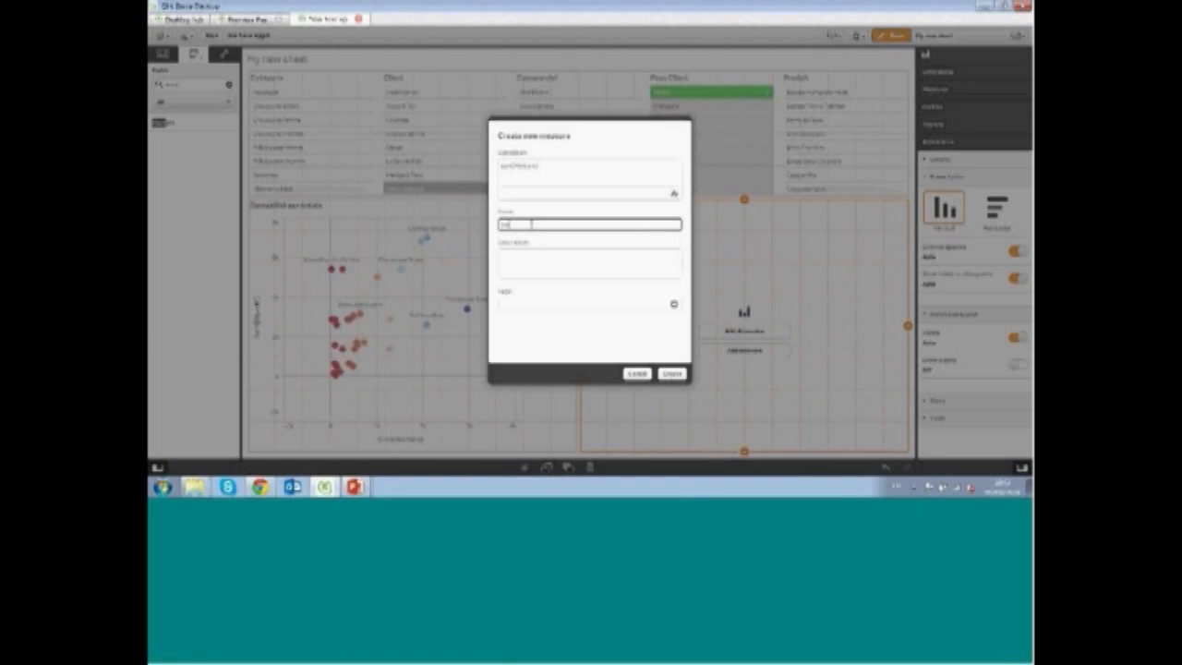
{"action": "left_click", "coordinate": [672, 374]}
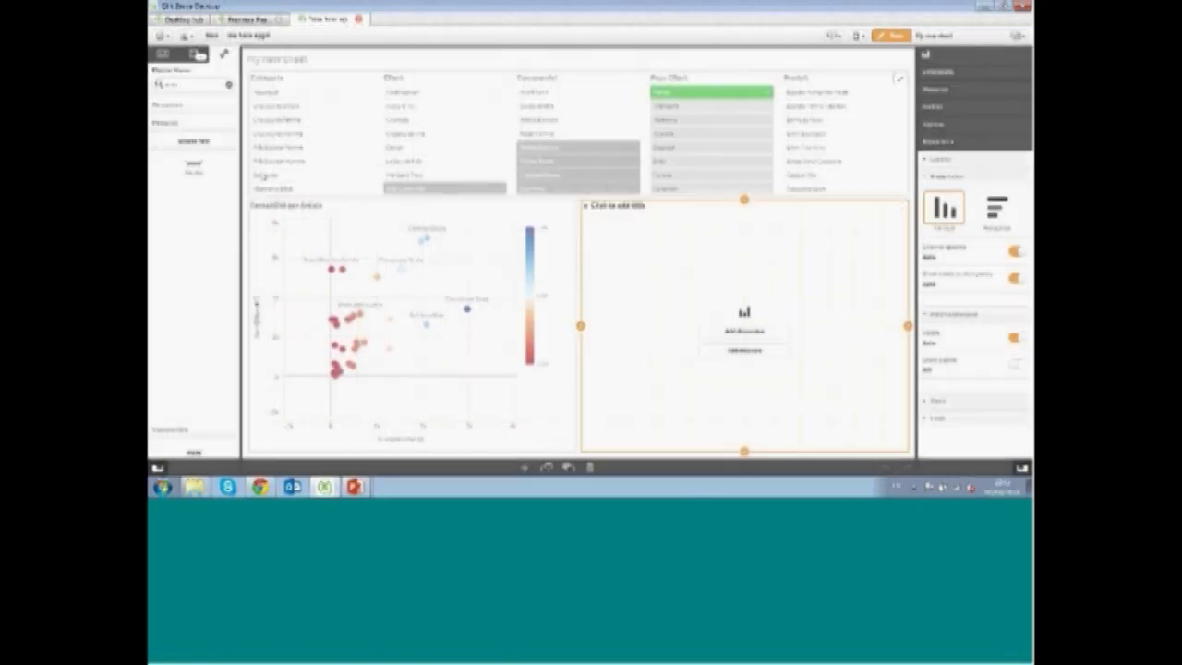
Create a master measure from the margin field, keeping its default name
{"action": "left_click", "coordinate": [205, 84]}
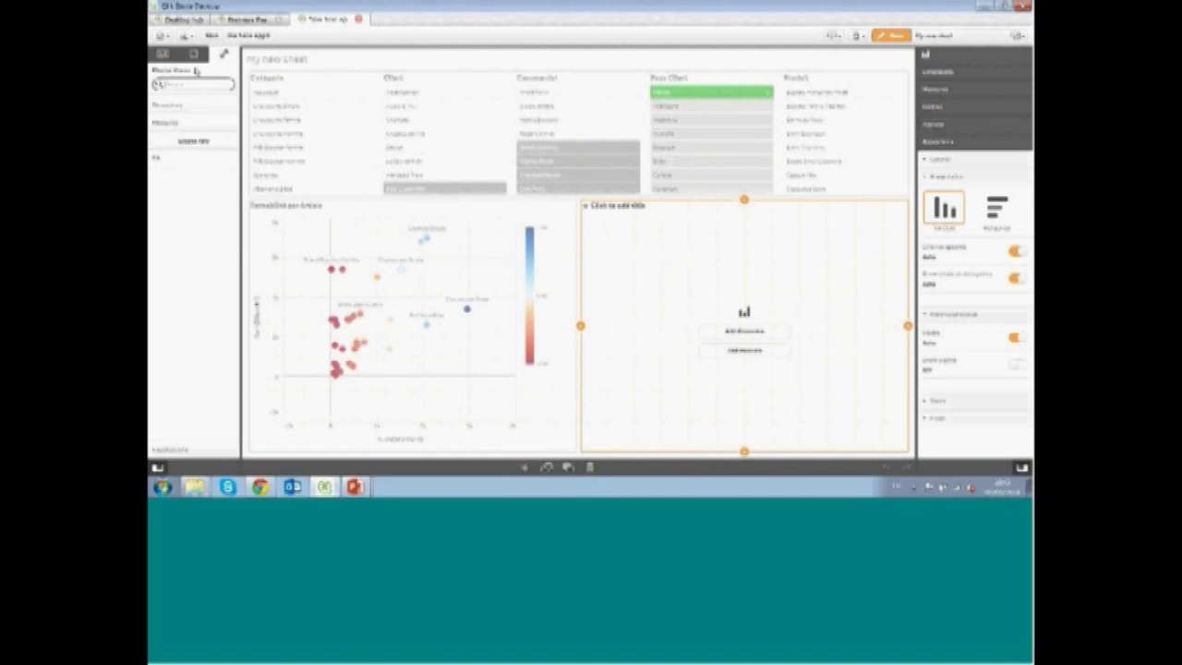
{"action": "left_click", "coordinate": [195, 57]}
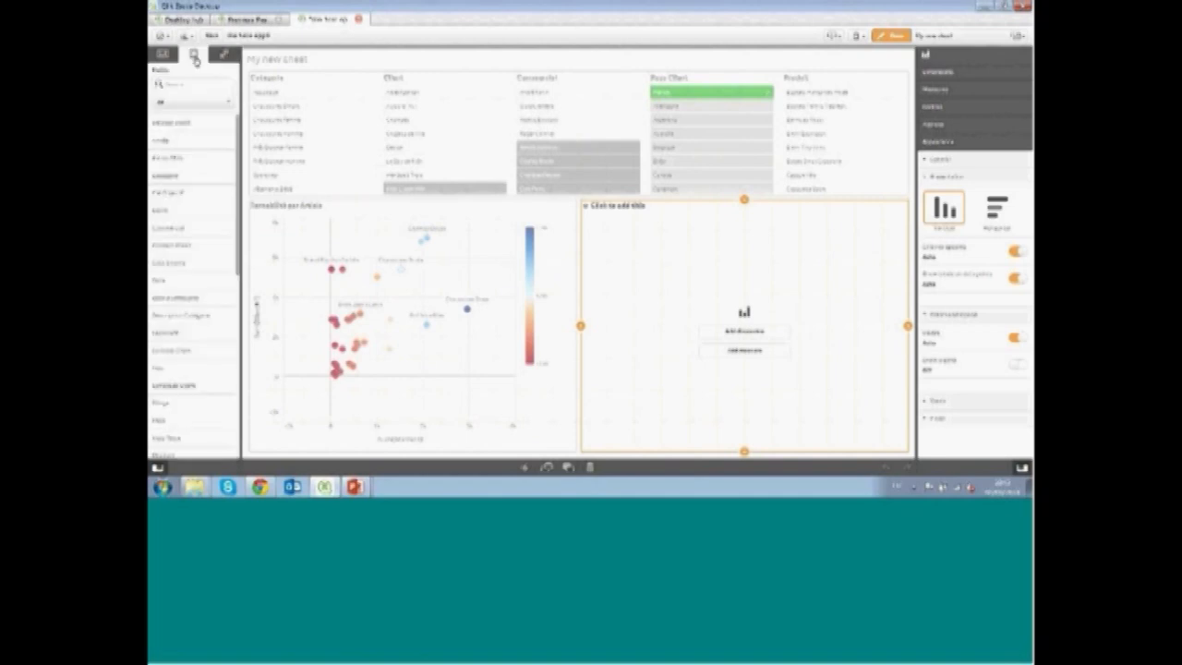
{"action": "left_click", "coordinate": [196, 84]}
{"action": "type", "text": "mar"}
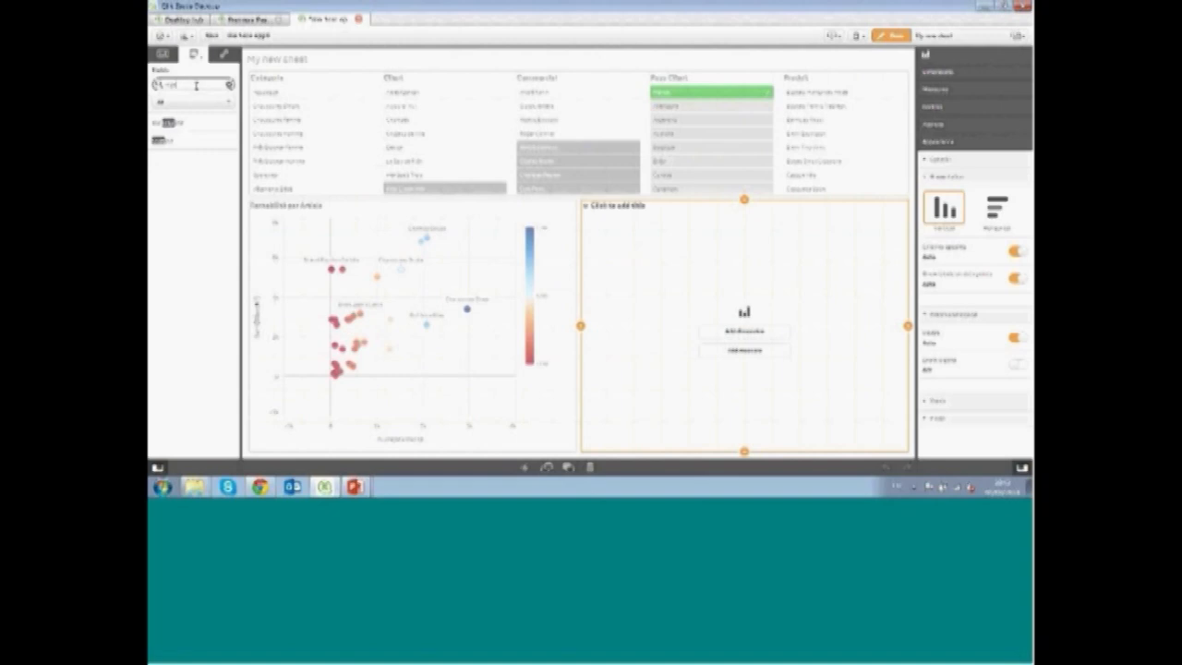
{"action": "left_click", "coordinate": [197, 138]}
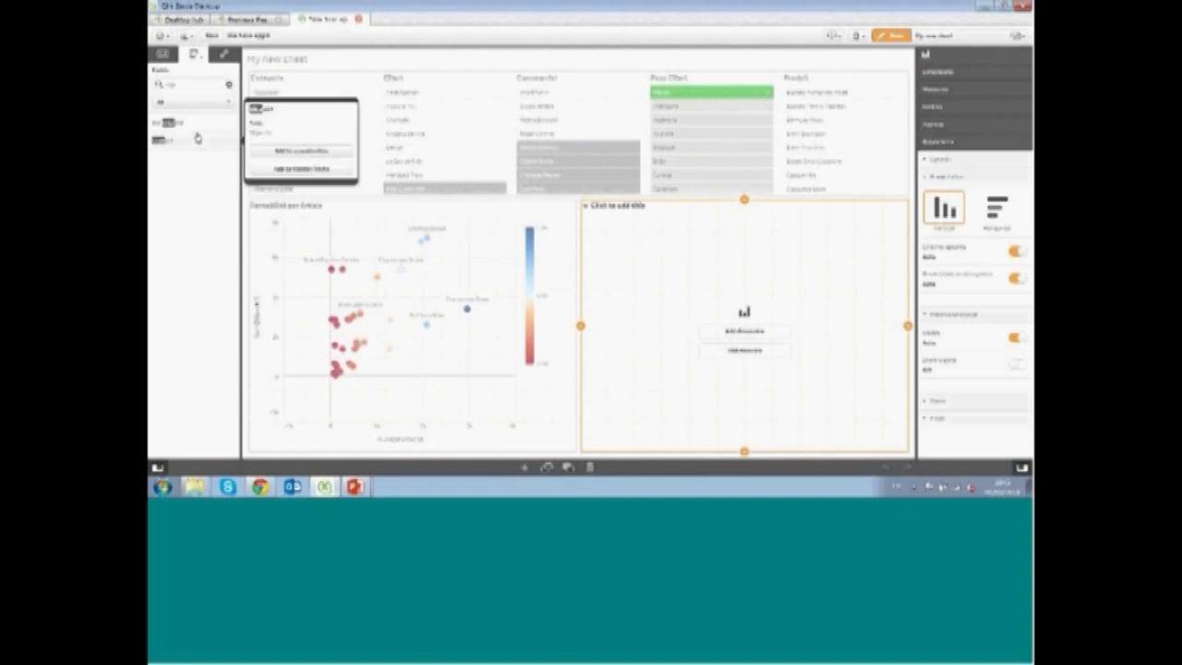
{"action": "left_click", "coordinate": [287, 169]}
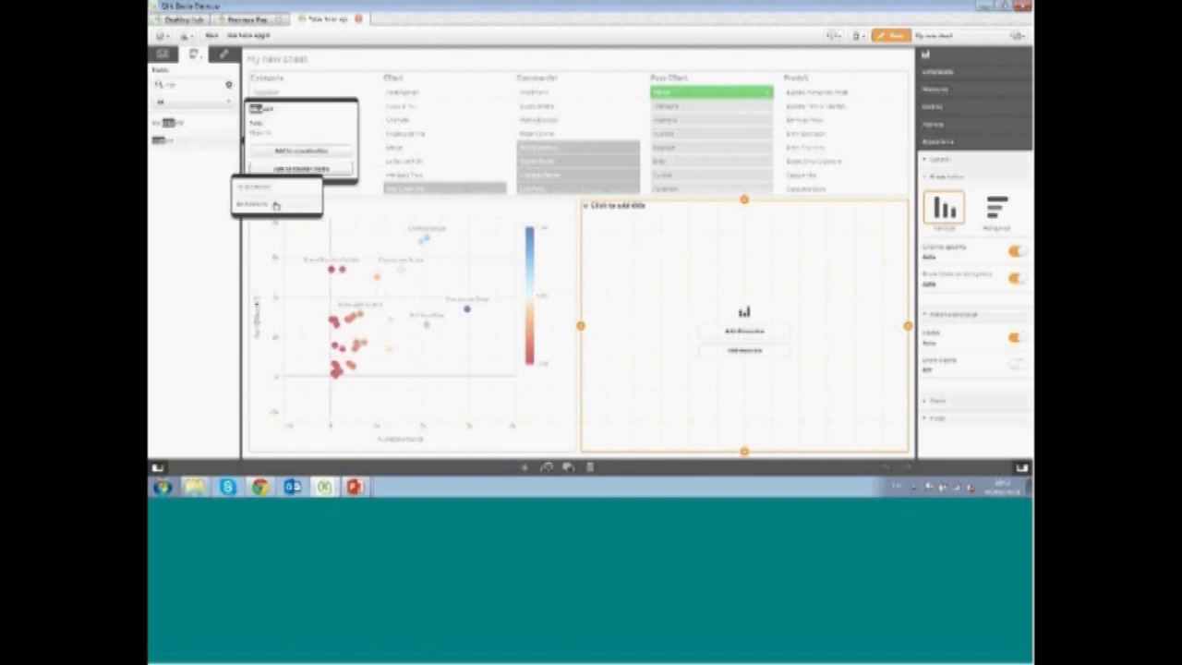
{"action": "left_click", "coordinate": [276, 205]}
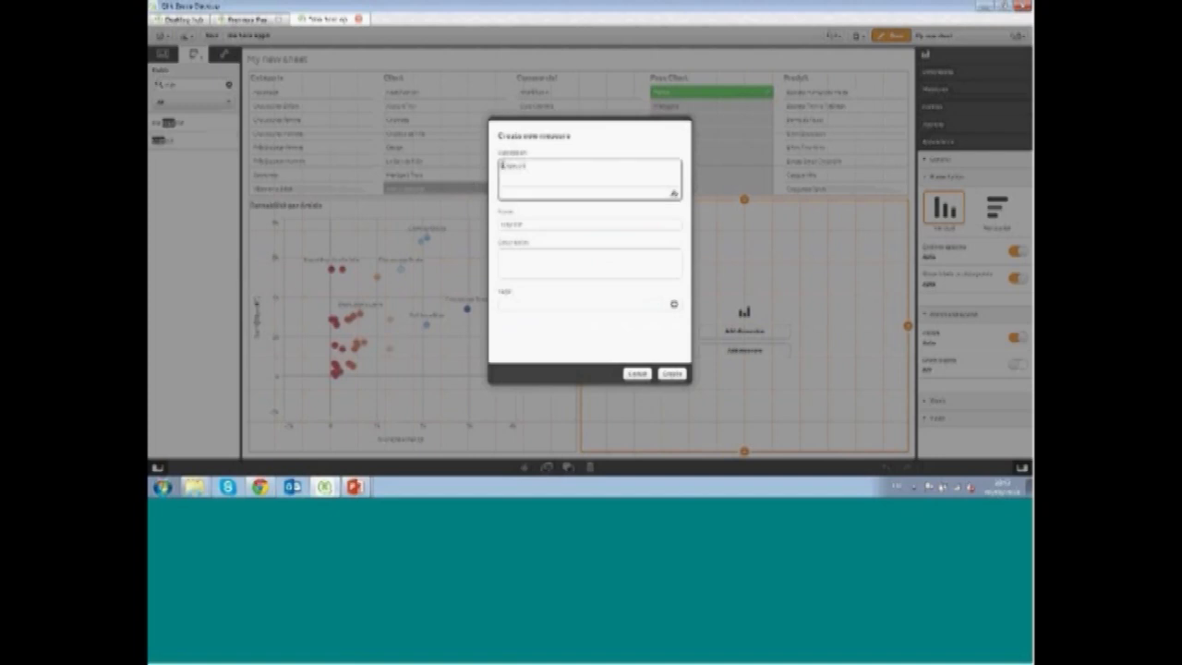
{"action": "left_click", "coordinate": [515, 224]}
{"action": "left_click", "coordinate": [671, 373]}
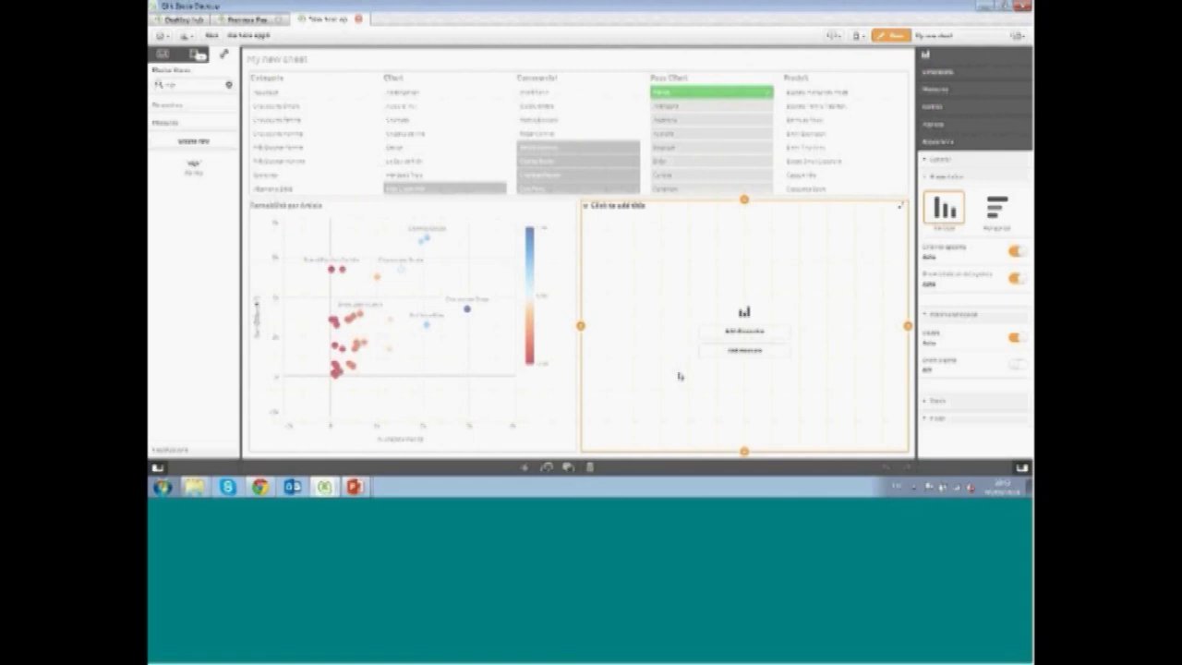
Start a new master measure and write the expression sum(sales)/sum(total sales) in the expression editor
{"action": "left_click", "coordinate": [229, 84]}
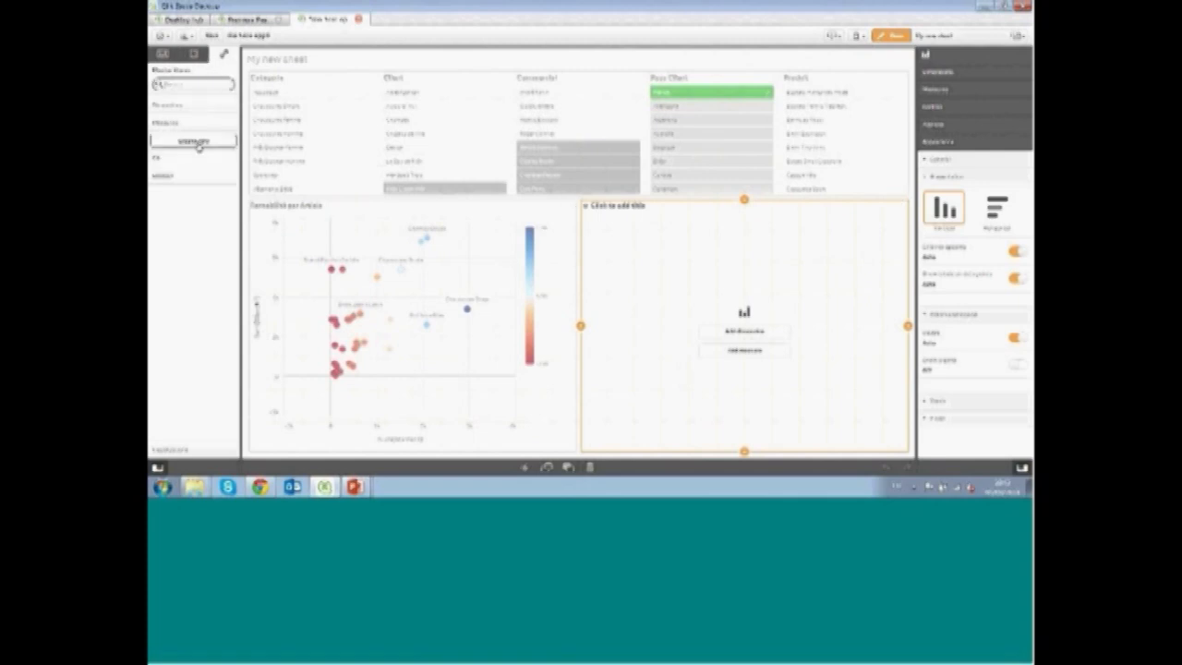
{"action": "left_click", "coordinate": [195, 143]}
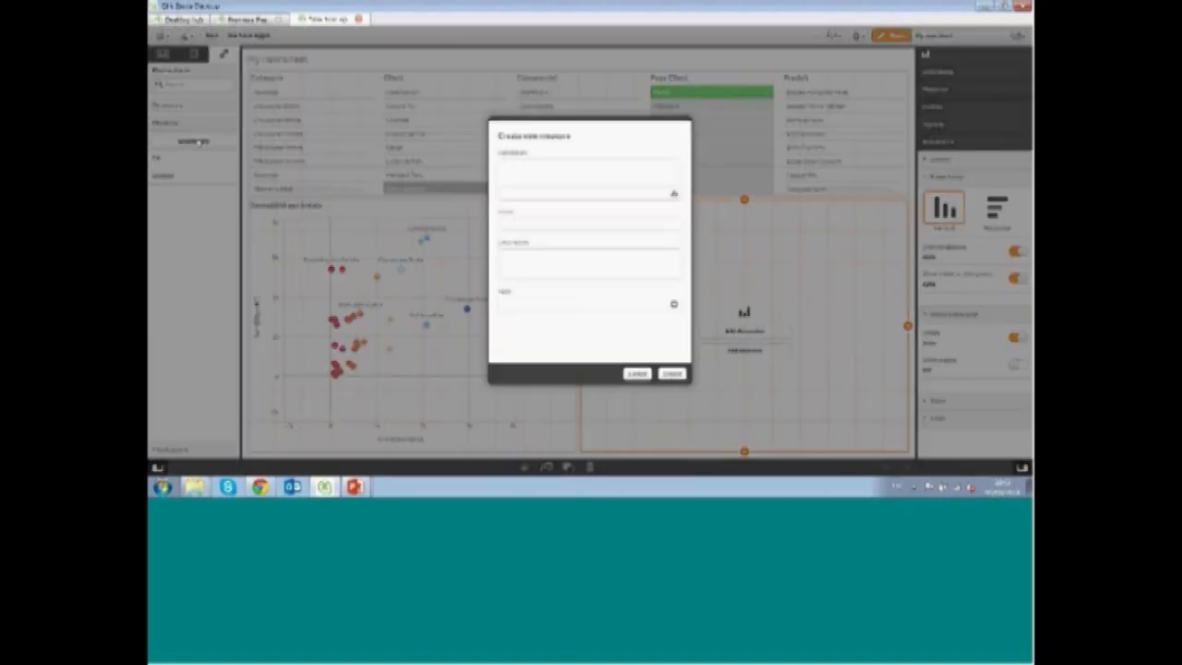
{"action": "left_click", "coordinate": [674, 195]}
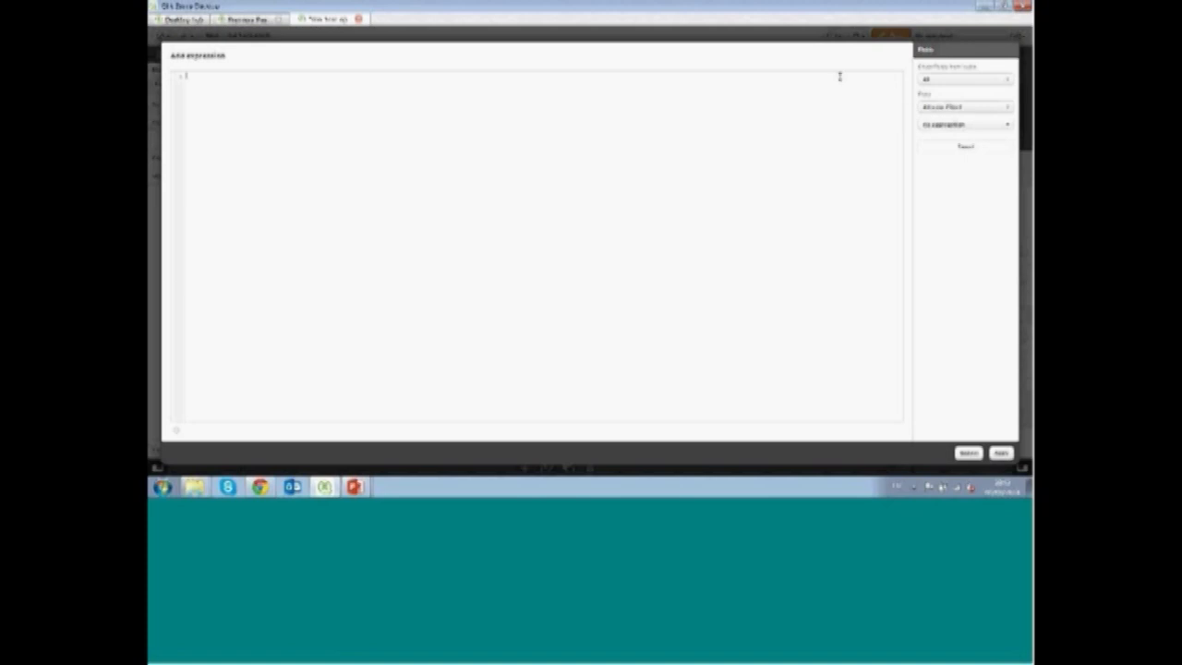
{"action": "type", "text": "sum(sales)/"}
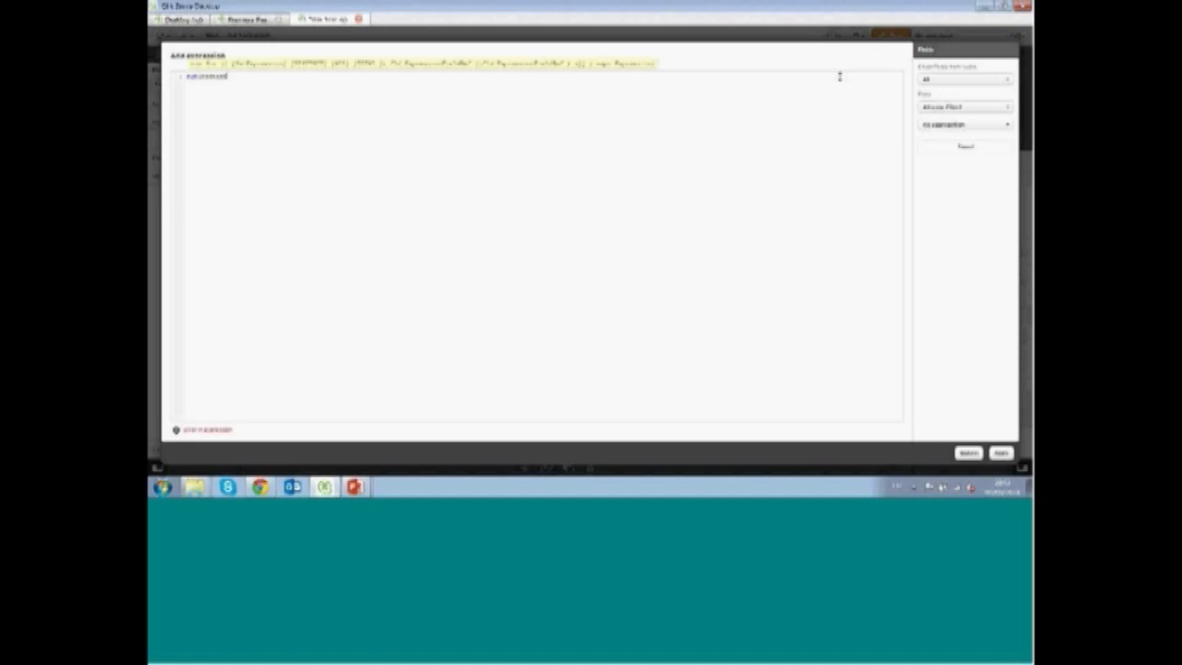
{"action": "type", "text": "sum(tot"}
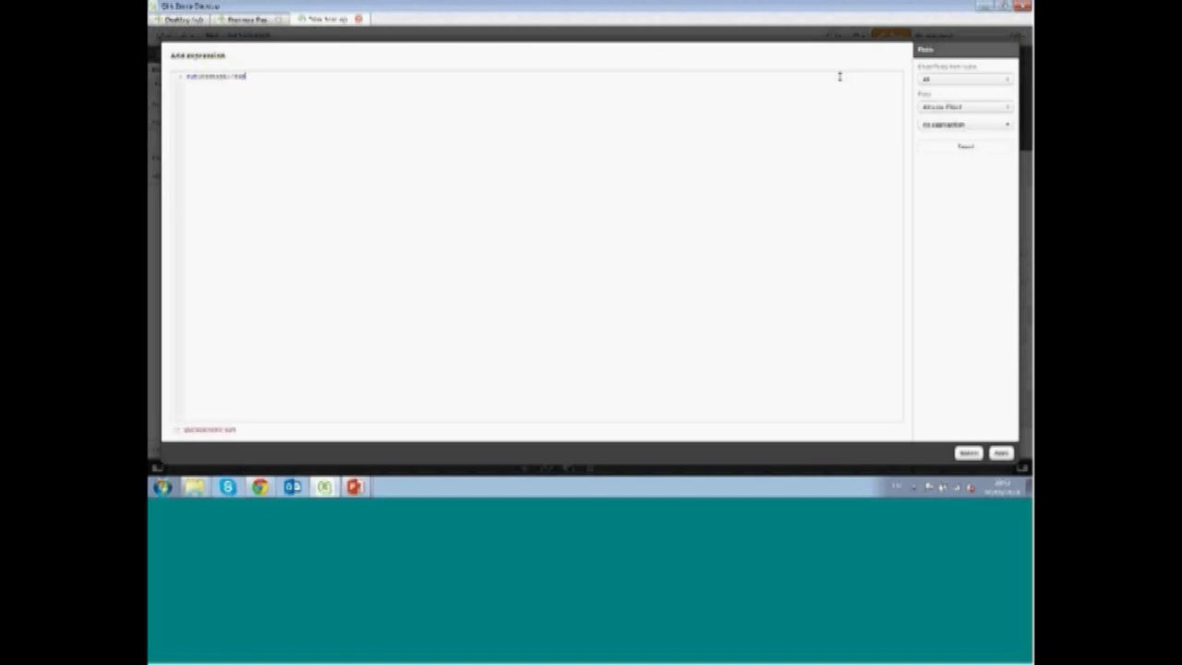
{"action": "type", "text": "al sales"}
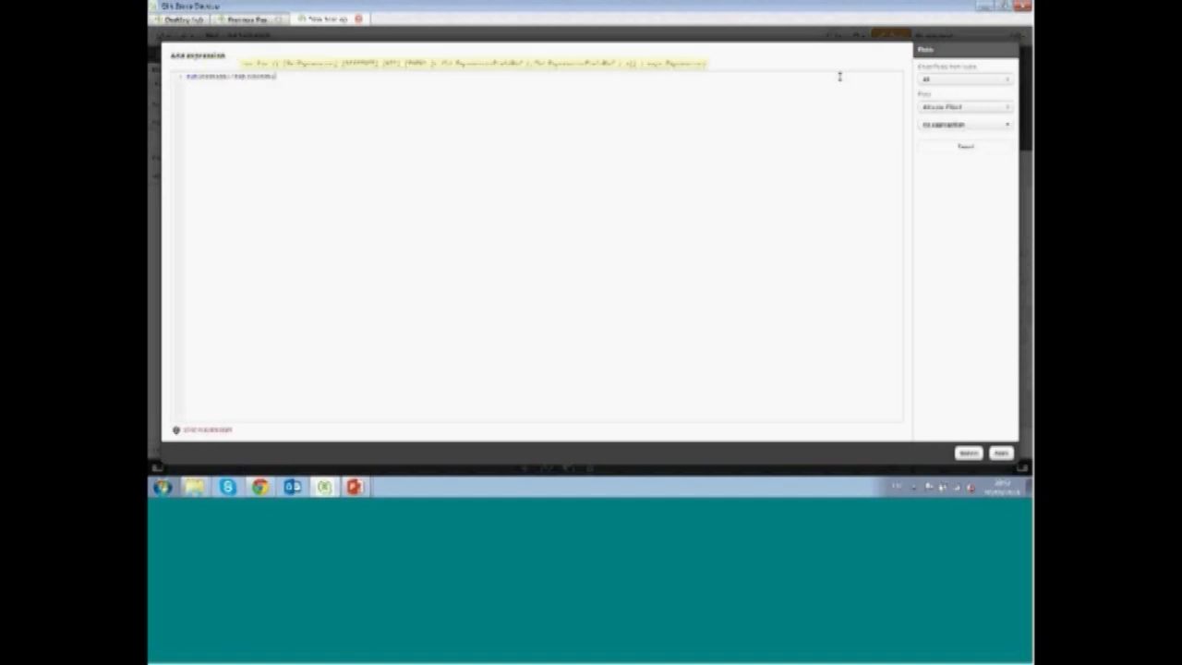
Pick a field from the expression editor's field list and apply the percentage expression
{"action": "left_click", "coordinate": [993, 110]}
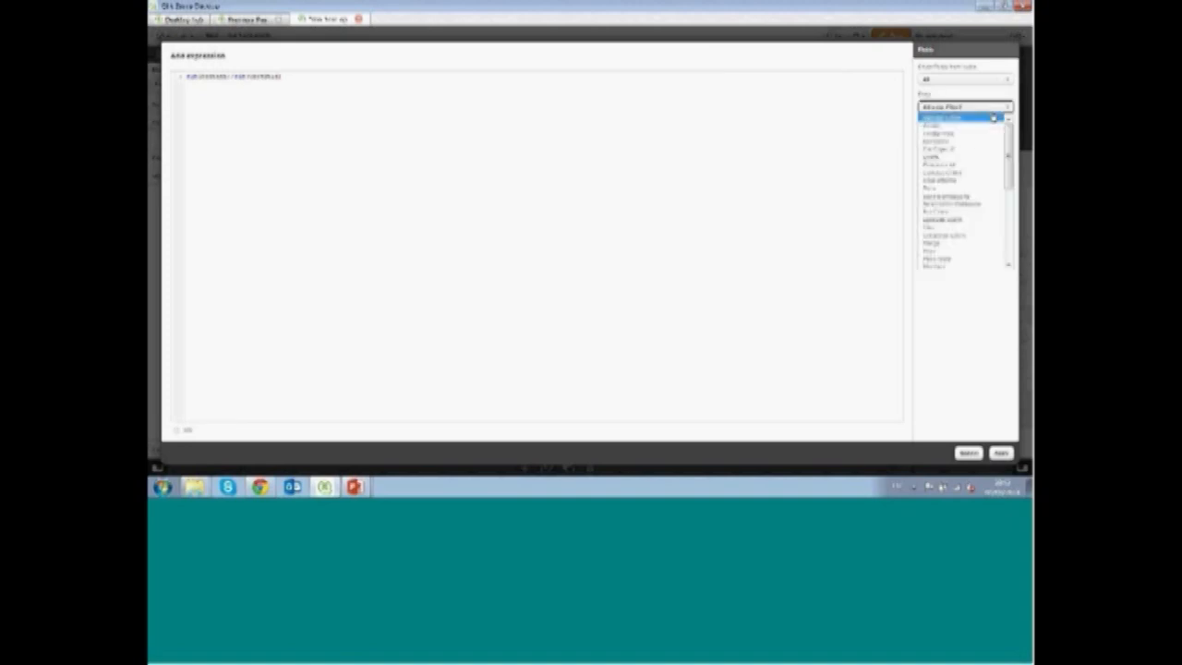
{"action": "left_click", "coordinate": [977, 96]}
{"action": "left_click", "coordinate": [974, 128]}
{"action": "left_click", "coordinate": [974, 129]}
{"action": "left_click", "coordinate": [976, 242]}
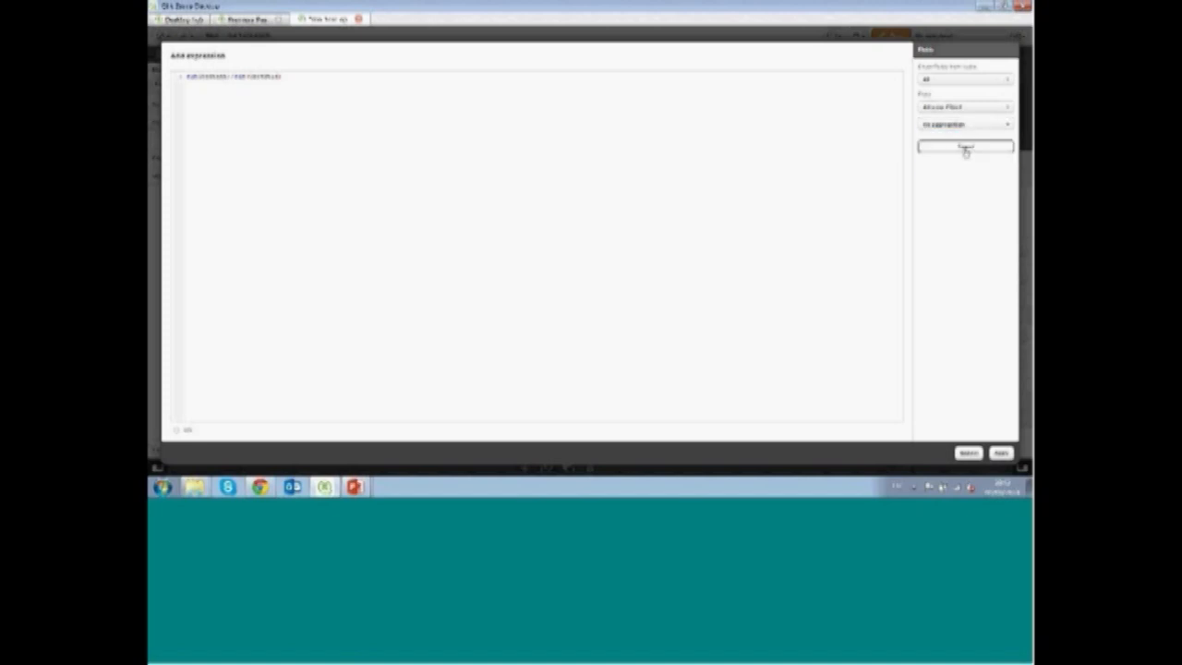
{"action": "left_click", "coordinate": [1000, 452]}
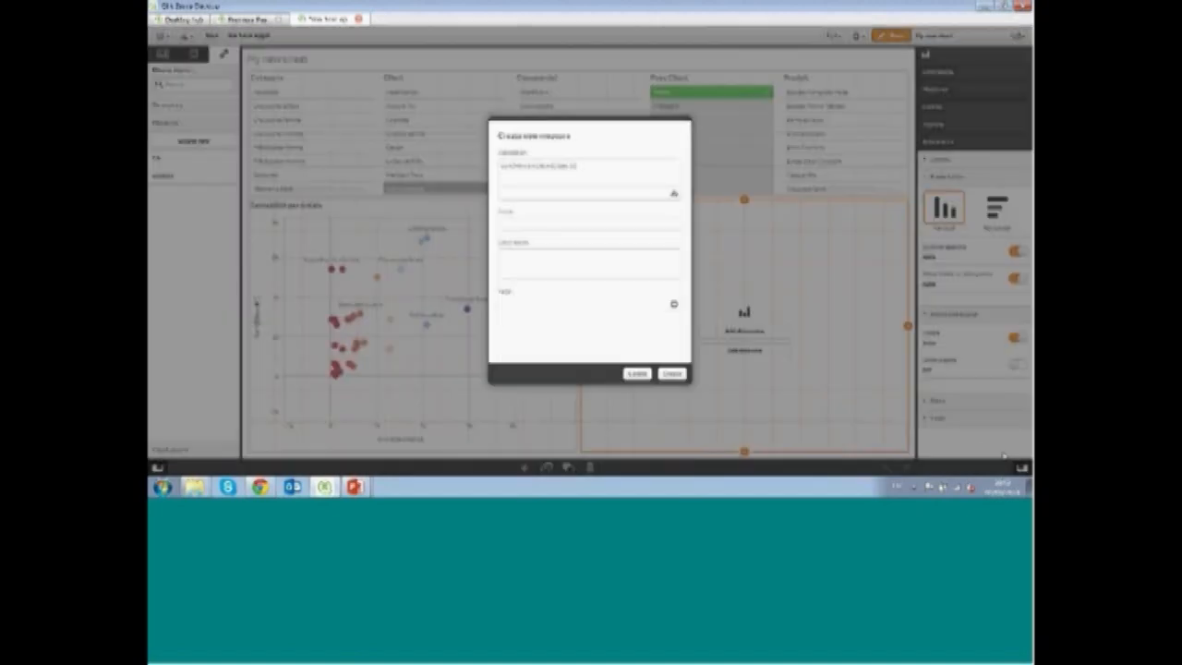
Name the new master measure Total and create it
{"action": "left_click", "coordinate": [590, 258]}
{"action": "left_click", "coordinate": [570, 225]}
{"action": "type", "text": "Total"}
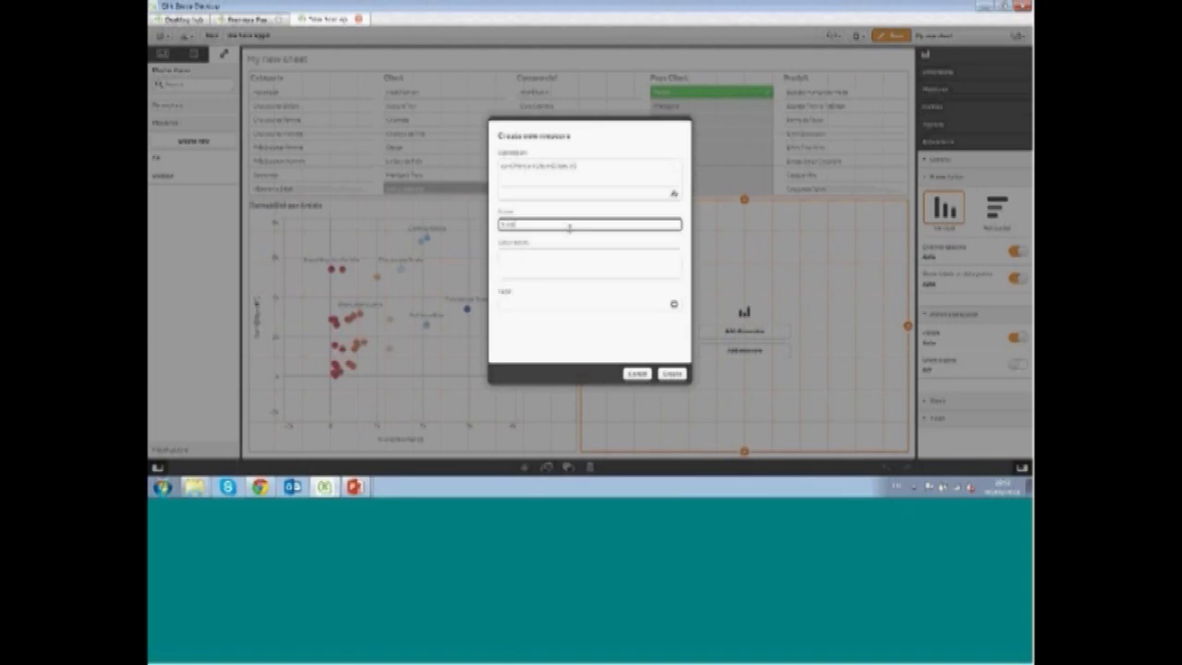
{"action": "key", "text": "Return"}
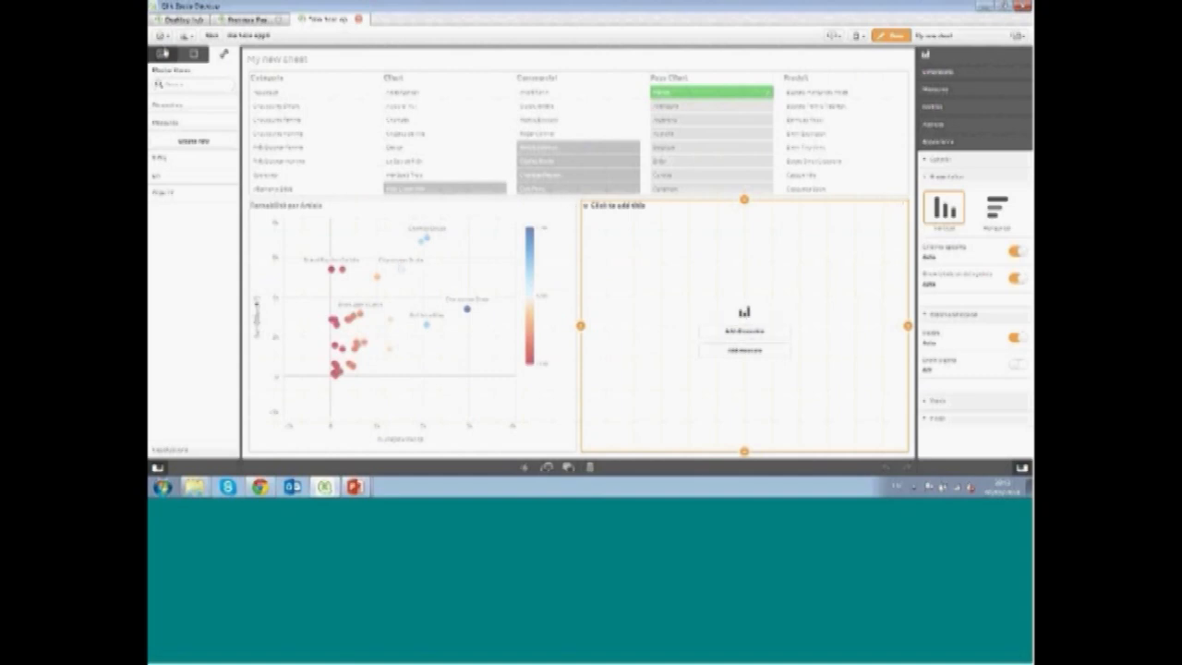
Add the Commercial field as the bar chart's dimension and the Total master measure as its measure
{"action": "left_click", "coordinate": [192, 54]}
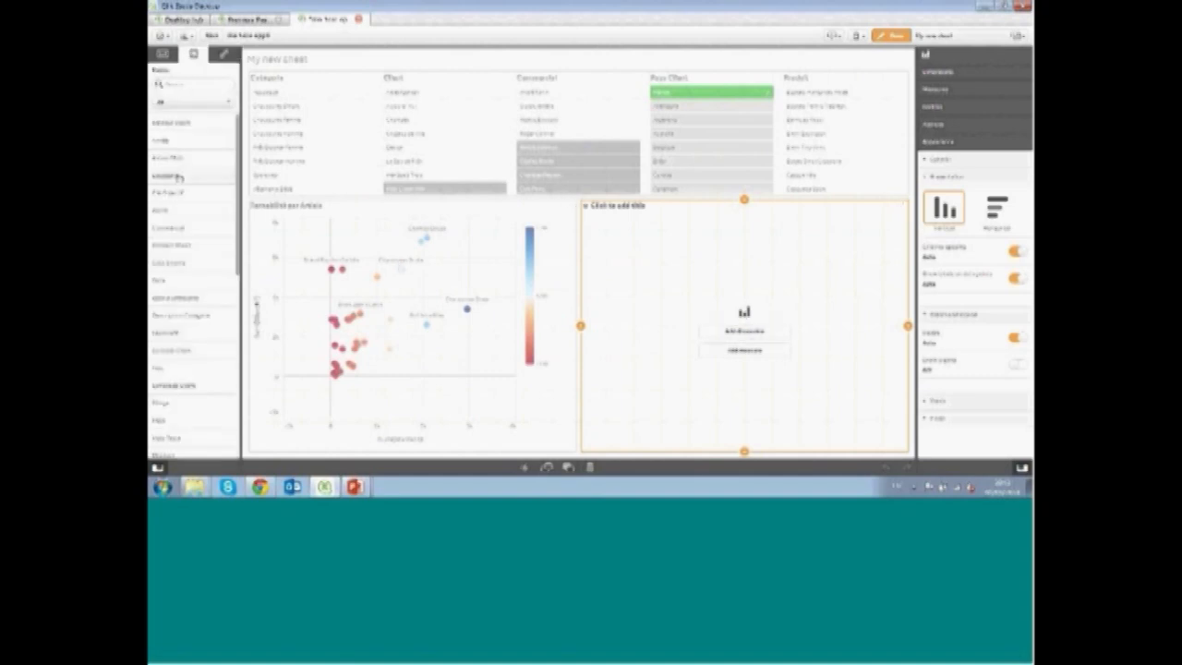
{"action": "left_click_drag", "start_coordinate": [176, 228], "coordinate": [722, 317]}
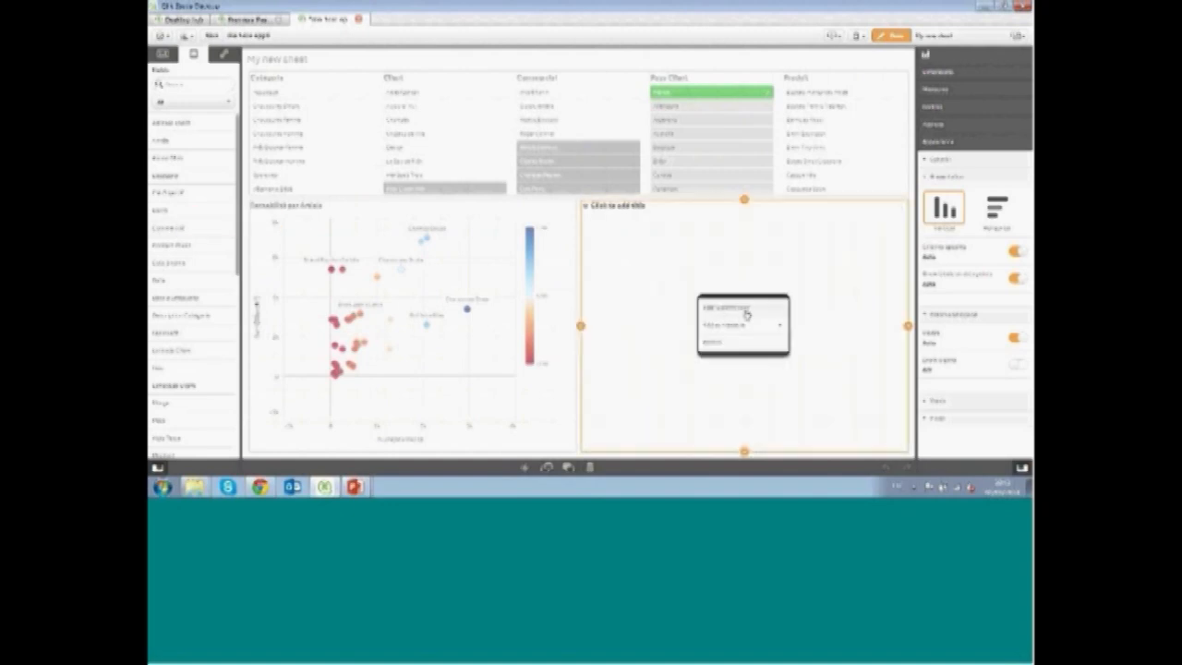
{"action": "left_click", "coordinate": [744, 310]}
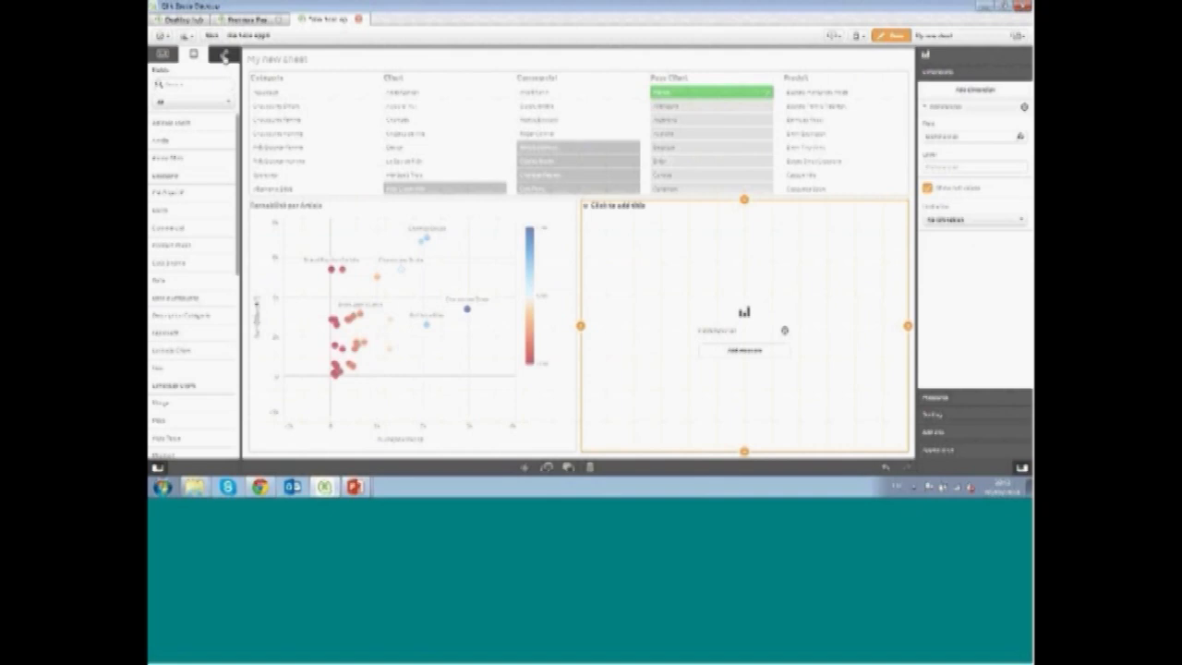
{"action": "left_click", "coordinate": [223, 54]}
{"action": "left_click_drag", "start_coordinate": [188, 191], "coordinate": [792, 340]}
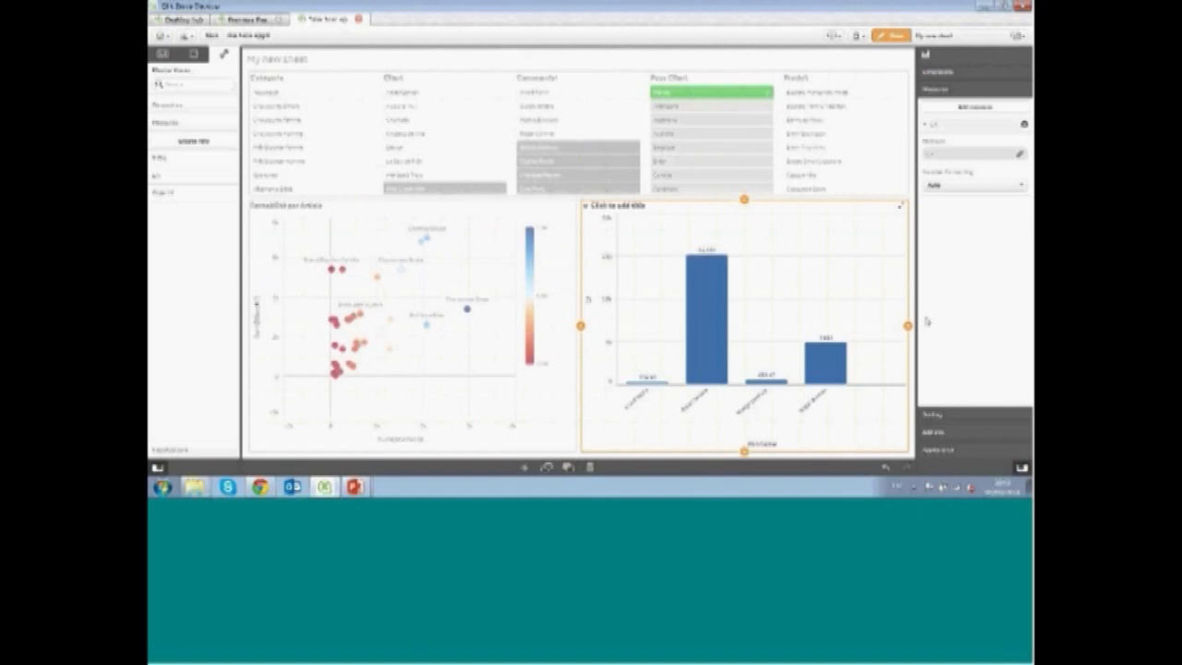
Switch the bar chart to horizontal orientation and move the measure to the top of the sorting order
{"action": "left_click", "coordinate": [936, 450]}
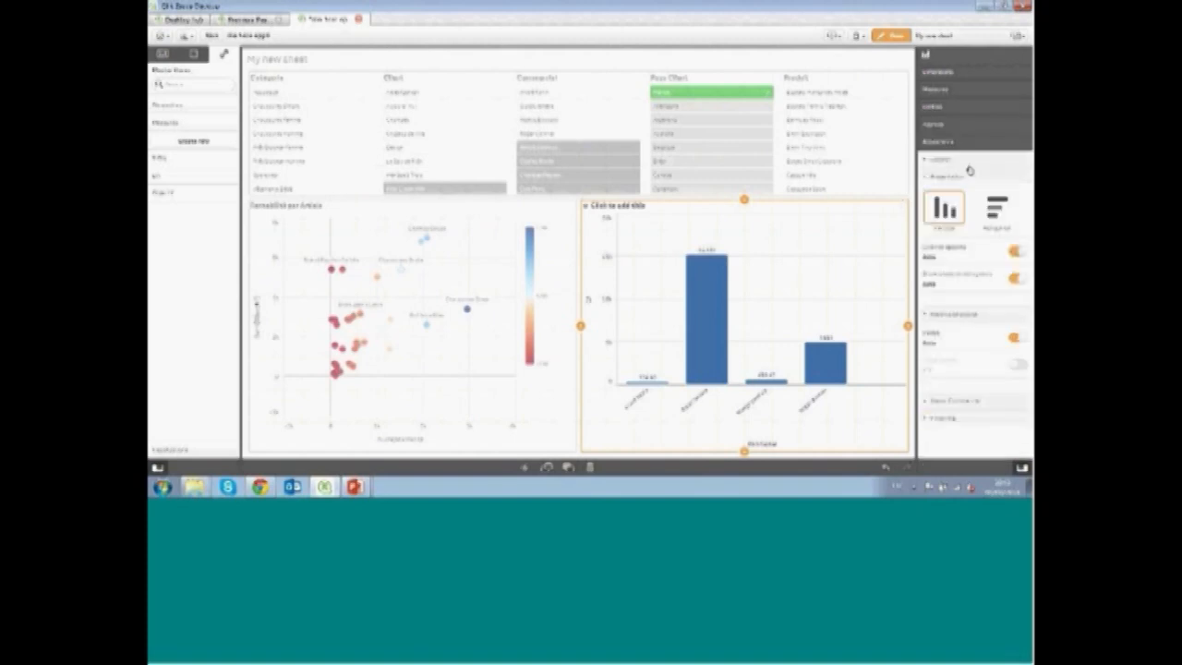
{"action": "left_click", "coordinate": [988, 212]}
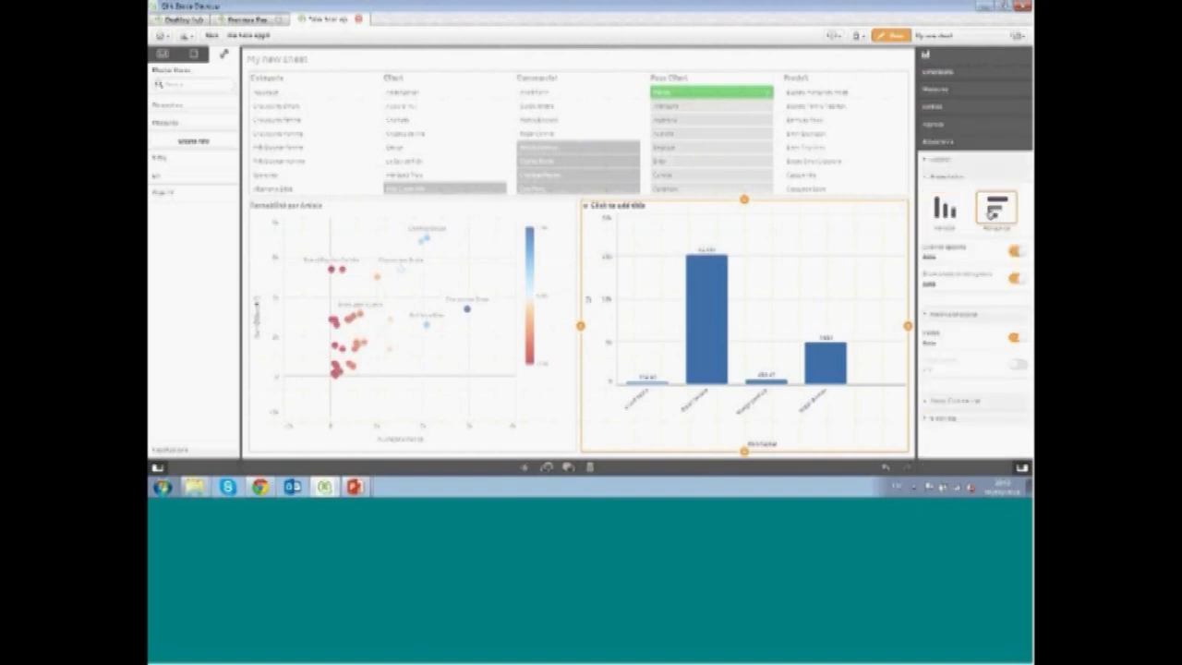
{"action": "left_click", "coordinate": [952, 108]}
{"action": "left_click_drag", "start_coordinate": [926, 145], "coordinate": [920, 124]}
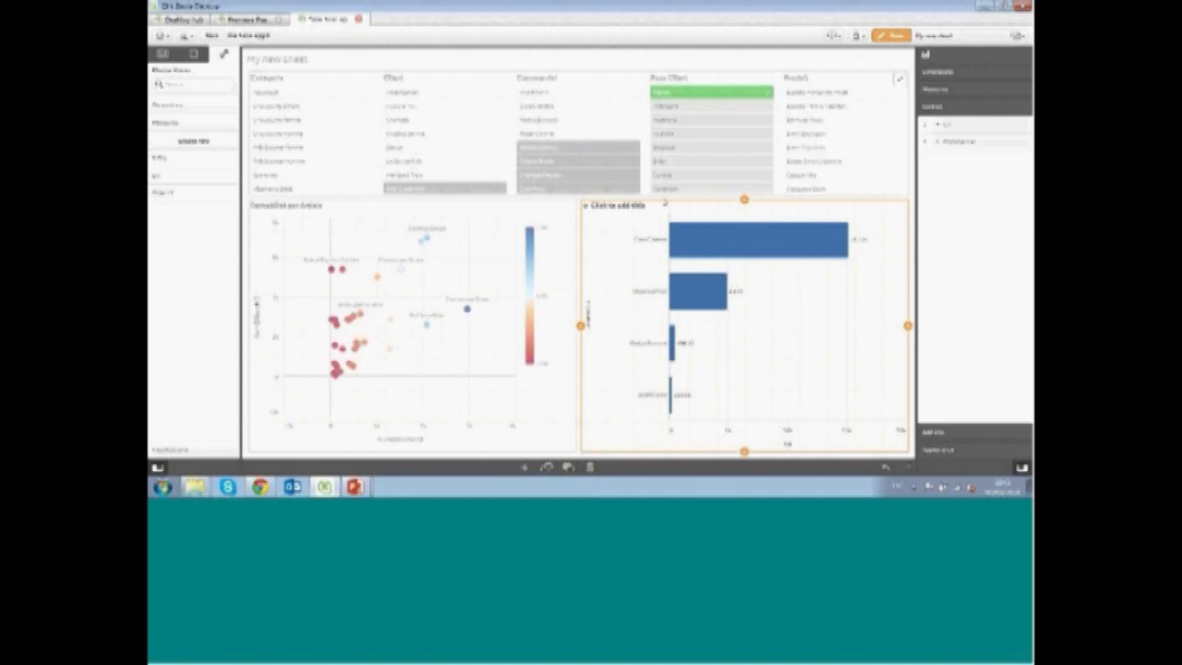
Title the bar chart Vendeurs
{"action": "left_click", "coordinate": [631, 210]}
{"action": "type", "text": "Vendeurs"}
{"action": "key", "text": "Return"}
{"action": "left_click", "coordinate": [585, 63]}
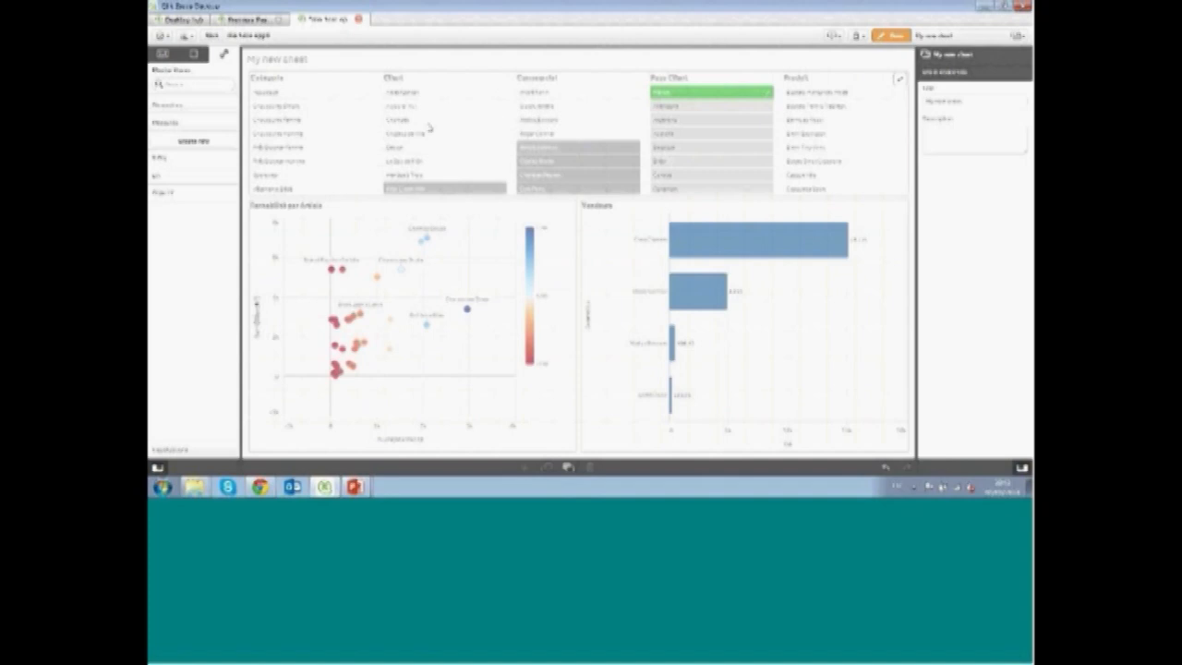
Add the top filter pane to the master items as a visualization named Prod
{"action": "left_click", "coordinate": [474, 83]}
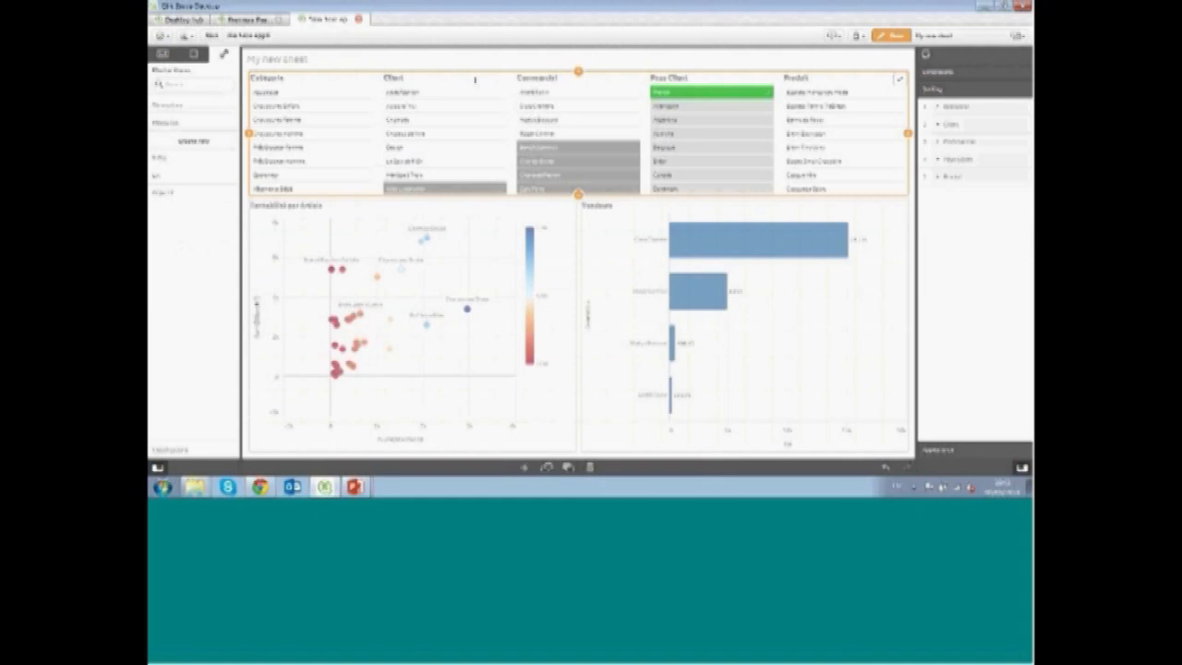
{"action": "right_click", "coordinate": [473, 89]}
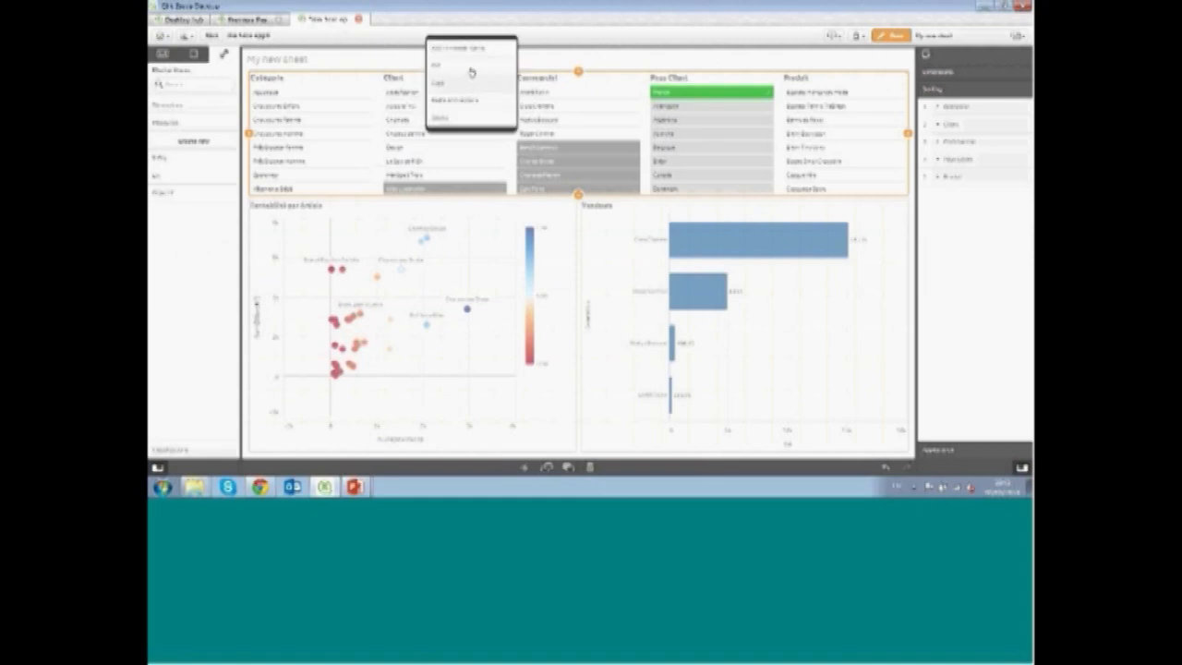
{"action": "left_click", "coordinate": [471, 56]}
{"action": "left_click", "coordinate": [532, 193]}
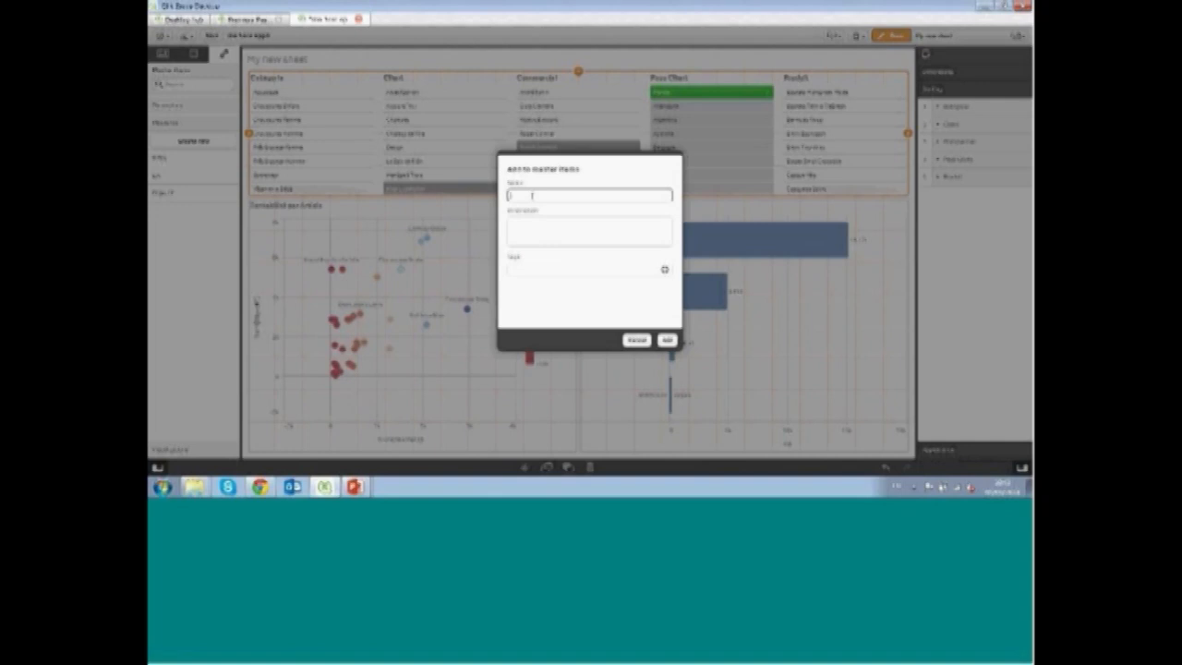
{"action": "type", "text": "Prod"}
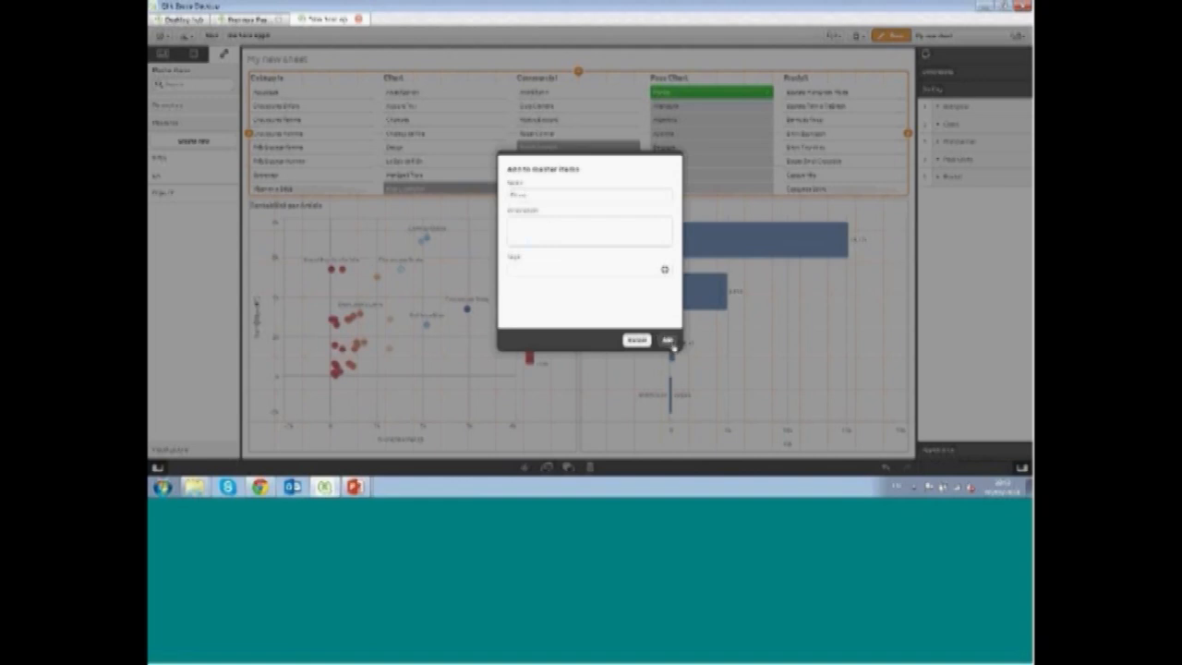
{"action": "left_click", "coordinate": [667, 339]}
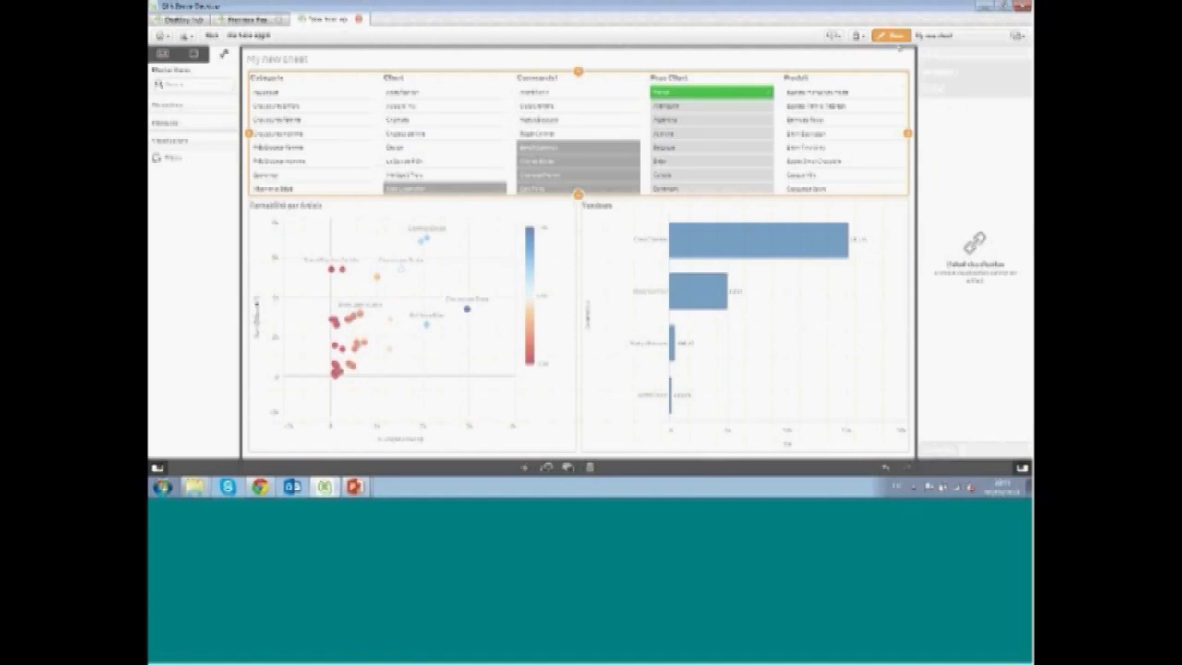
Leave edit mode and clear all current selections
{"action": "left_click", "coordinate": [891, 35]}
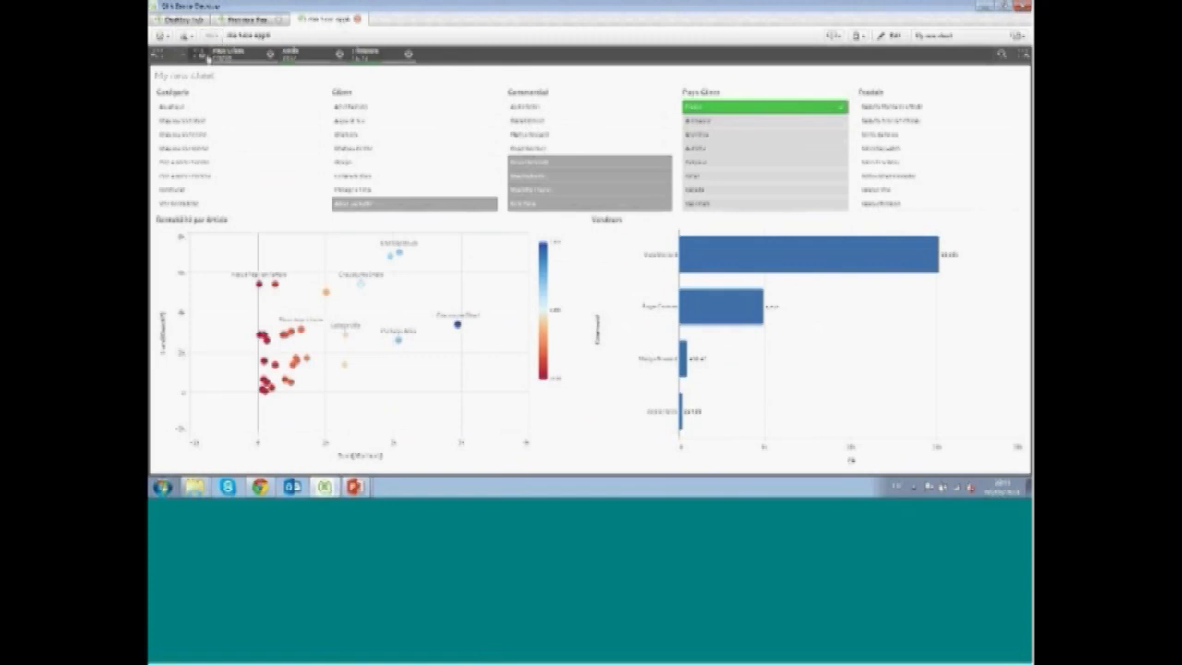
{"action": "left_click", "coordinate": [202, 56]}
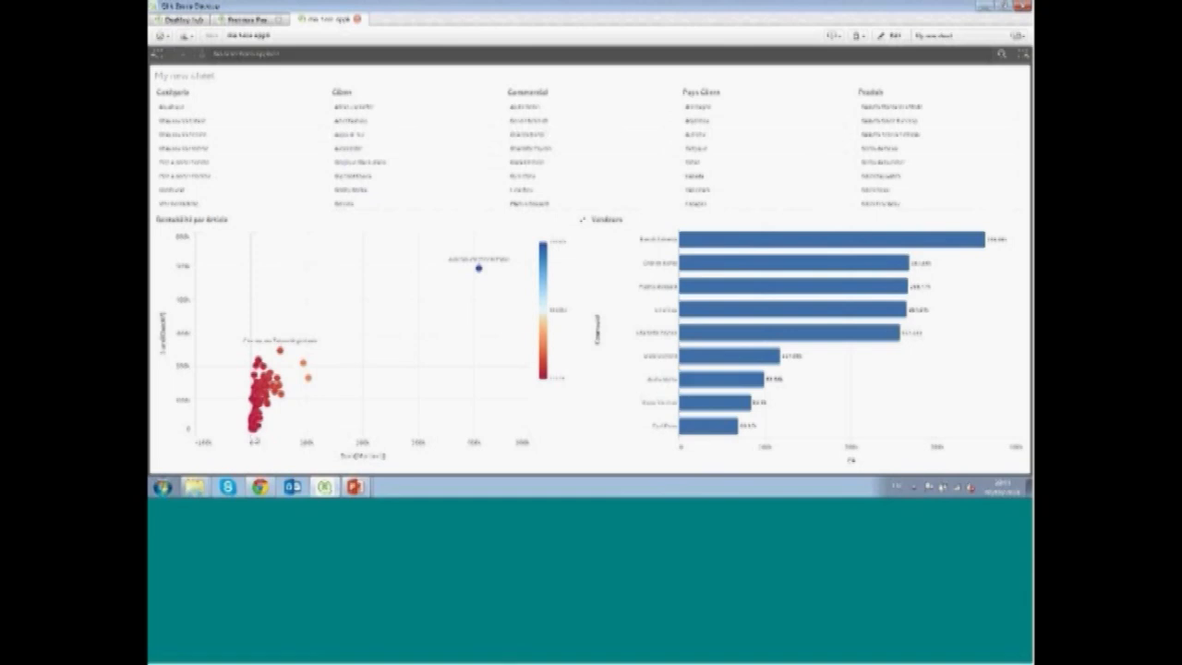
Select a low range along the scatter plot's horizontal axis and confirm the selection
{"action": "left_click", "coordinate": [253, 443]}
{"action": "left_click", "coordinate": [188, 398]}
{"action": "left_click_drag", "start_coordinate": [186, 416], "coordinate": [184, 423]}
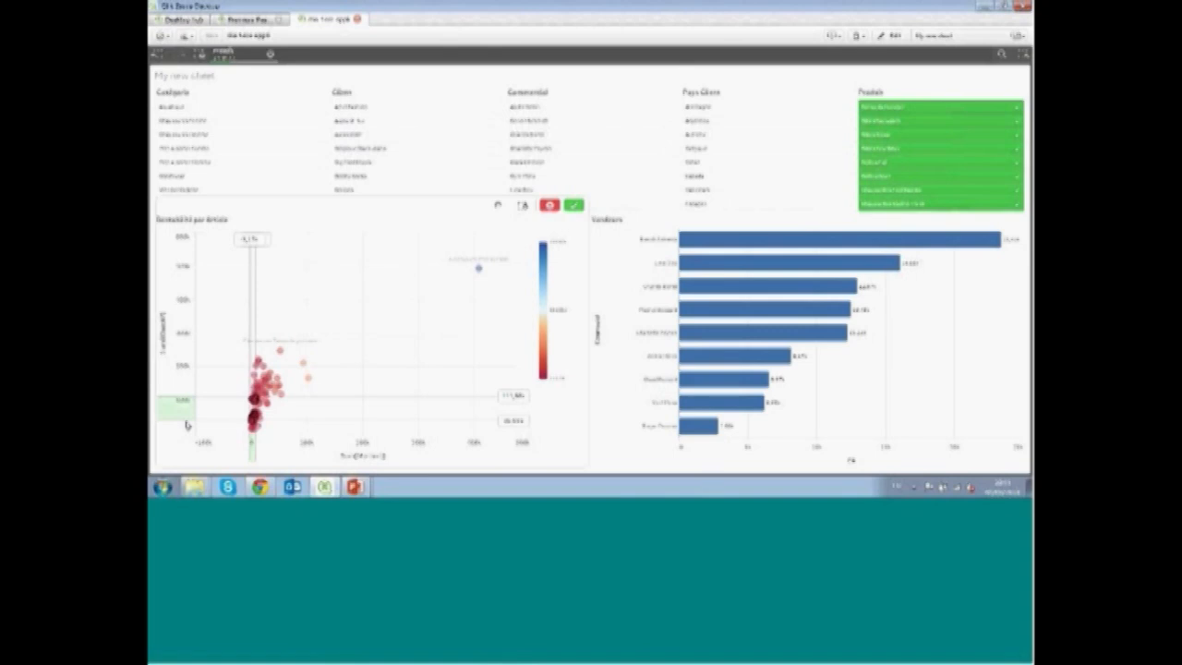
{"action": "left_click", "coordinate": [573, 204]}
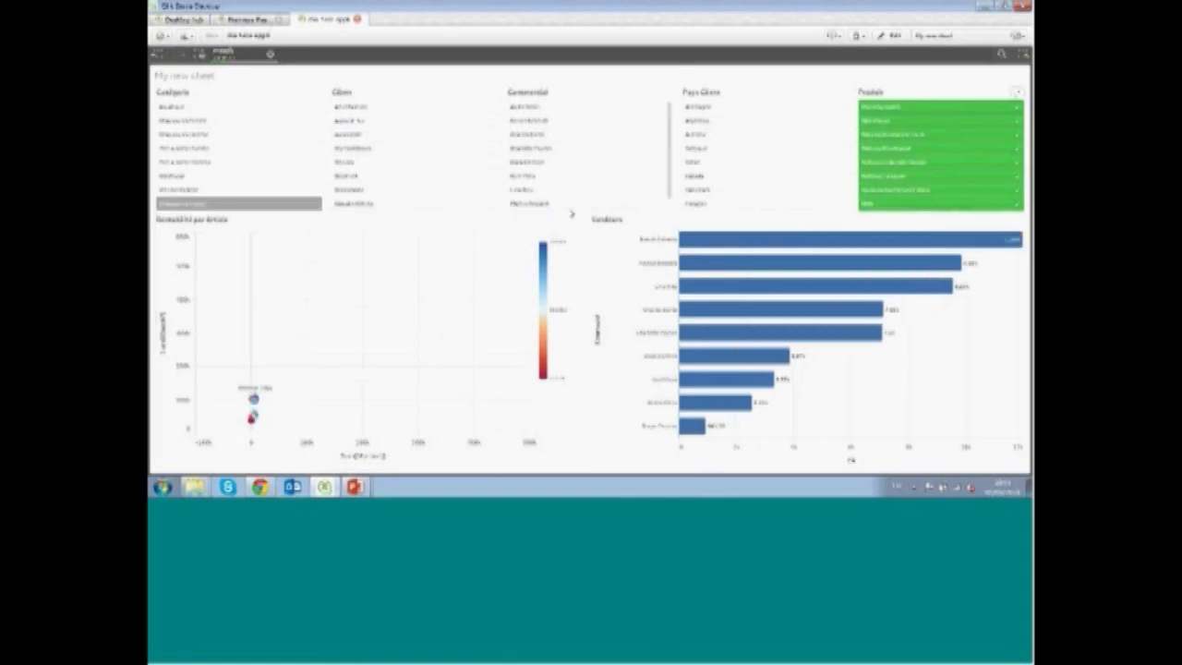
Try a range selection on the scatter plot's color legend and cancel it
{"action": "left_click_drag", "start_coordinate": [544, 280], "coordinate": [544, 321]}
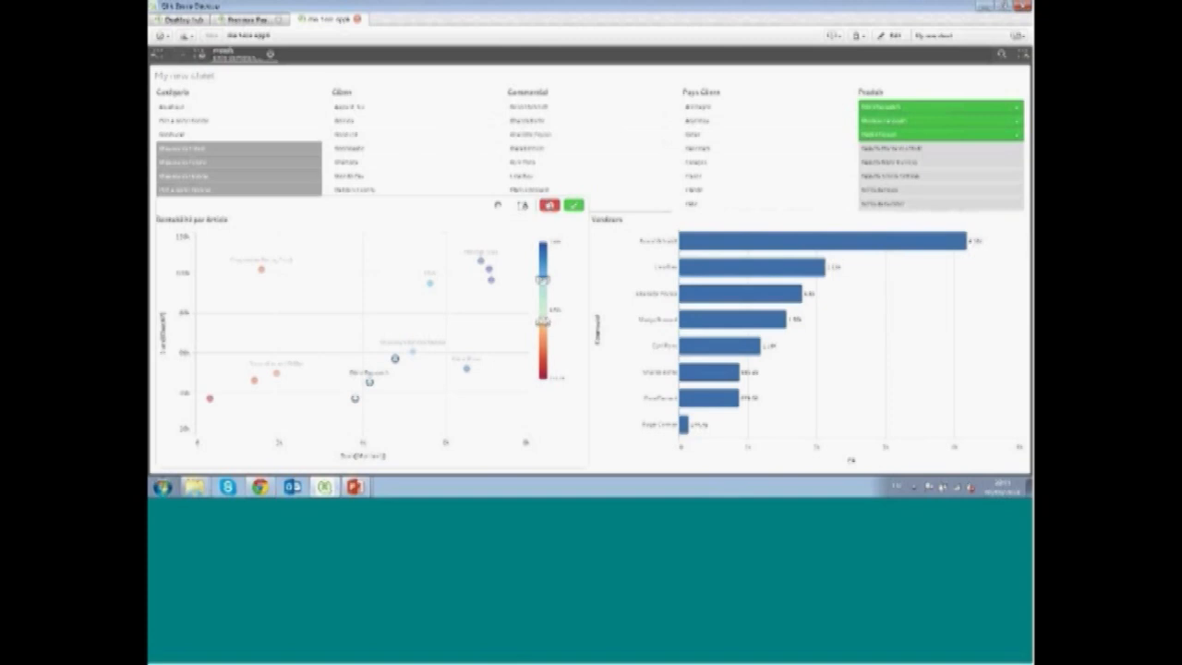
{"action": "left_click", "coordinate": [549, 204]}
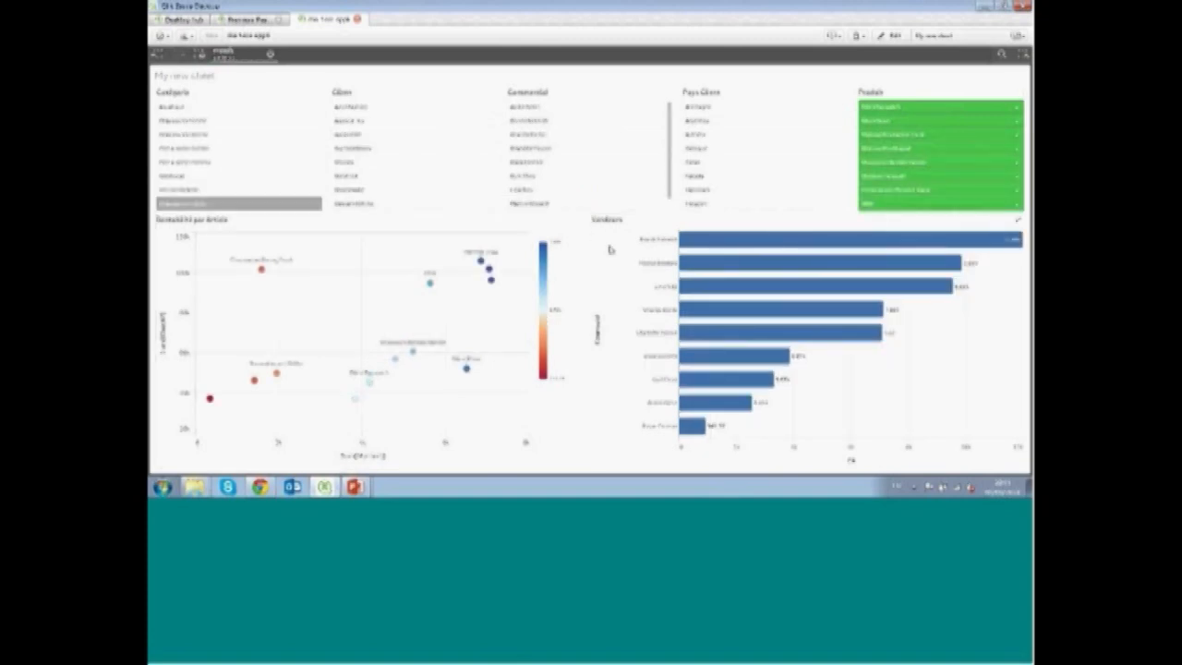
Color the Vendeurs bar chart by measure and leave edit mode
{"action": "left_click", "coordinate": [891, 35]}
{"action": "left_click", "coordinate": [772, 243]}
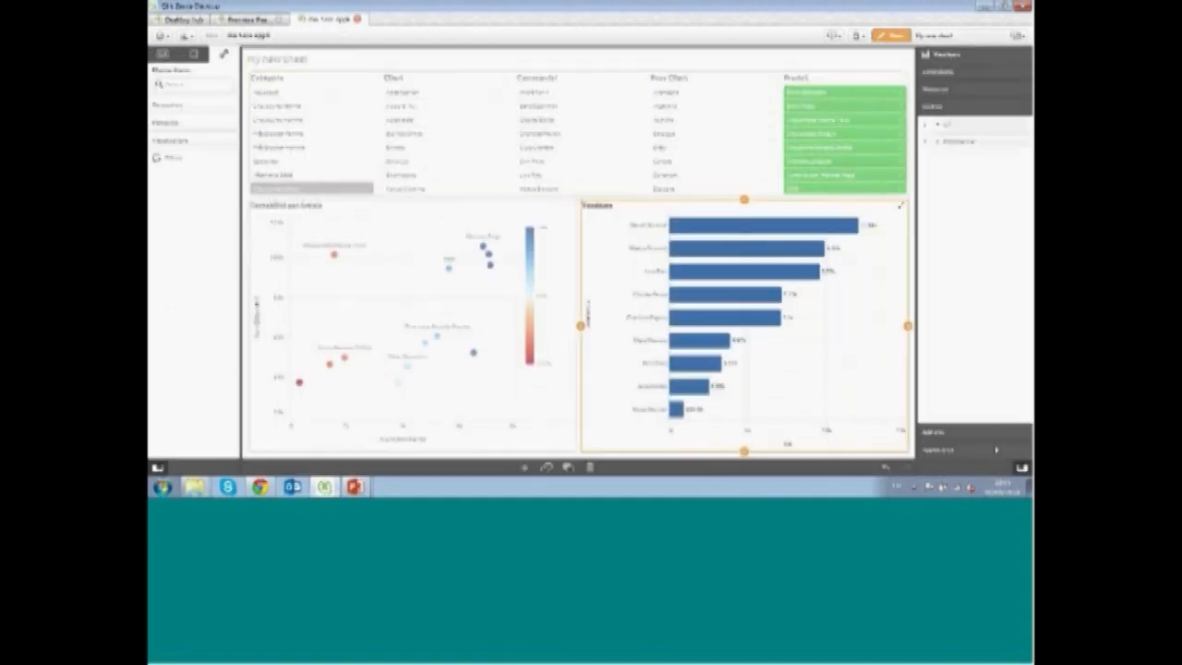
{"action": "left_click", "coordinate": [981, 454]}
{"action": "left_click", "coordinate": [1016, 339]}
{"action": "left_click", "coordinate": [1004, 361]}
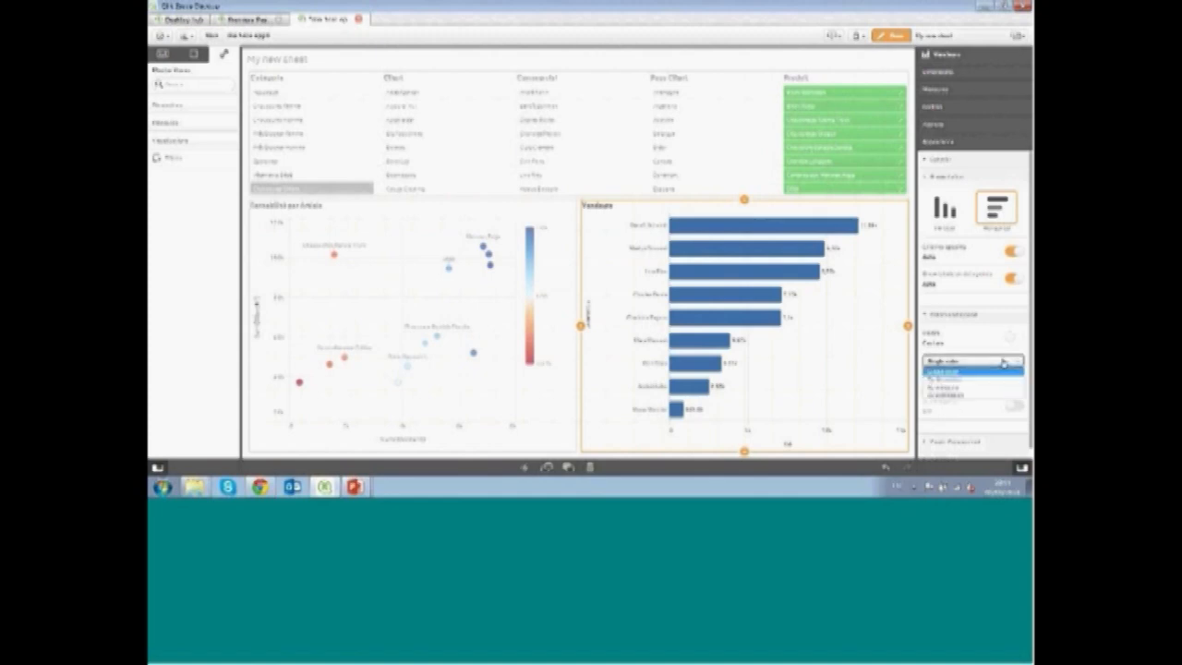
{"action": "left_click", "coordinate": [984, 388]}
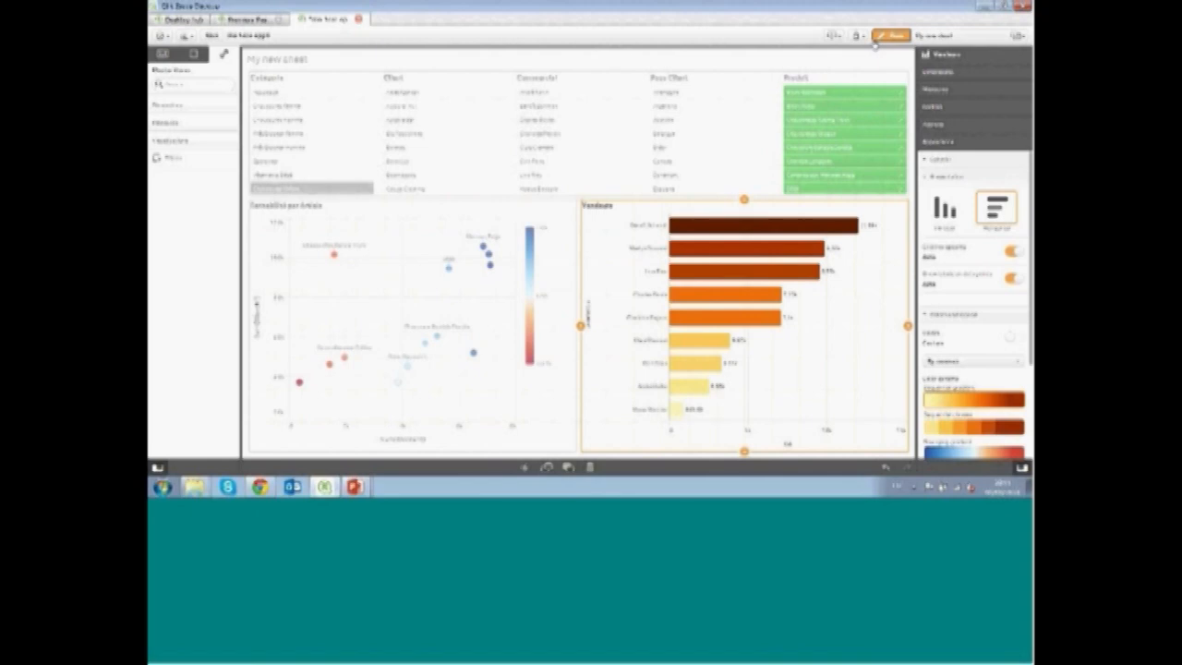
{"action": "left_click", "coordinate": [891, 35]}
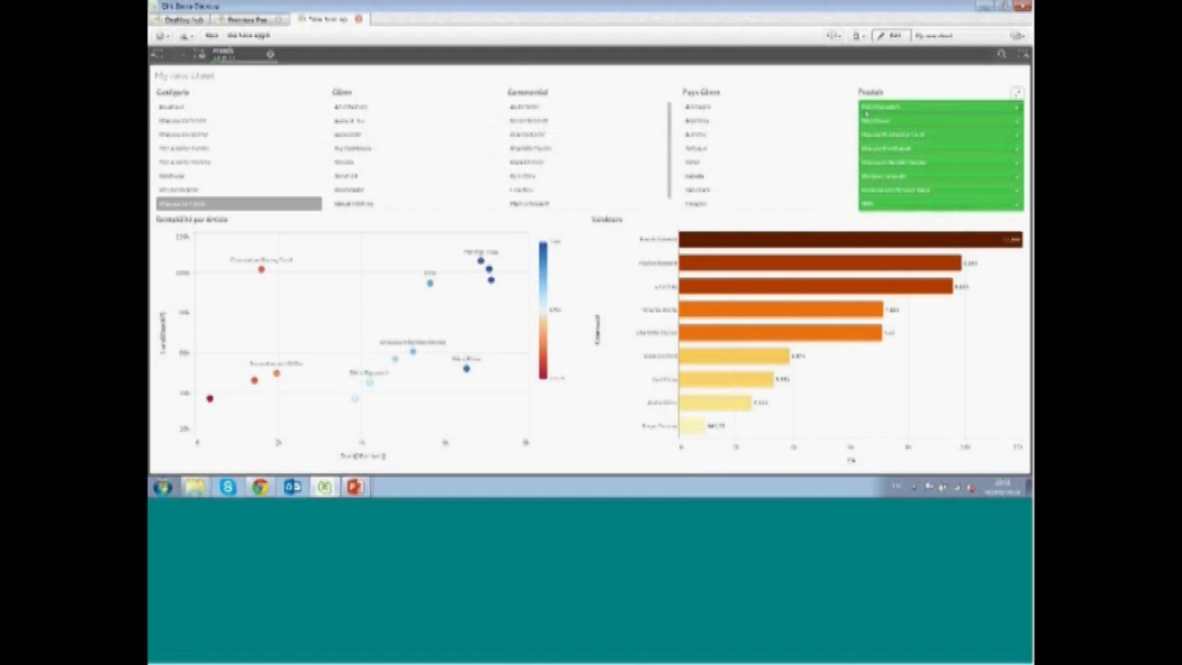
Create a new sheet named Analyse from the sheets overview
{"action": "left_click", "coordinate": [956, 37]}
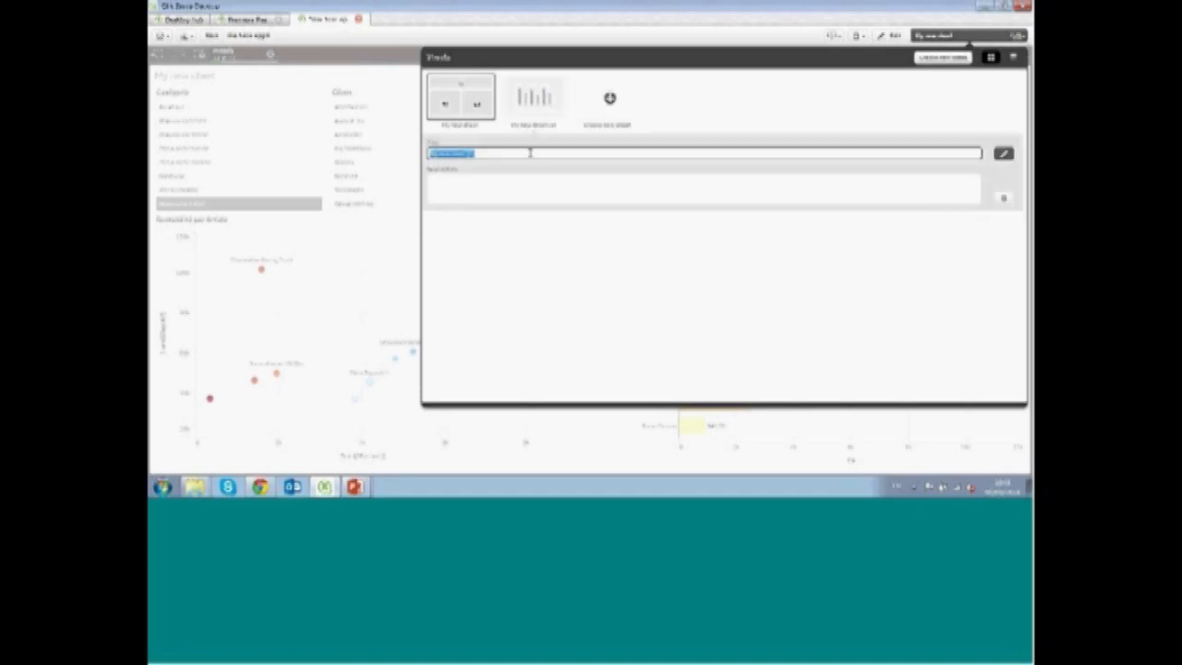
{"action": "type", "text": "Das"}
{"action": "type", "text": "lyse"}
{"action": "key", "text": "Return"}
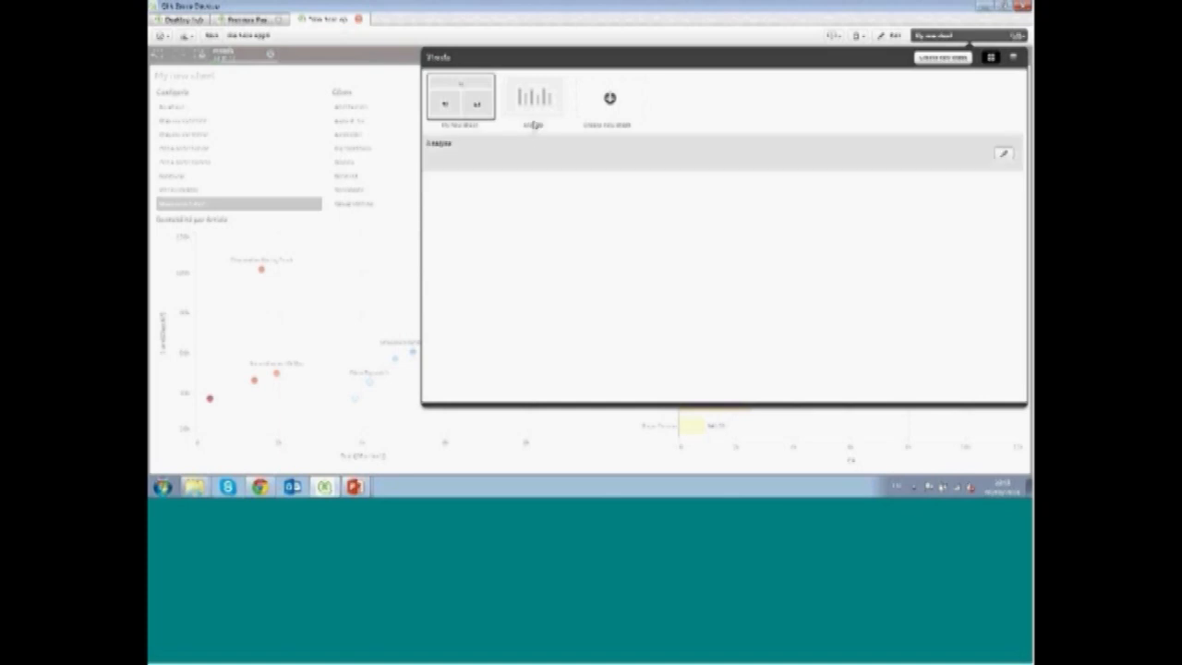
Open the Analyse sheet and place the saved filter pane master visualization as a narrow strip near the top
{"action": "left_click", "coordinate": [540, 98]}
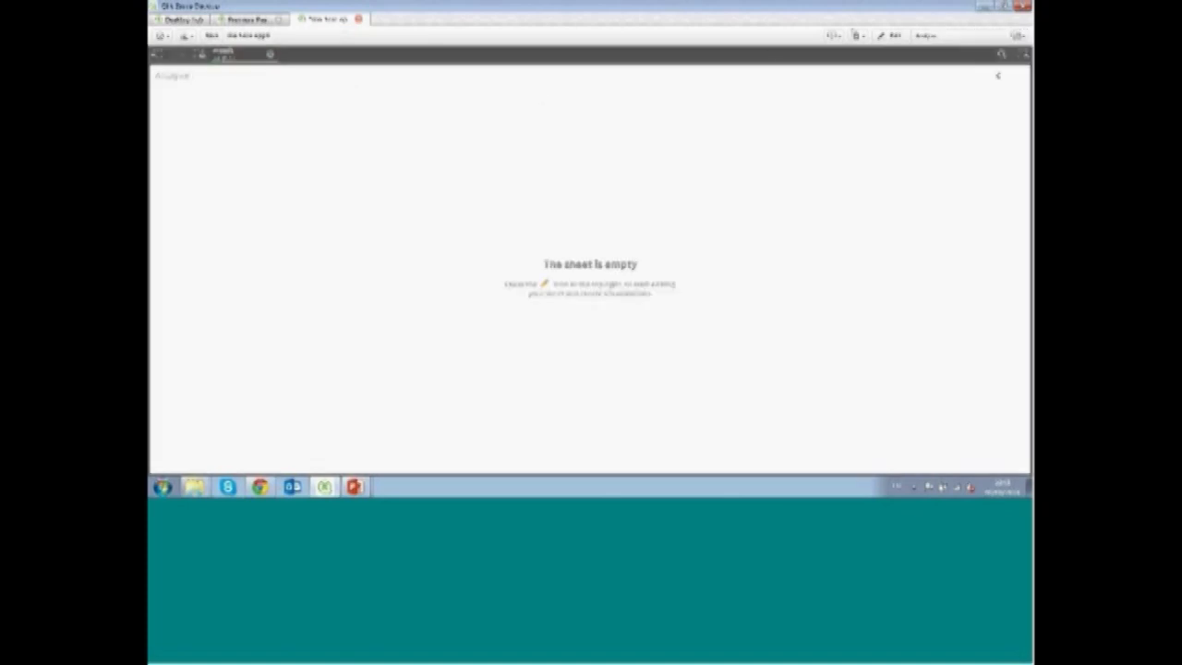
{"action": "left_click", "coordinate": [898, 35]}
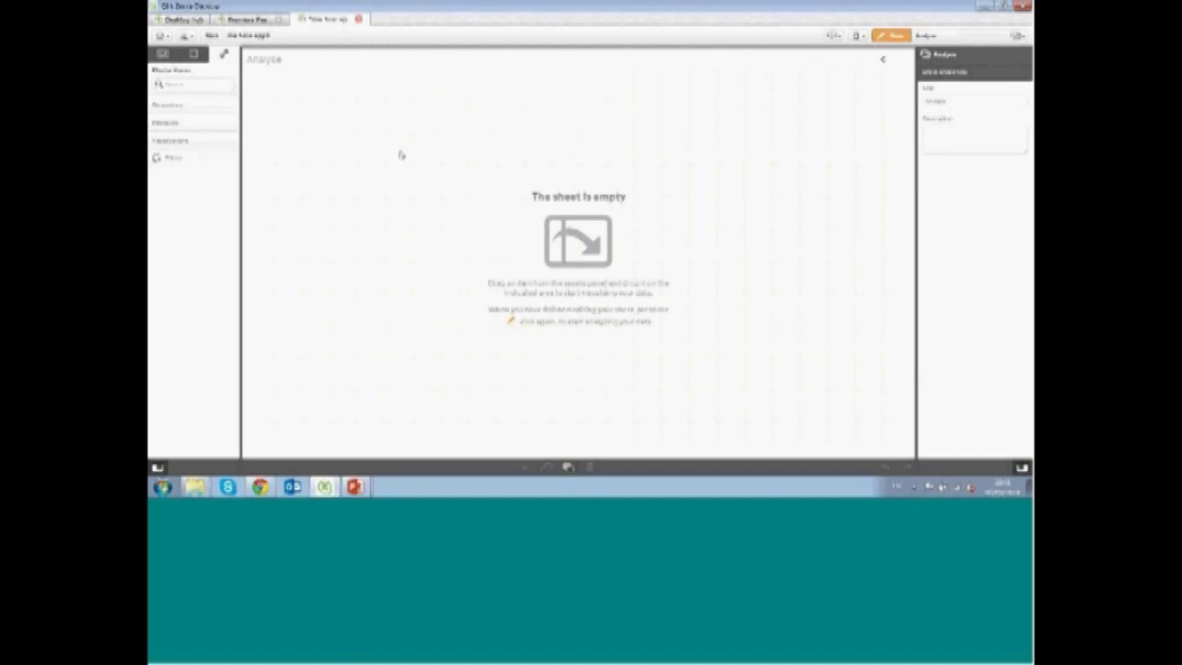
{"action": "left_click_drag", "start_coordinate": [185, 167], "coordinate": [546, 186]}
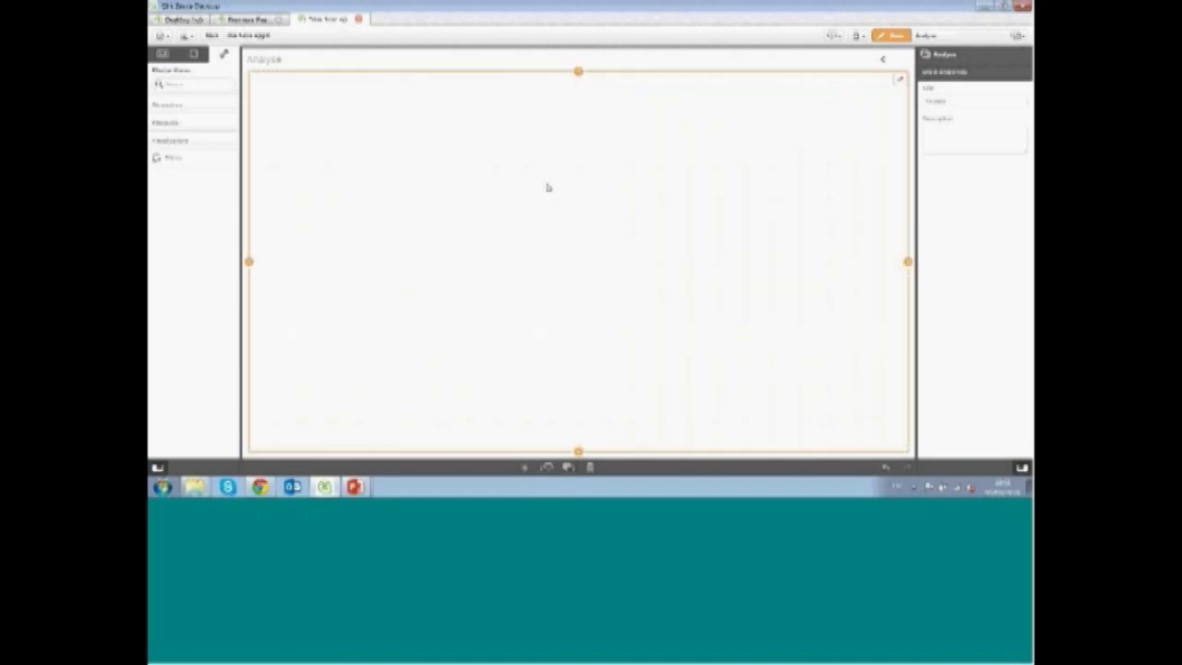
{"action": "left_click_drag", "start_coordinate": [596, 236], "coordinate": [597, 162]}
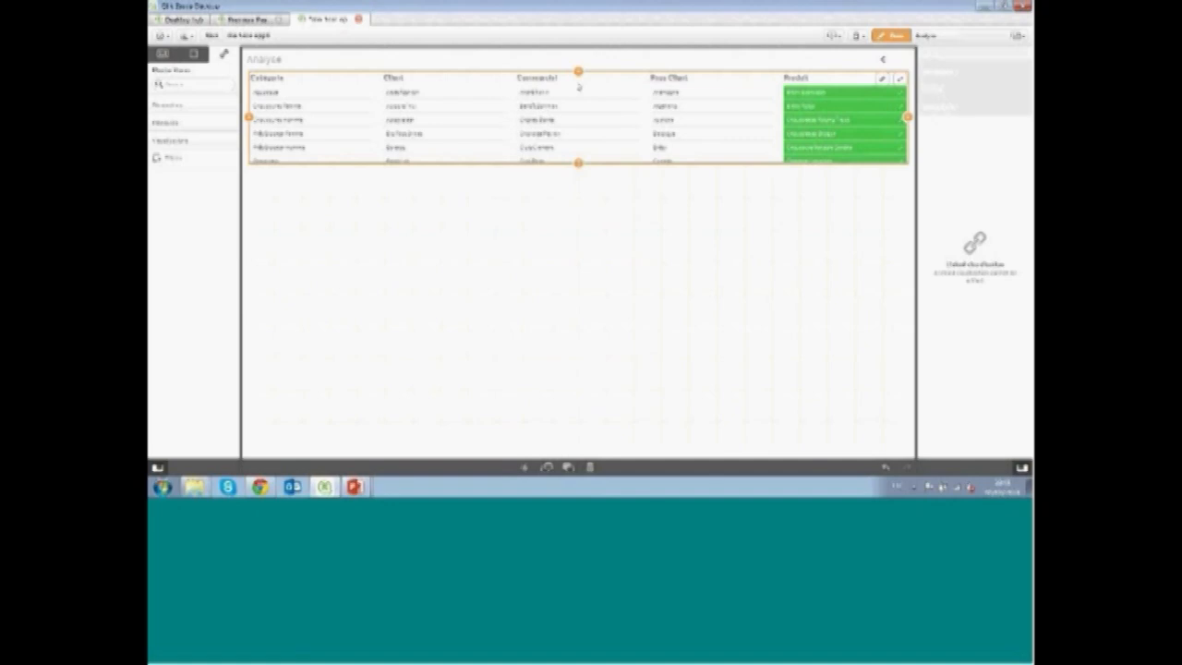
{"action": "left_click_drag", "start_coordinate": [579, 72], "coordinate": [579, 134]}
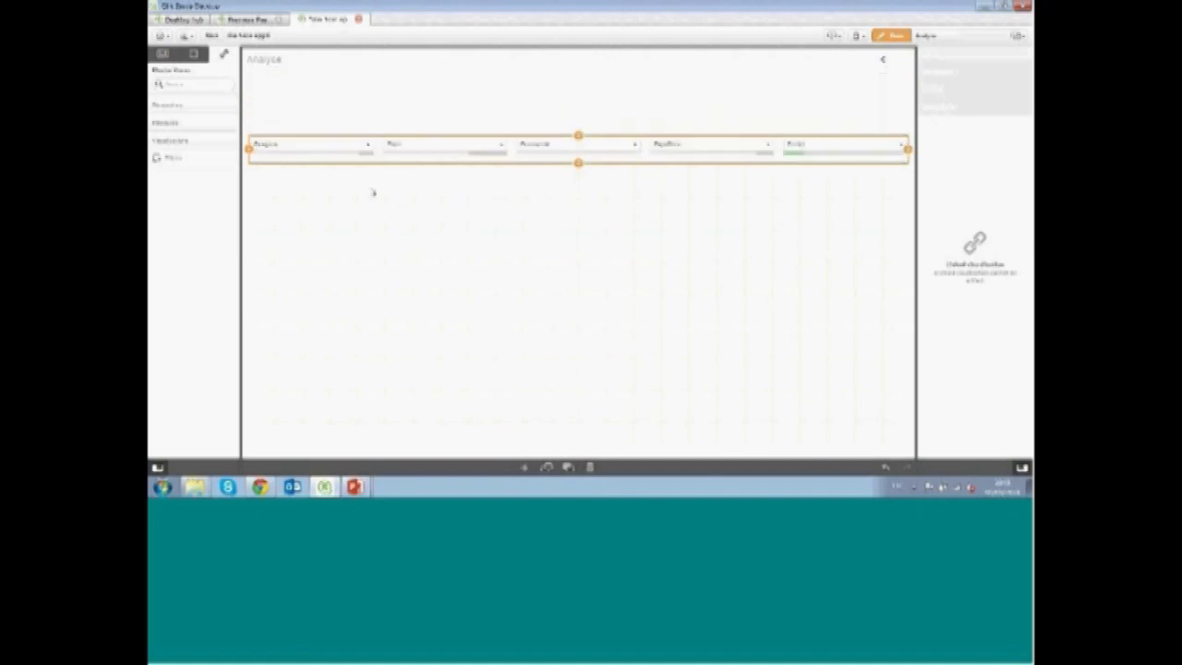
Add a line chart to the Analyse sheet below the filter pane, with a month dimension and a measure
{"action": "left_click", "coordinate": [373, 192]}
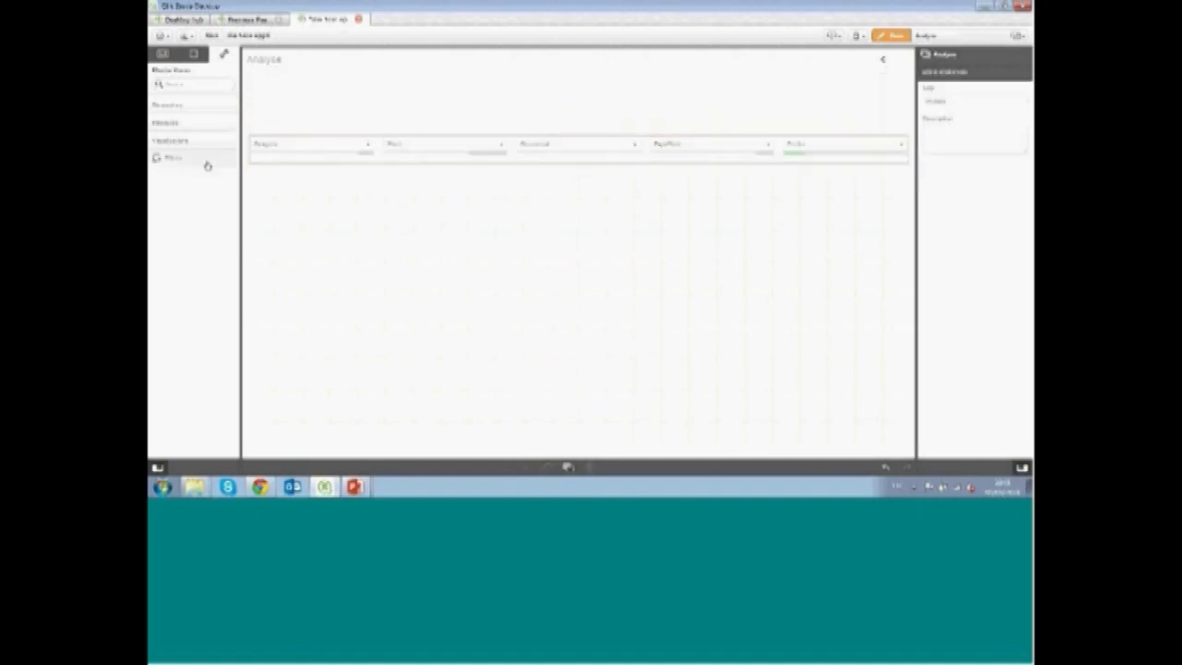
{"action": "left_click", "coordinate": [164, 54]}
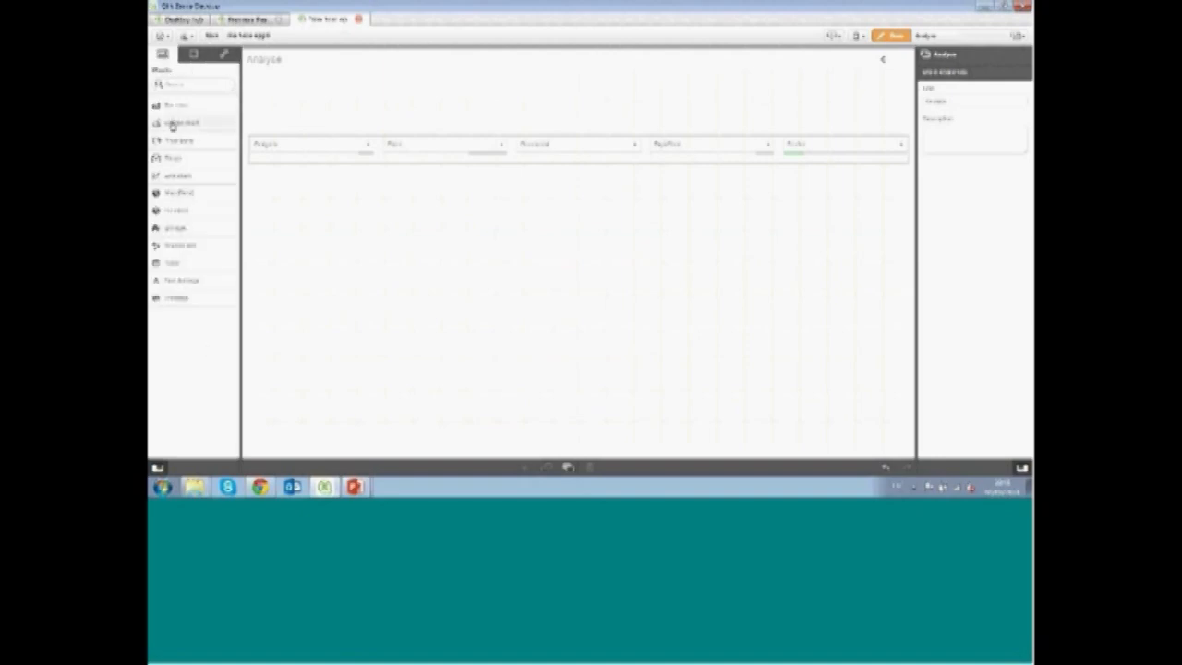
{"action": "left_click_drag", "start_coordinate": [172, 175], "coordinate": [370, 269]}
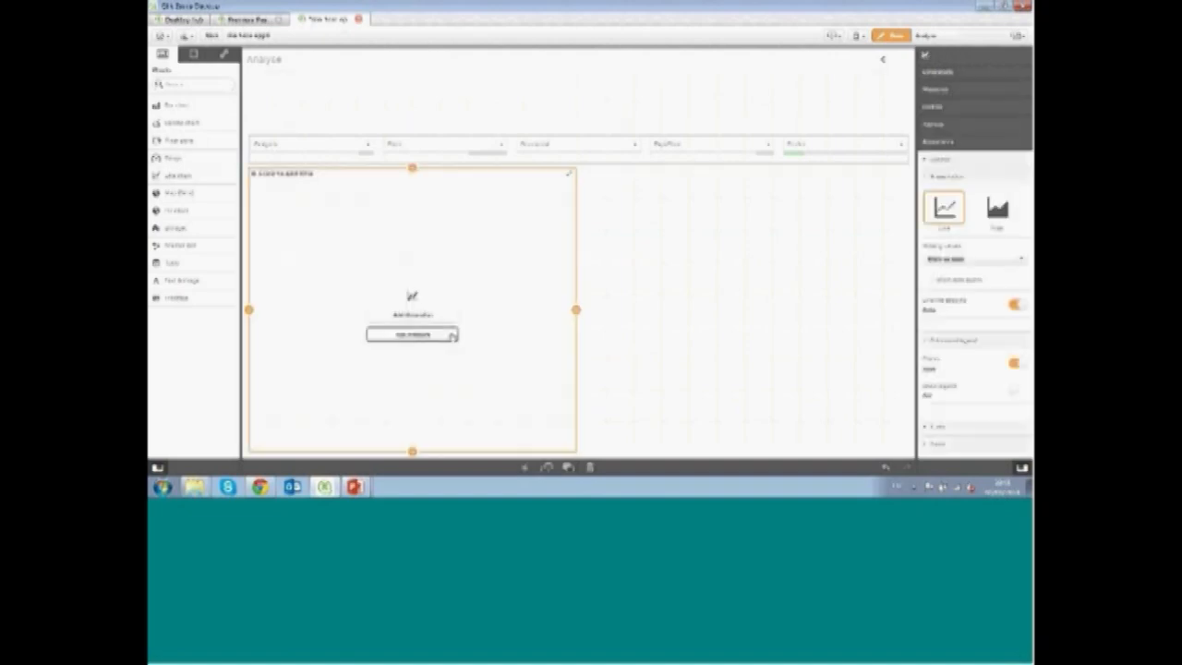
{"action": "left_click", "coordinate": [440, 319]}
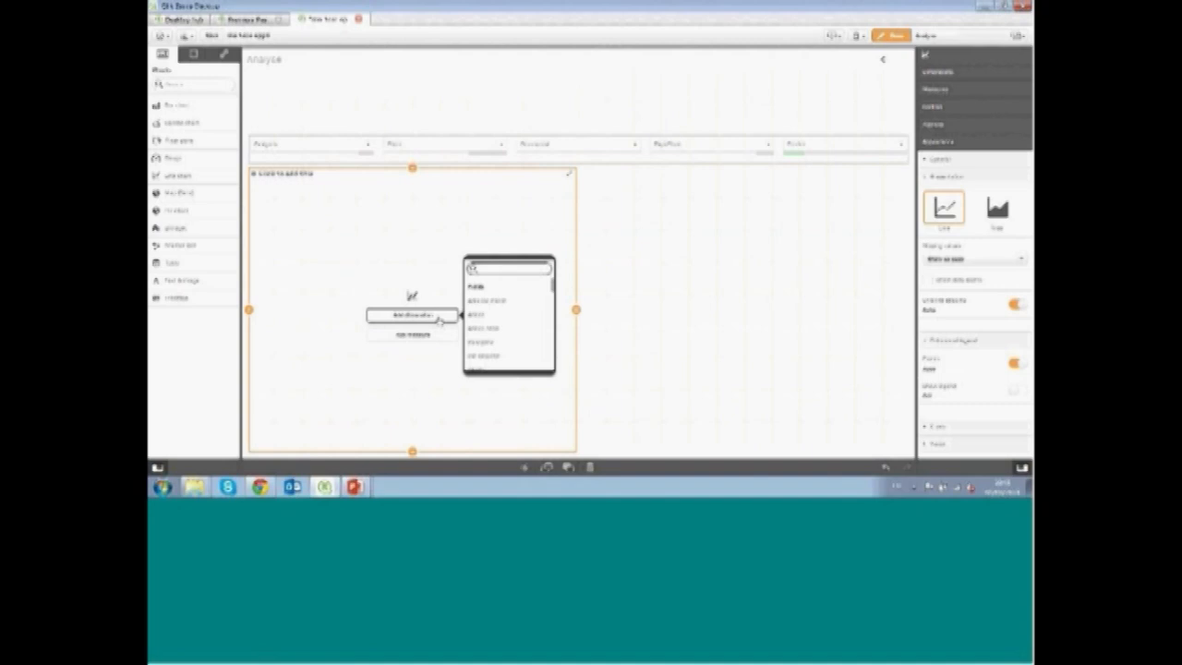
{"action": "type", "text": "mon"}
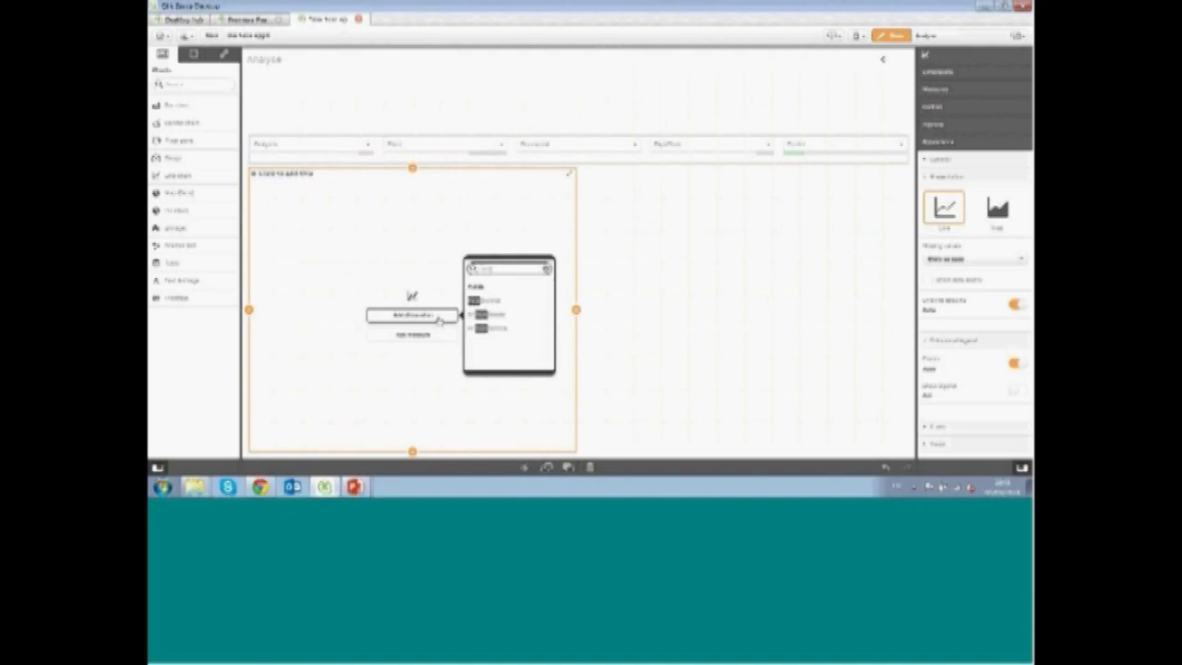
{"action": "key", "text": "Return"}
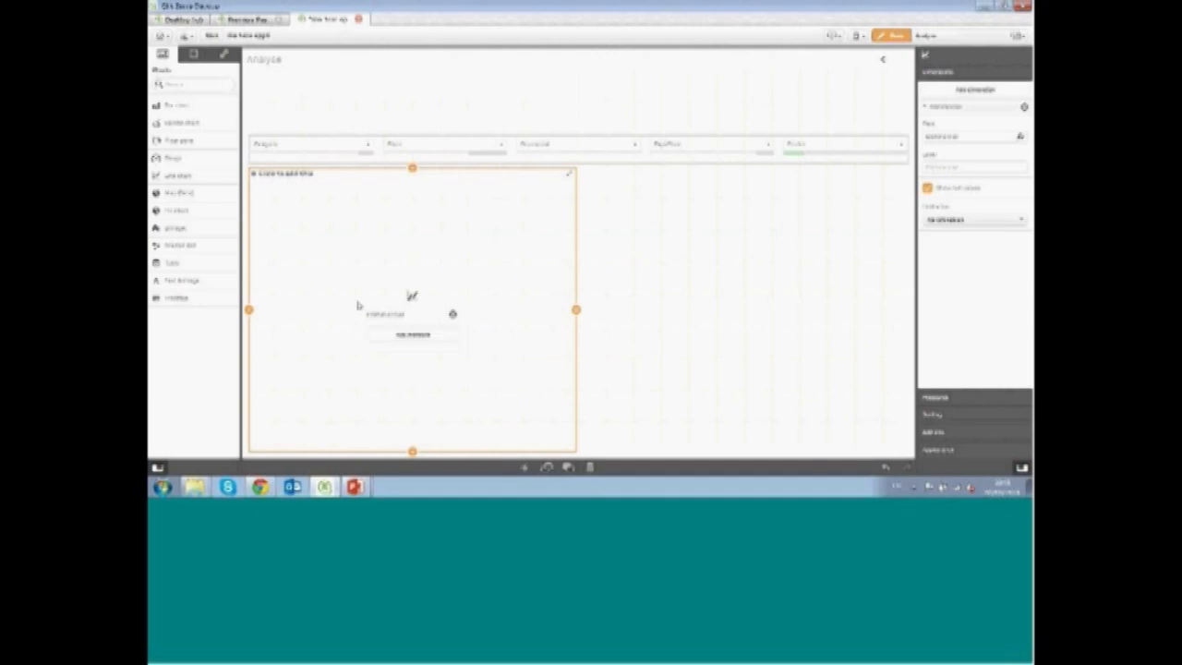
{"action": "left_click", "coordinate": [412, 335]}
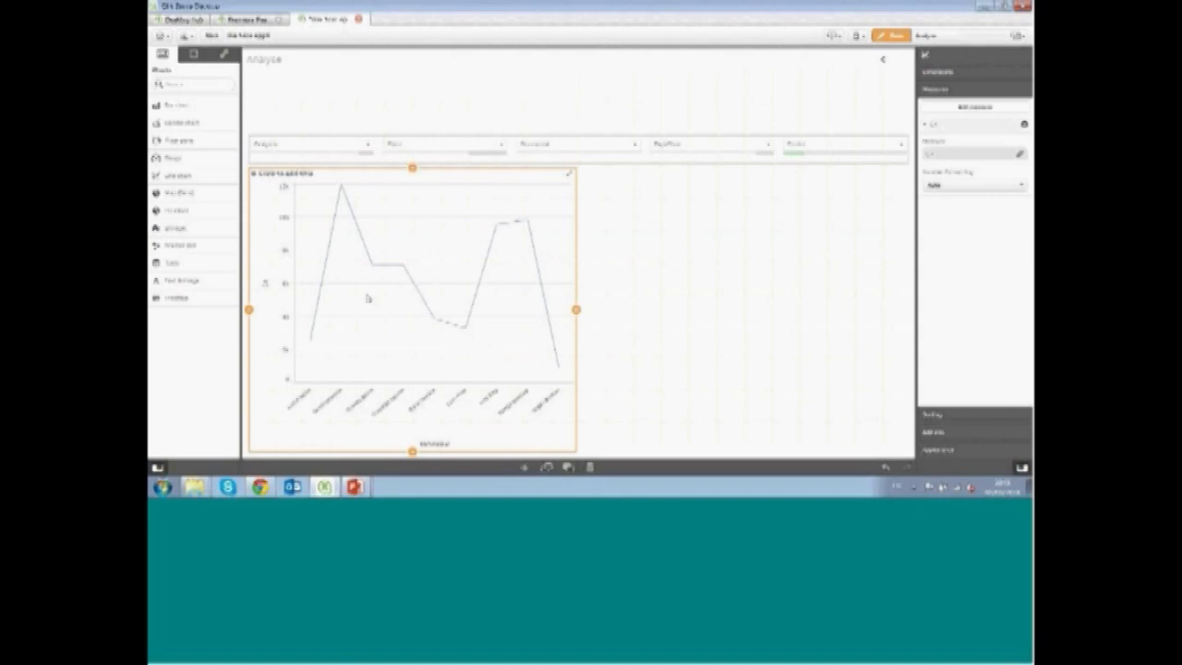
Add a year field to the line chart as a second dimension
{"action": "left_click", "coordinate": [193, 54]}
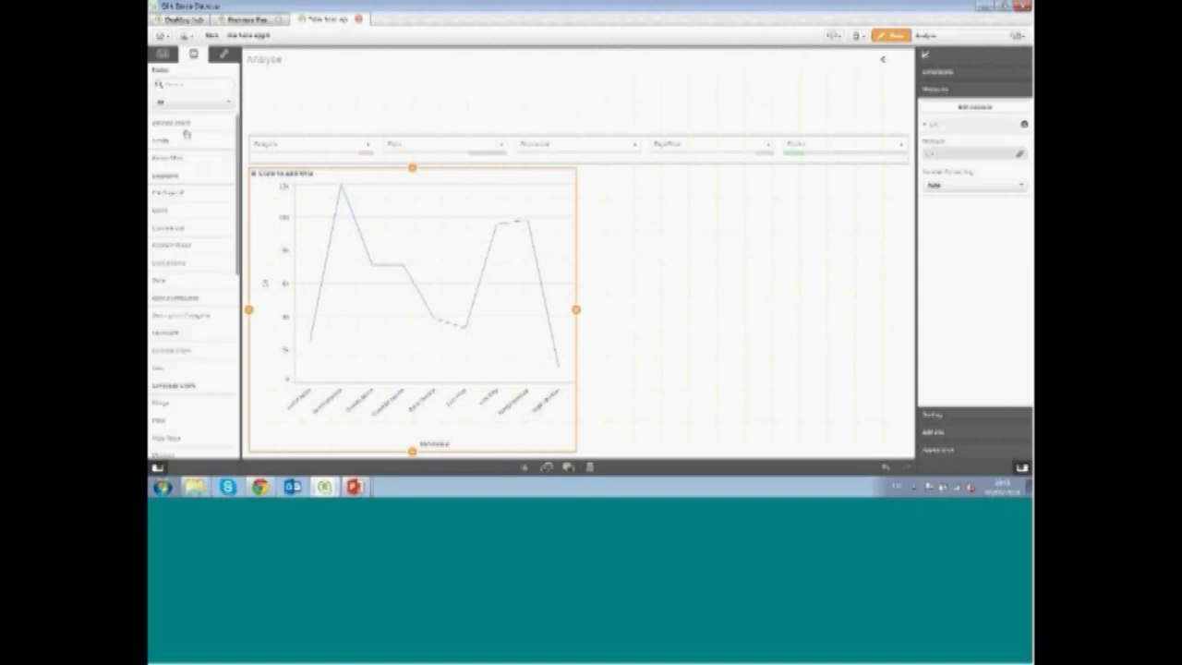
{"action": "left_click_drag", "start_coordinate": [174, 147], "coordinate": [427, 250]}
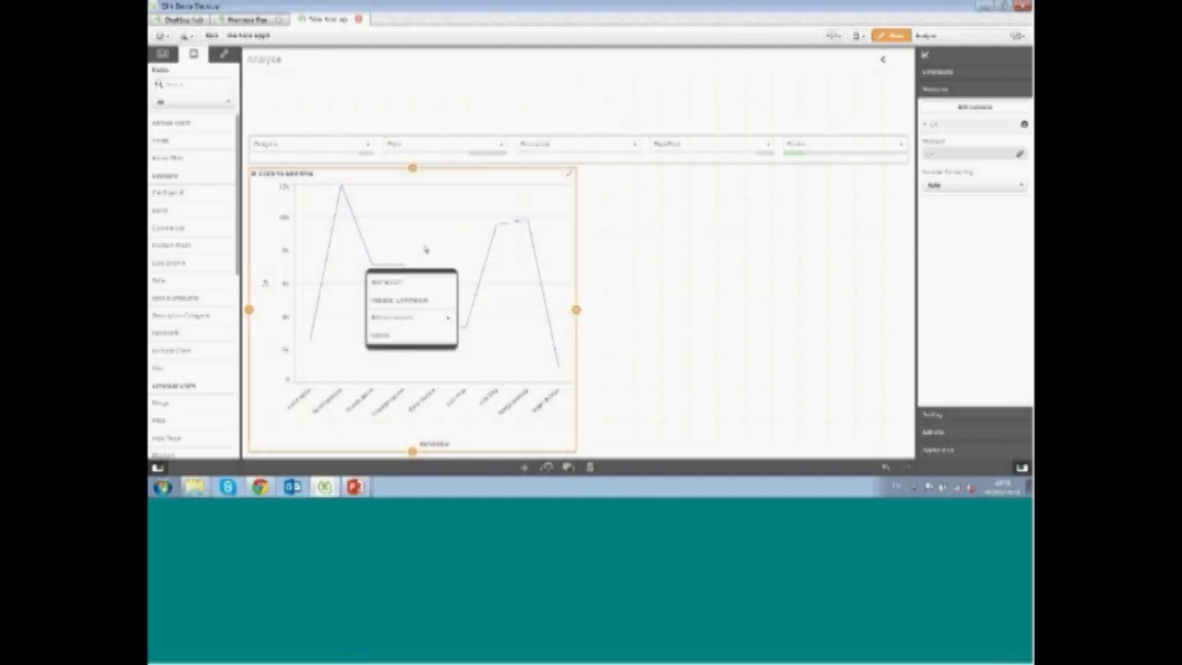
{"action": "left_click", "coordinate": [418, 287]}
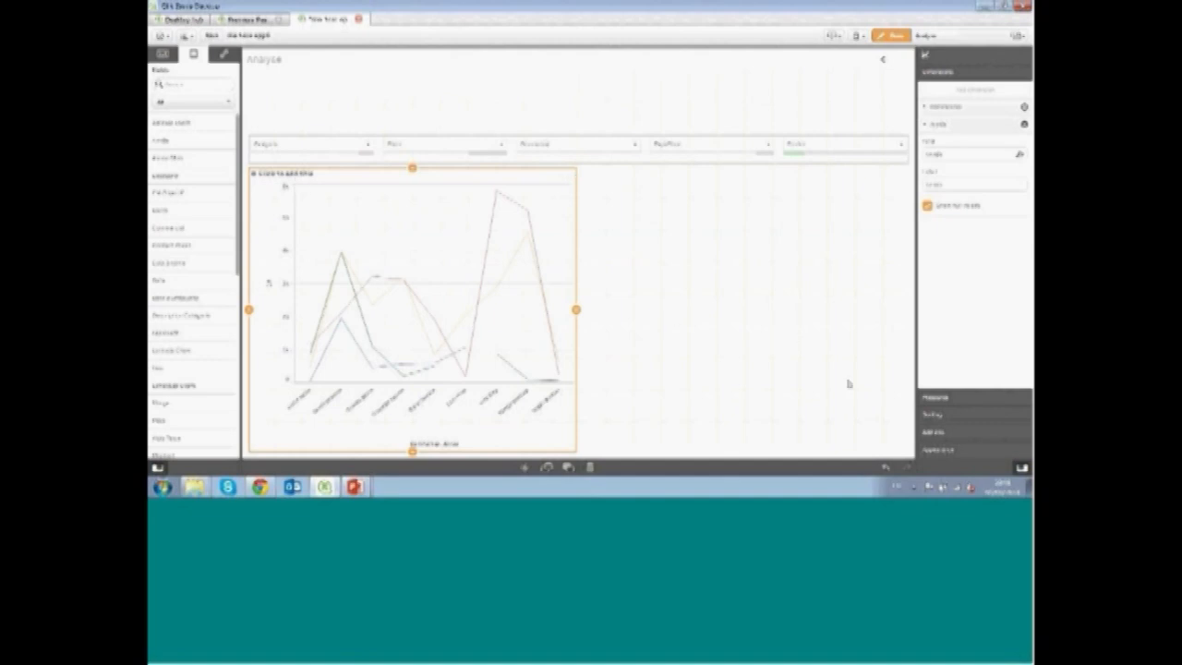
Switch the line chart to area presentation, show data points, and turn on the legend
{"action": "left_click", "coordinate": [951, 451]}
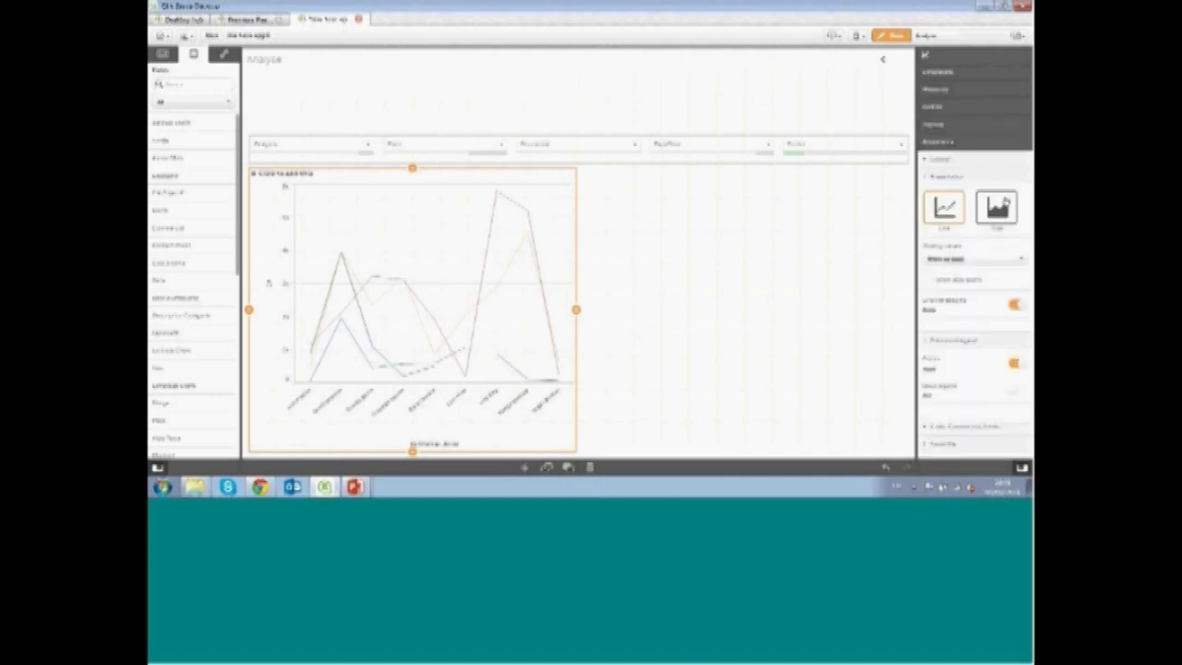
{"action": "left_click", "coordinate": [1005, 203]}
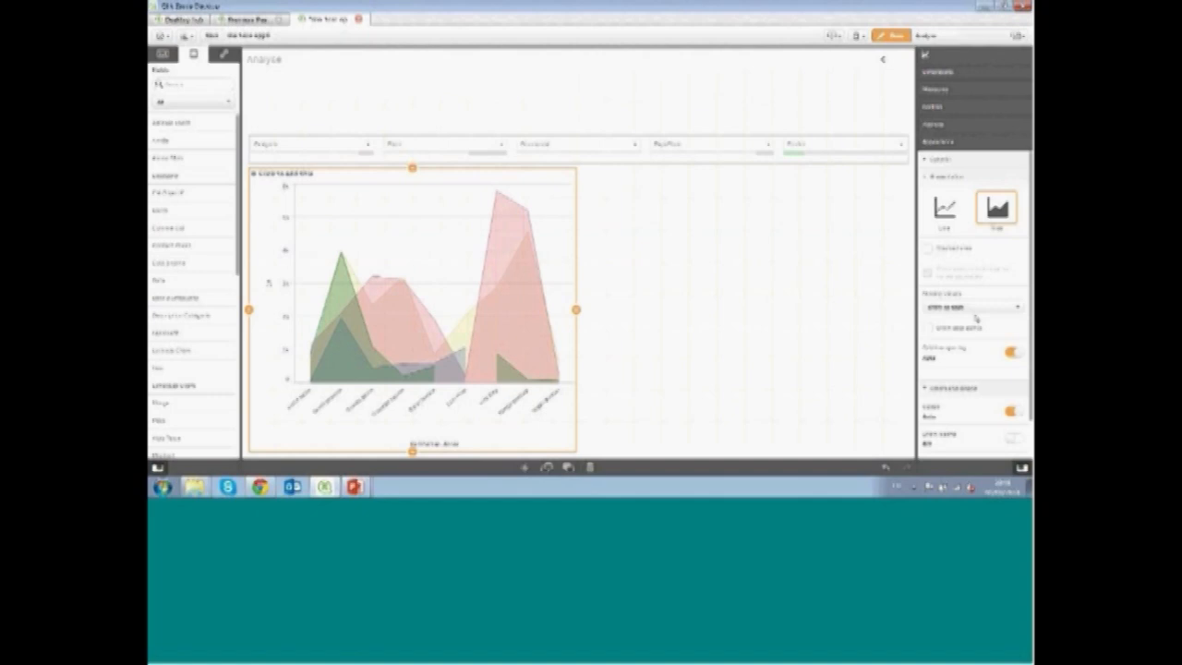
{"action": "left_click", "coordinate": [928, 328]}
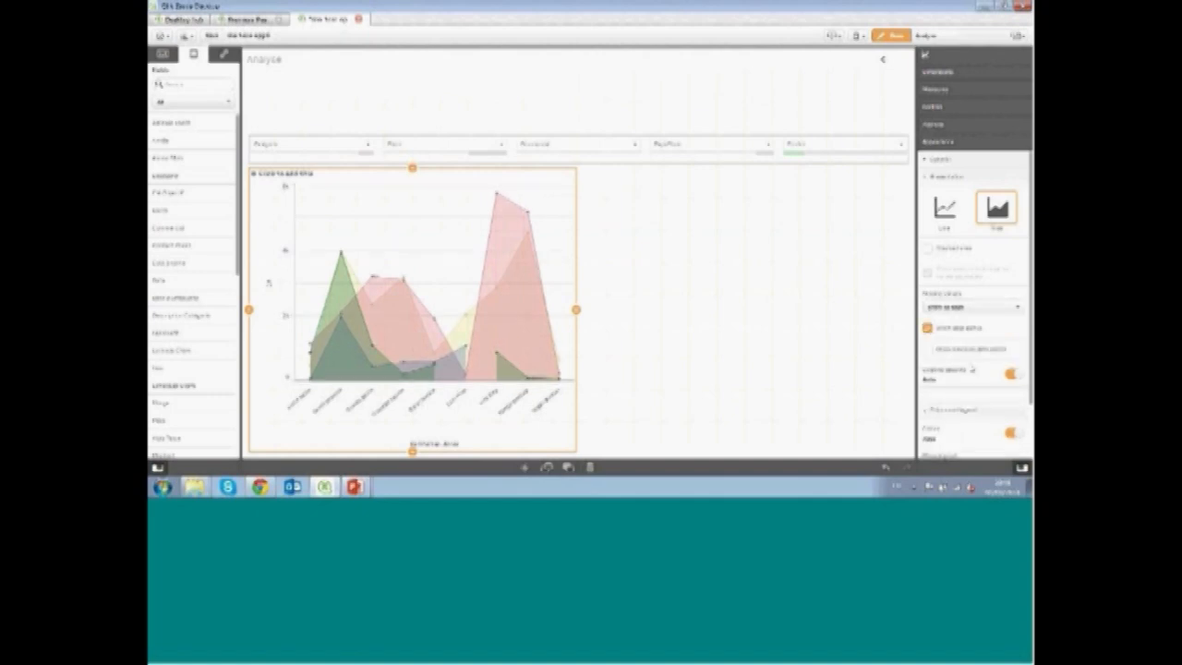
{"action": "scroll", "coordinate": [933, 332], "scroll_direction": "down", "scroll_amount": 2}
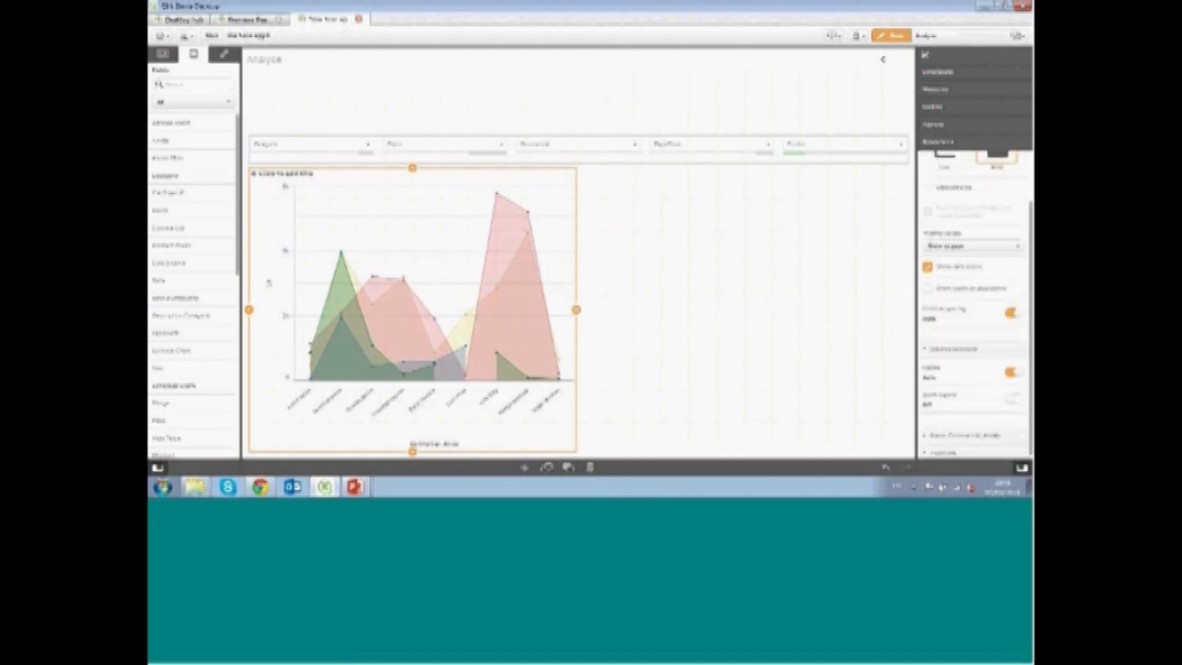
{"action": "left_click", "coordinate": [1014, 398]}
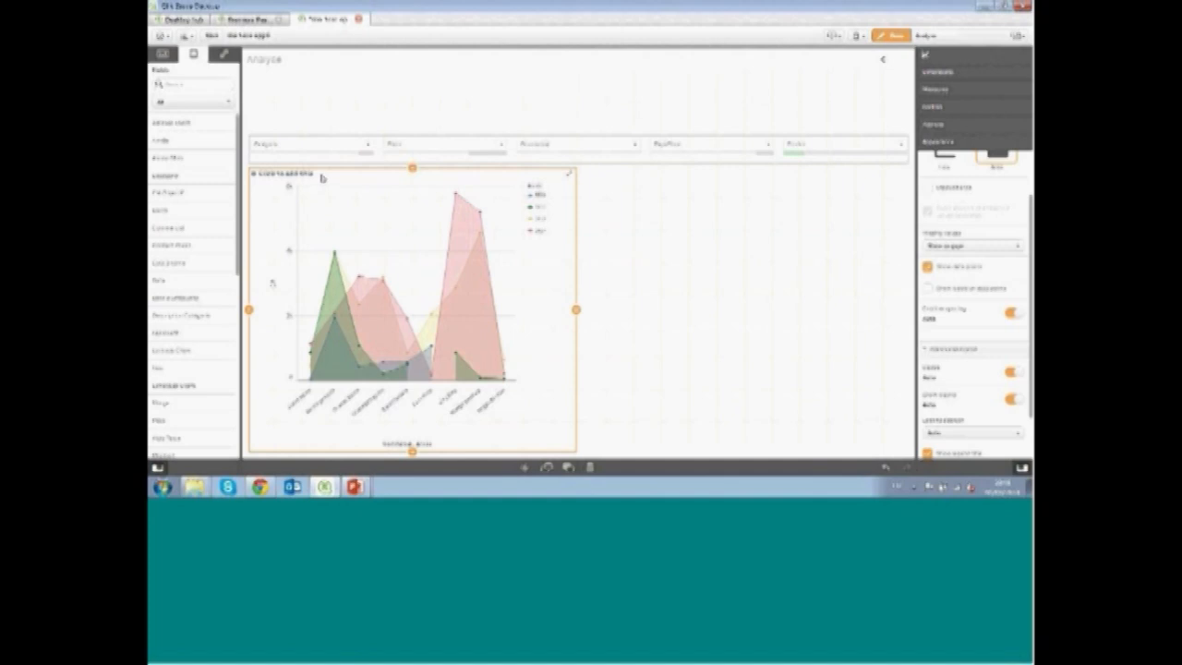
Copy the Vendeurs bar chart from My new sheet and paste it onto the Analyse sheet beside the area chart
{"action": "left_click", "coordinate": [883, 61]}
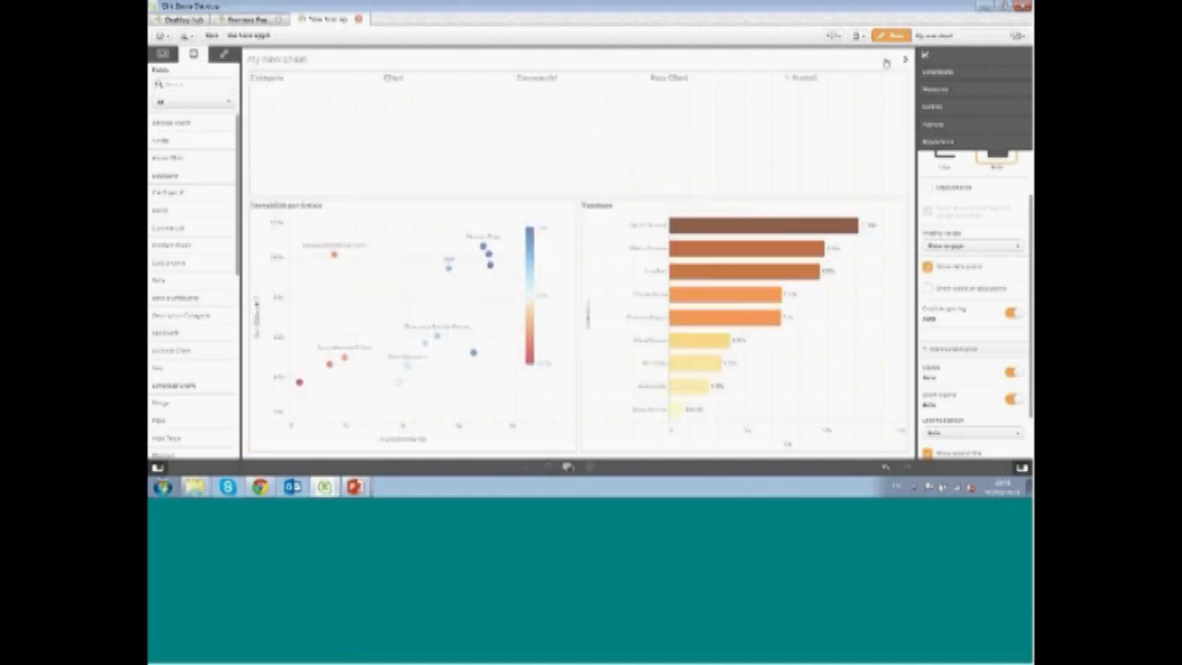
{"action": "left_click", "coordinate": [705, 207]}
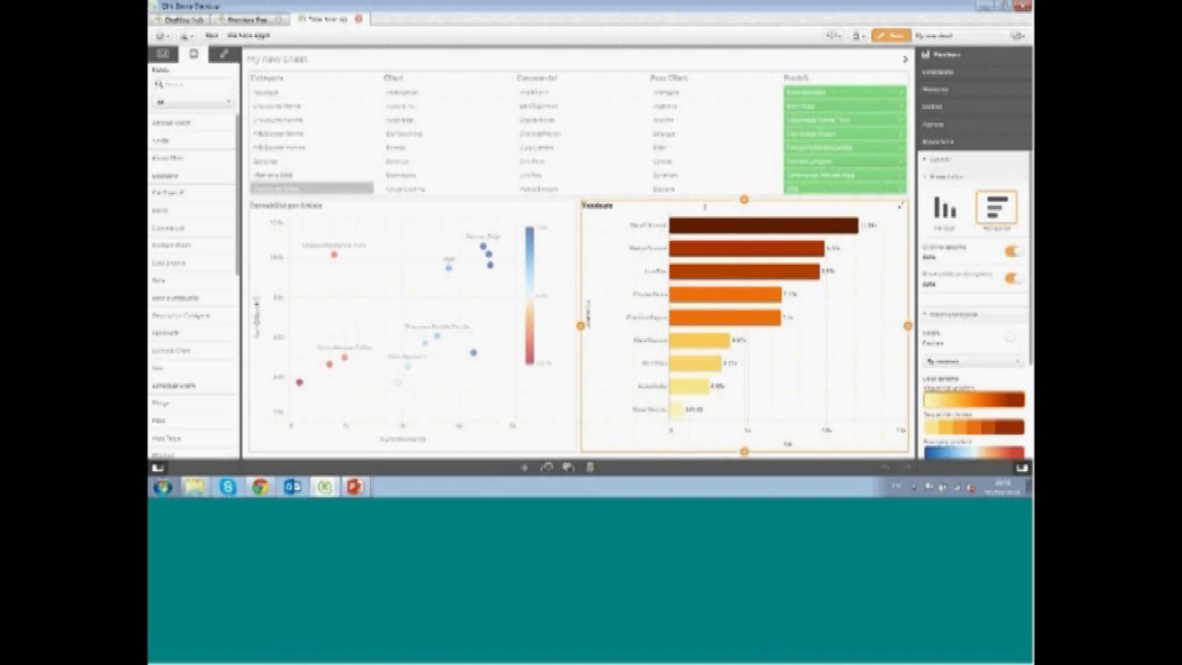
{"action": "right_click", "coordinate": [704, 206]}
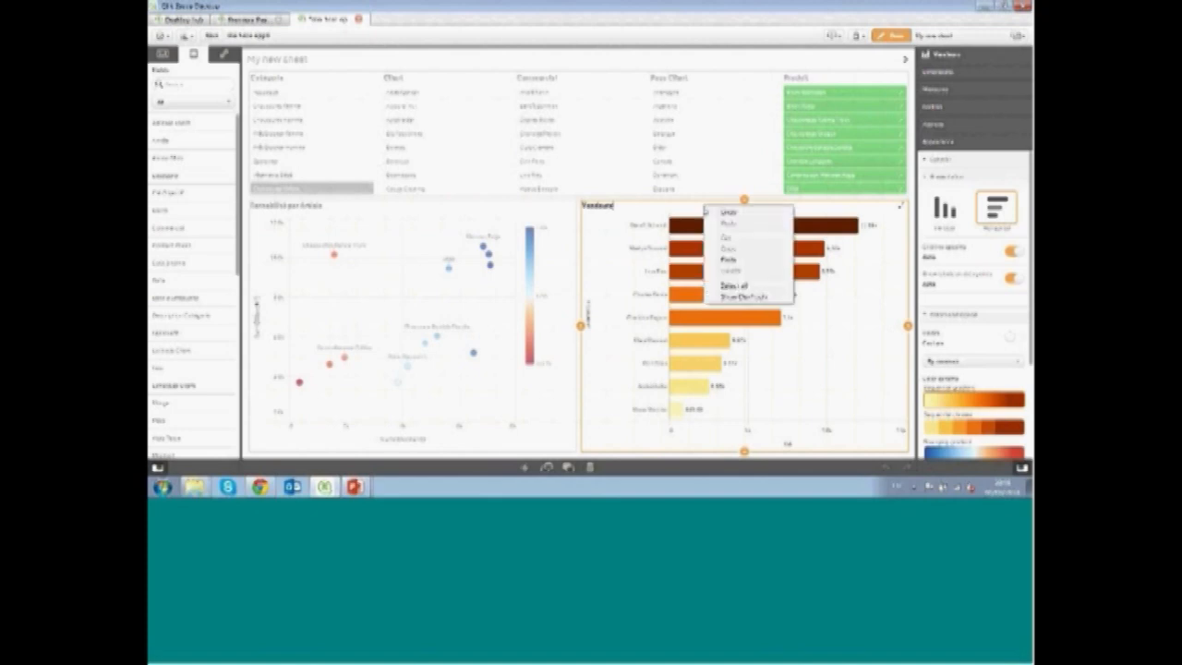
{"action": "left_click", "coordinate": [605, 270]}
{"action": "right_click", "coordinate": [605, 271]}
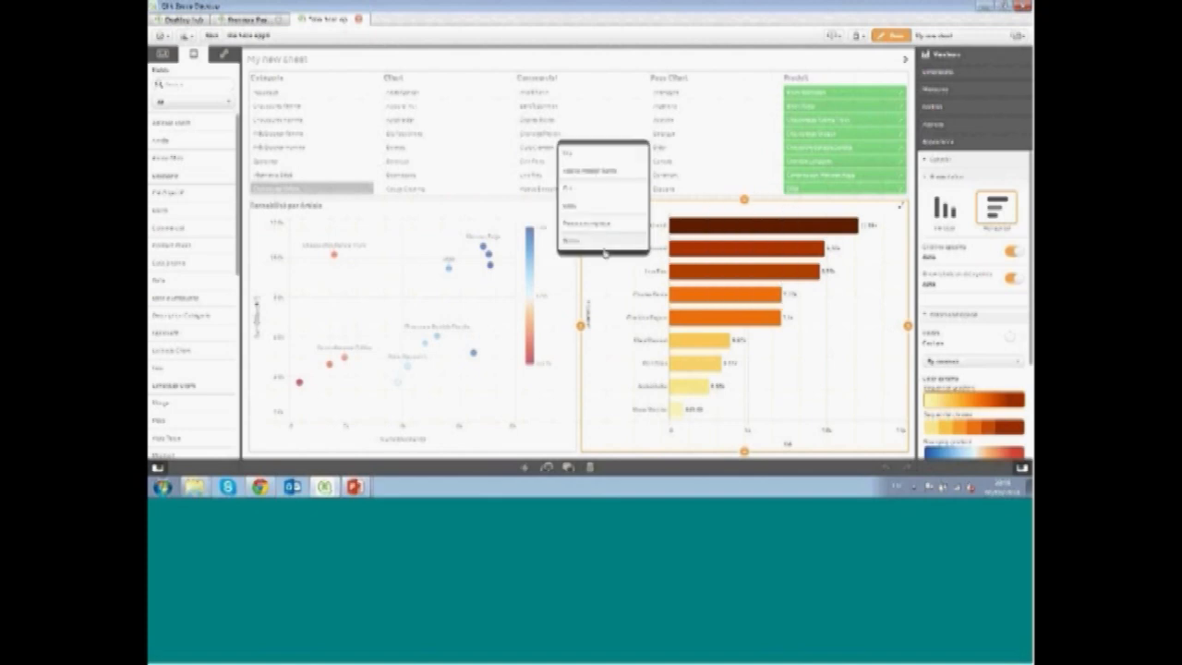
{"action": "left_click", "coordinate": [605, 209]}
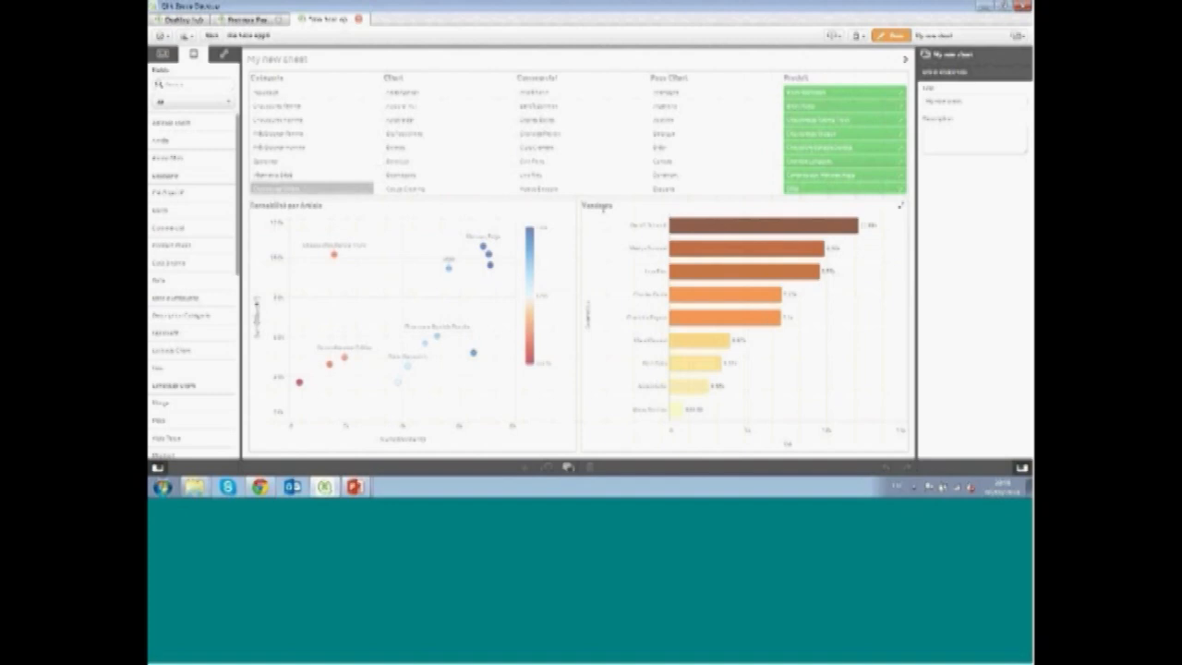
{"action": "left_click", "coordinate": [904, 59]}
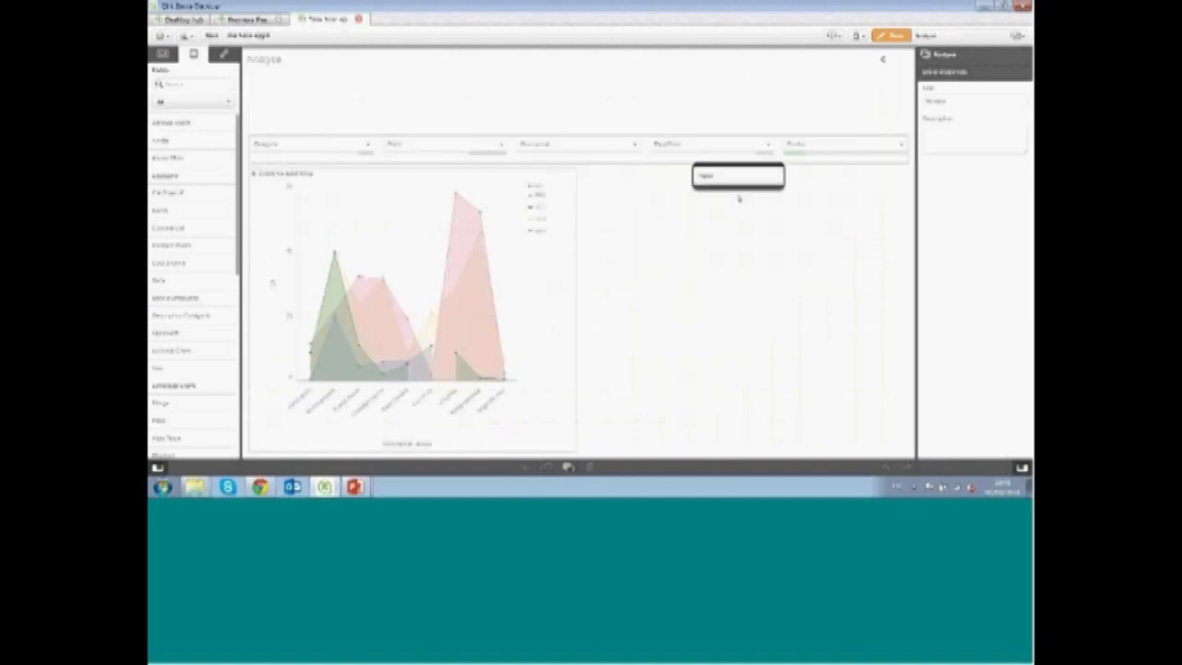
{"action": "left_click", "coordinate": [736, 176]}
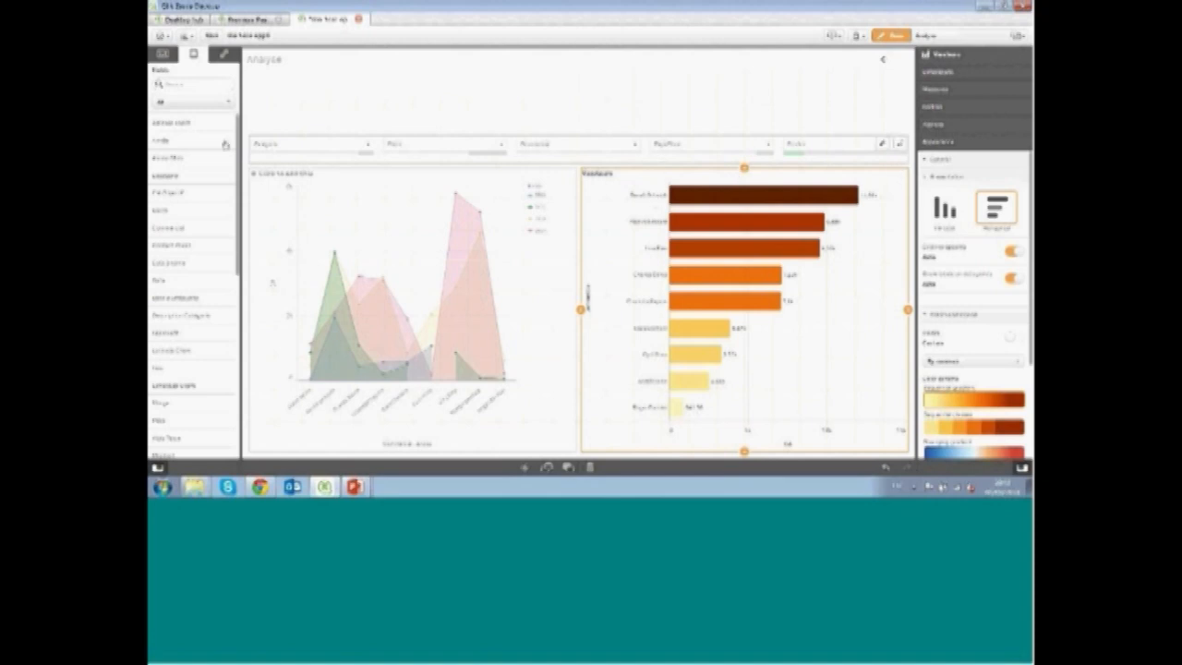
Replace the pasted bar chart's dimension with the Produit field
{"action": "left_click", "coordinate": [187, 100]}
{"action": "left_click", "coordinate": [187, 85]}
{"action": "type", "text": "ven"}
{"action": "left_click_drag", "start_coordinate": [175, 143], "coordinate": [766, 255]}
{"action": "left_click", "coordinate": [745, 298]}
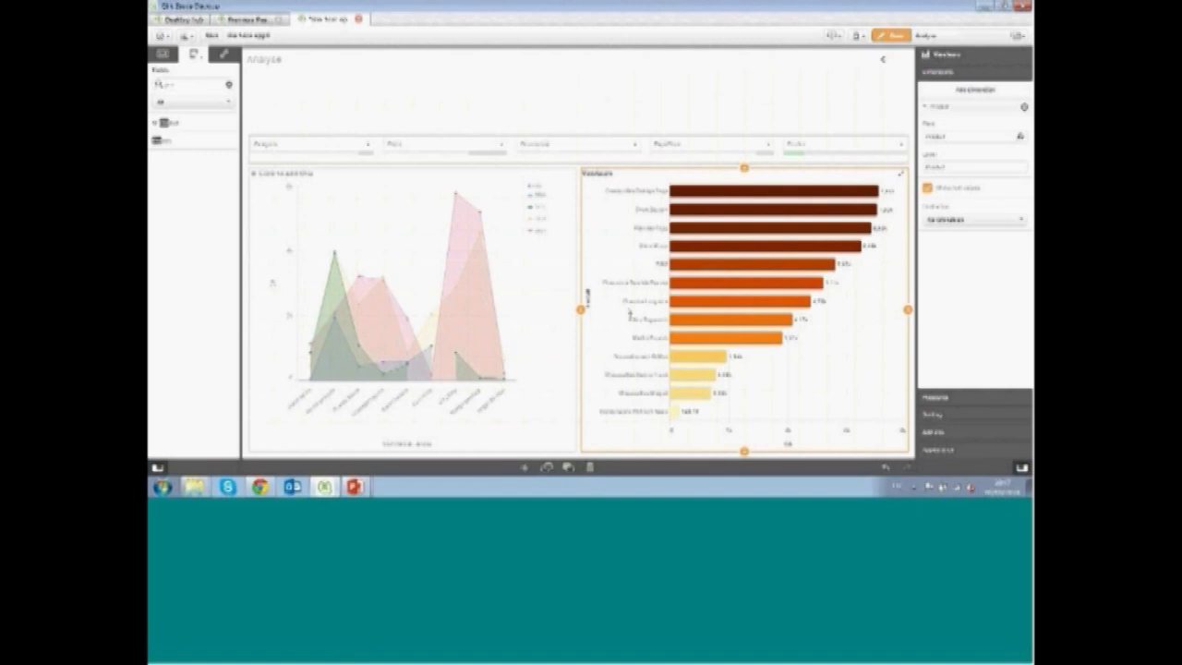
Rename the bar chart title to Produits
{"action": "left_click", "coordinate": [596, 173]}
{"action": "type", "text": "Product"}
{"action": "type", "text": "s"}
{"action": "key", "text": "Return"}
Move the Produit dimension to the top of the bar chart's sorting order
{"action": "left_click", "coordinate": [926, 107]}
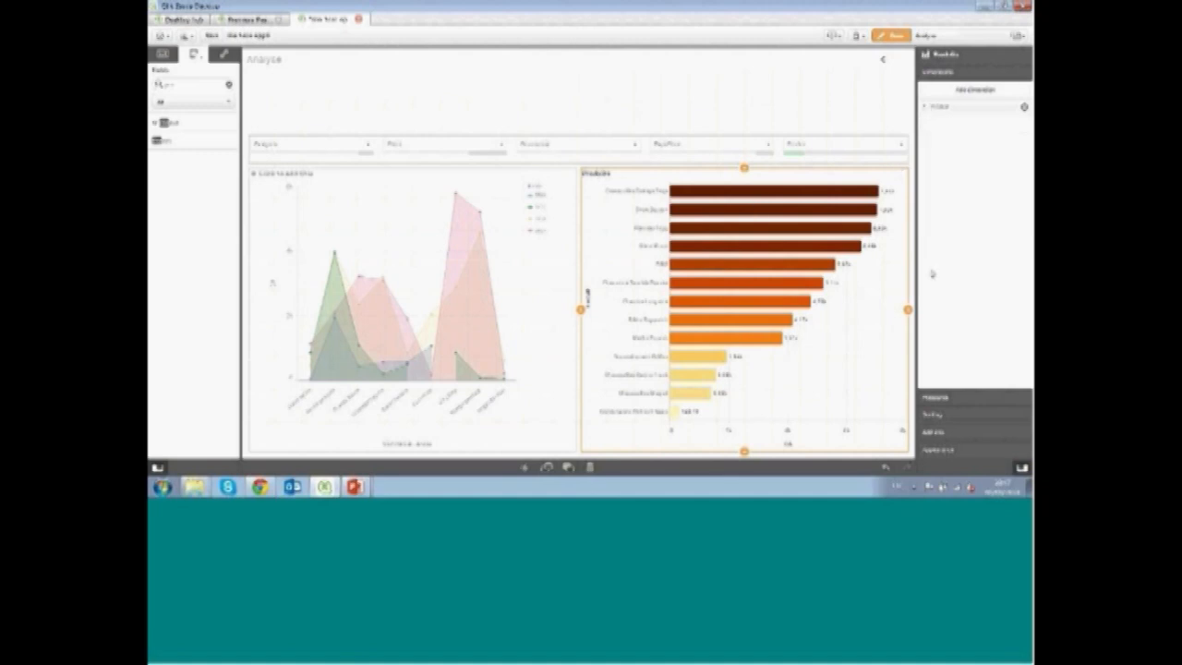
{"action": "left_click", "coordinate": [937, 415]}
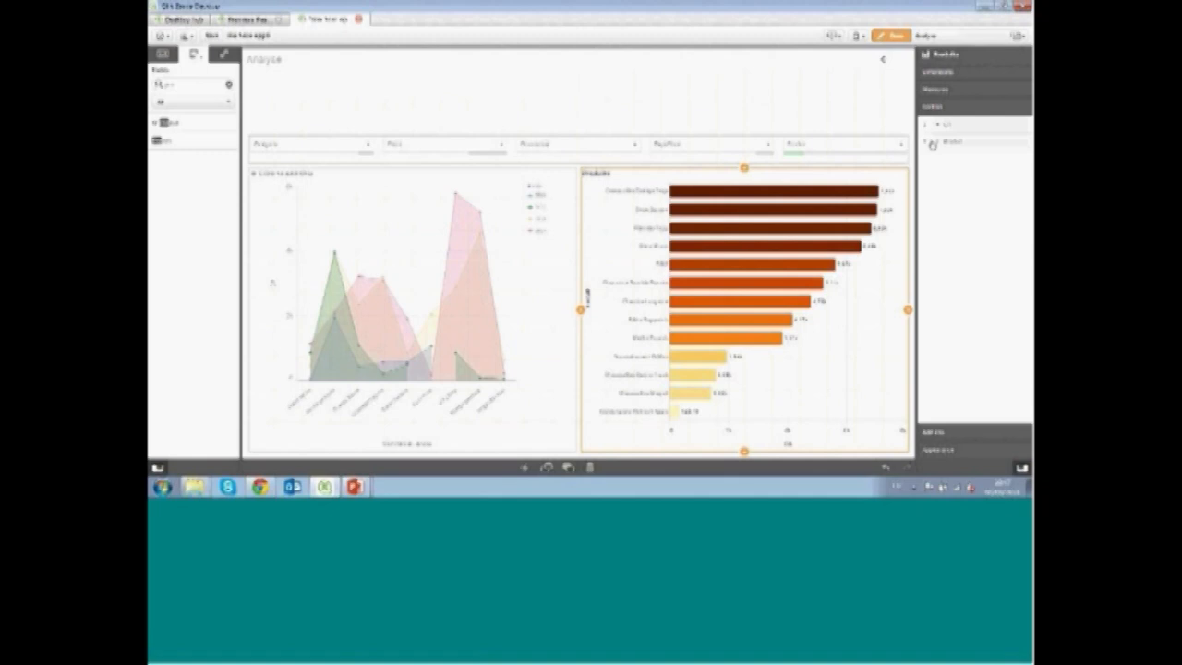
{"action": "left_click_drag", "start_coordinate": [927, 128], "coordinate": [927, 120]}
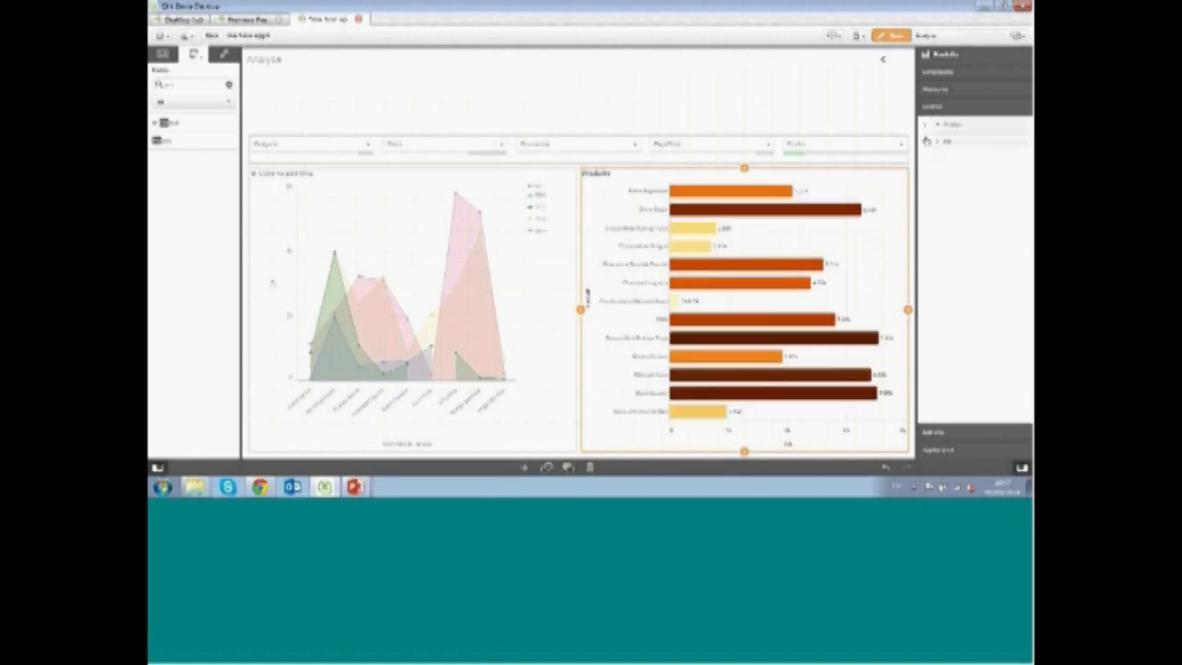
Toggle the bar chart's color legend setting and leave edit mode
{"action": "left_click", "coordinate": [940, 449]}
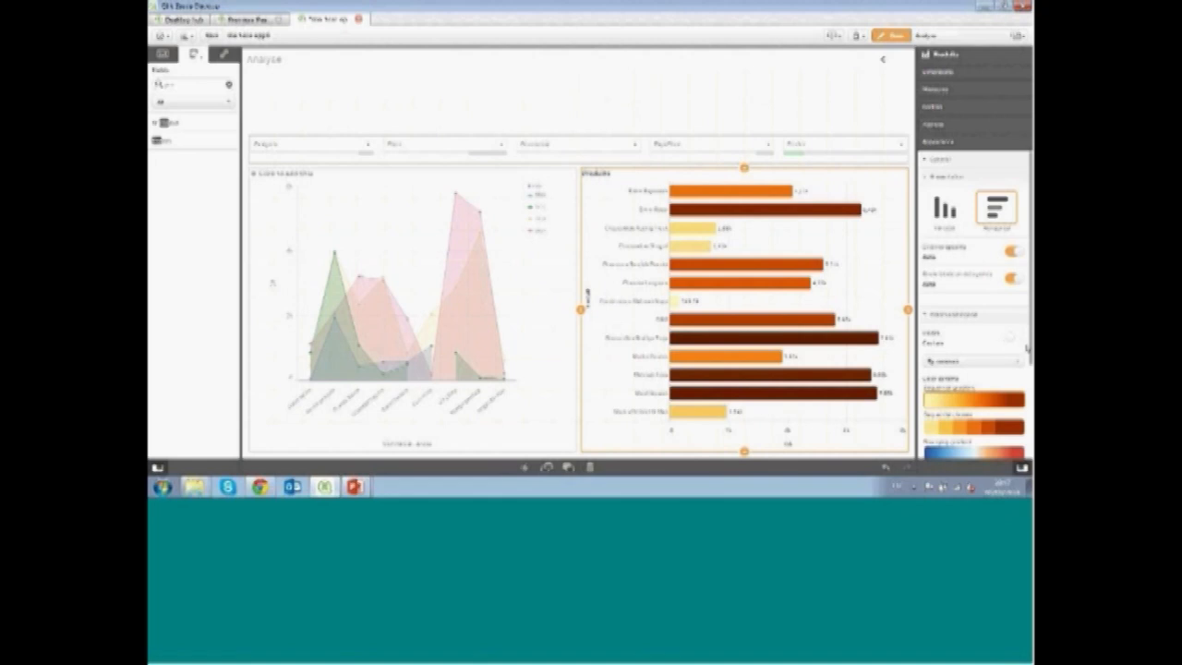
{"action": "scroll", "coordinate": [1027, 347], "scroll_direction": "down", "scroll_amount": 3}
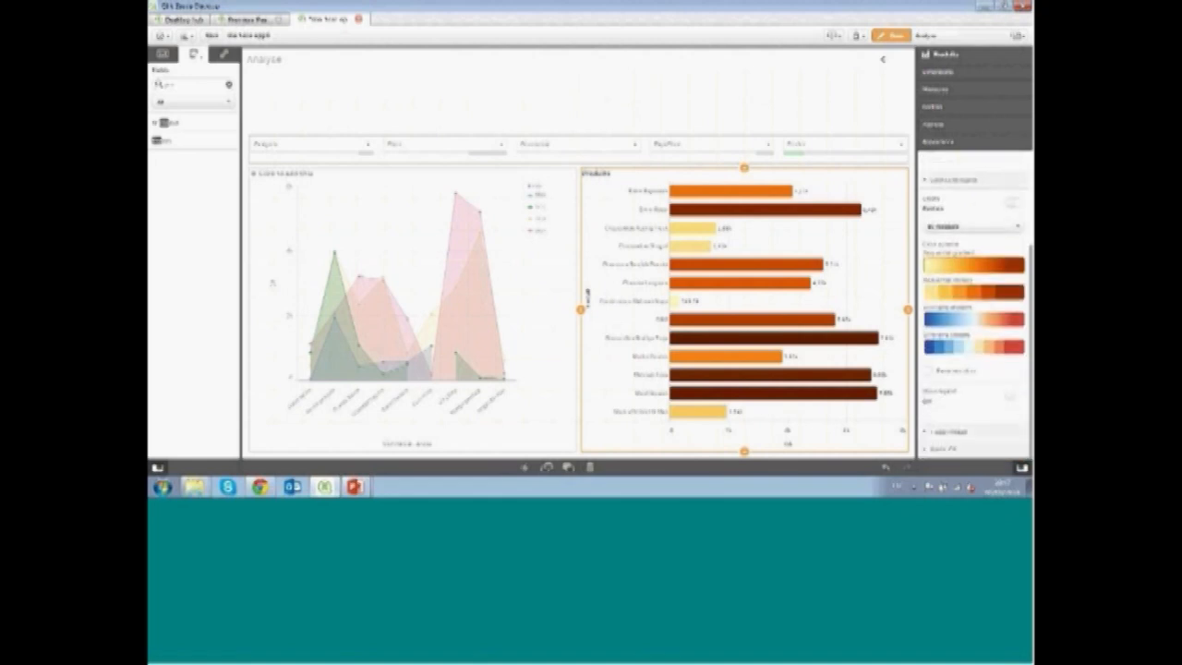
{"action": "left_click", "coordinate": [1012, 396]}
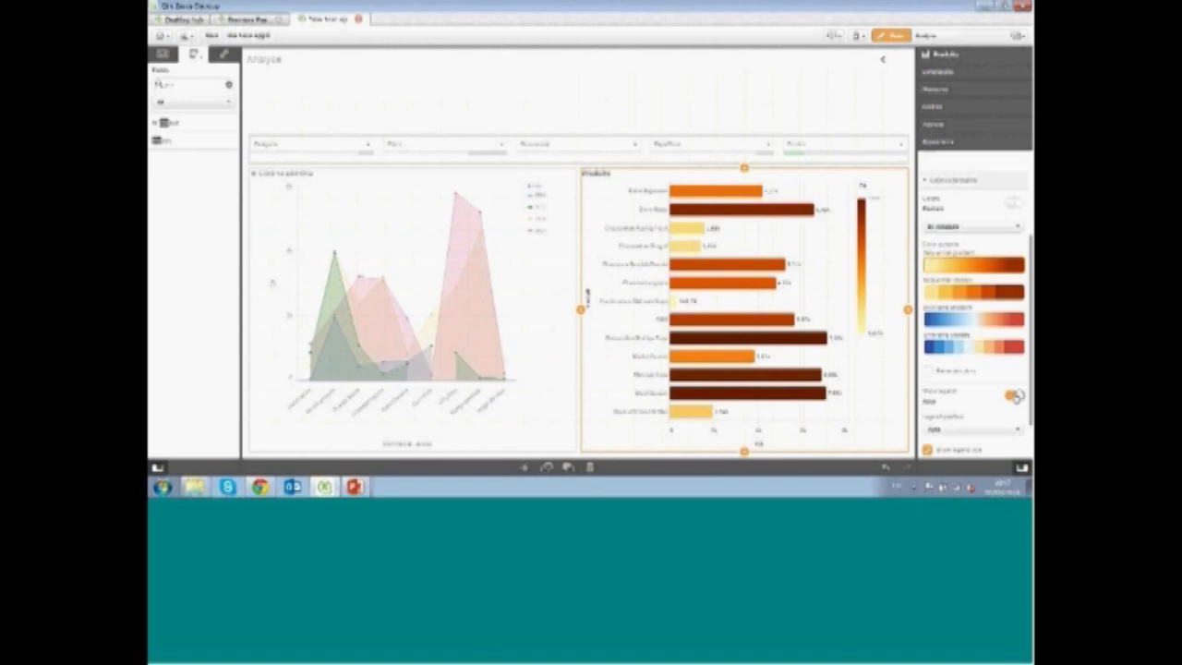
{"action": "left_click", "coordinate": [889, 36]}
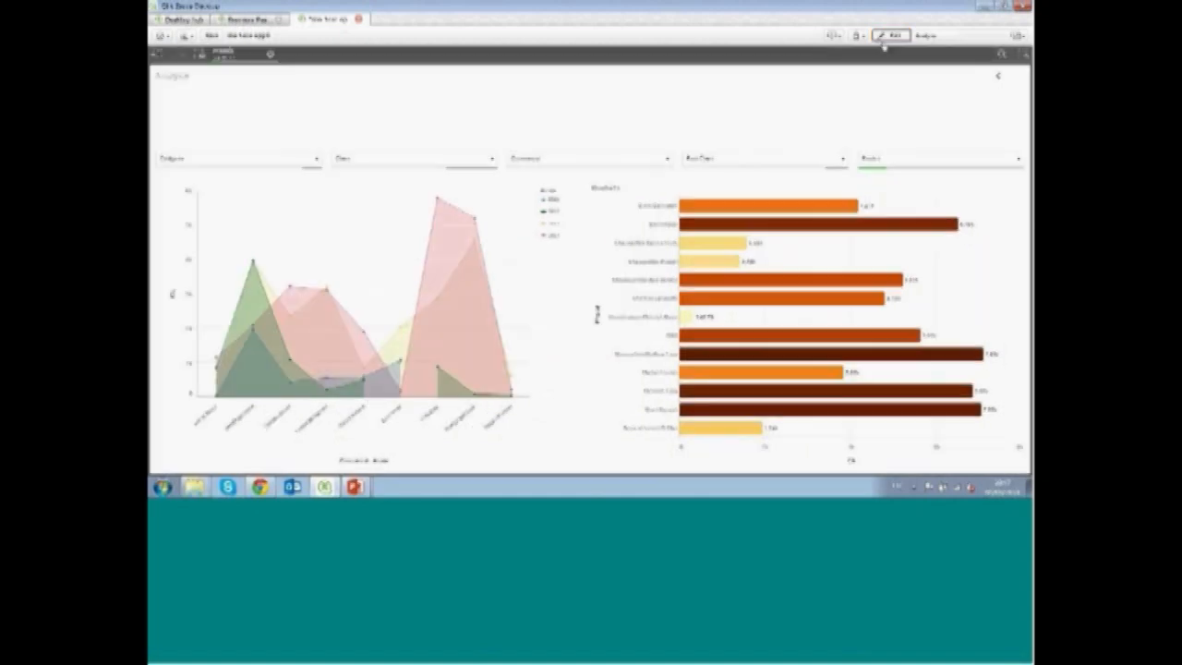
Clear all selections, including a trial range selection of products on the bar chart
{"action": "left_click", "coordinate": [269, 54]}
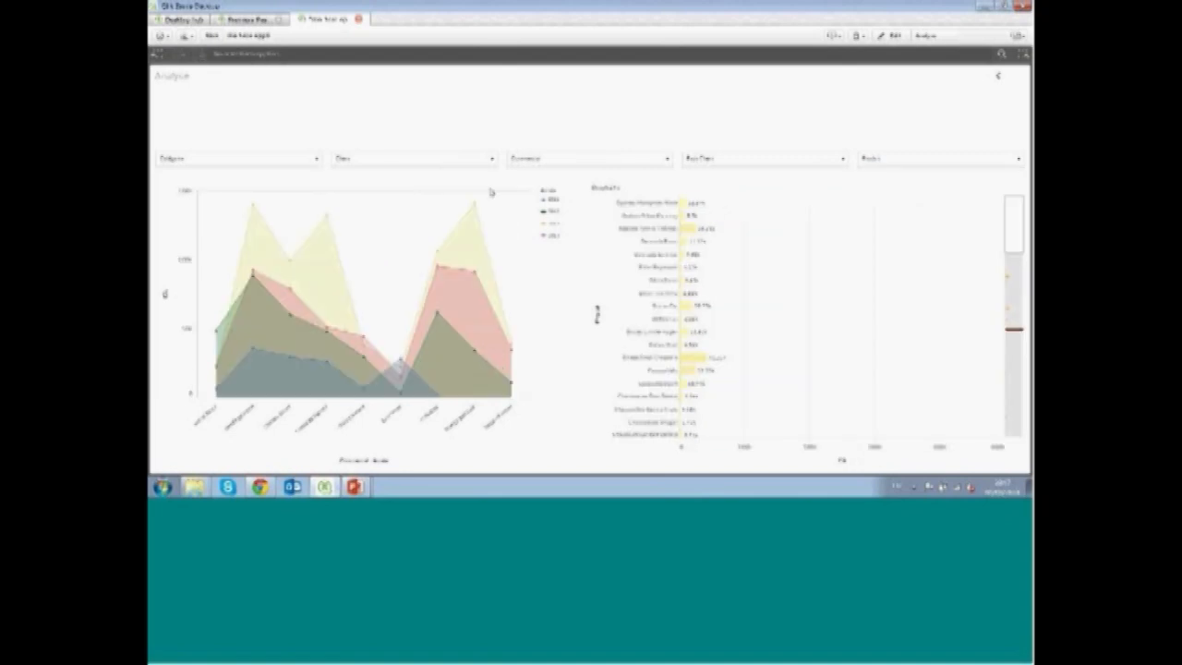
{"action": "mouse_move", "coordinate": [1018, 236]}
{"action": "left_mouse_down"}
{"action": "mouse_move", "coordinate": [1016, 358]}
{"action": "mouse_move", "coordinate": [1022, 222]}
{"action": "left_mouse_up"}
{"action": "left_click_drag", "start_coordinate": [664, 253], "coordinate": [665, 357]}
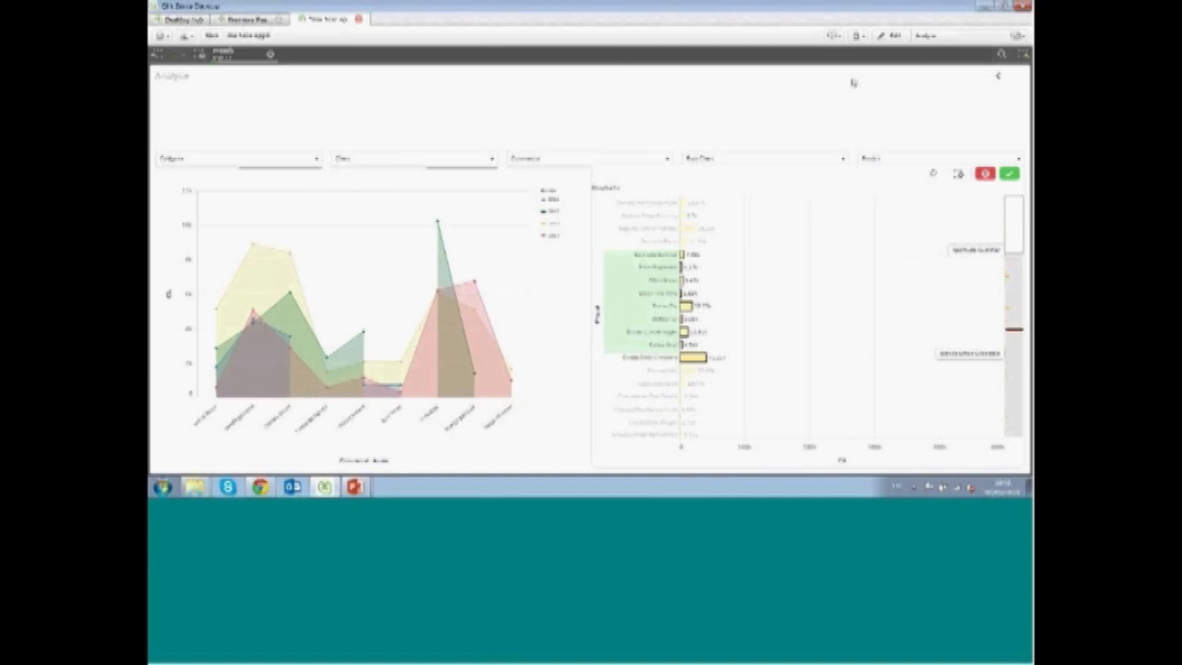
{"action": "left_click", "coordinate": [270, 55]}
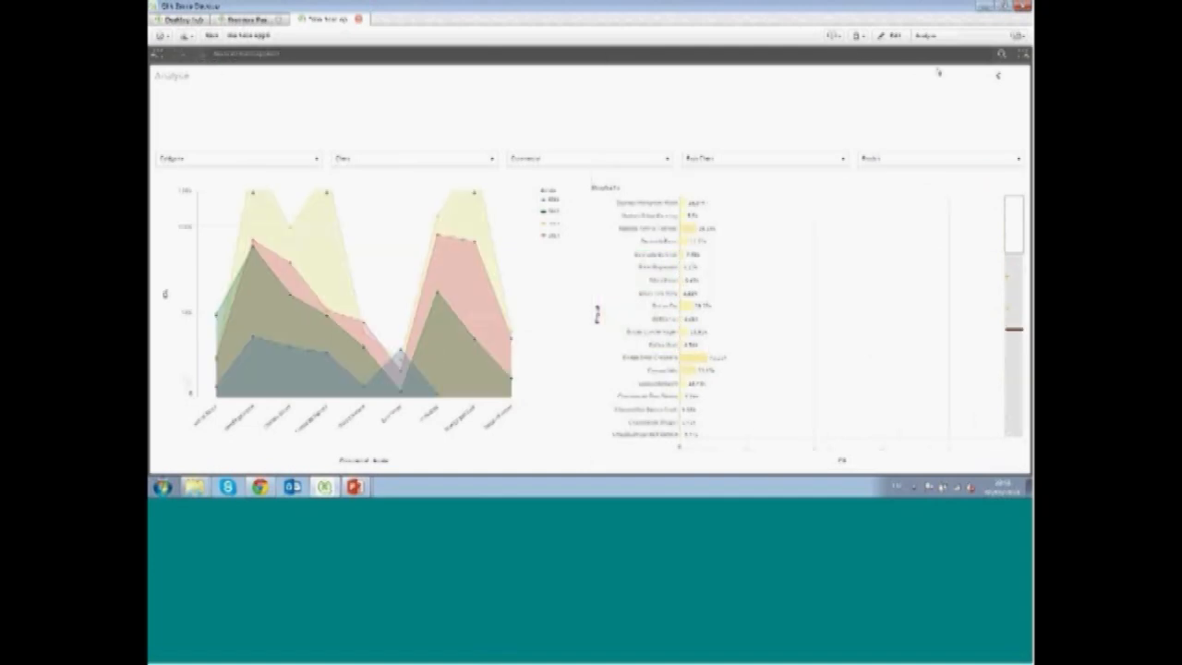
Return to edit mode and shrink the area chart by lowering its top edge to about mid-sheet
{"action": "left_click", "coordinate": [891, 35]}
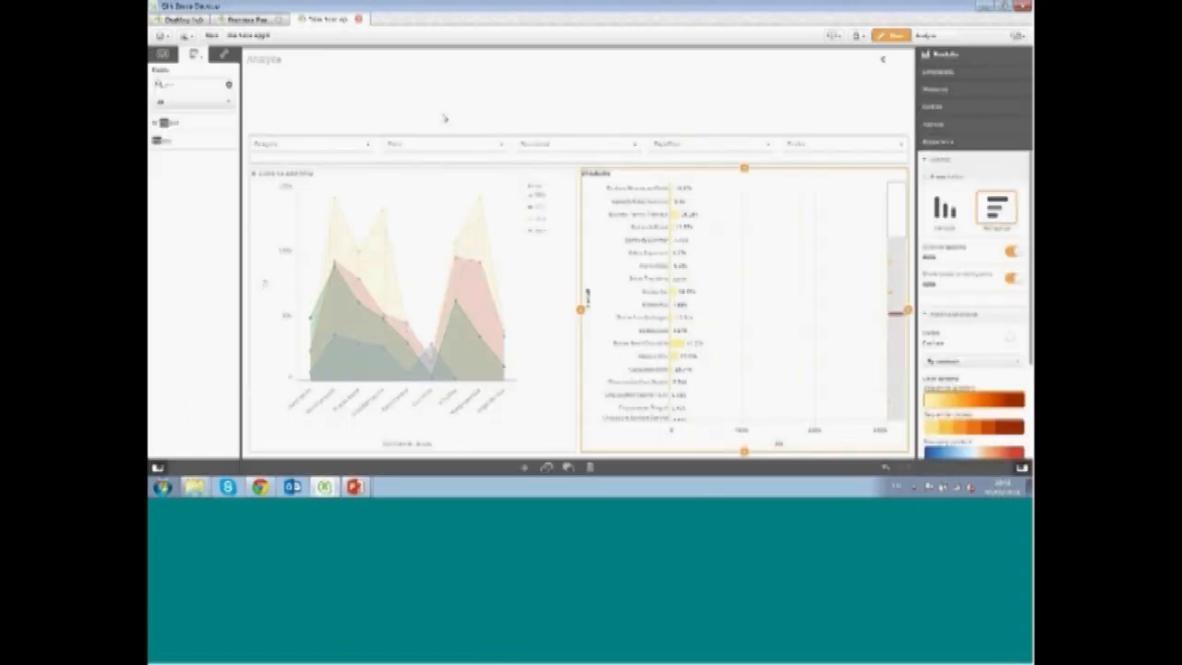
{"action": "left_click", "coordinate": [424, 178]}
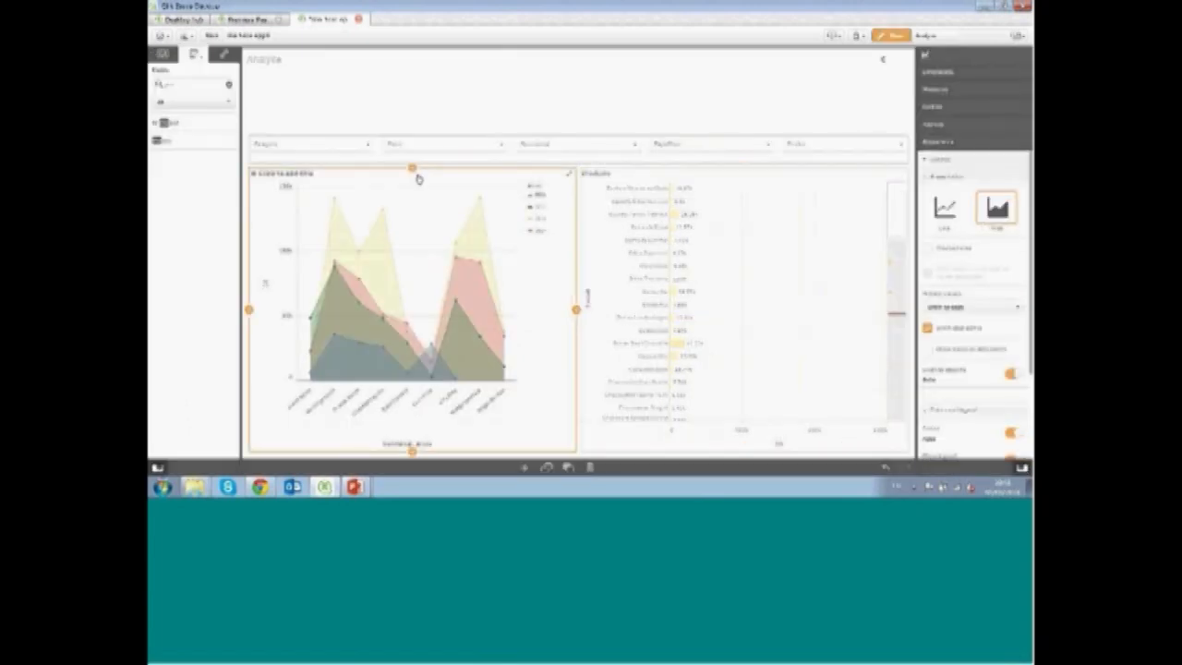
{"action": "left_click_drag", "start_coordinate": [414, 171], "coordinate": [421, 242]}
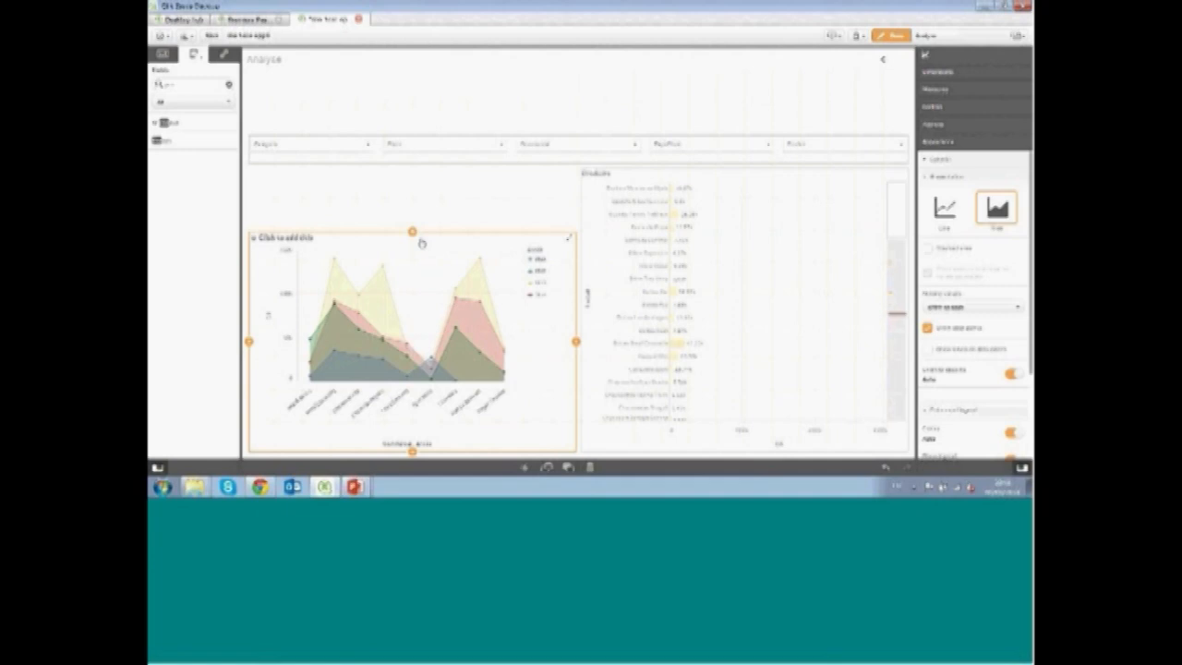
Add a line chart in the space above the area chart, giving it a dimension and a measure
{"action": "left_click", "coordinate": [205, 81]}
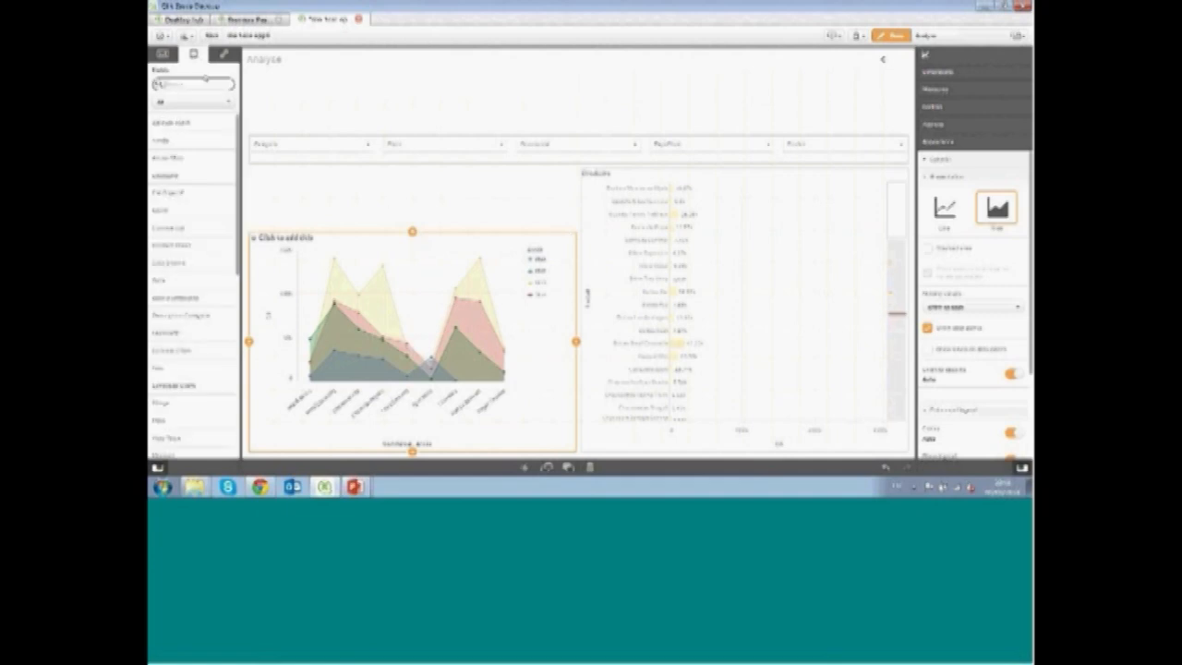
{"action": "left_click", "coordinate": [163, 55]}
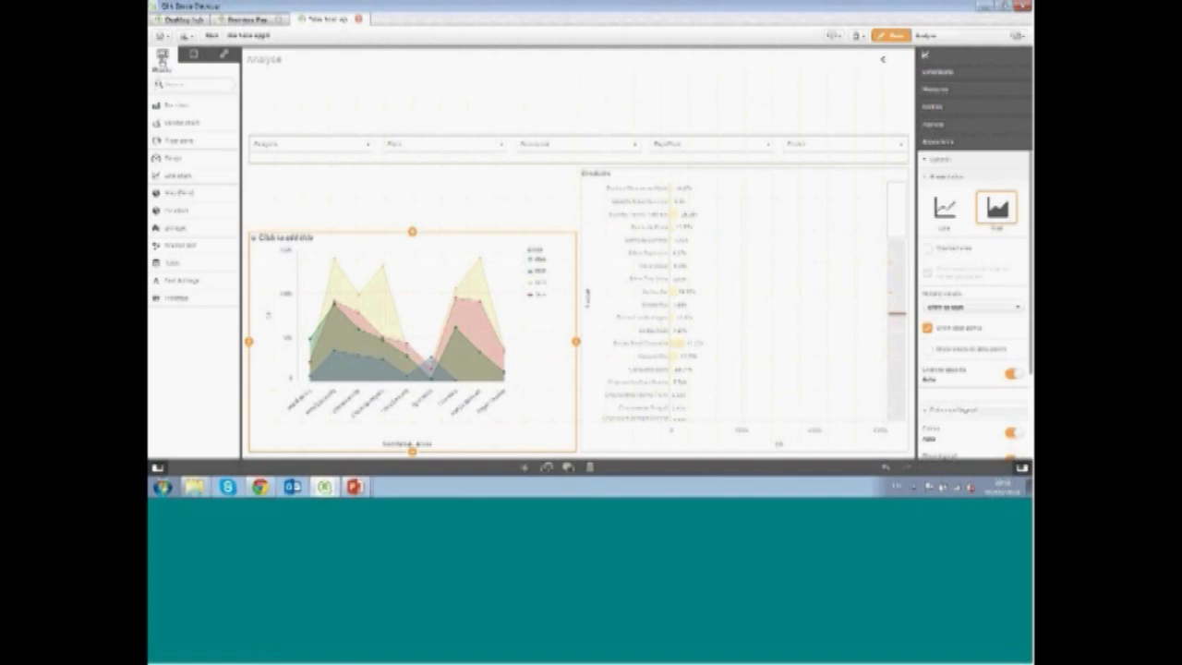
{"action": "left_click_drag", "start_coordinate": [177, 164], "coordinate": [459, 189]}
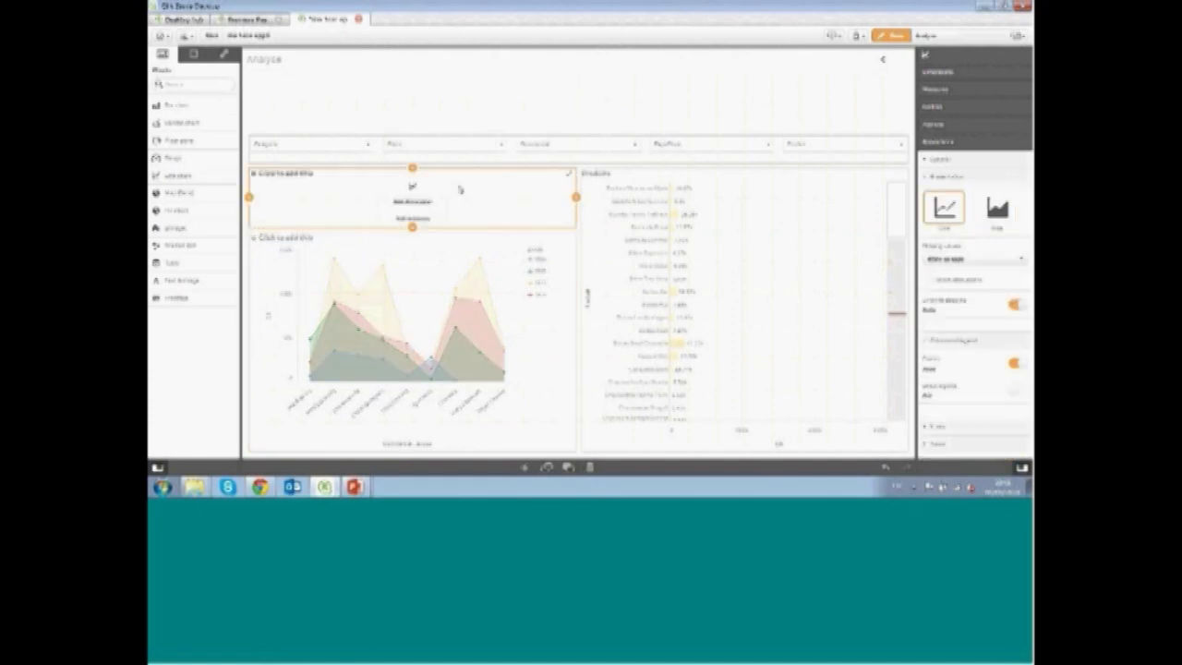
{"action": "left_click", "coordinate": [411, 202]}
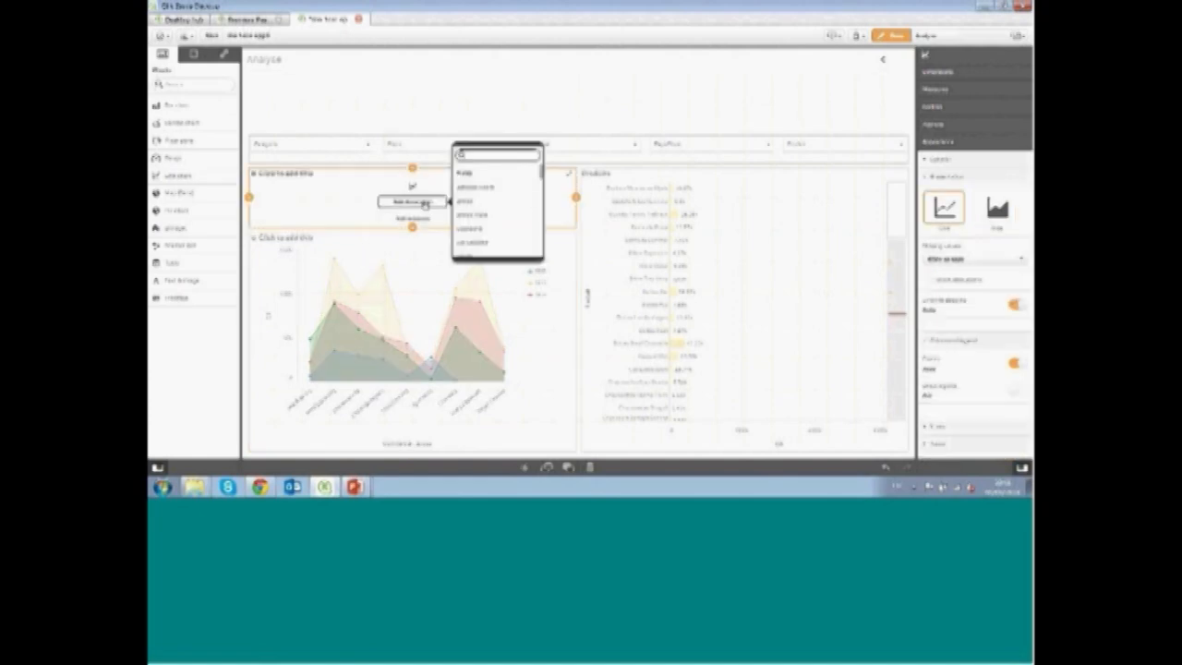
{"action": "left_click", "coordinate": [471, 215]}
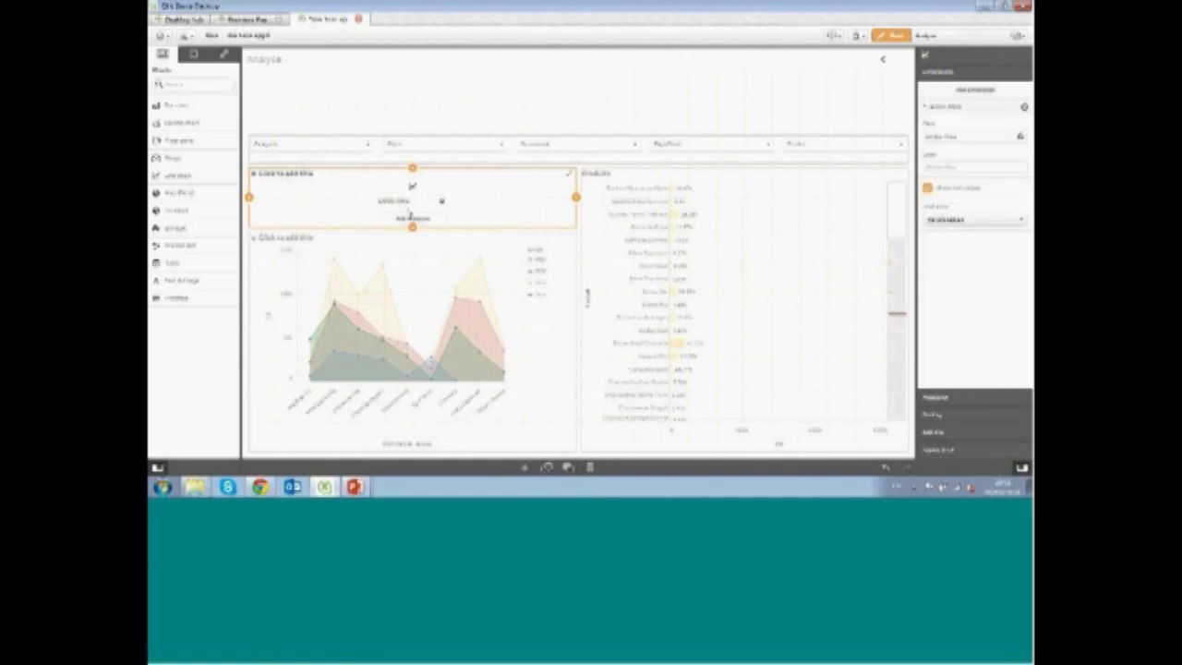
{"action": "left_click", "coordinate": [429, 220]}
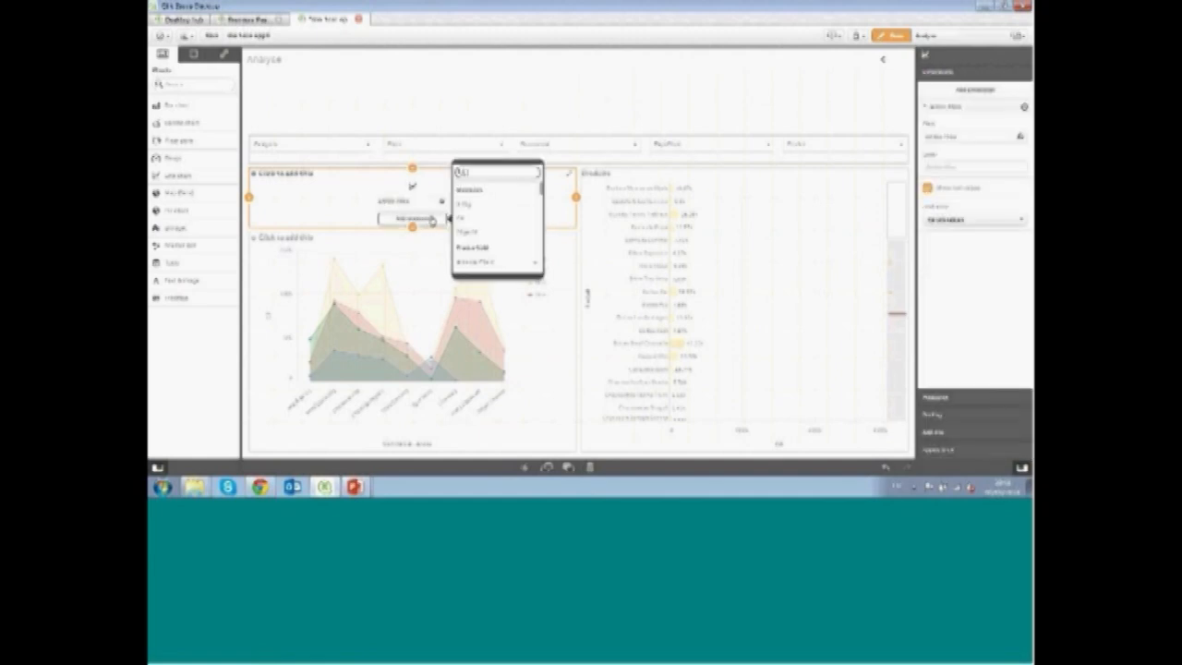
{"action": "left_click", "coordinate": [469, 221]}
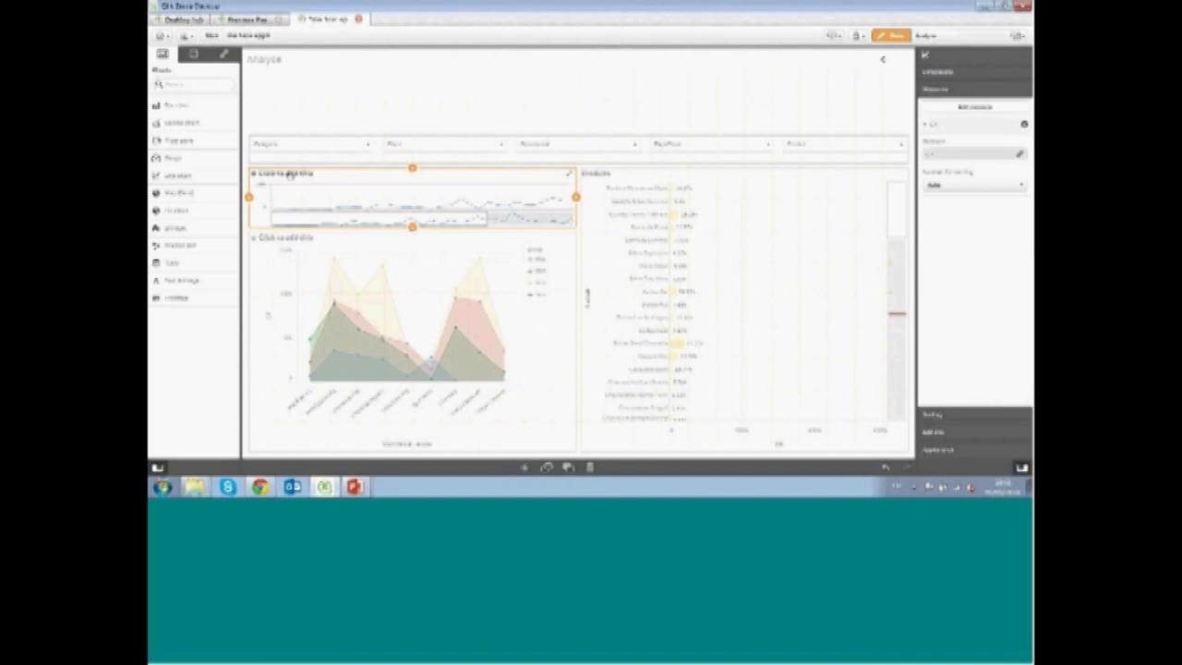
Title the new line chart CA and reduce its height to a thin strip
{"action": "left_click", "coordinate": [290, 175]}
{"action": "type", "text": "GP"}
{"action": "left_click_drag", "start_coordinate": [412, 227], "coordinate": [414, 208]}
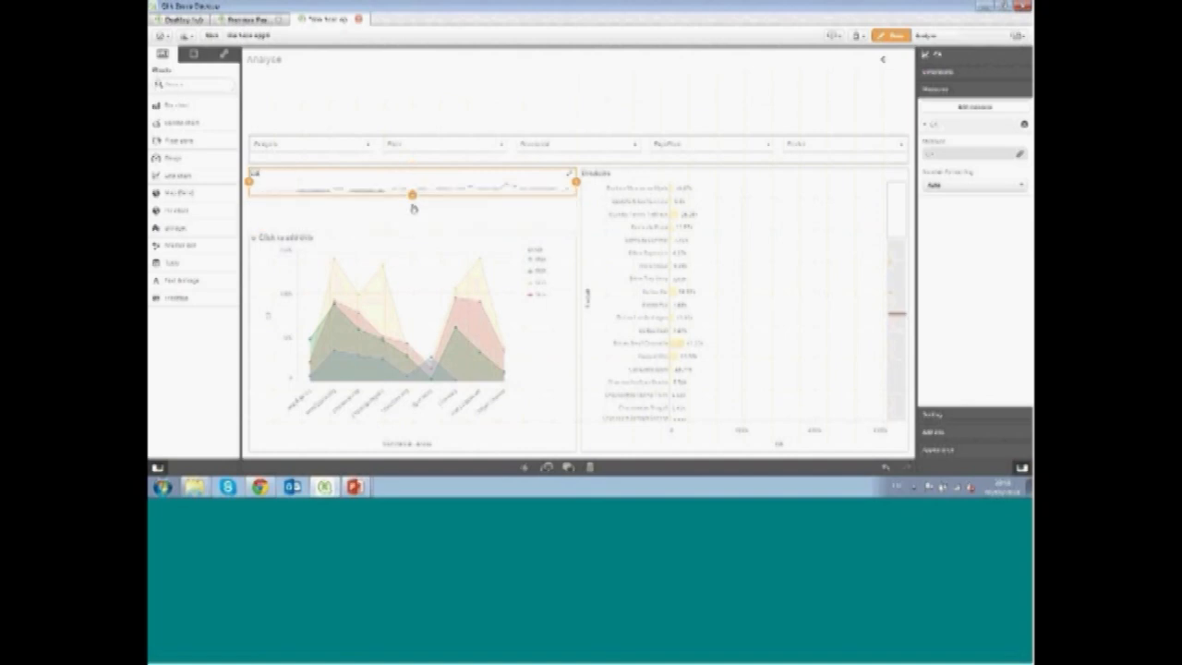
Switch the CA chart's presentation to area and toggle its data points option
{"action": "left_click", "coordinate": [970, 452]}
{"action": "left_click", "coordinate": [996, 210]}
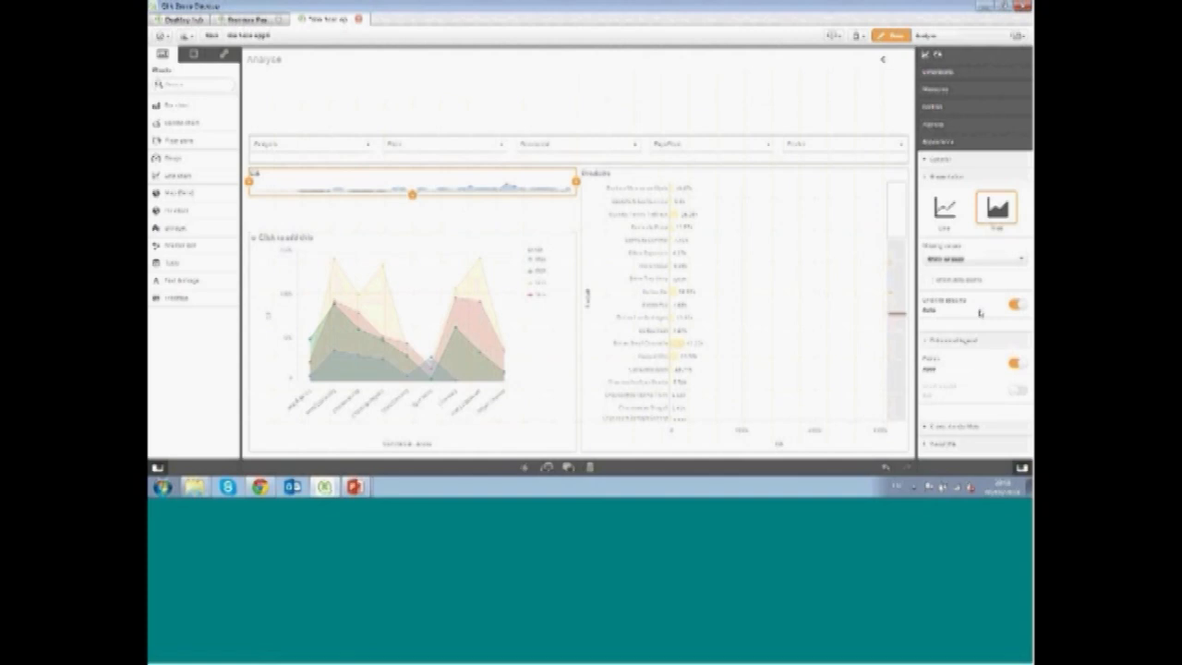
{"action": "left_click", "coordinate": [927, 279]}
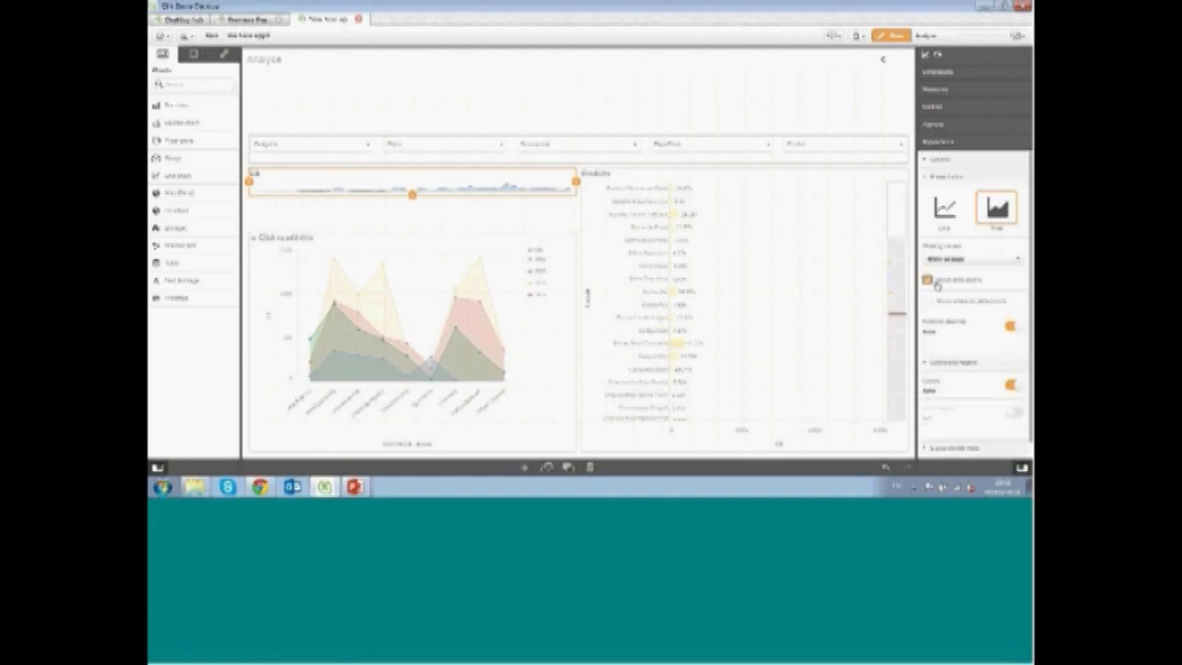
Copy the CA chart and paste a duplicate directly below it
{"action": "left_click", "coordinate": [372, 220]}
{"action": "left_click", "coordinate": [371, 192]}
{"action": "right_click", "coordinate": [372, 191]}
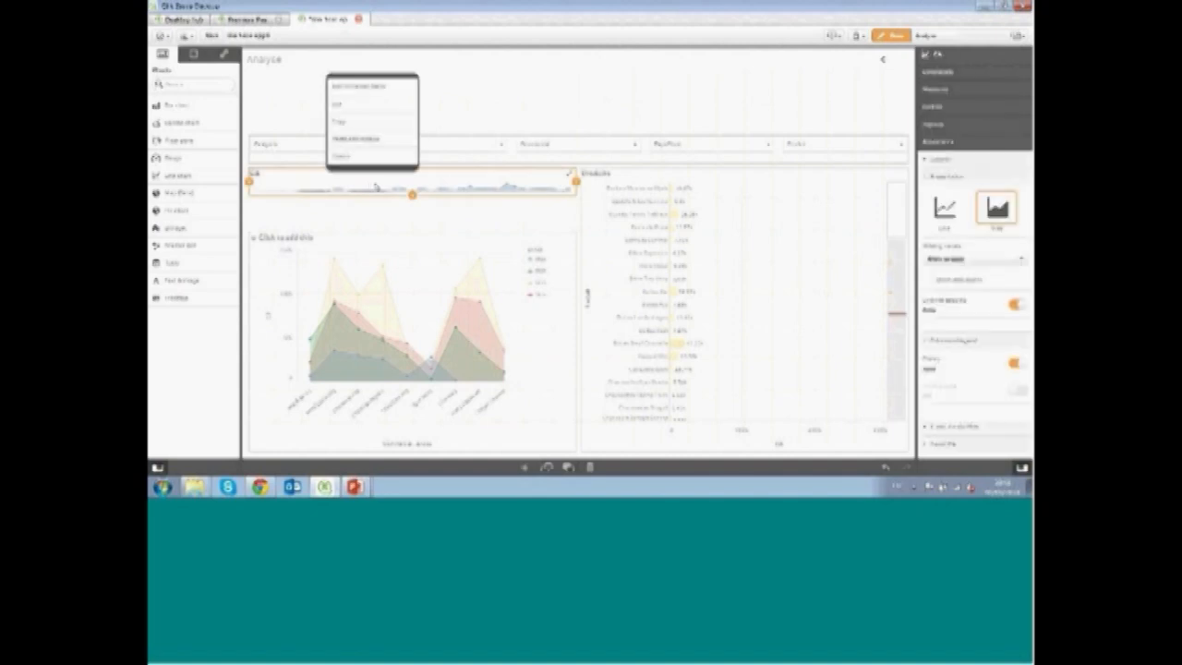
{"action": "left_click", "coordinate": [381, 124]}
{"action": "left_click", "coordinate": [372, 214]}
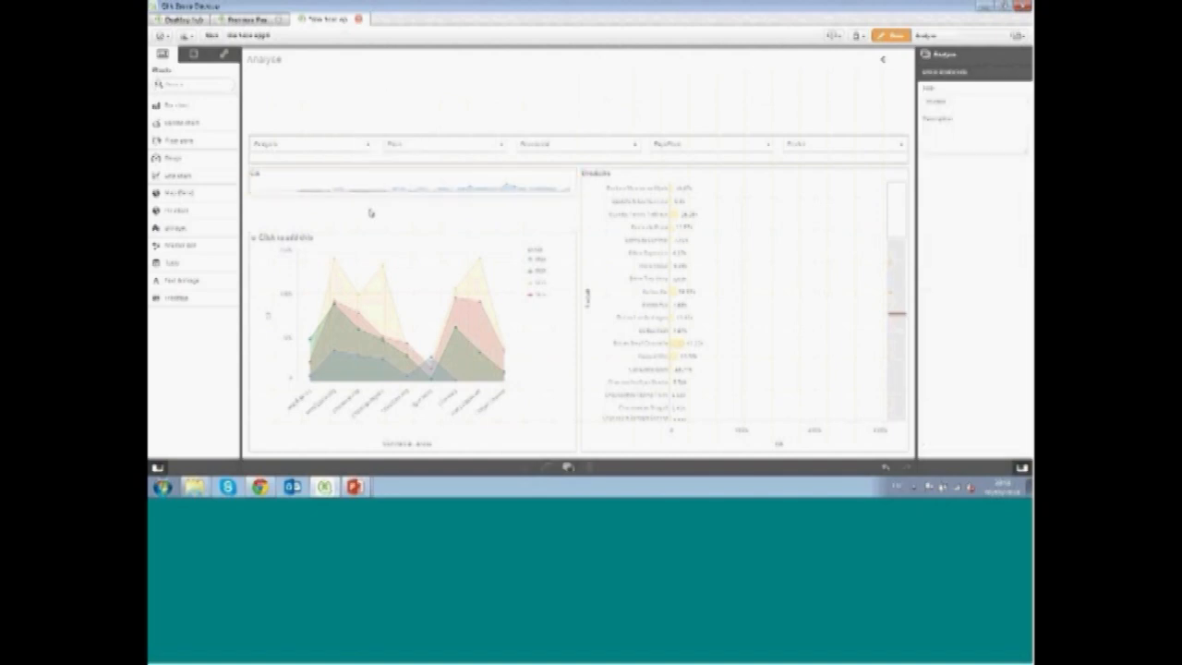
{"action": "left_click", "coordinate": [374, 185]}
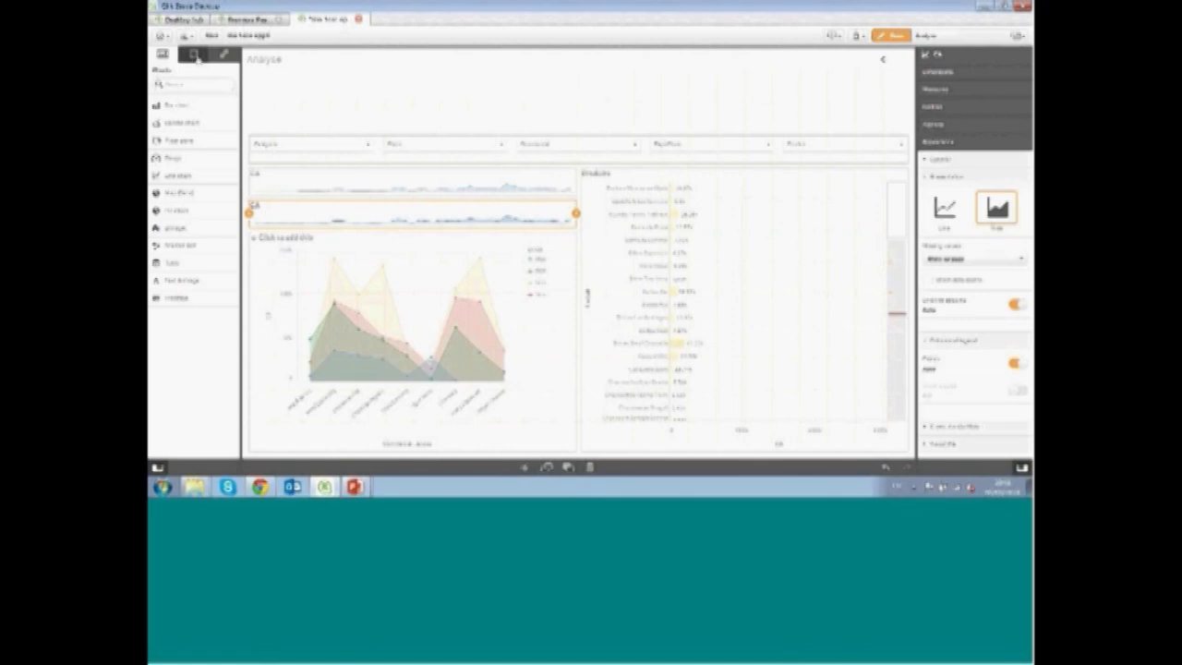
Replace the duplicate chart's CA measure with a different master measure by dropping it onto the chart
{"action": "left_click", "coordinate": [224, 53]}
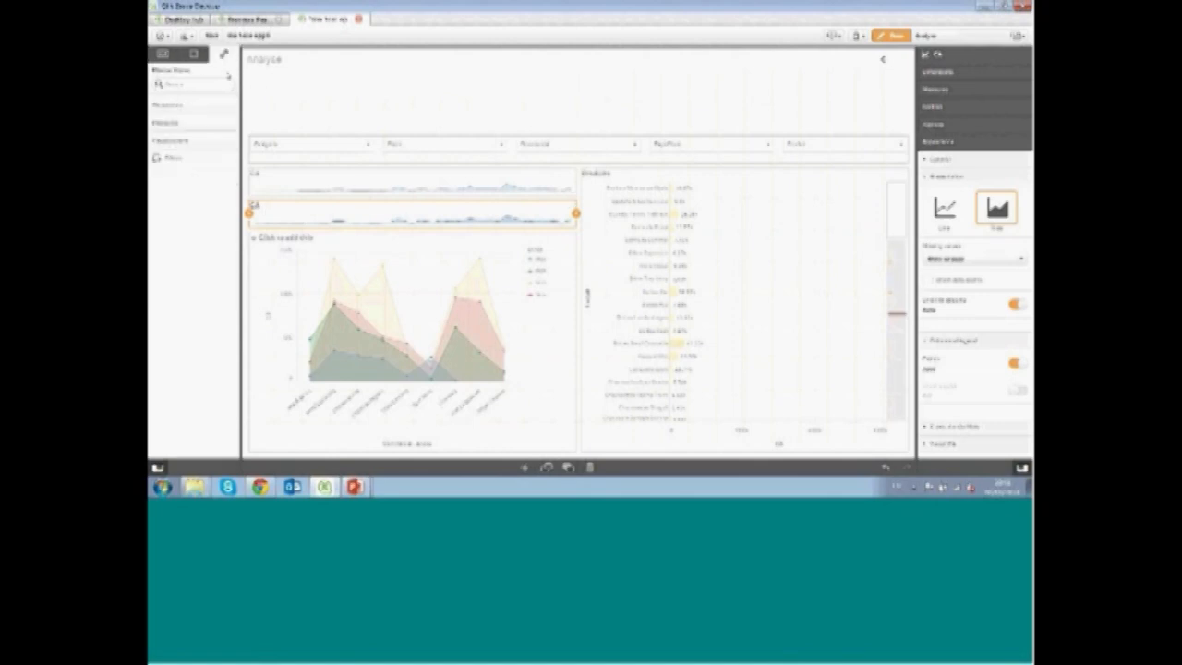
{"action": "left_click", "coordinate": [173, 124]}
{"action": "left_click_drag", "start_coordinate": [176, 192], "coordinate": [397, 214]}
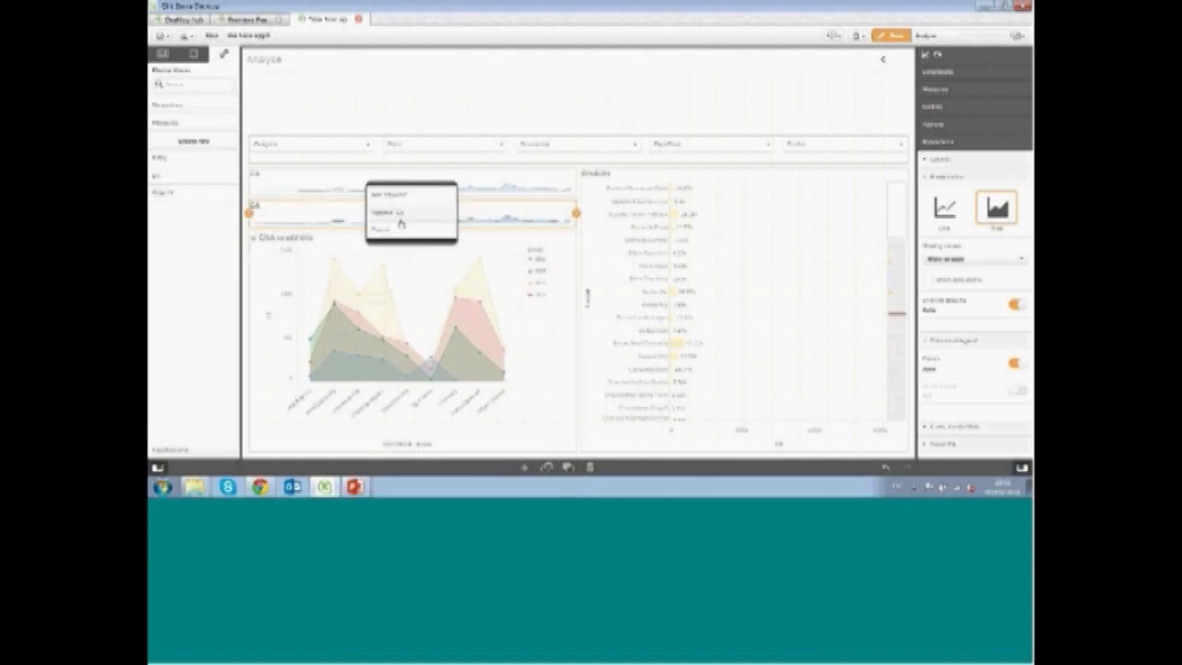
{"action": "left_click", "coordinate": [411, 214]}
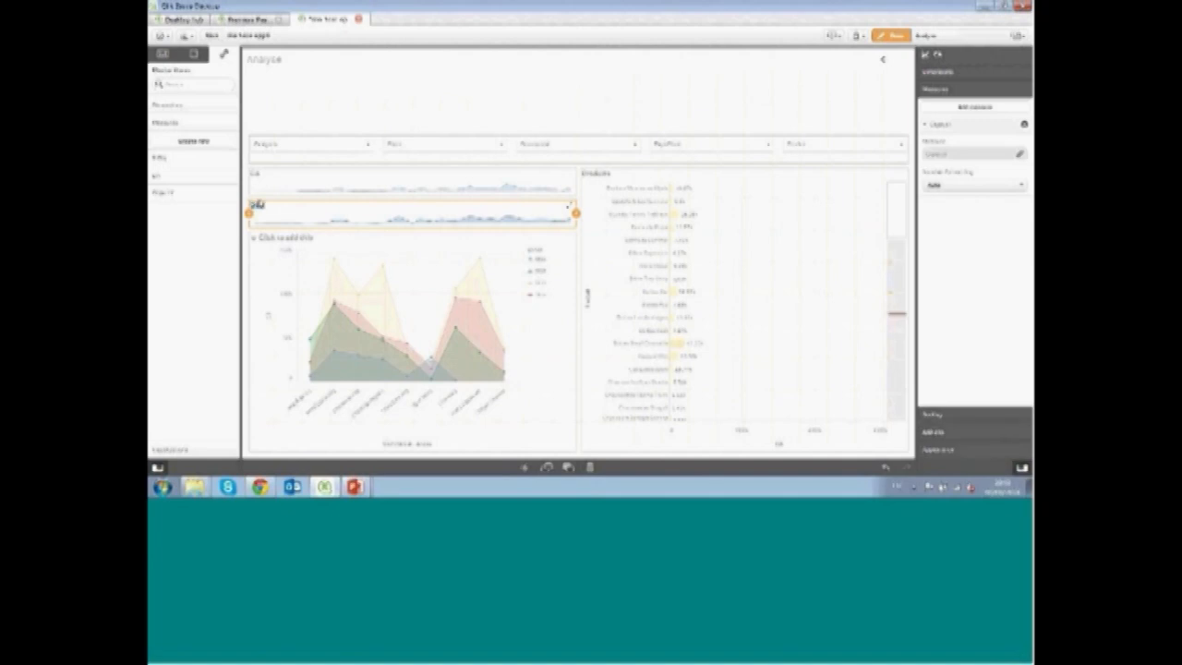
{"action": "left_click", "coordinate": [499, 102]}
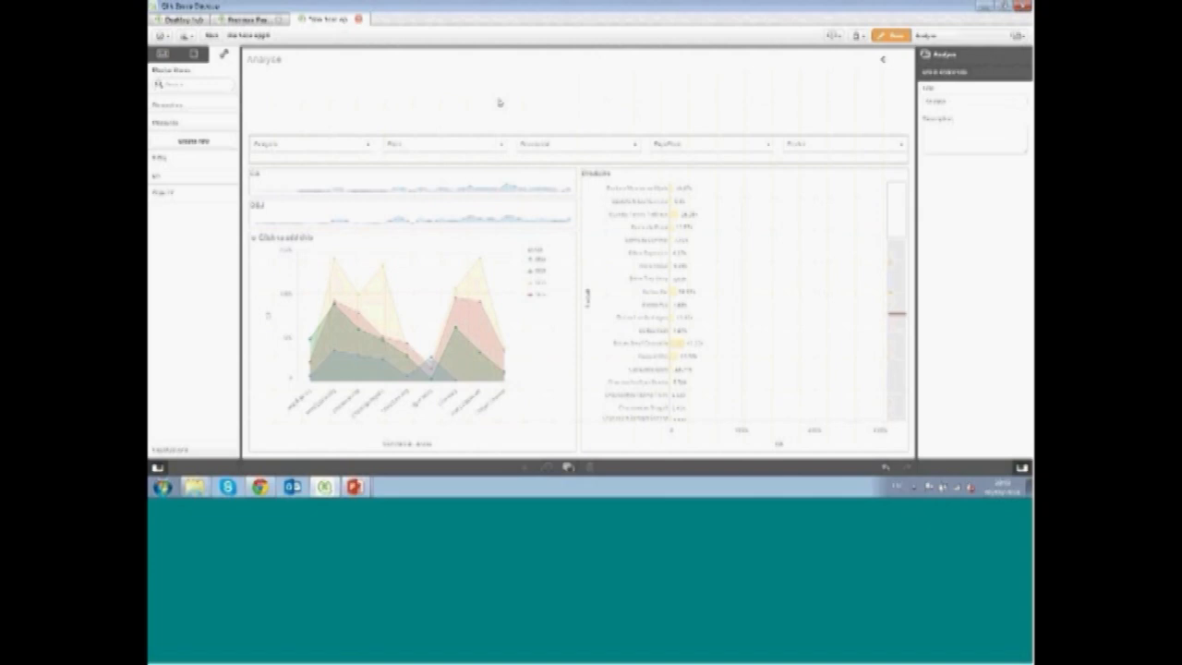
Give the lower chart a single green color instead of automatic coloring
{"action": "left_click", "coordinate": [521, 209]}
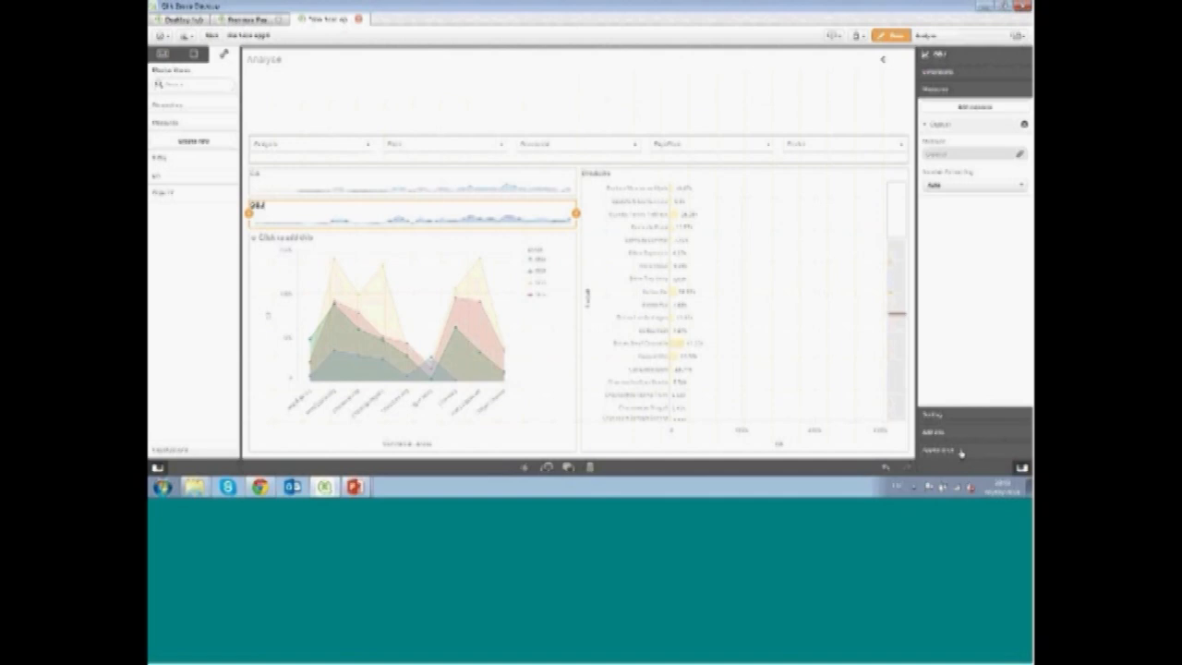
{"action": "left_click", "coordinate": [962, 449]}
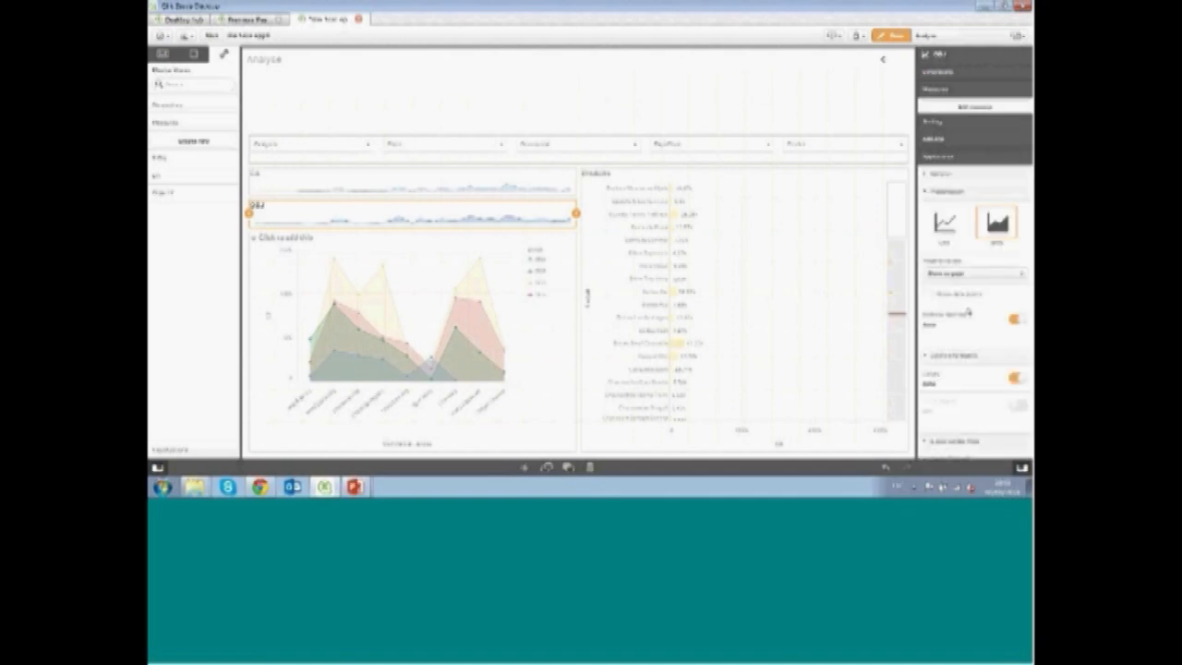
{"action": "left_click", "coordinate": [1015, 363]}
{"action": "left_click", "coordinate": [1012, 407]}
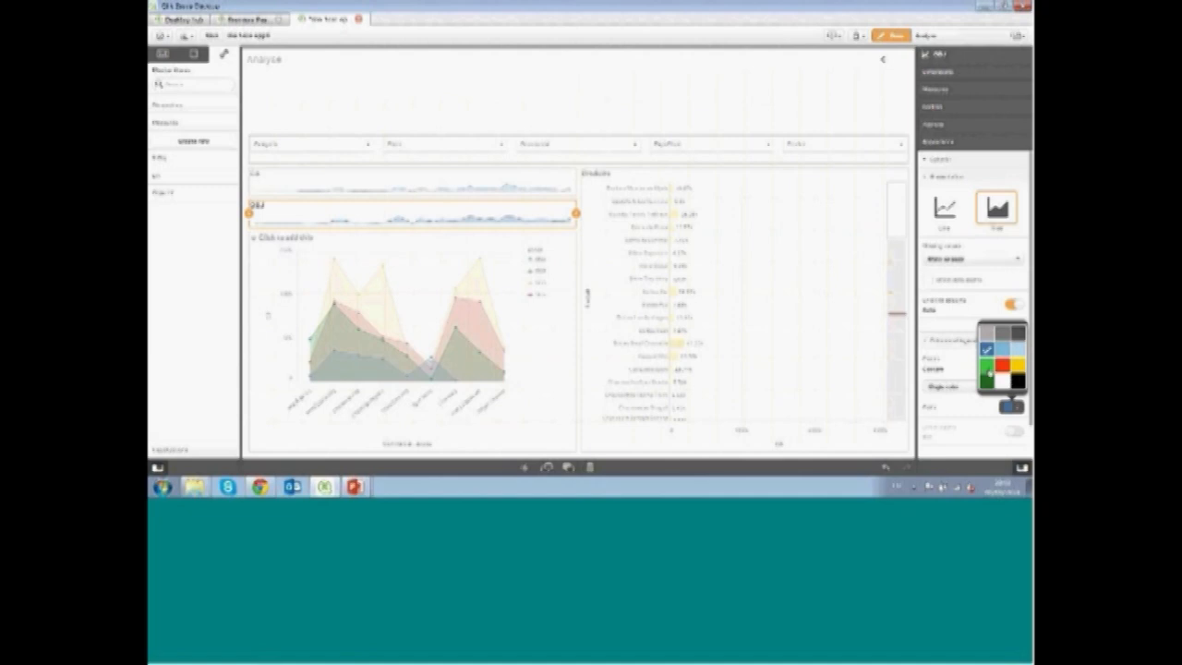
{"action": "left_click", "coordinate": [987, 380]}
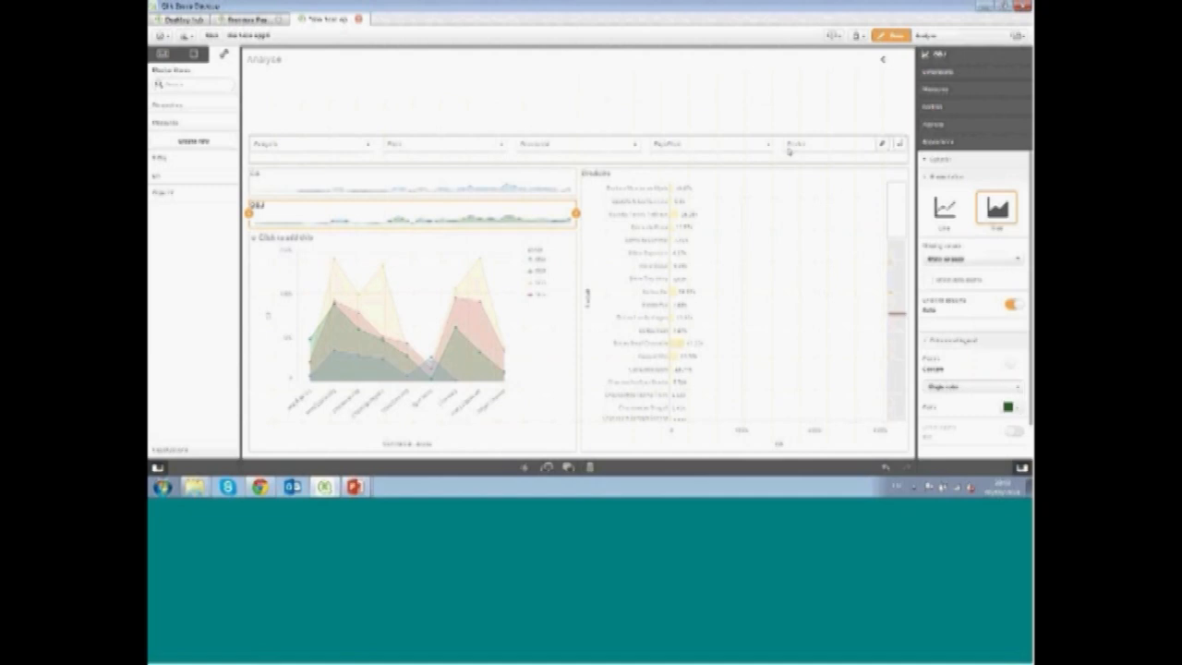
{"action": "left_click", "coordinate": [708, 105]}
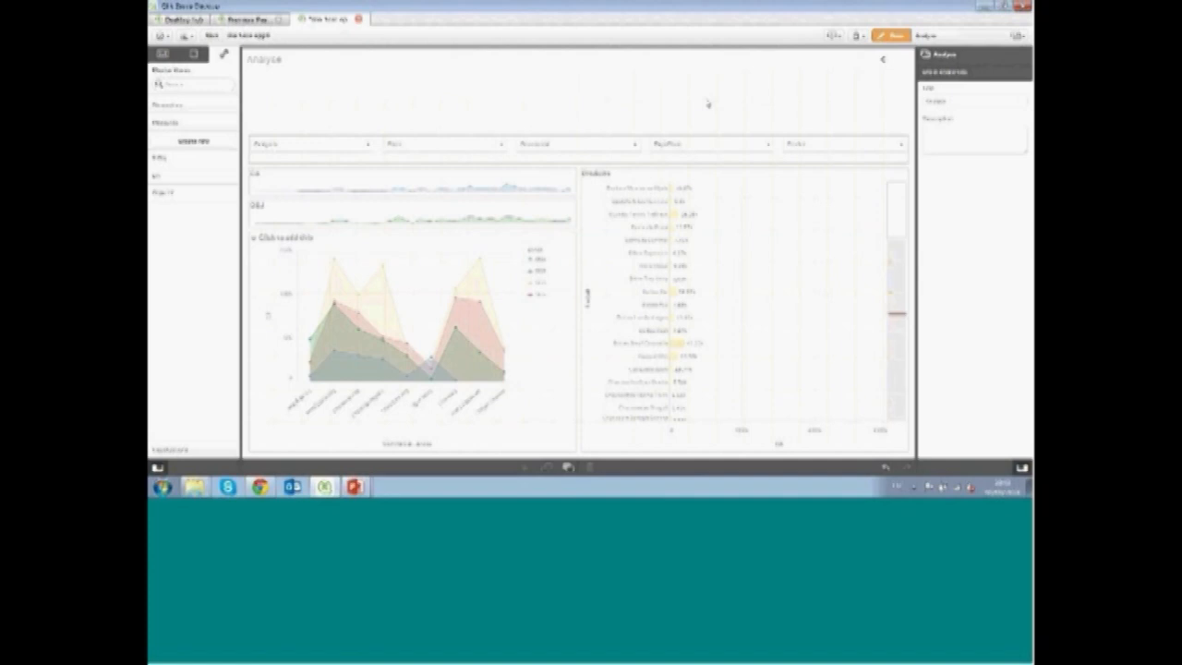
Add a text and image object across the top of the sheet with a heading beginning 'CA et'
{"action": "left_click", "coordinate": [212, 37]}
{"action": "left_click", "coordinate": [163, 54]}
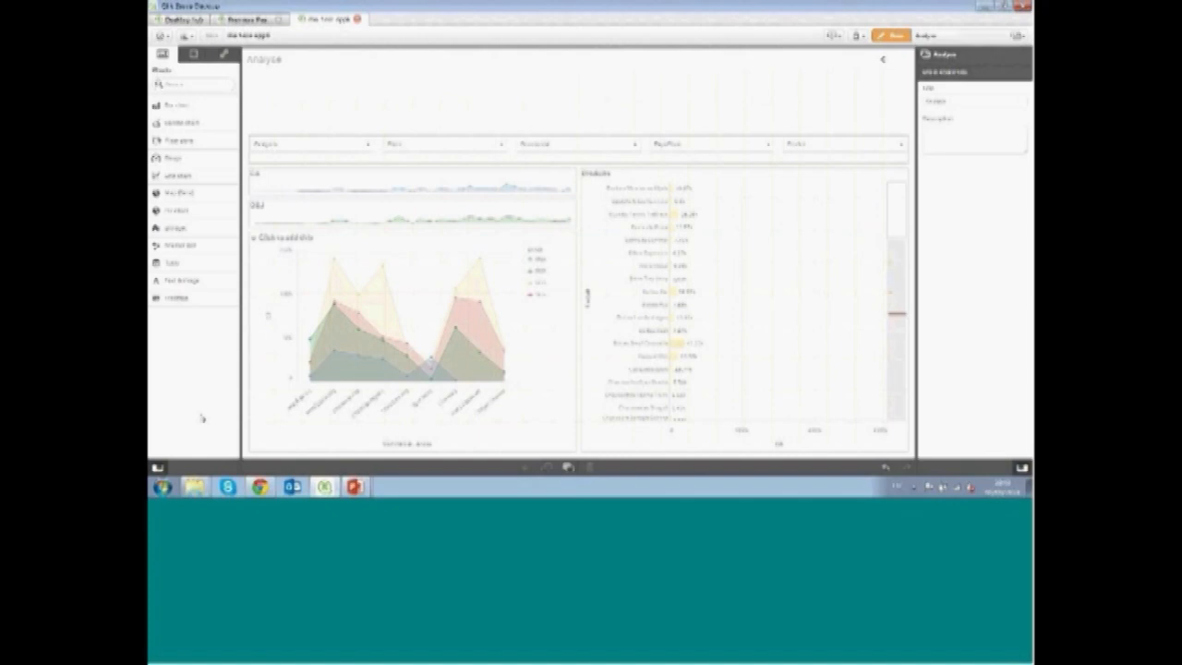
{"action": "left_click_drag", "start_coordinate": [175, 228], "coordinate": [351, 90]}
{"action": "double_click", "coordinate": [427, 108]}
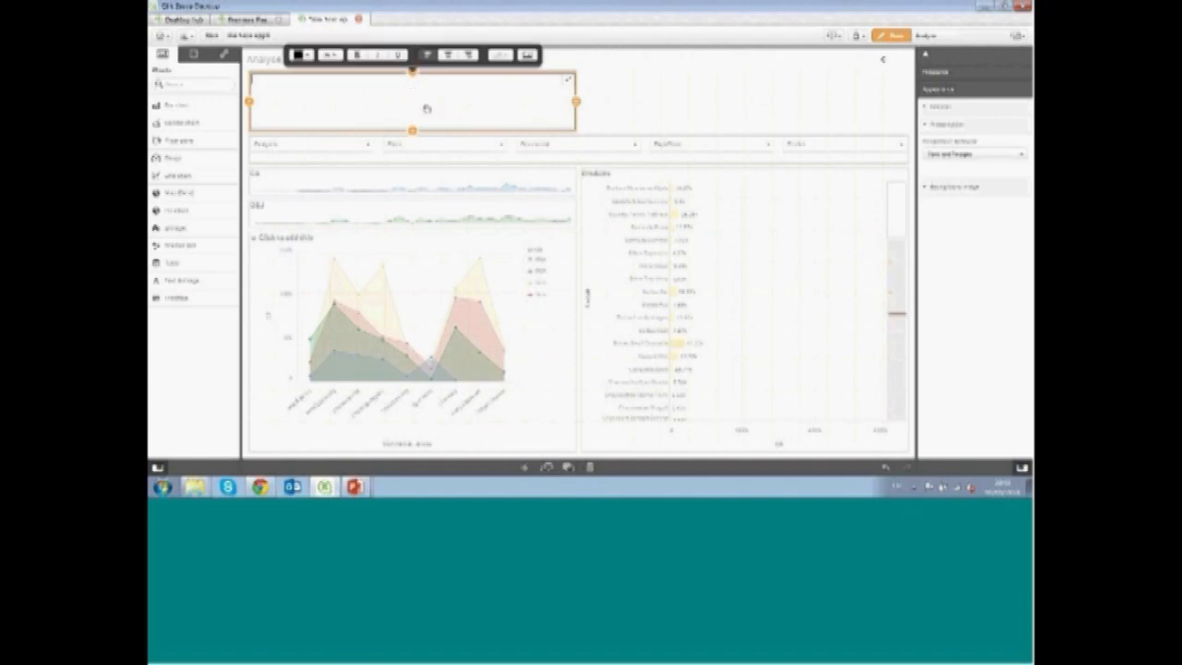
{"action": "type", "text": "CA et O"}
Drop a master measure into the text and image object
{"action": "left_click", "coordinate": [222, 55]}
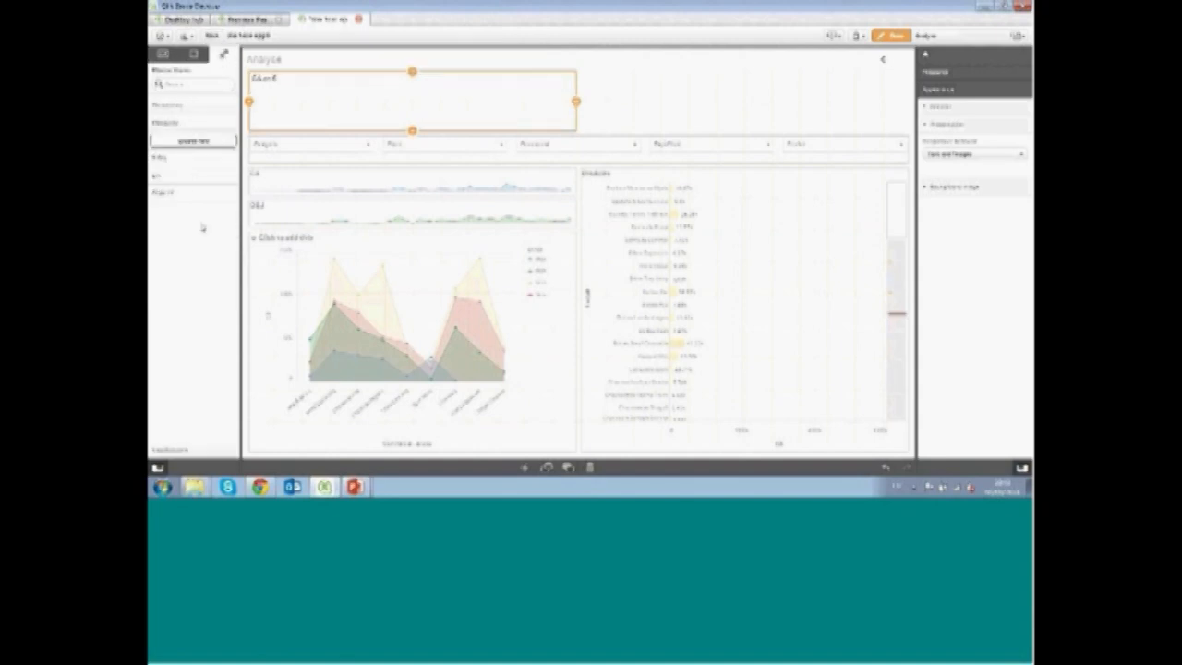
{"action": "left_click_drag", "start_coordinate": [172, 176], "coordinate": [368, 103]}
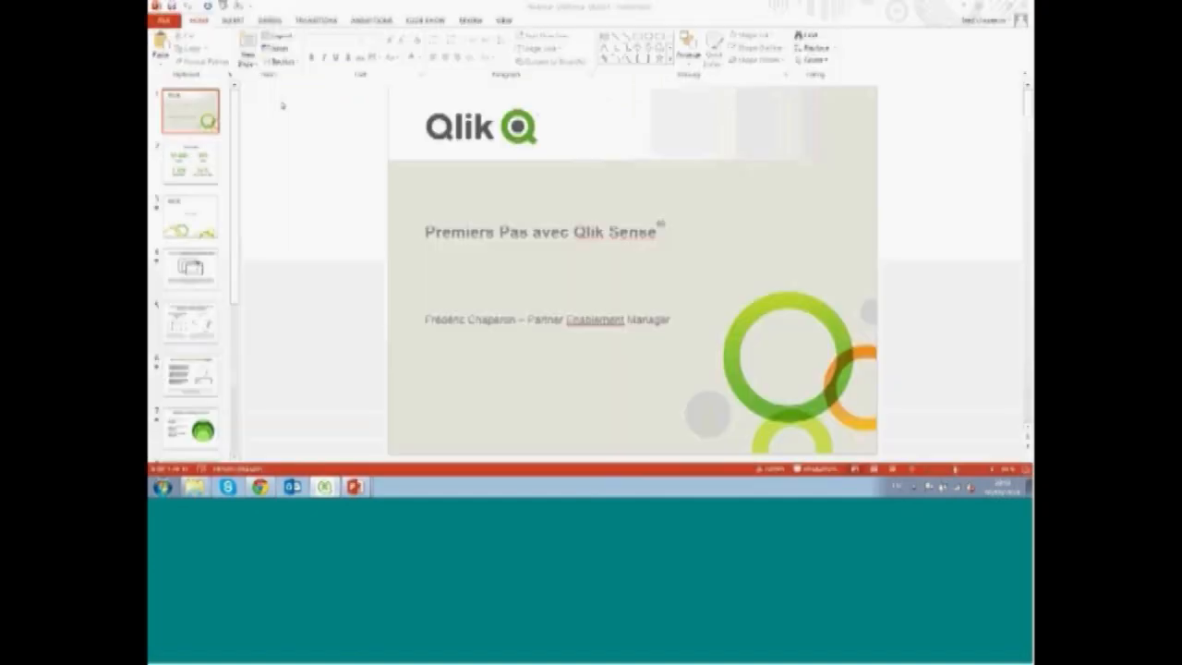
{"action": "left_click", "coordinate": [341, 488]}
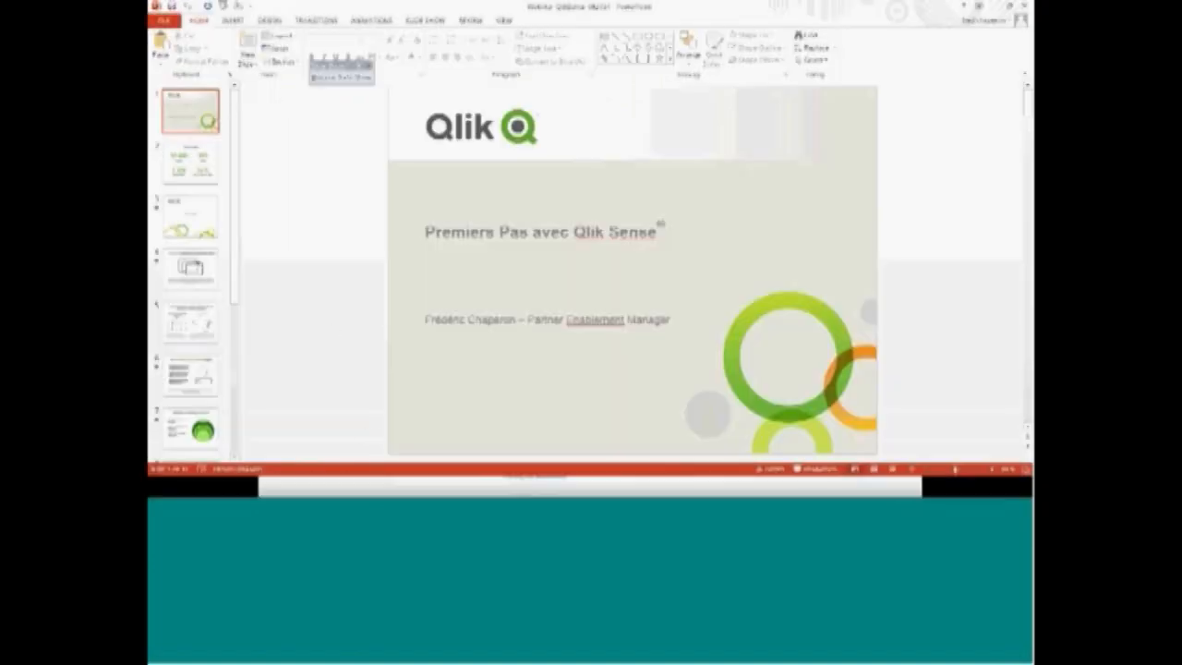
{"action": "key", "text": "alt+Tab"}
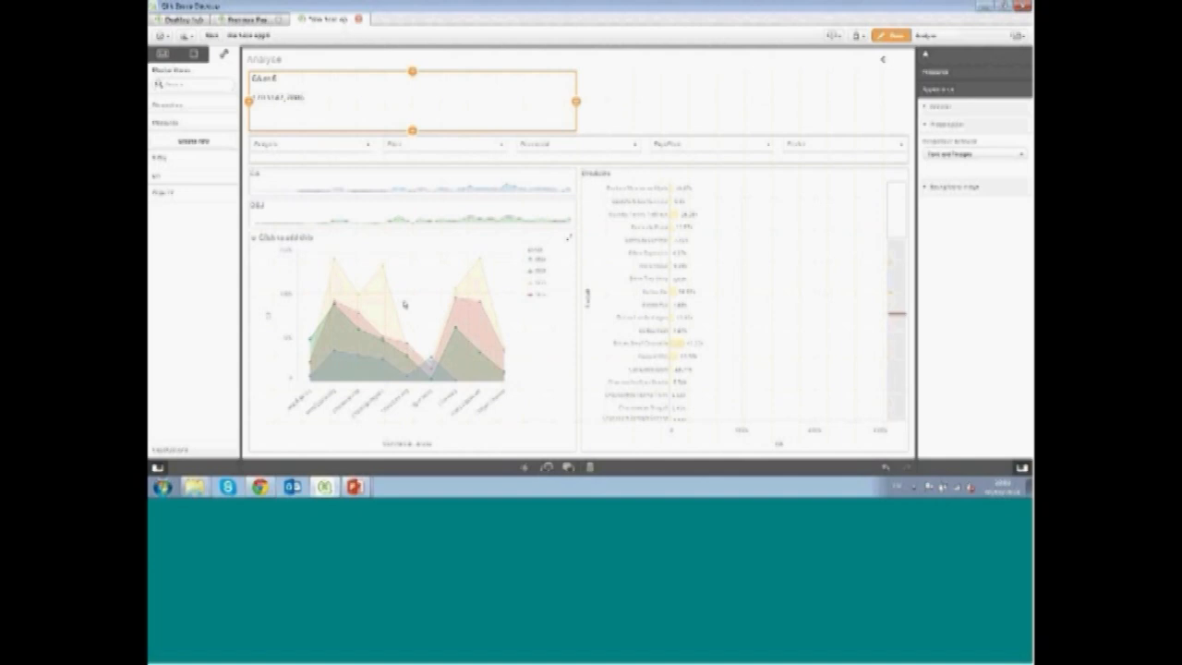
Insert an image from the media library into the text and image object
{"action": "double_click", "coordinate": [305, 104]}
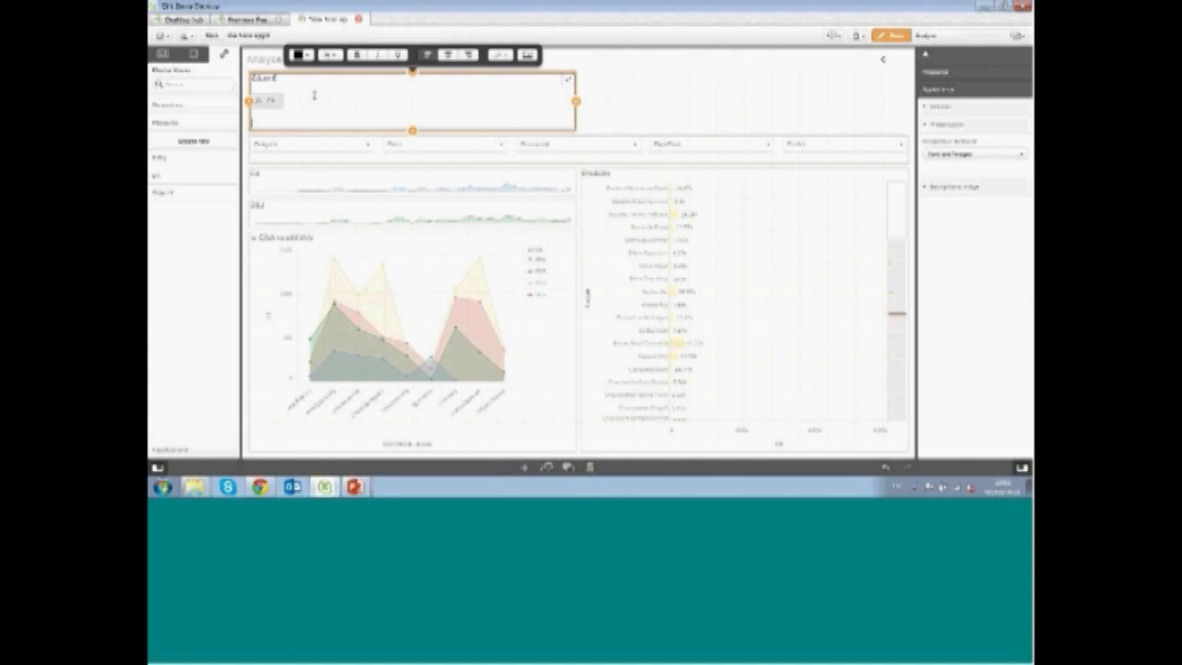
{"action": "left_click", "coordinate": [526, 55]}
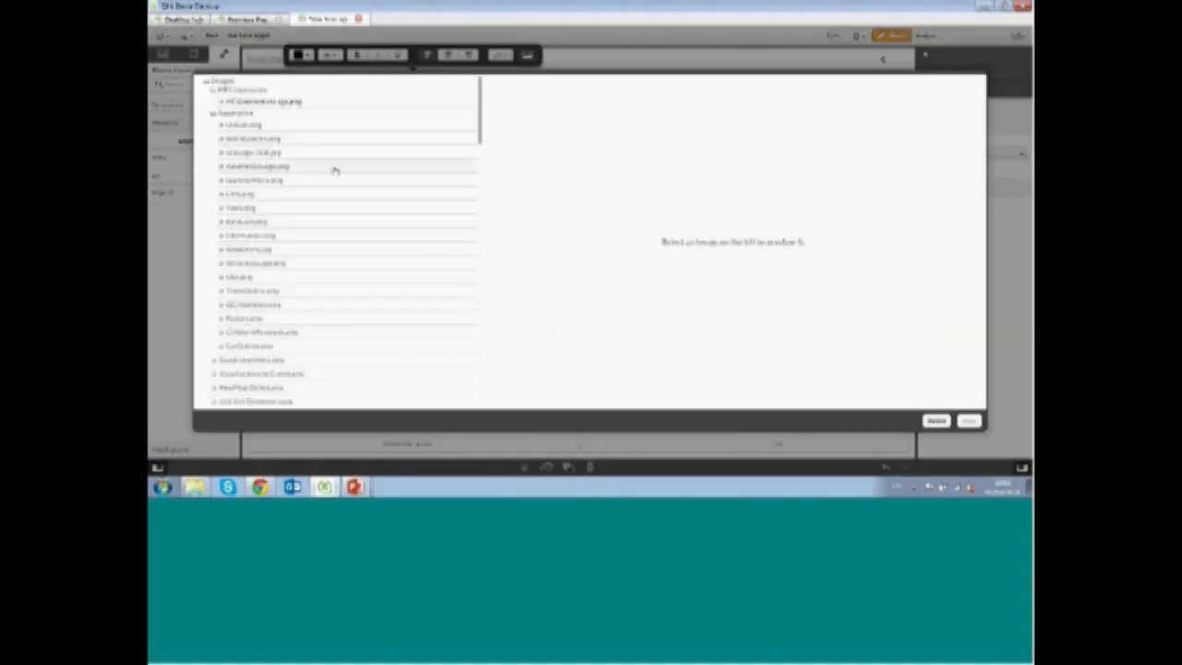
{"action": "left_click", "coordinate": [314, 223]}
{"action": "scroll", "coordinate": [314, 227], "scroll_direction": "down", "scroll_amount": 10}
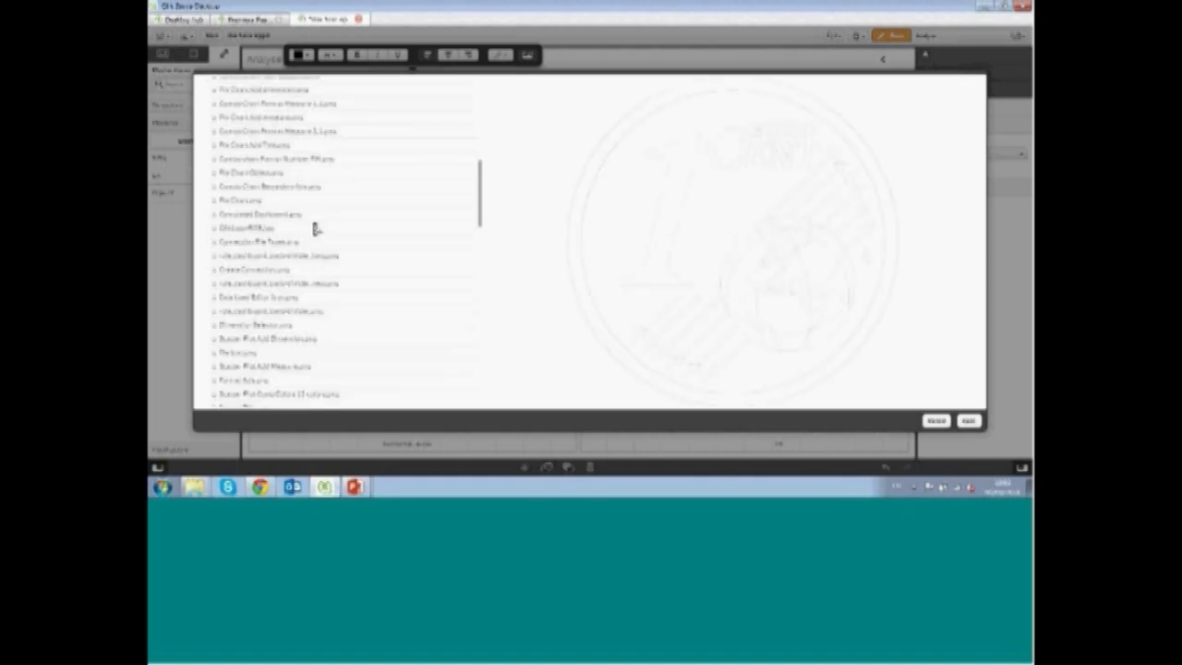
{"action": "scroll", "coordinate": [314, 228], "scroll_direction": "down", "scroll_amount": 10}
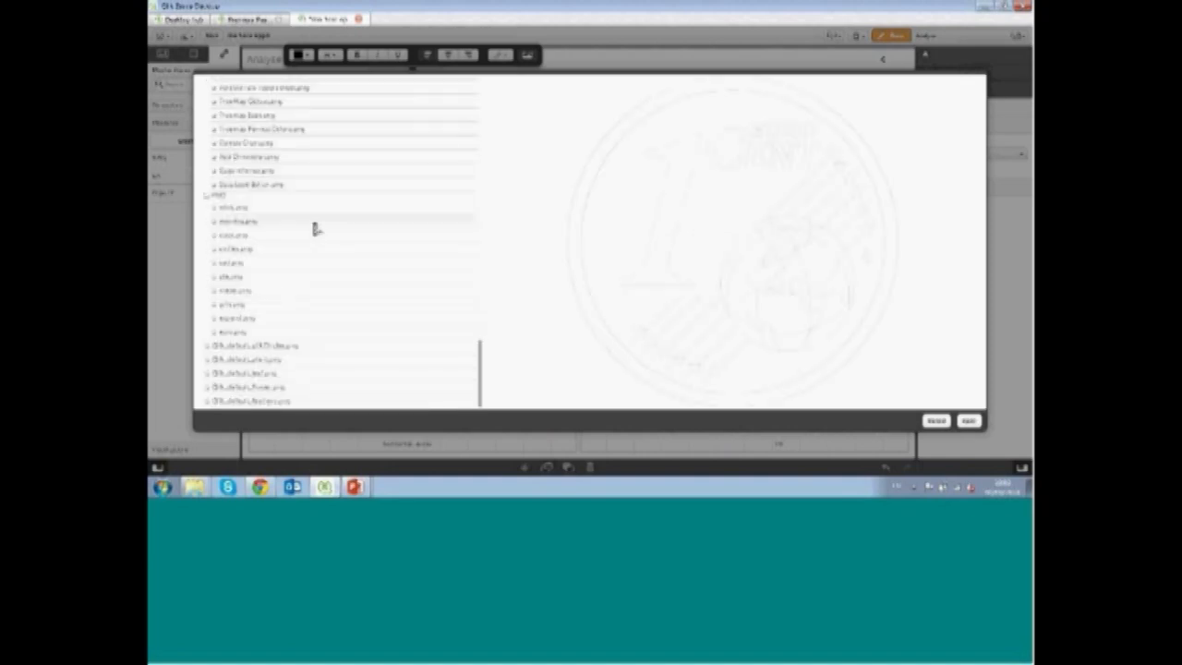
{"action": "left_click", "coordinate": [296, 345]}
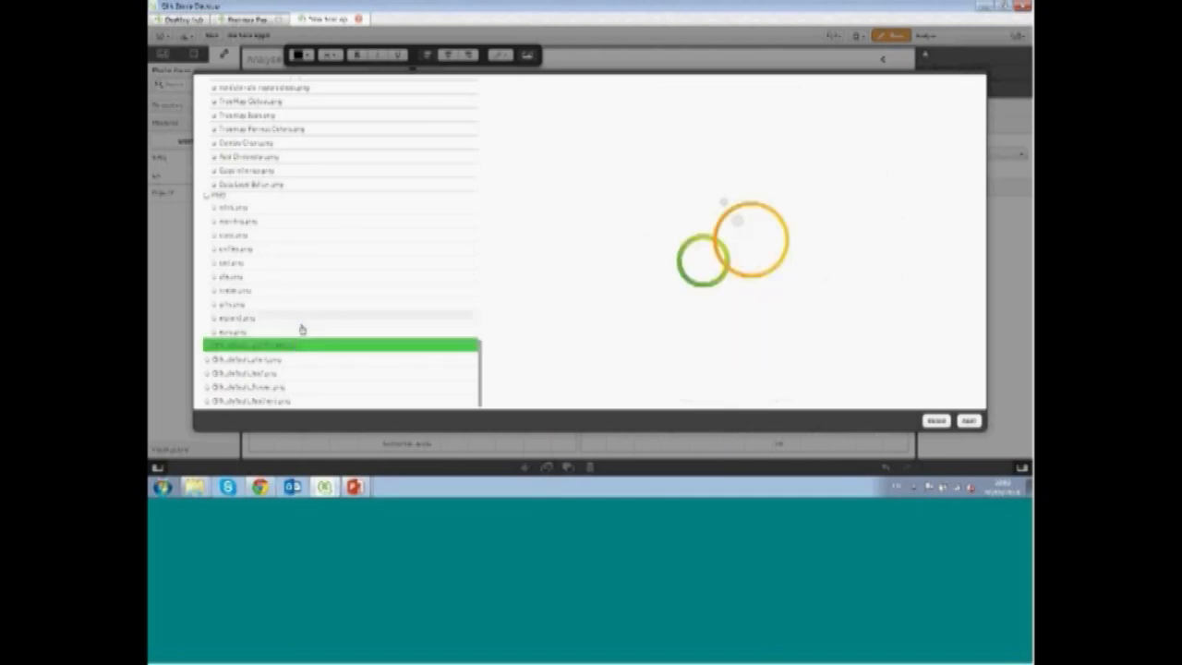
{"action": "left_click", "coordinate": [304, 294]}
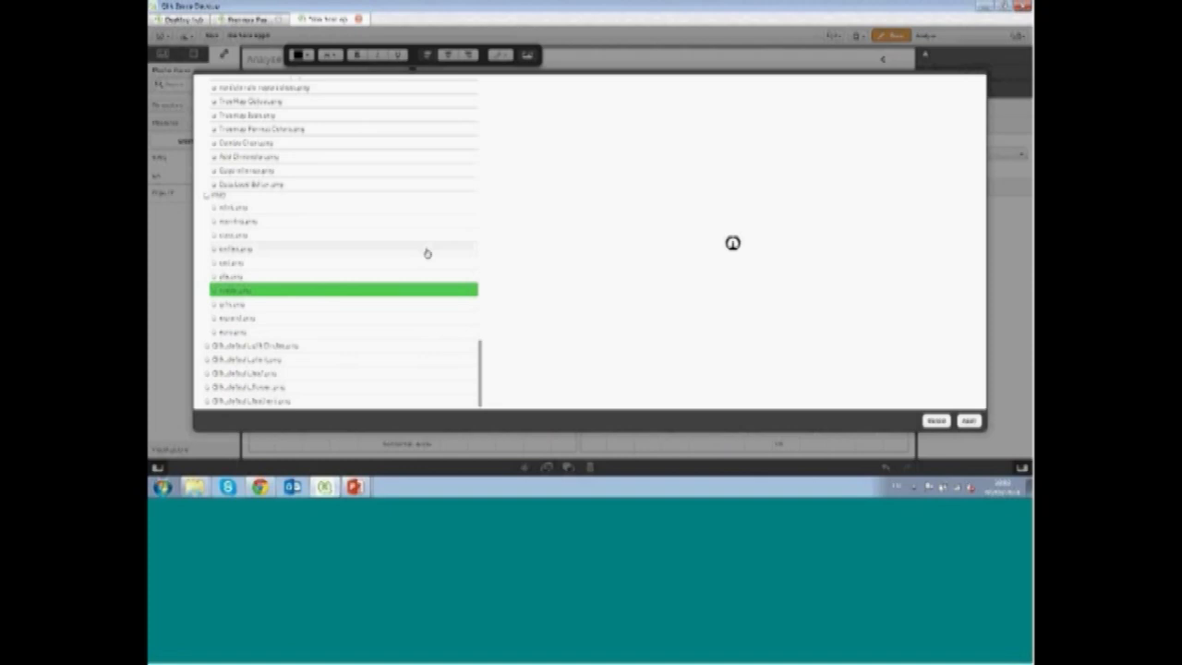
{"action": "left_click", "coordinate": [331, 208]}
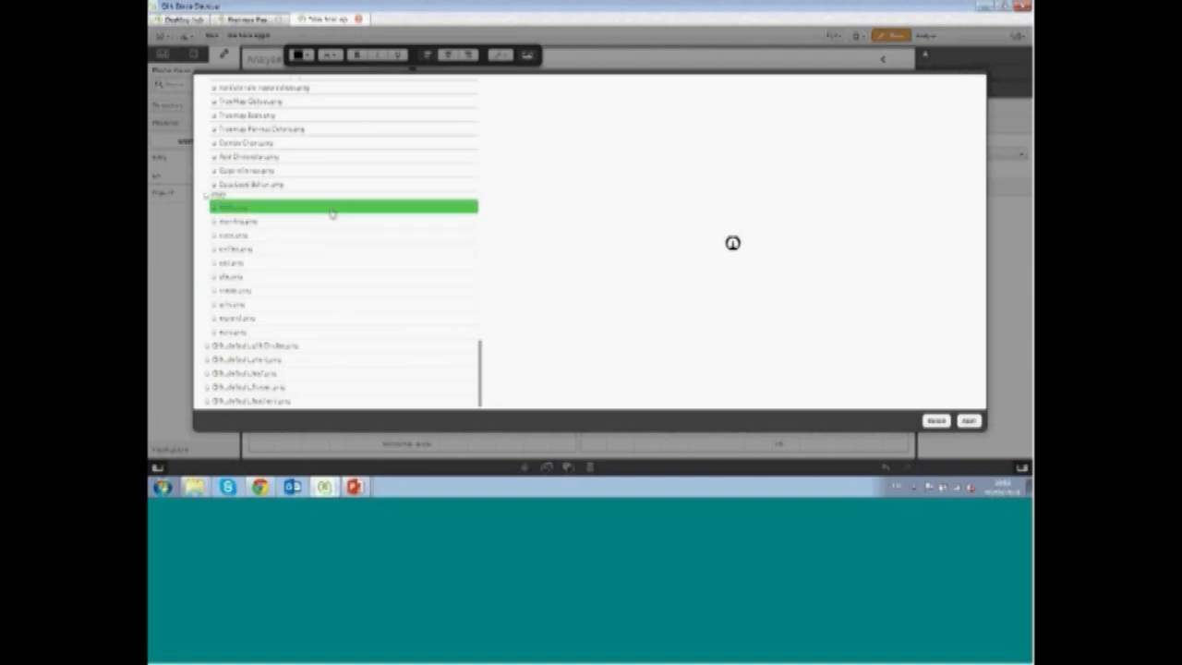
{"action": "left_click", "coordinate": [967, 421]}
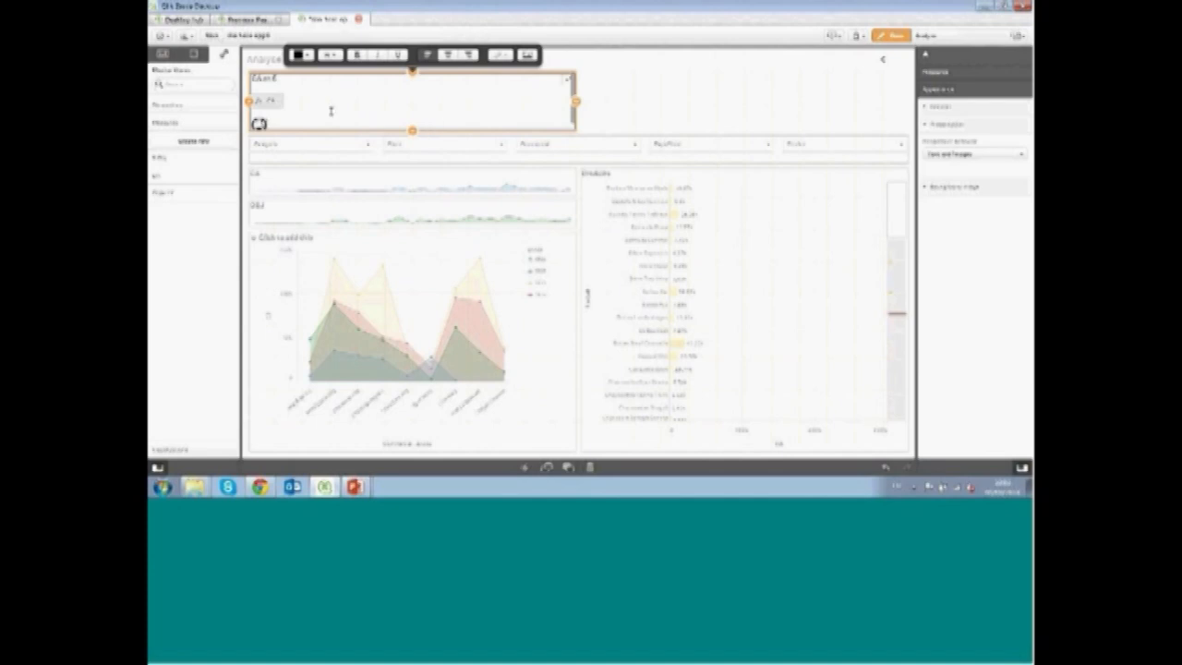
Format the whole text object's content with a grey font color, a larger font size and centered alignment
{"action": "left_click", "coordinate": [635, 74]}
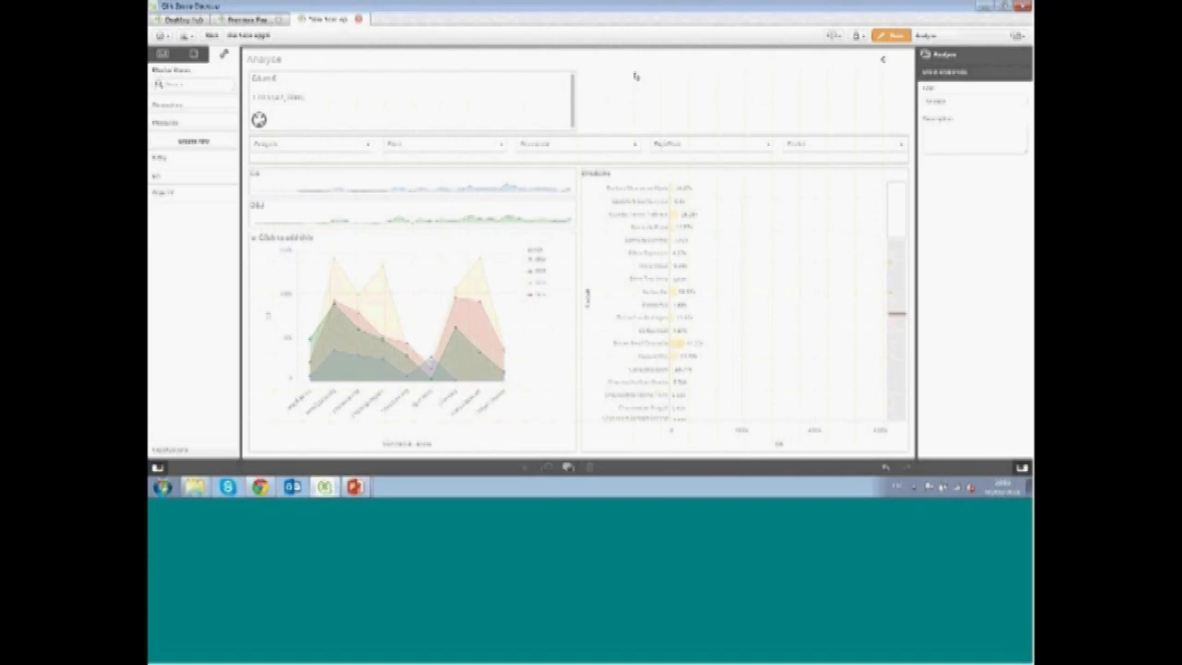
{"action": "left_click", "coordinate": [453, 109]}
{"action": "left_click", "coordinate": [307, 103]}
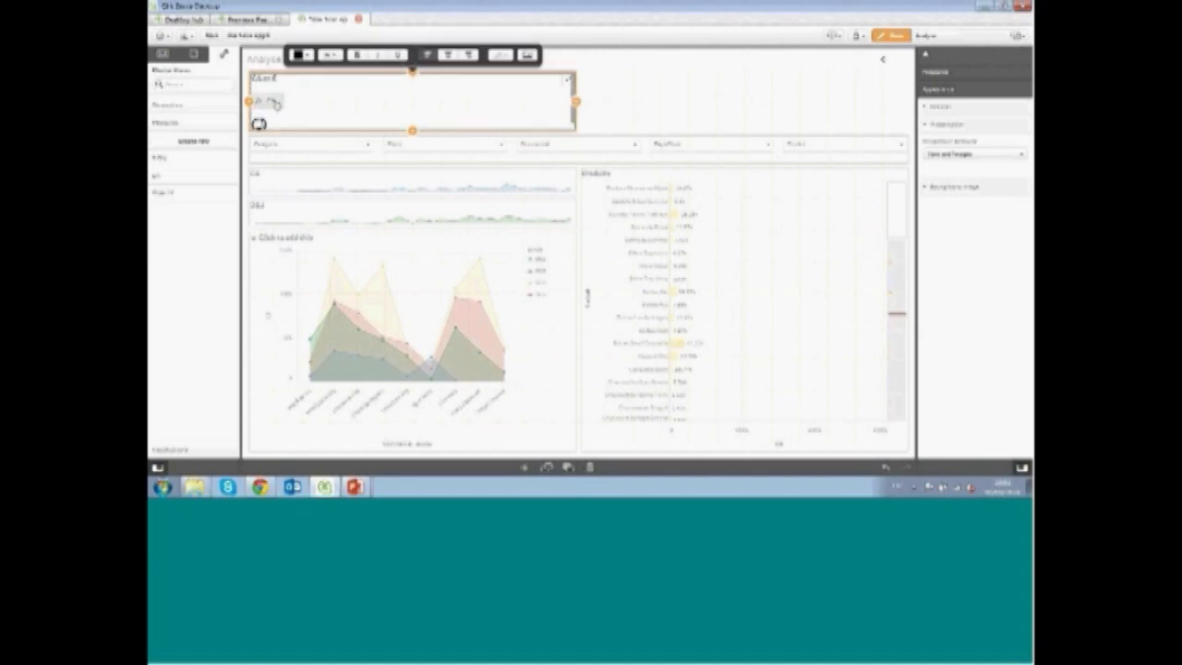
{"action": "key", "text": "ctrl+a"}
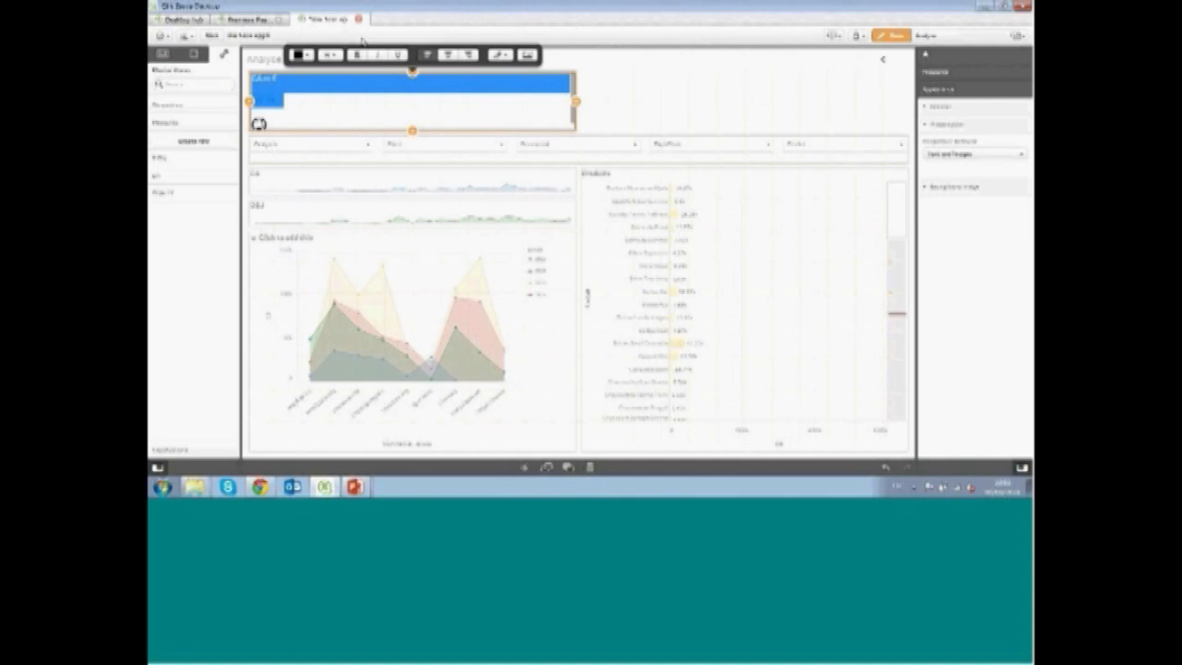
{"action": "left_click", "coordinate": [308, 55]}
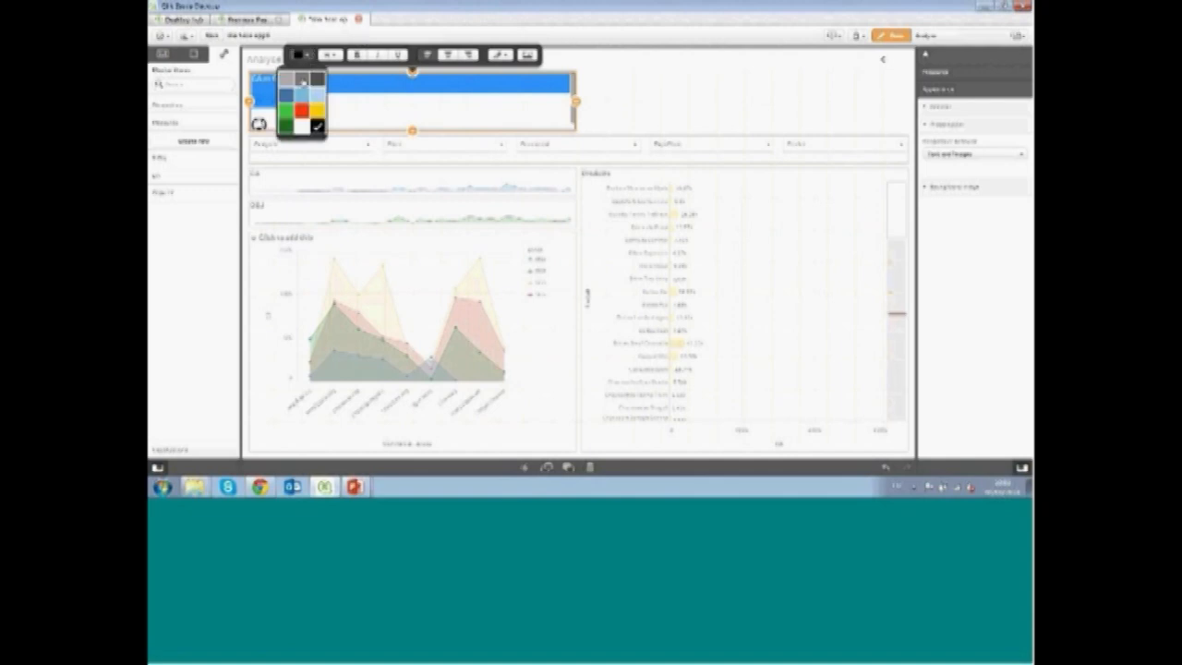
{"action": "left_click", "coordinate": [302, 91]}
{"action": "left_click", "coordinate": [330, 55]}
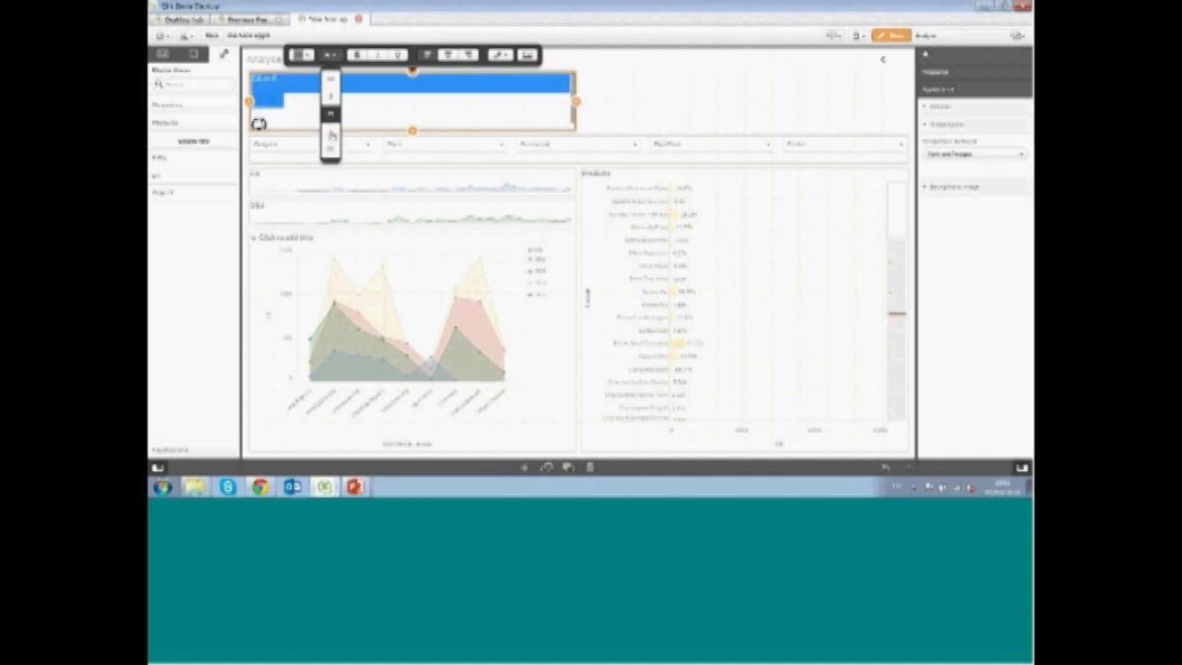
{"action": "left_click", "coordinate": [332, 154]}
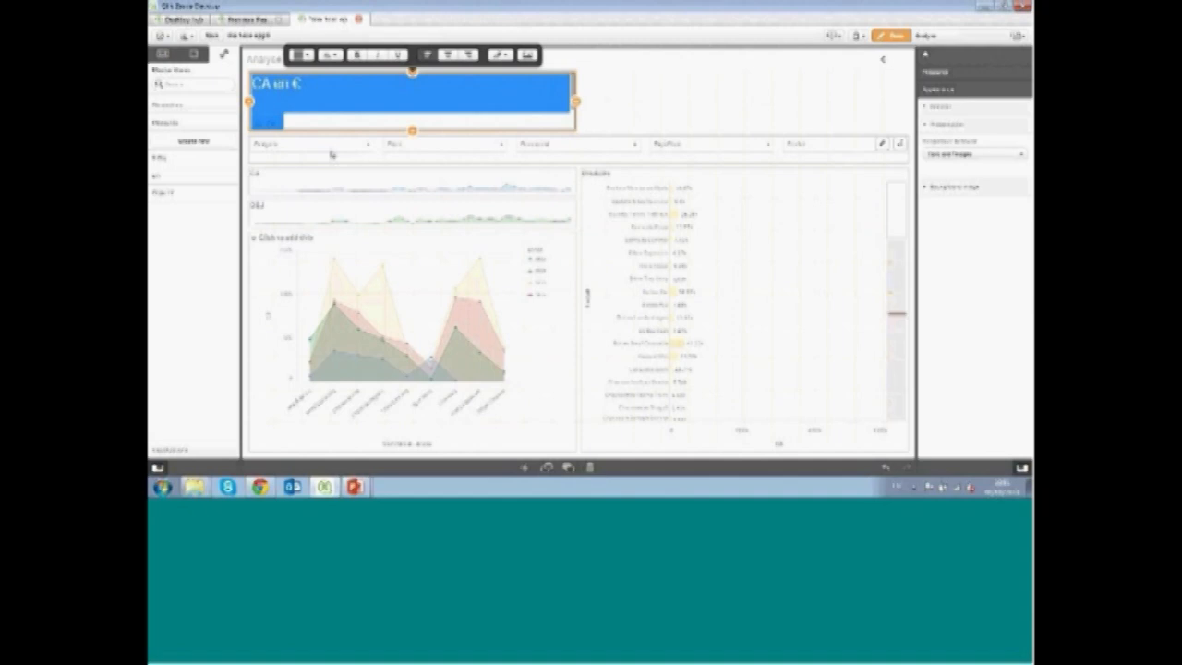
{"action": "left_click", "coordinate": [448, 56]}
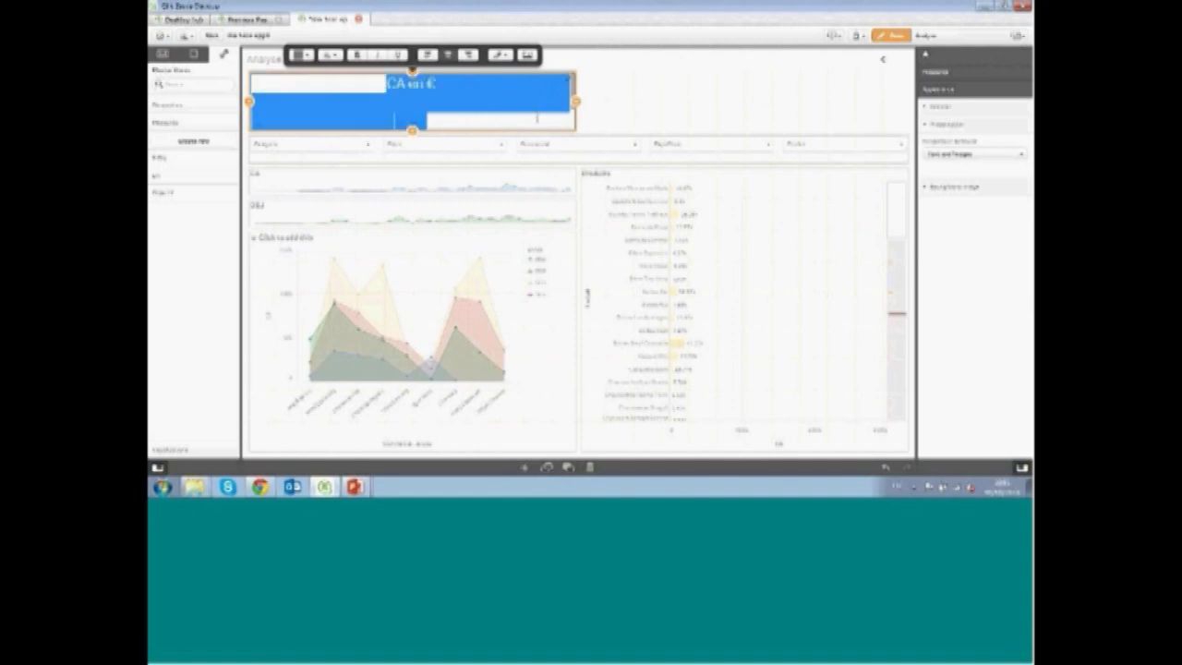
{"action": "left_click", "coordinate": [659, 98]}
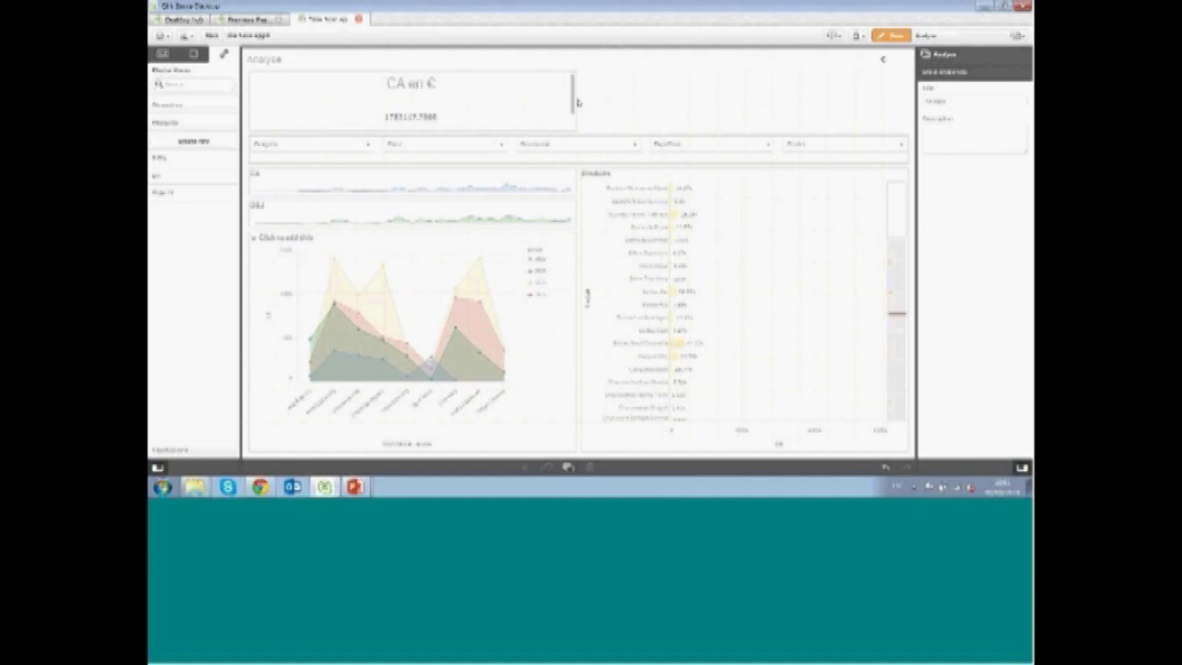
Delete the blank line so the measure value sits directly under the heading
{"action": "left_click", "coordinate": [256, 120]}
{"action": "double_click", "coordinate": [541, 121]}
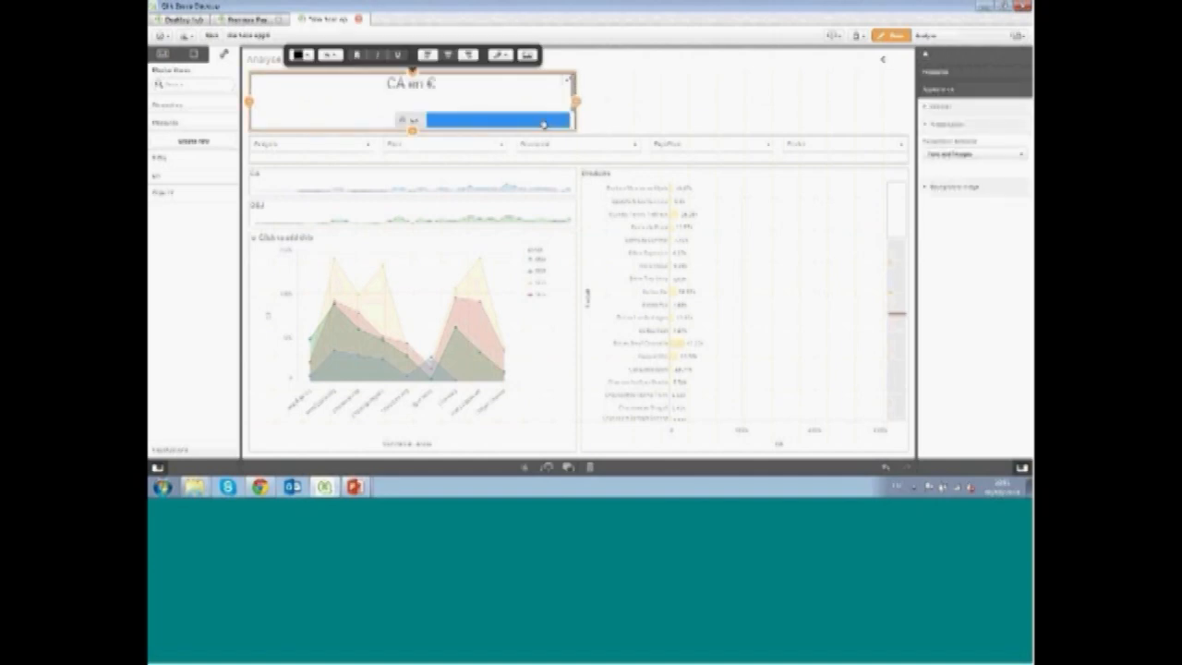
{"action": "left_click", "coordinate": [543, 122]}
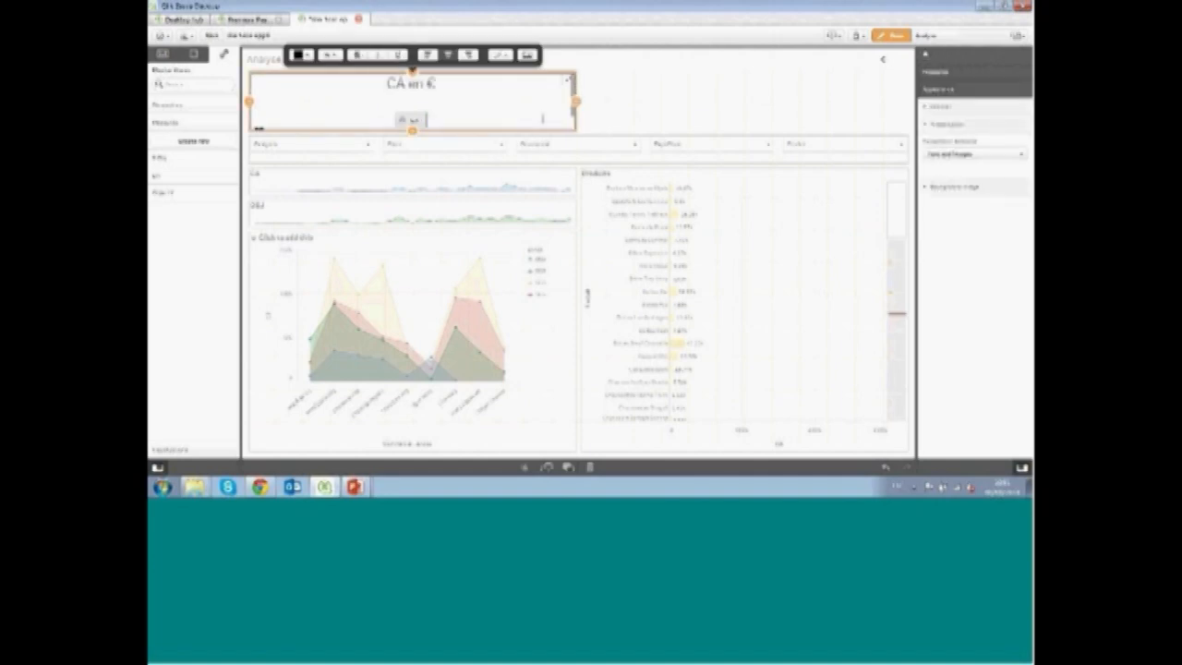
{"action": "left_click", "coordinate": [424, 103]}
{"action": "key", "text": "Delete"}
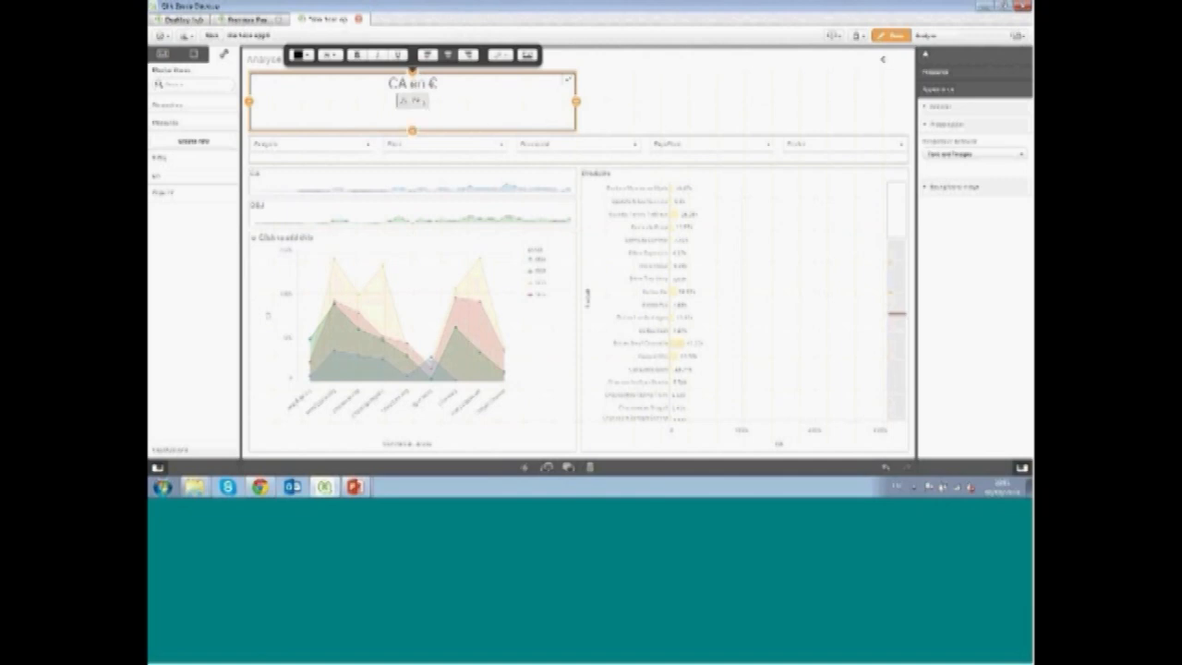
{"action": "left_click", "coordinate": [640, 115]}
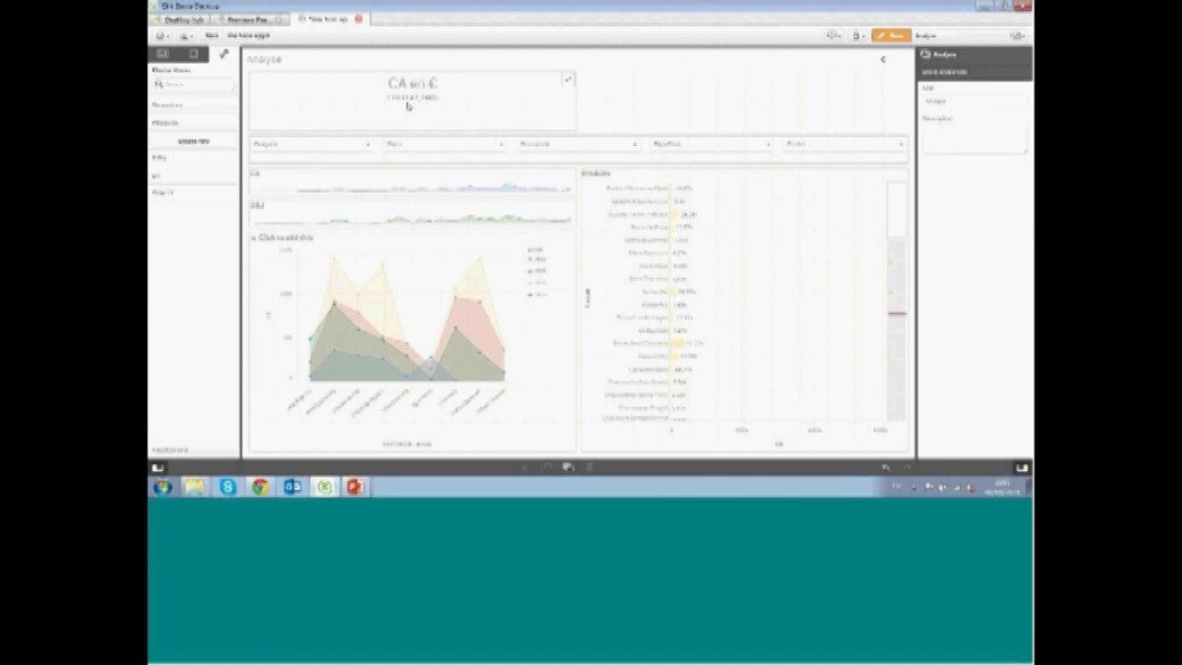
Enlarge the measure value's font and color it grey
{"action": "left_click", "coordinate": [415, 103]}
{"action": "left_click", "coordinate": [414, 103]}
{"action": "left_click", "coordinate": [412, 101]}
{"action": "left_click", "coordinate": [333, 55]}
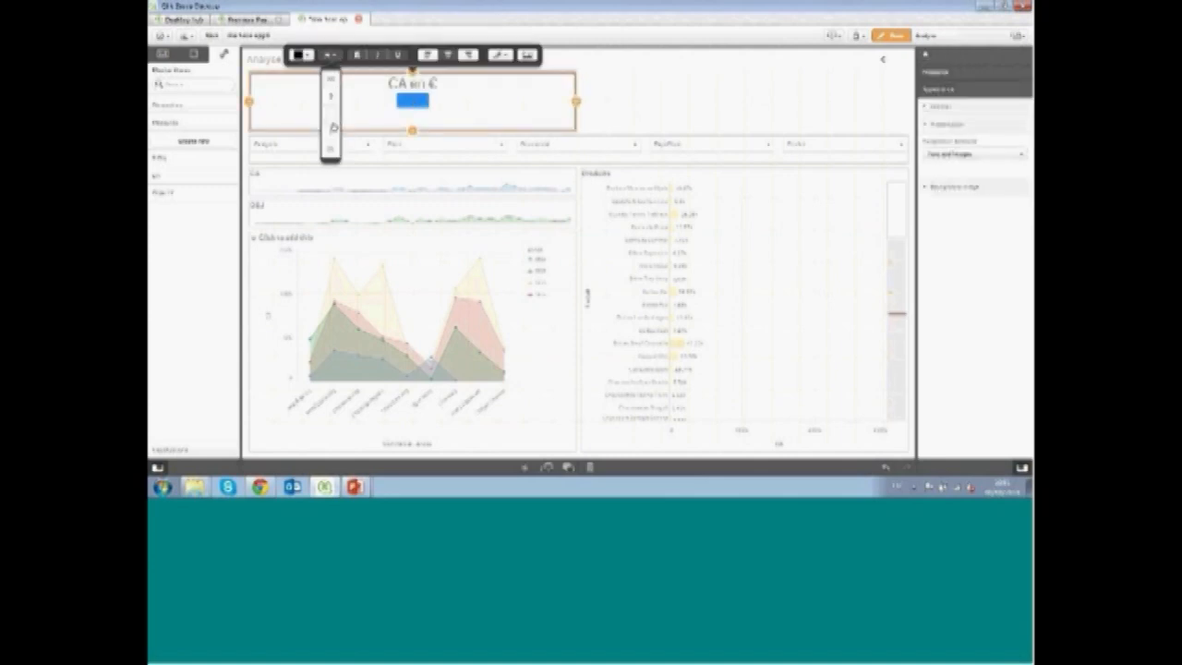
{"action": "left_click", "coordinate": [333, 123]}
{"action": "left_click", "coordinate": [309, 55]}
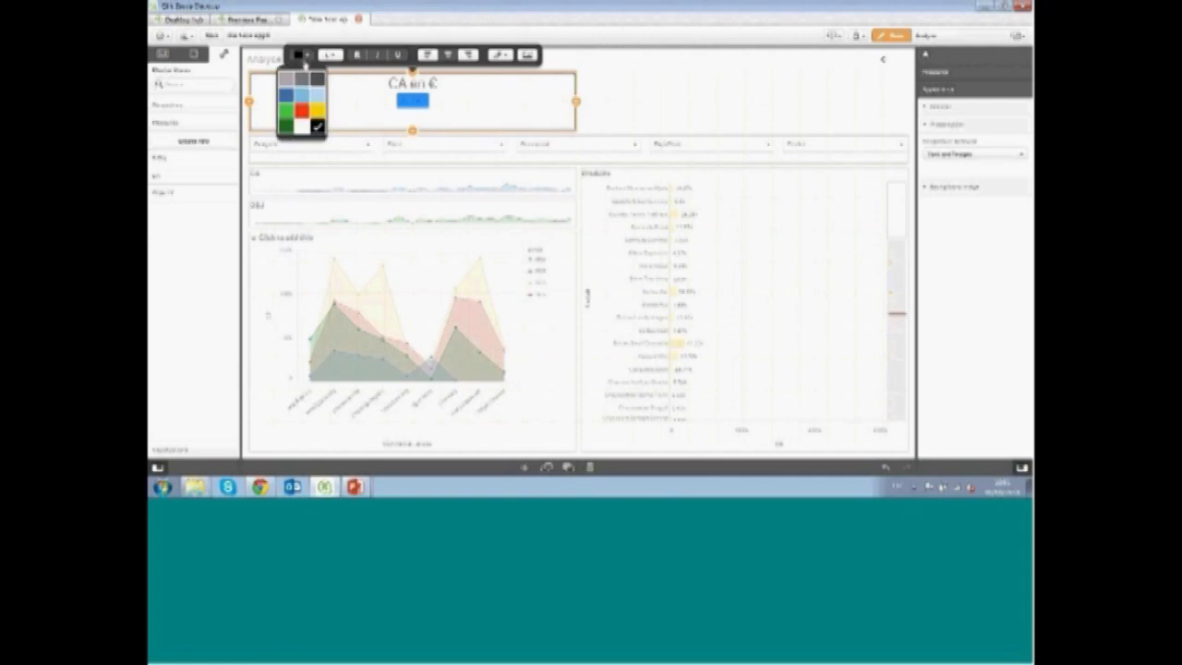
{"action": "left_click", "coordinate": [304, 83]}
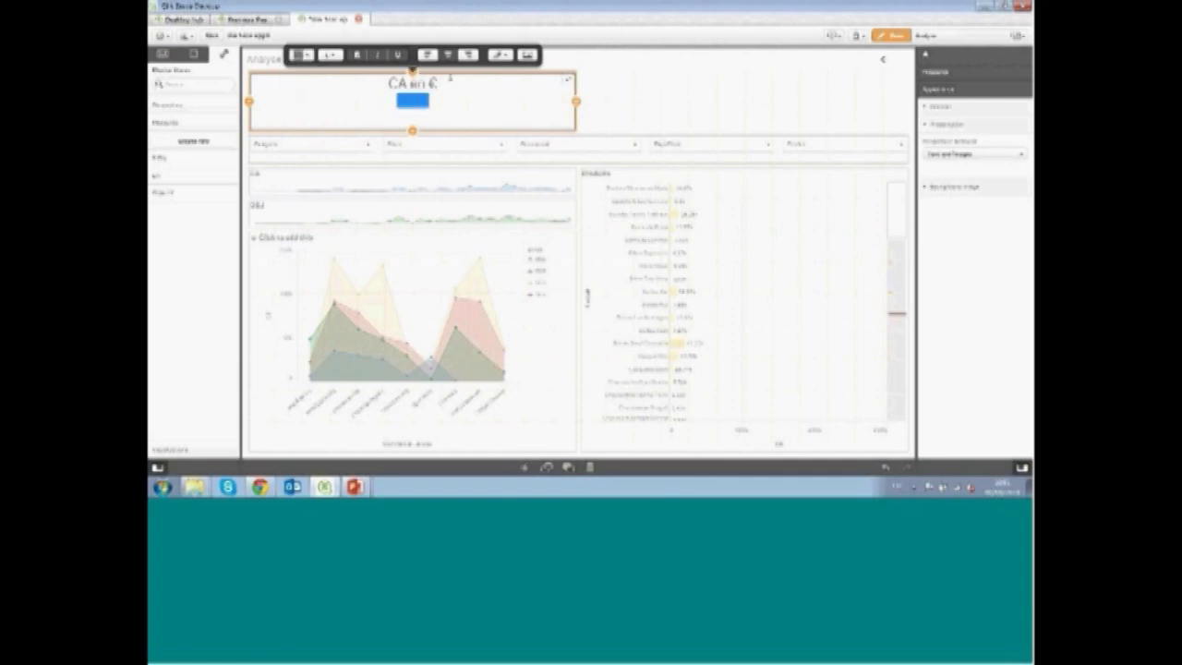
Set the measure's number formatting to Number with a format without decimals
{"action": "left_click", "coordinate": [931, 72]}
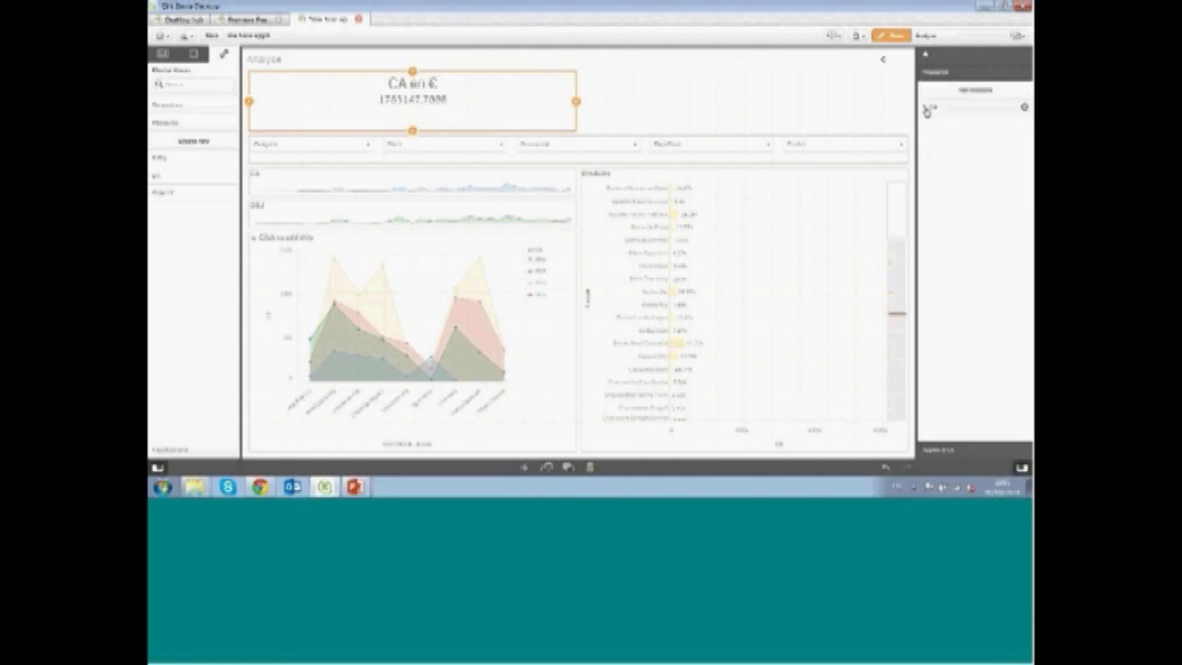
{"action": "left_click", "coordinate": [931, 107]}
{"action": "left_click", "coordinate": [967, 174]}
{"action": "left_click", "coordinate": [959, 188]}
{"action": "left_click", "coordinate": [960, 214]}
{"action": "left_click", "coordinate": [945, 226]}
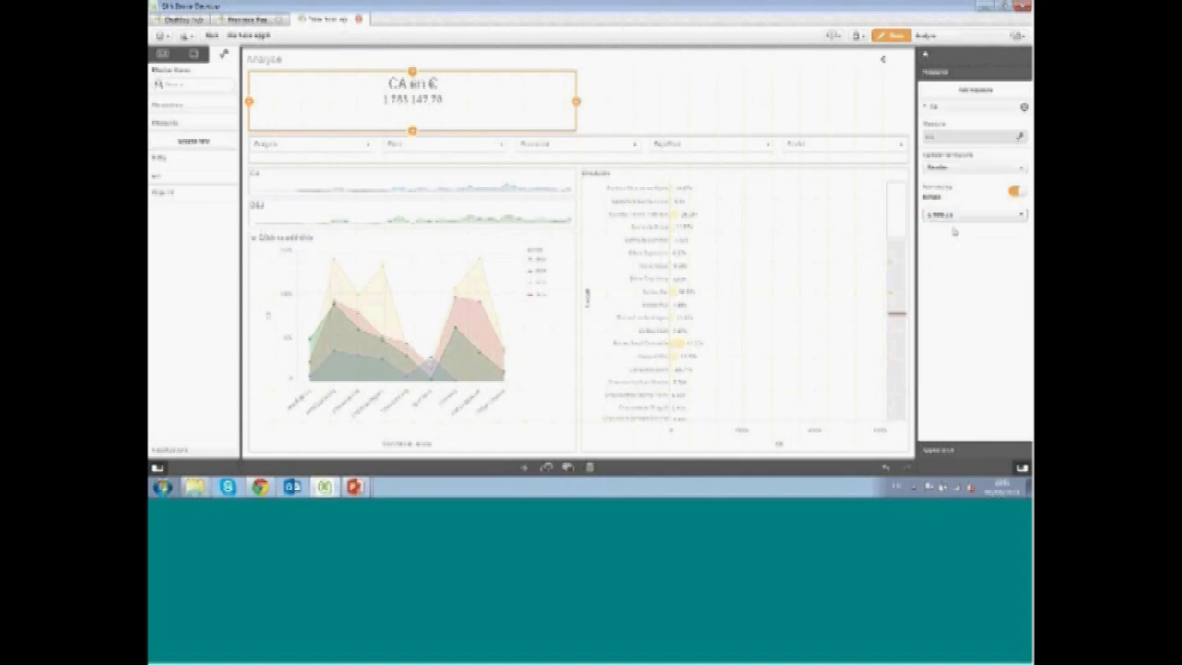
{"action": "left_click", "coordinate": [666, 99]}
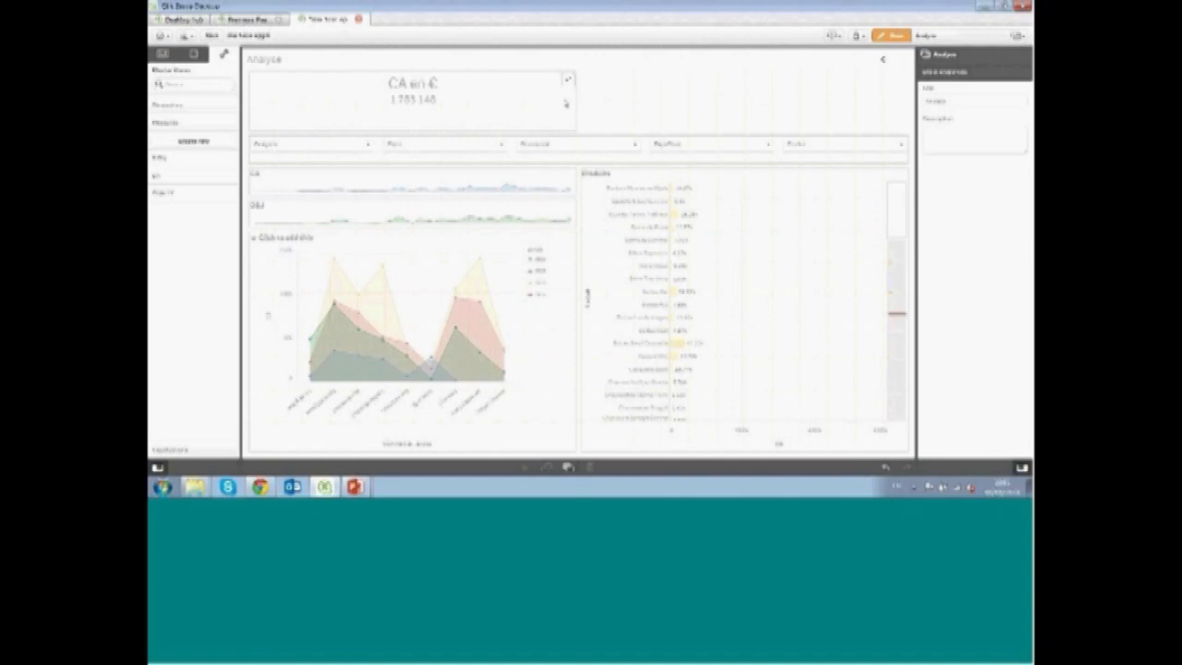
Narrow the text object to about a third of the sheet's width
{"action": "left_click", "coordinate": [566, 104]}
{"action": "left_click_drag", "start_coordinate": [579, 103], "coordinate": [438, 106]}
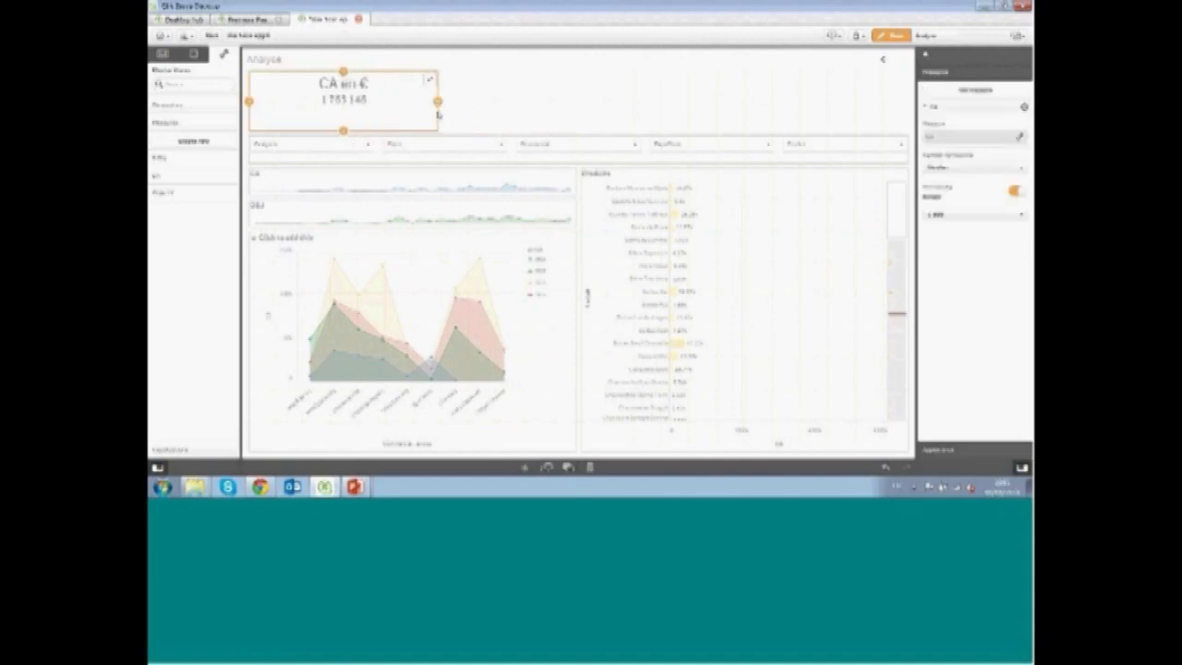
Copy and paste the text object, then resize the copy to fill the sheet's top-right corner
{"action": "right_click", "coordinate": [420, 115]}
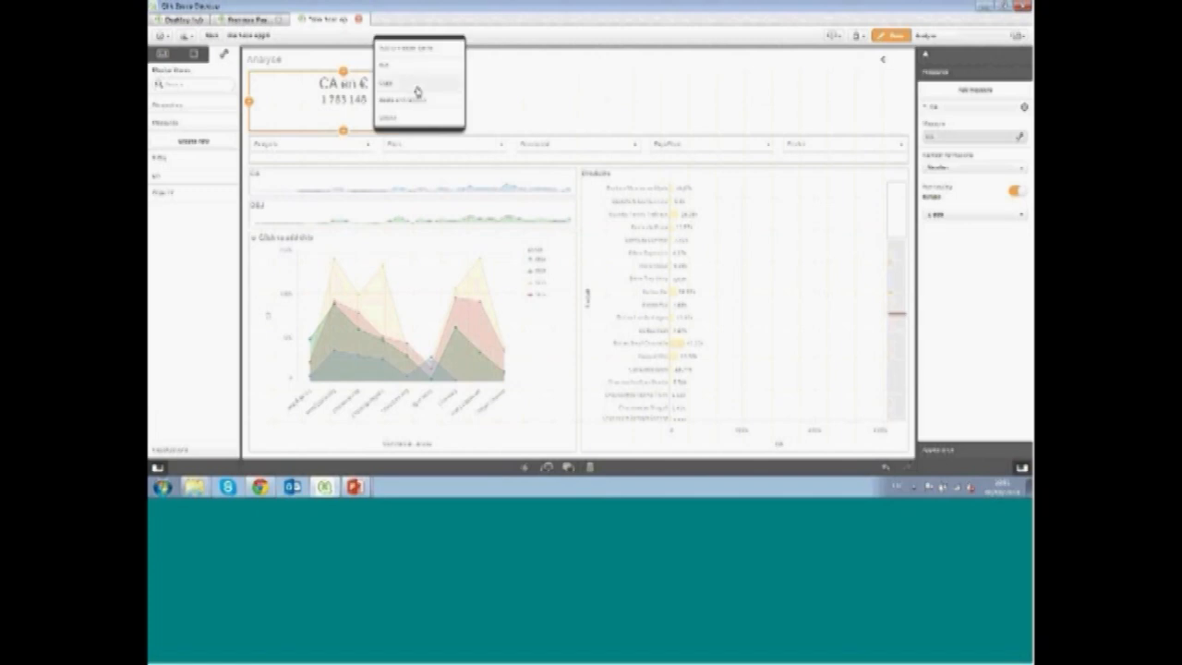
{"action": "left_click", "coordinate": [522, 90]}
{"action": "right_click", "coordinate": [522, 91]}
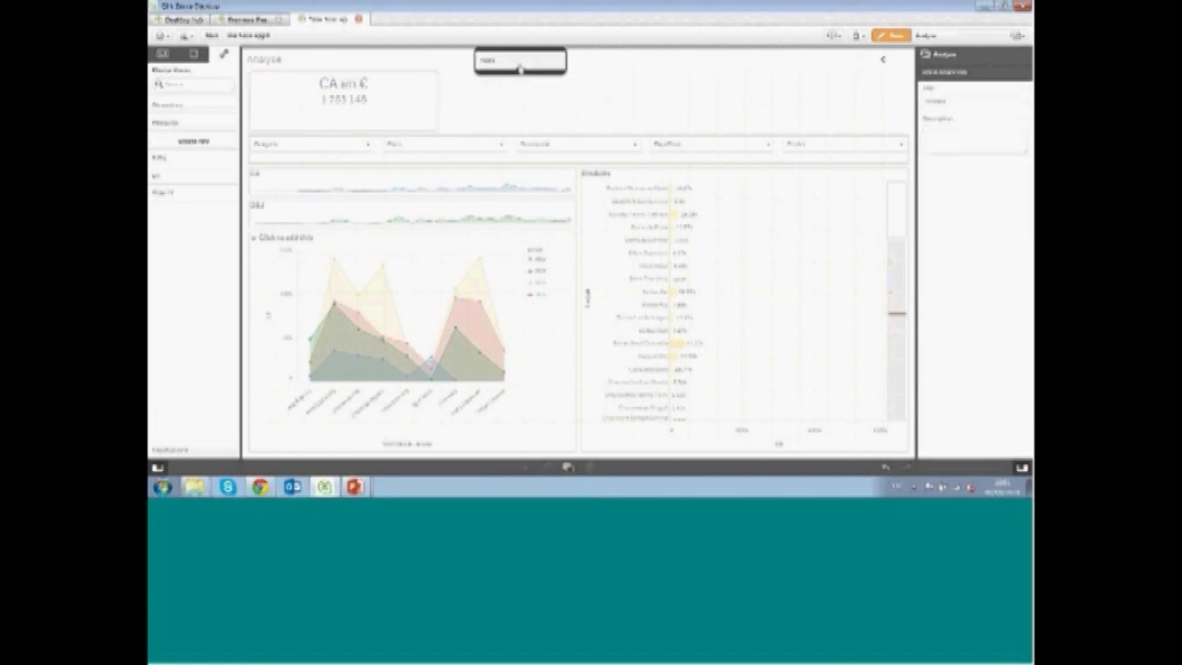
{"action": "left_click", "coordinate": [518, 58]}
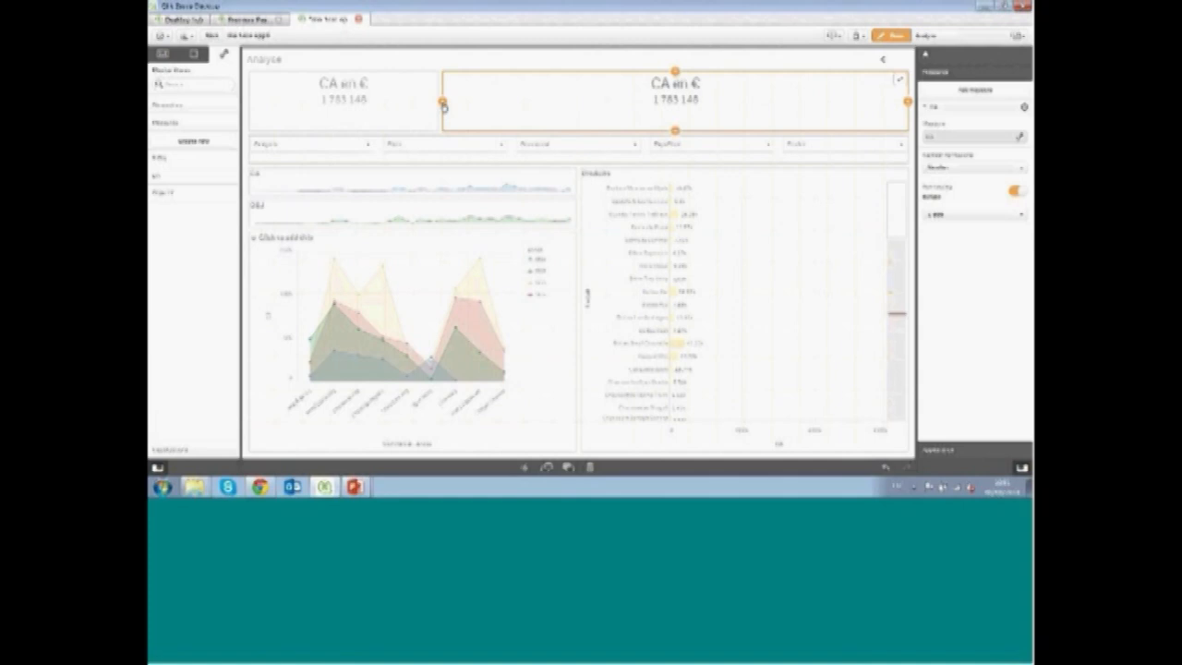
{"action": "left_click_drag", "start_coordinate": [443, 104], "coordinate": [729, 108]}
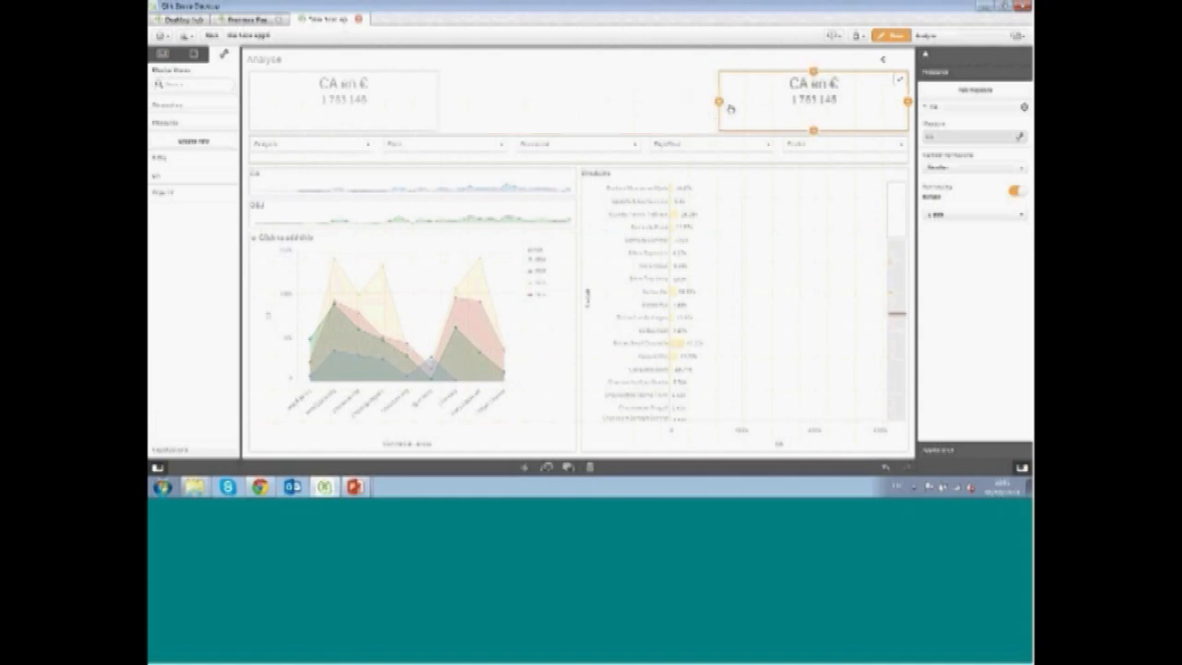
Change the copy's heading to 'OBJ en €' and replace its measure with the OBJ master measure
{"action": "left_click", "coordinate": [808, 84]}
{"action": "key", "text": "BackSpace"}
{"action": "key", "text": "BackSpace"}
{"action": "type", "text": "OBJ"}
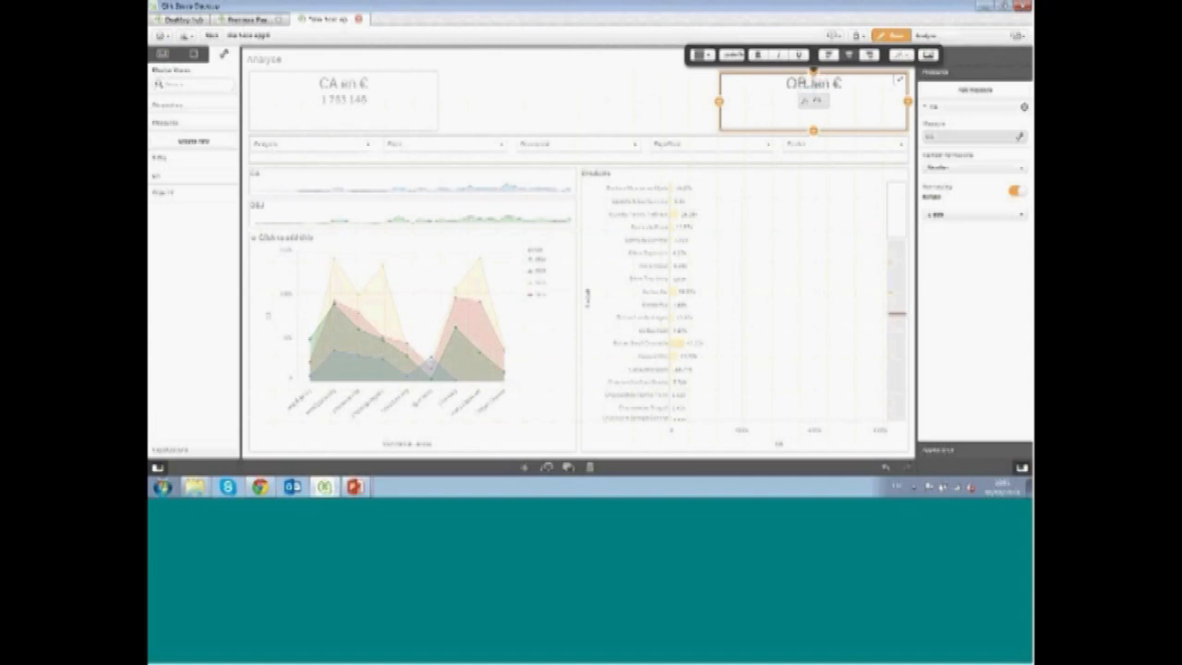
{"action": "double_click", "coordinate": [816, 103]}
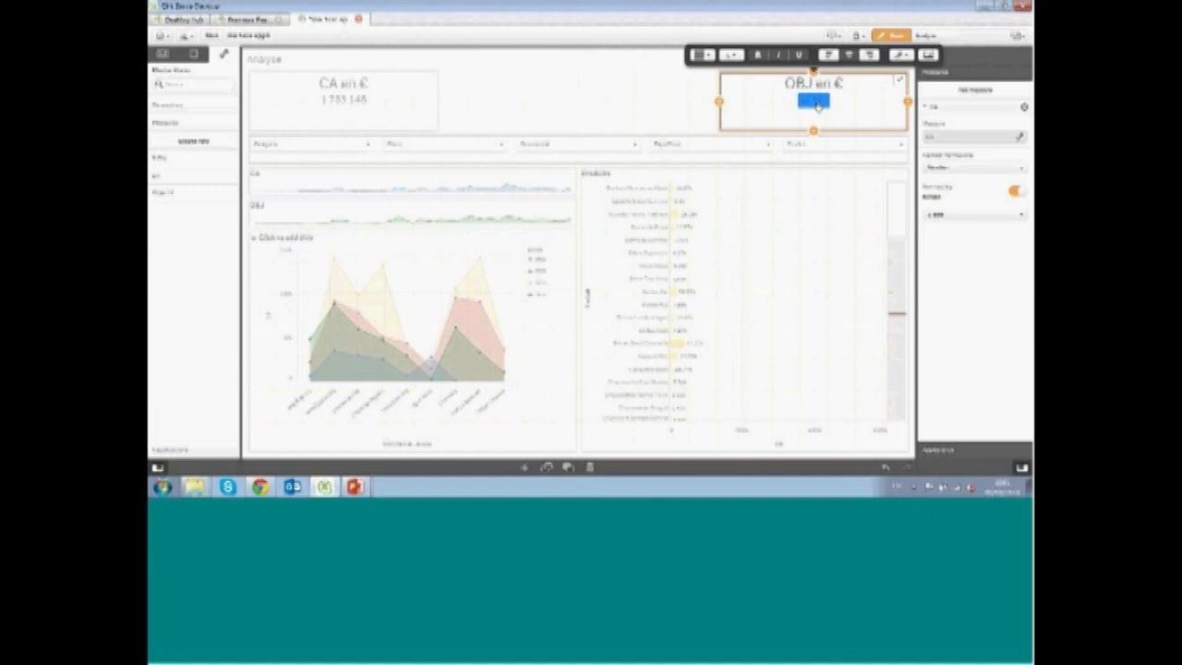
{"action": "key", "text": "Delete"}
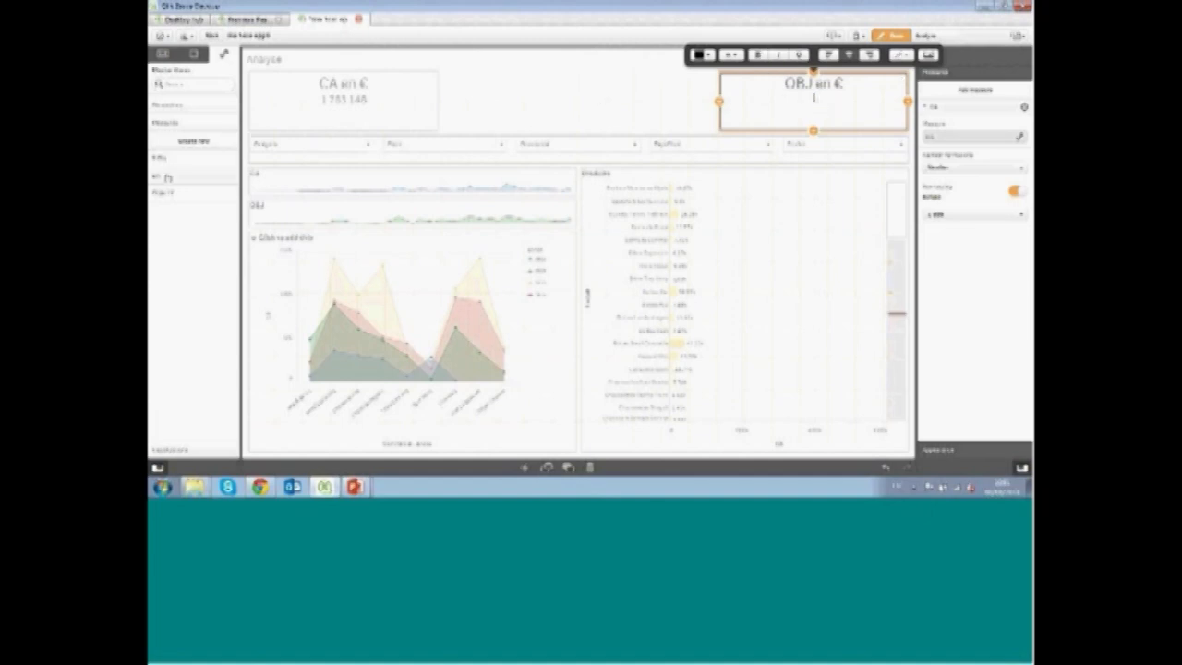
{"action": "left_click_drag", "start_coordinate": [168, 178], "coordinate": [836, 112]}
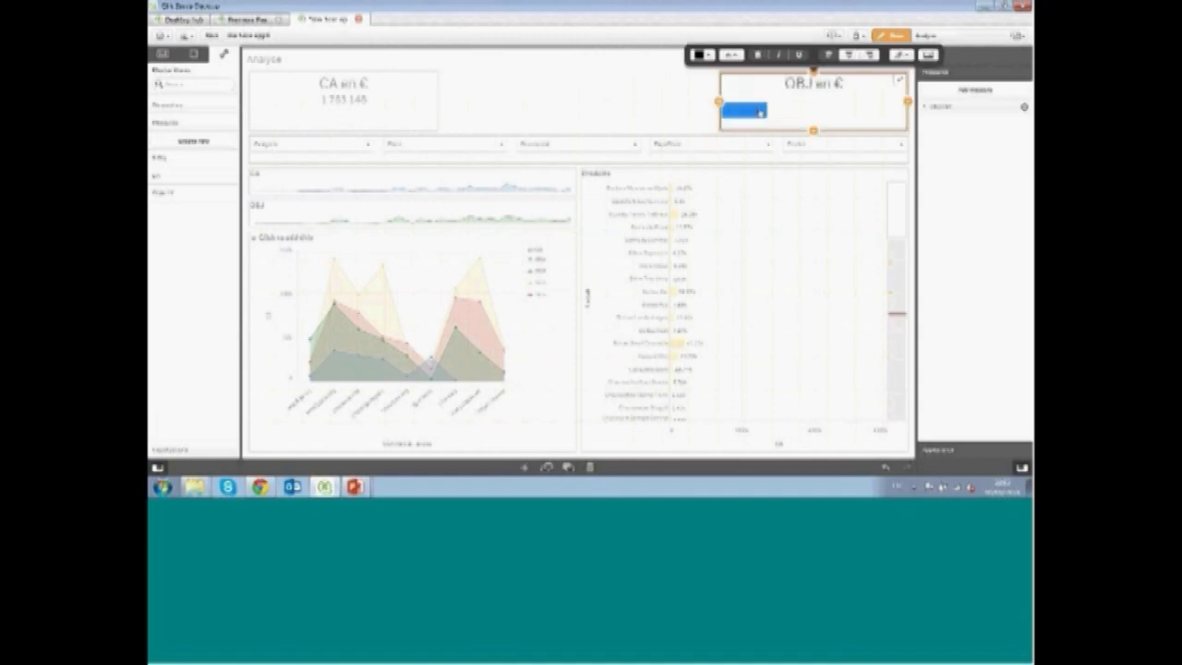
Set the OBJ measure's number formatting to Number without decimals
{"action": "left_click", "coordinate": [973, 118]}
{"action": "left_click", "coordinate": [942, 168]}
{"action": "left_click", "coordinate": [939, 188]}
{"action": "left_click", "coordinate": [942, 214]}
{"action": "left_click", "coordinate": [940, 226]}
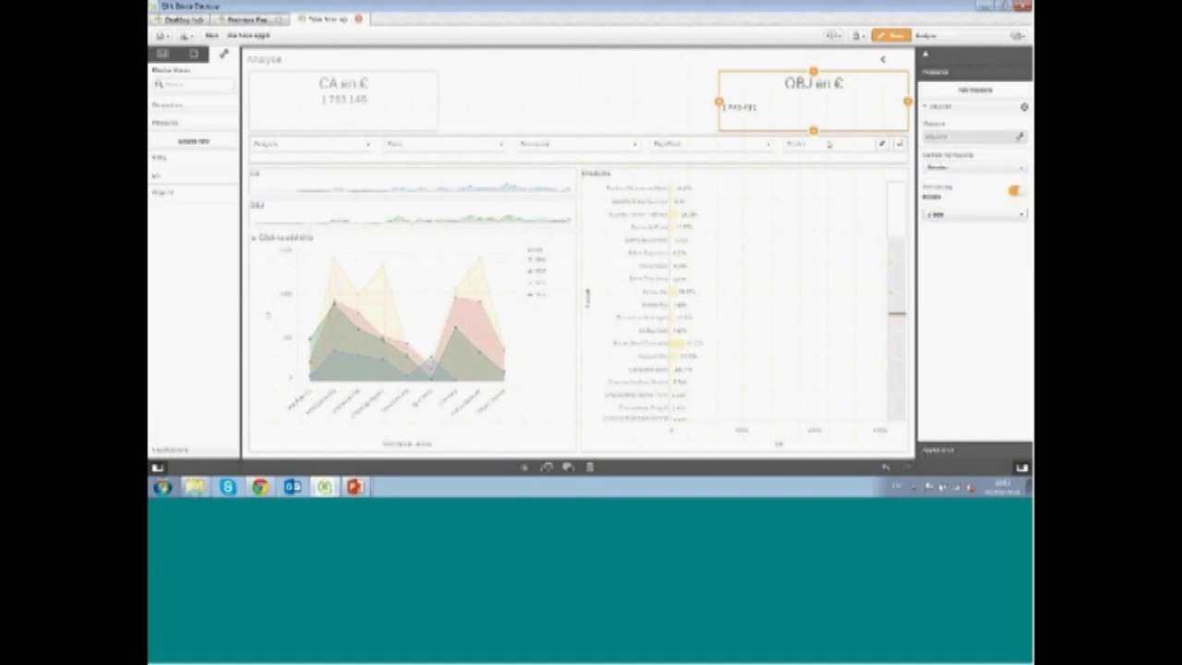
Enlarge the OBJ value's font, color it grey and center it
{"action": "left_click", "coordinate": [744, 109]}
{"action": "double_click", "coordinate": [745, 111]}
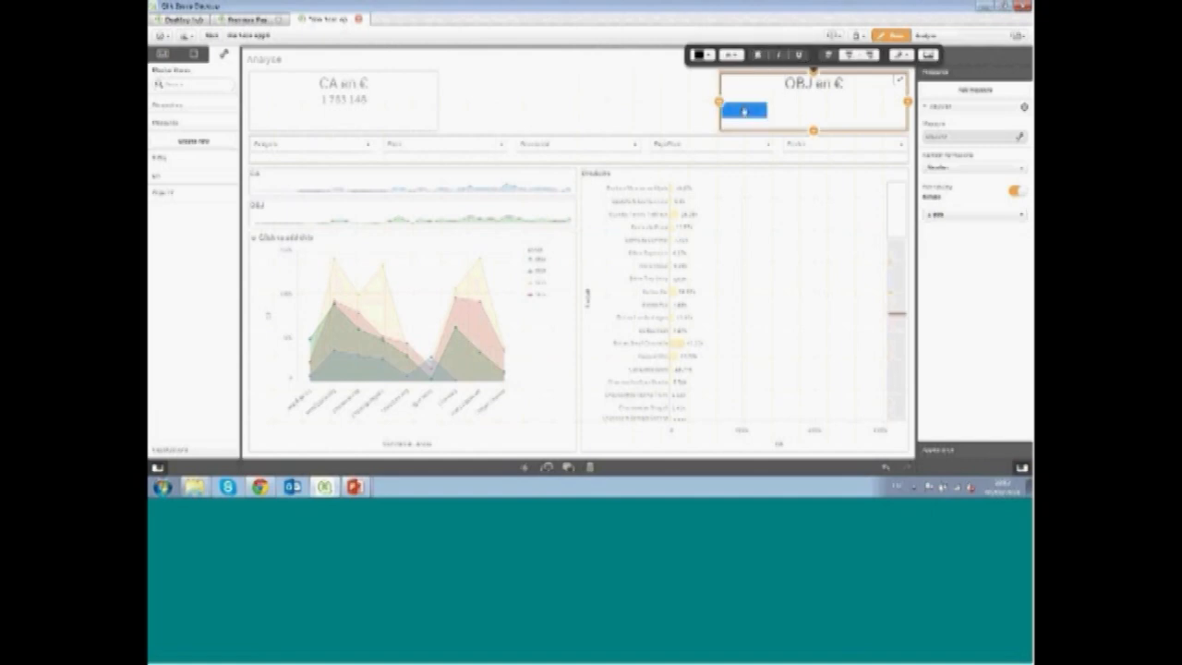
{"action": "left_click", "coordinate": [730, 57]}
{"action": "left_click", "coordinate": [733, 131]}
{"action": "left_click", "coordinate": [702, 55]}
{"action": "left_click", "coordinate": [701, 81]}
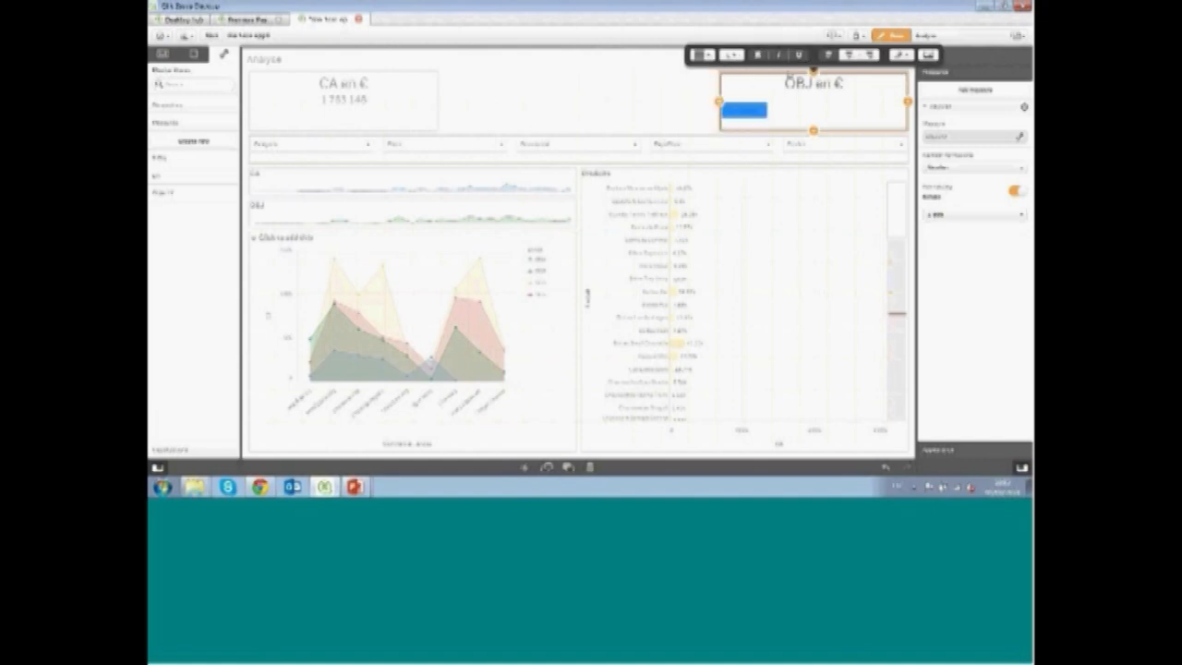
{"action": "left_click", "coordinate": [849, 55]}
{"action": "left_click", "coordinate": [622, 123]}
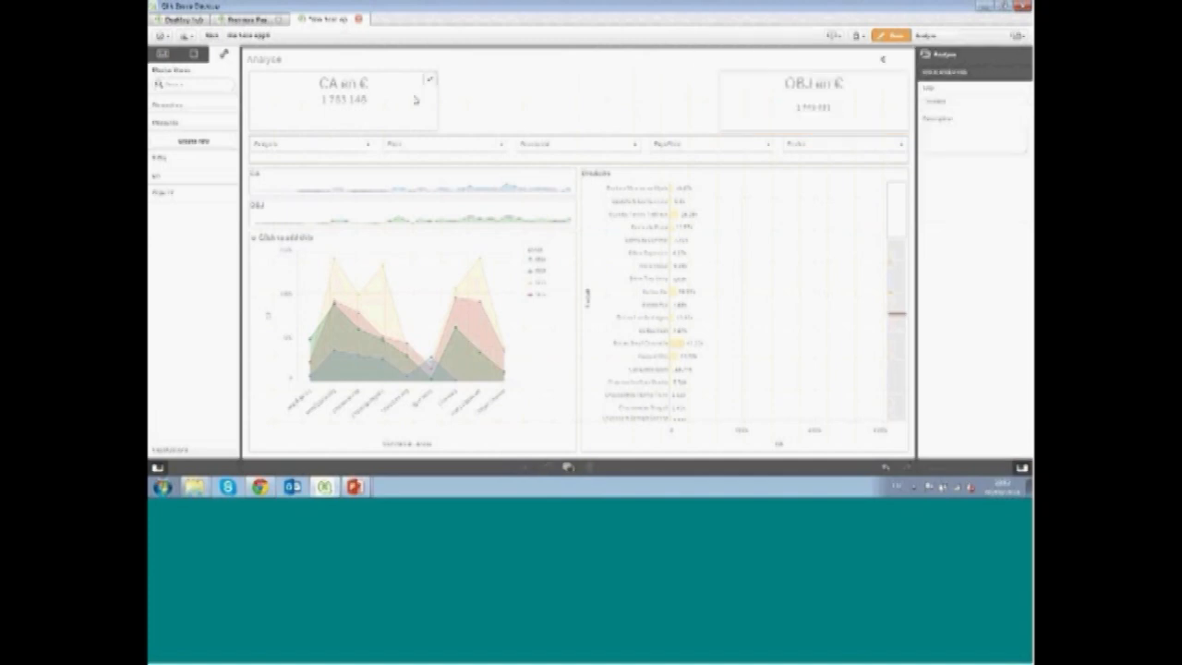
Save the CA text object as a master item named 'Mon kpi' and place it between the two KPI objects
{"action": "left_click", "coordinate": [767, 111]}
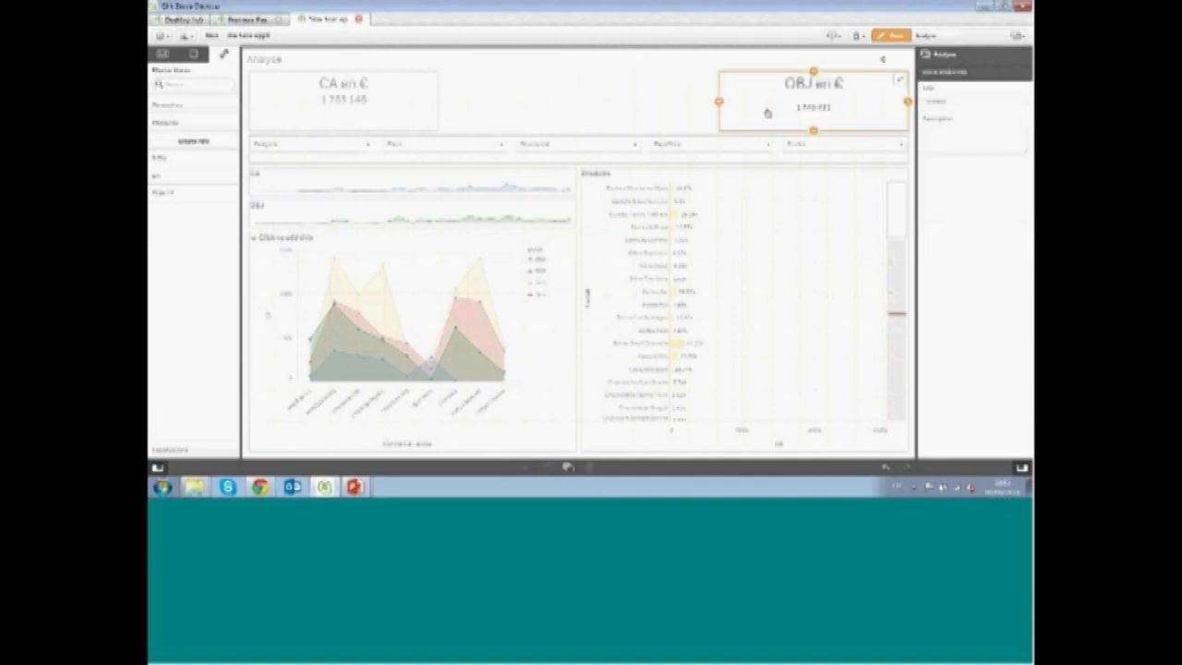
{"action": "left_click", "coordinate": [384, 96]}
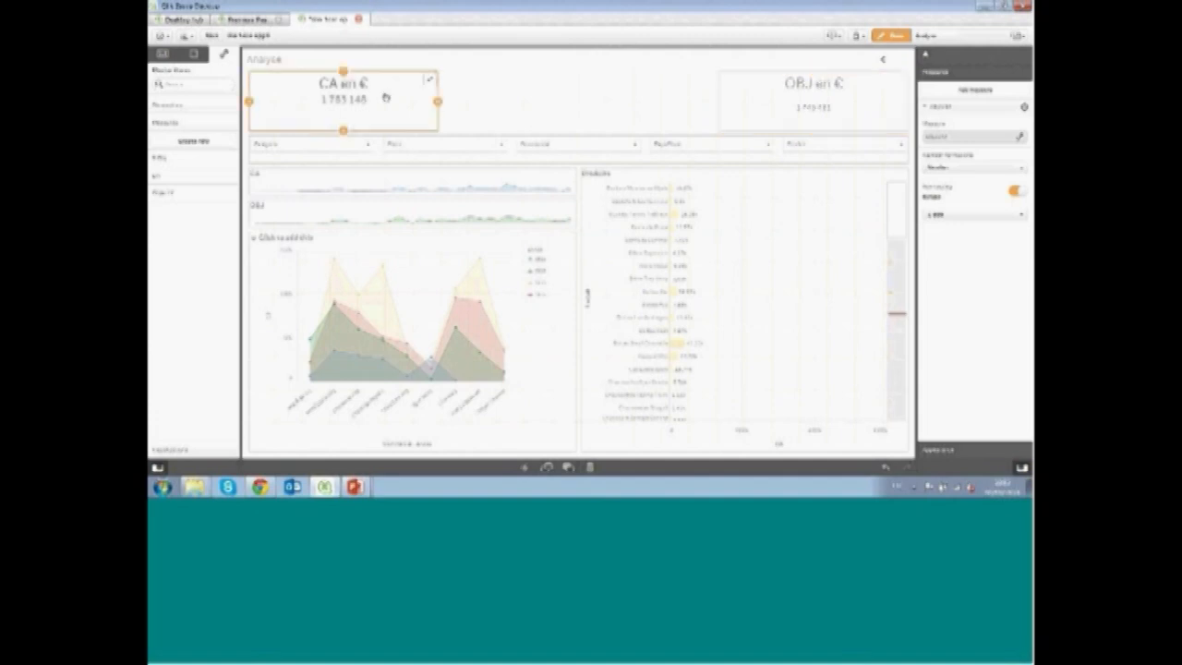
{"action": "right_click", "coordinate": [386, 97]}
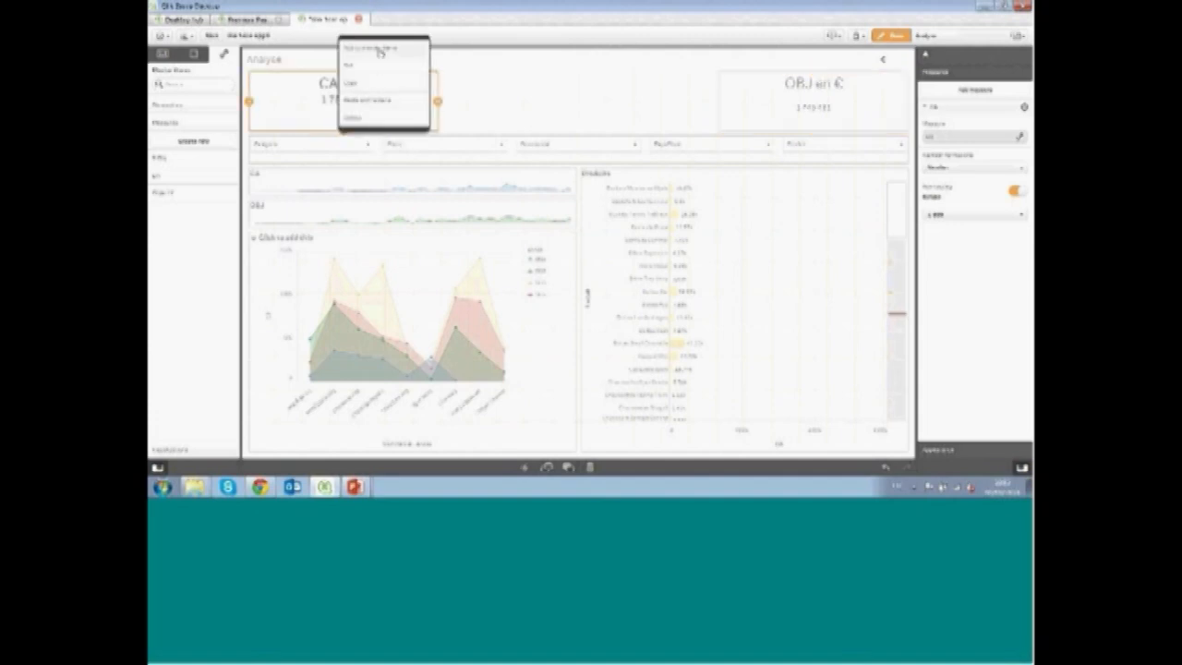
{"action": "left_click", "coordinate": [386, 98]}
{"action": "left_click", "coordinate": [537, 193]}
{"action": "type", "text": "Mon kpi"}
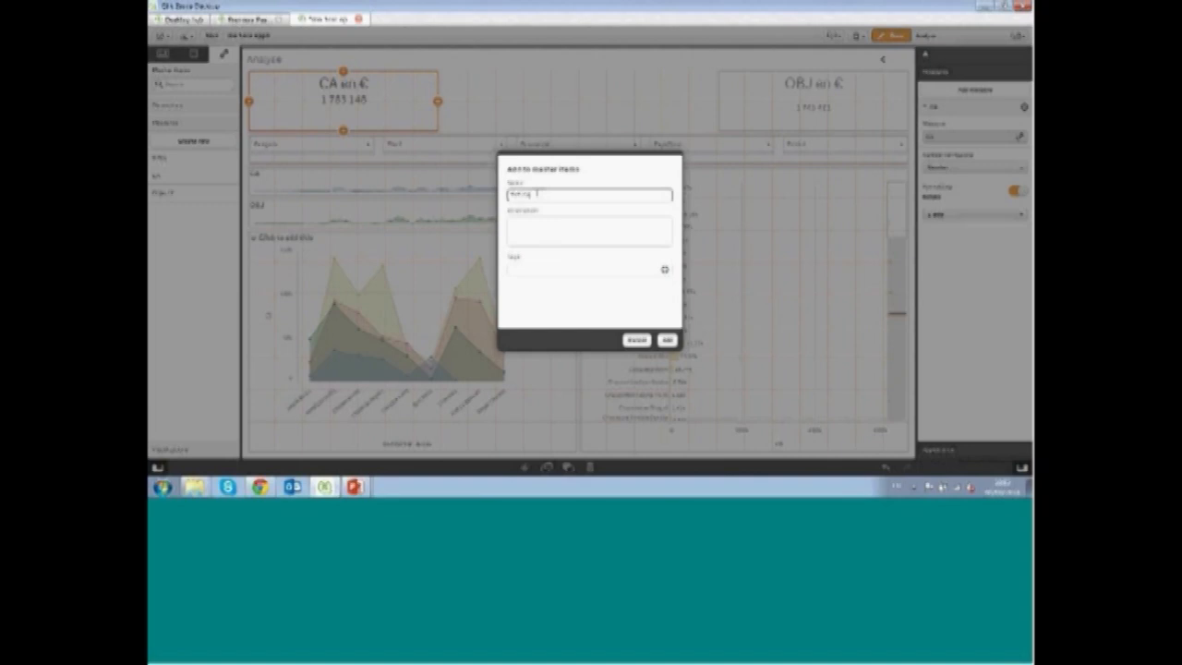
{"action": "key", "text": "Return"}
{"action": "left_click_drag", "start_coordinate": [191, 185], "coordinate": [591, 106]}
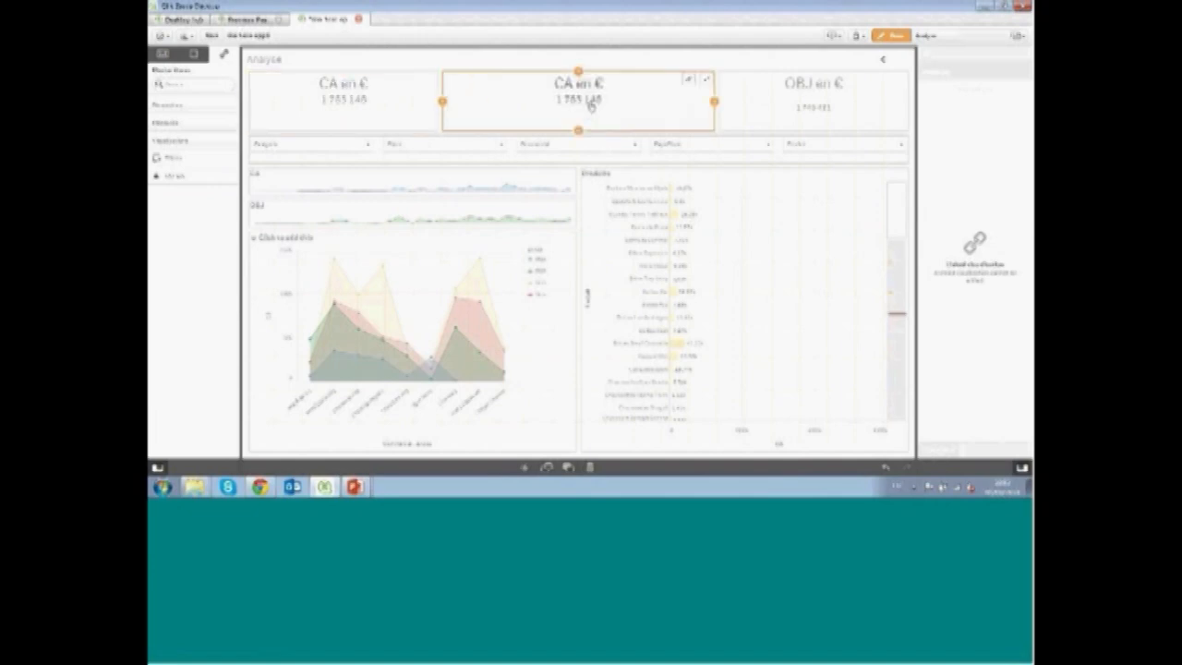
Replace the middle KPI object with a gauge chart and assign it a master measure
{"action": "key", "text": "Delete"}
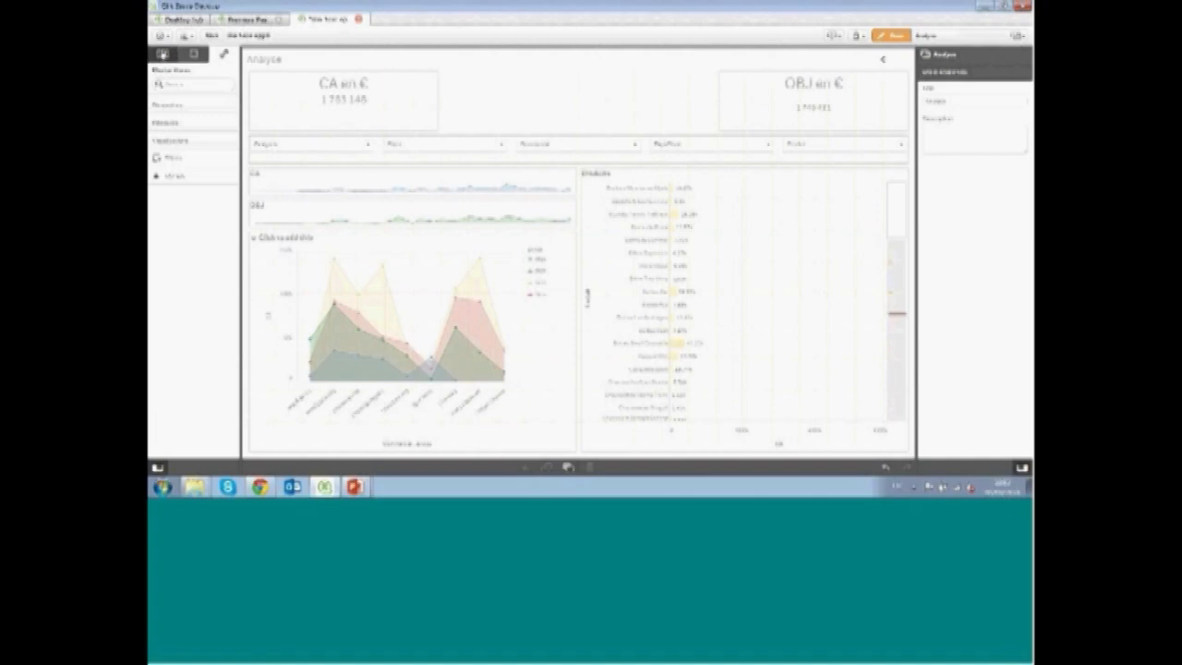
{"action": "left_click", "coordinate": [162, 53]}
{"action": "left_click_drag", "start_coordinate": [437, 66], "coordinate": [584, 109]}
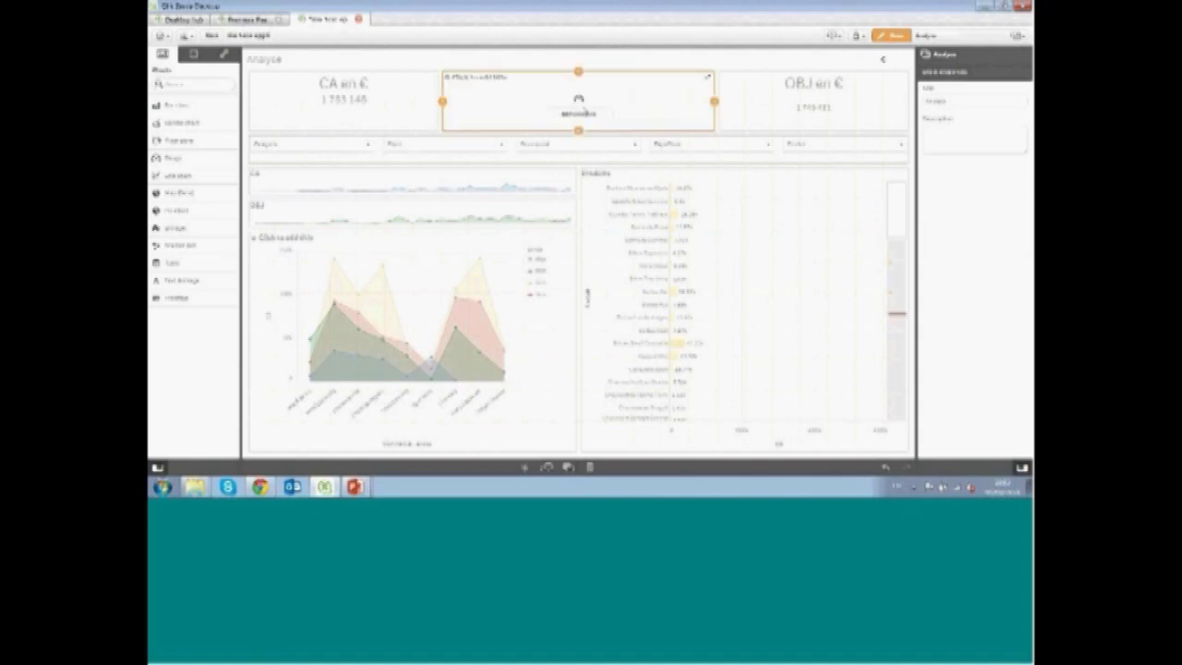
{"action": "left_click", "coordinate": [578, 112]}
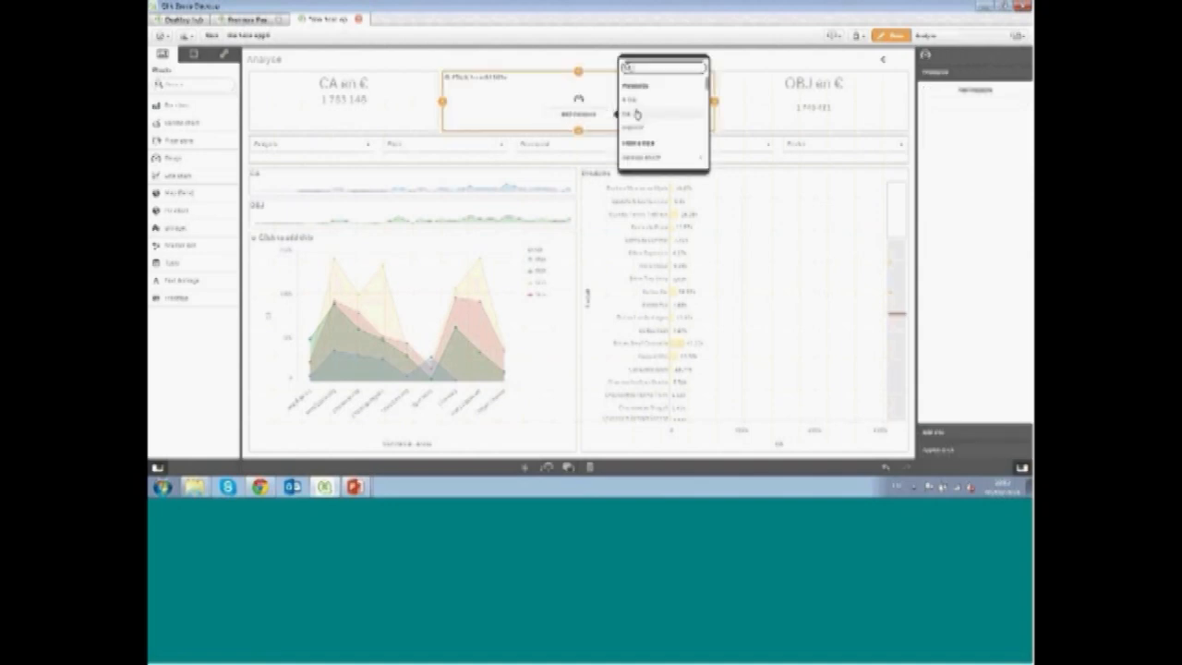
{"action": "left_click", "coordinate": [634, 107]}
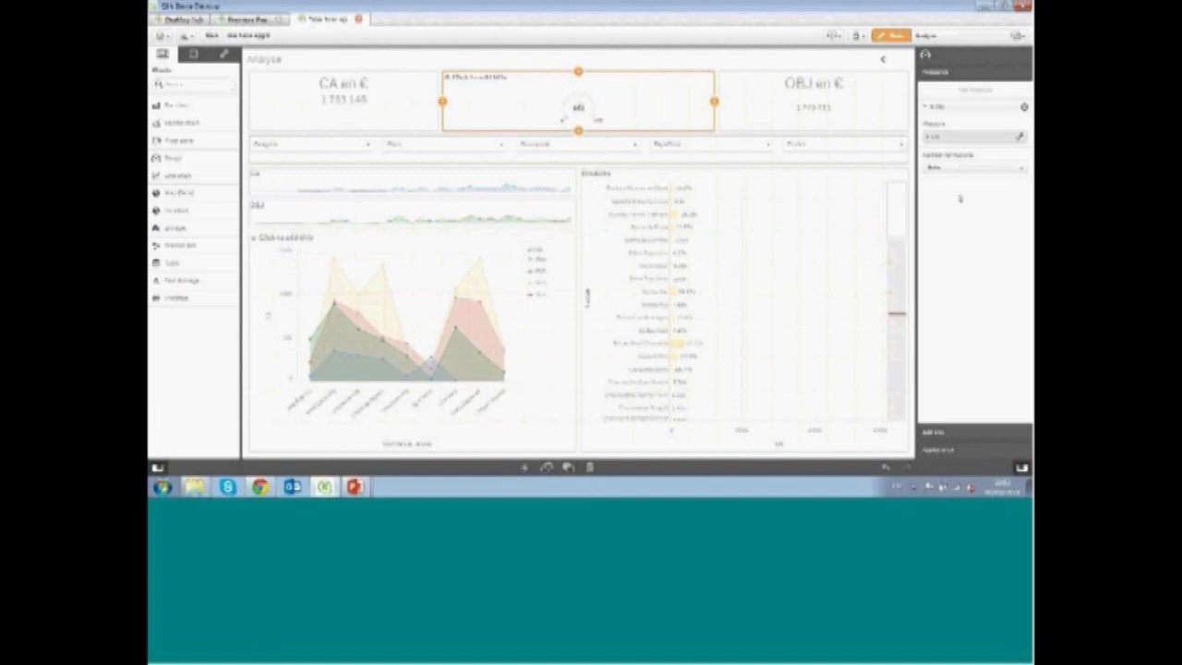
Set the gauge measure's number formatting to a simple number format
{"action": "left_click", "coordinate": [958, 166]}
{"action": "left_click", "coordinate": [958, 185]}
{"action": "left_click", "coordinate": [951, 215]}
{"action": "left_click", "coordinate": [951, 250]}
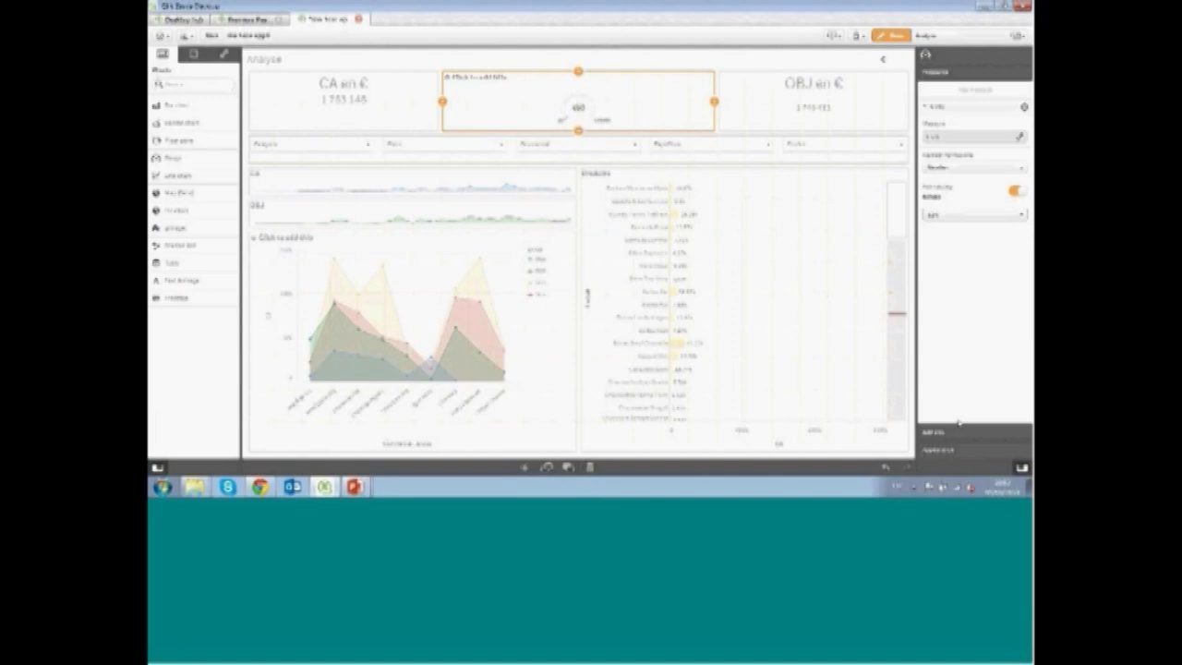
Switch the gauge's appearance to a bar and set its range maximum to 2
{"action": "left_click", "coordinate": [952, 452]}
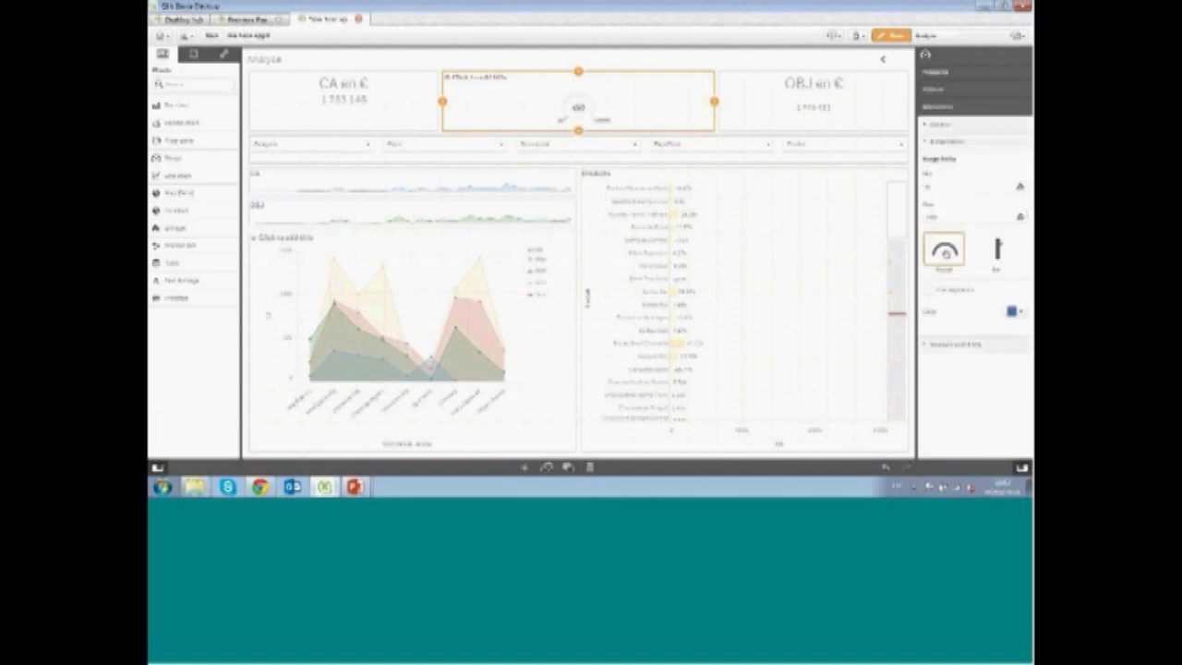
{"action": "left_click", "coordinate": [990, 253]}
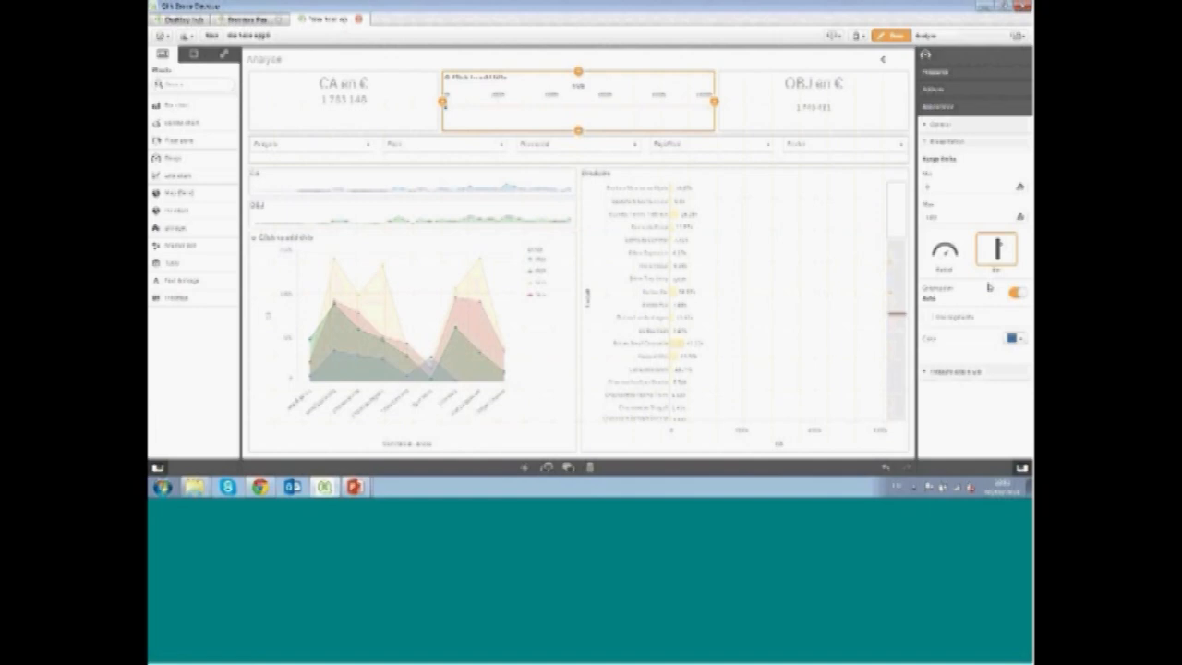
{"action": "left_click", "coordinate": [948, 217]}
{"action": "key", "text": "BackSpace"}
{"action": "key", "text": "BackSpace"}
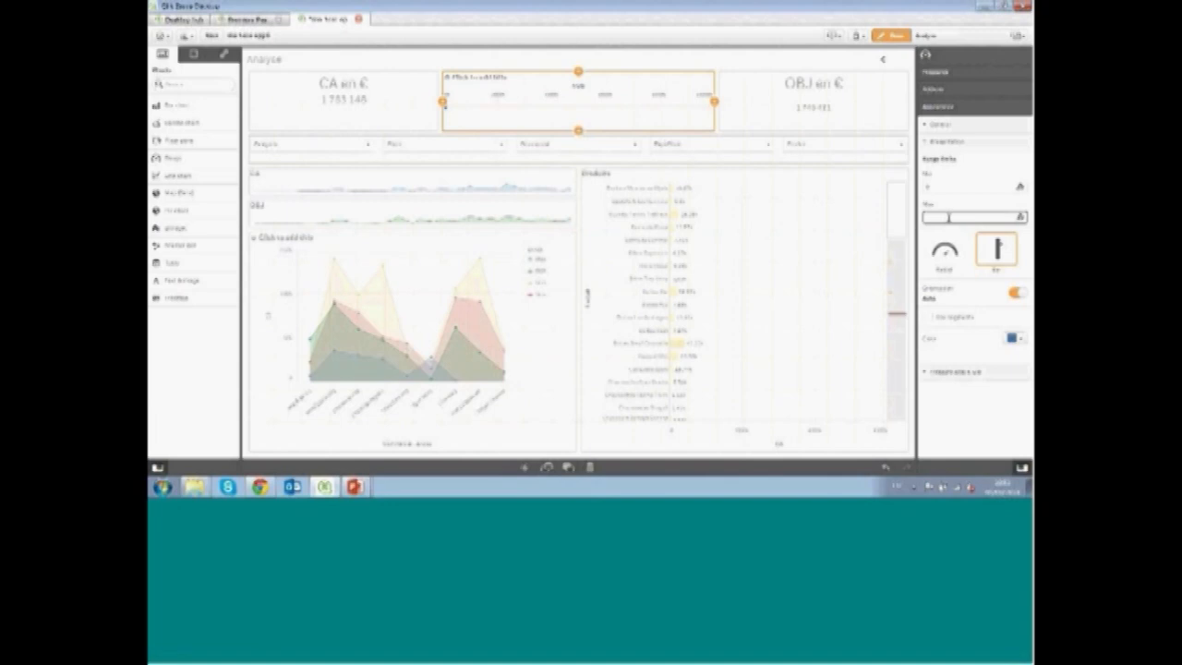
{"action": "type", "text": "2"}
{"action": "left_click", "coordinate": [960, 204]}
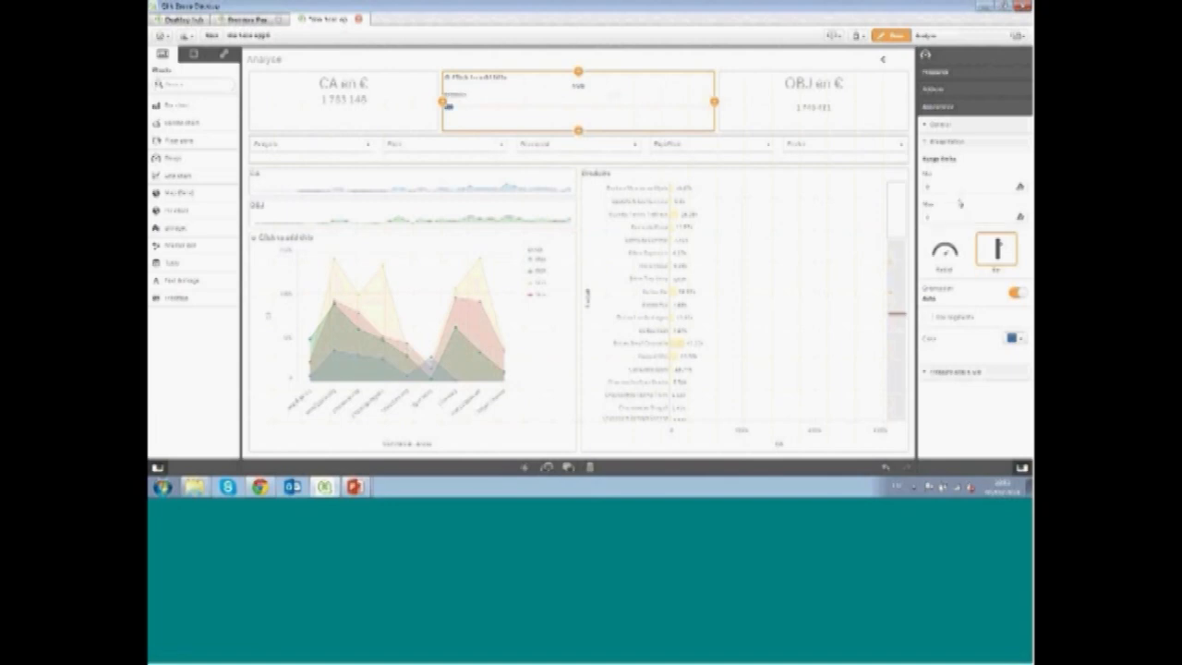
Color the gauge bar light blue
{"action": "left_click", "coordinate": [1016, 340]}
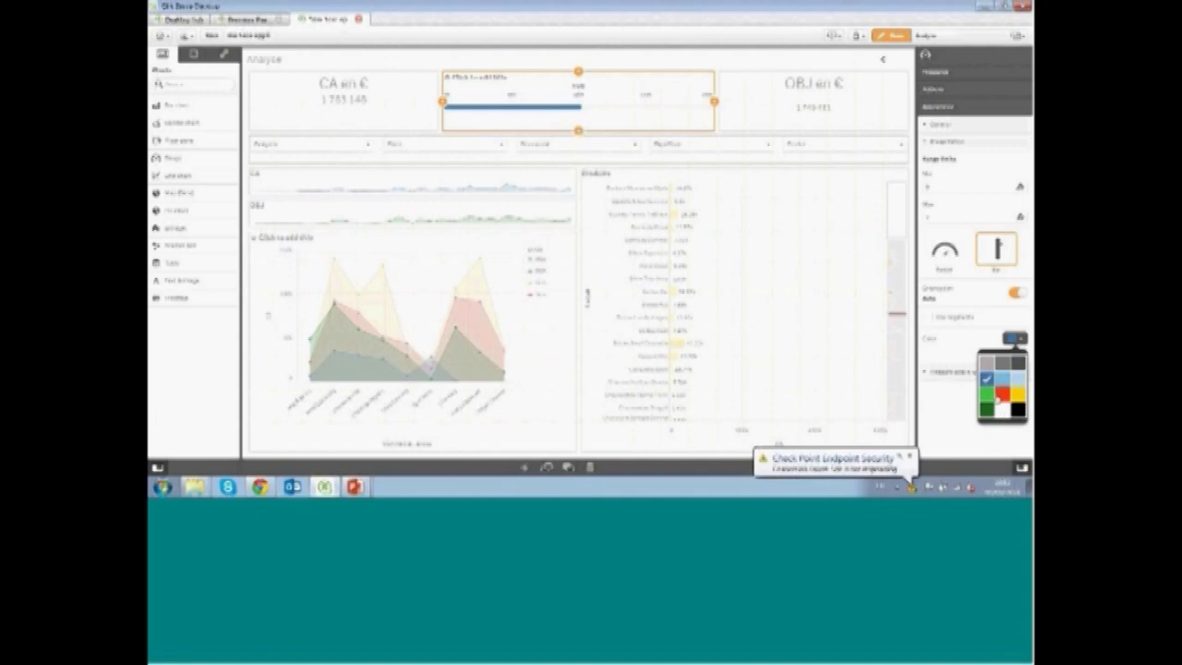
{"action": "left_click", "coordinate": [1002, 378]}
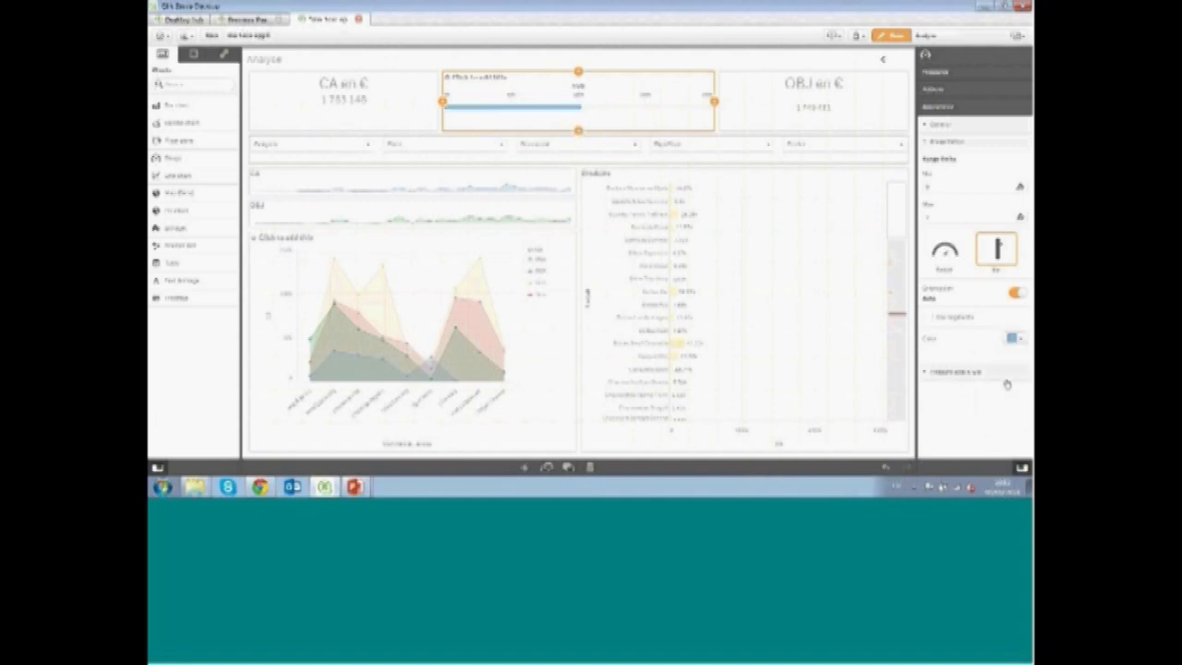
Try adding segments with a movable limit to the gauge bar
{"action": "left_click", "coordinate": [928, 318]}
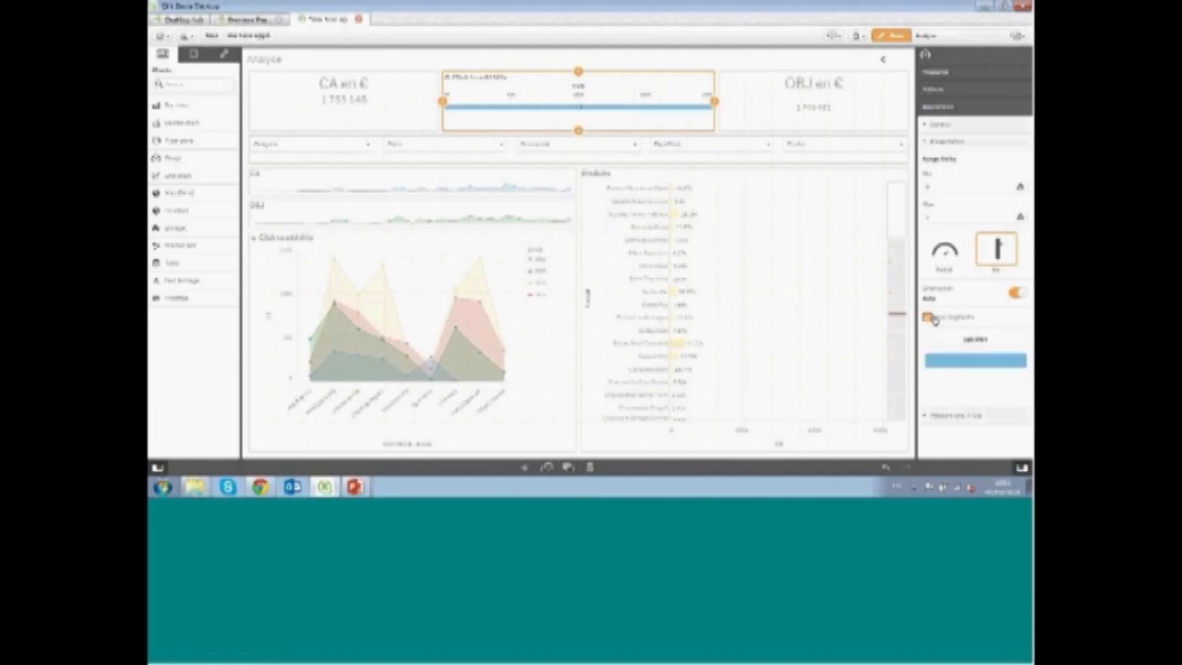
{"action": "left_click", "coordinate": [951, 339]}
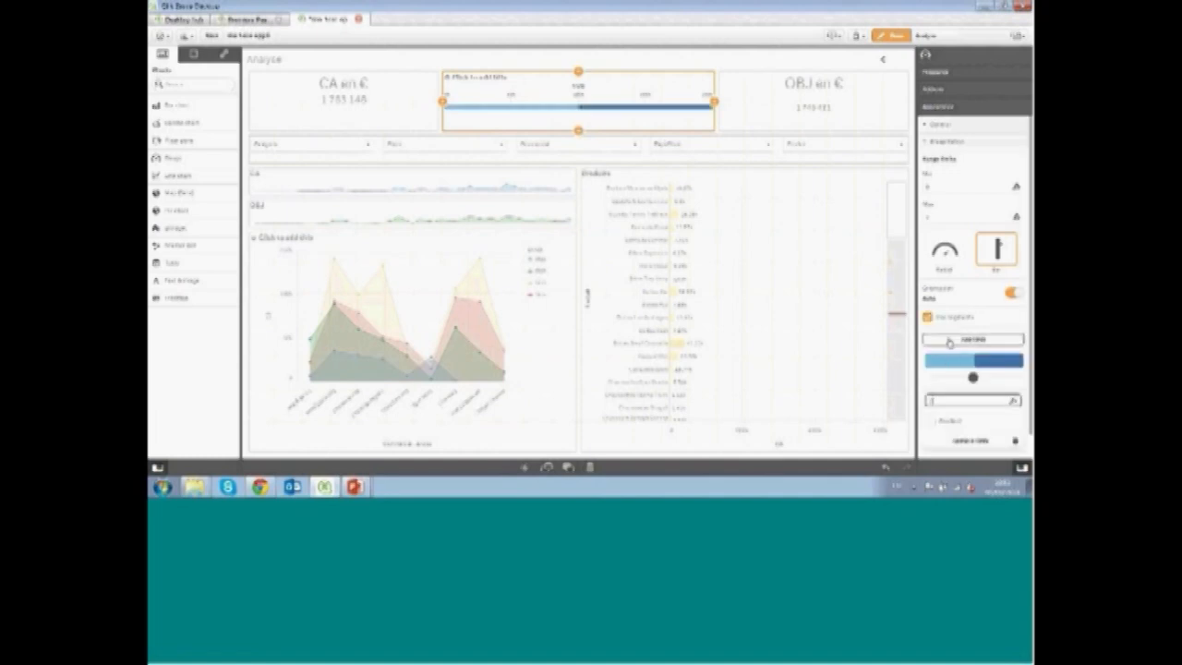
{"action": "left_click_drag", "start_coordinate": [972, 377], "coordinate": [954, 378]}
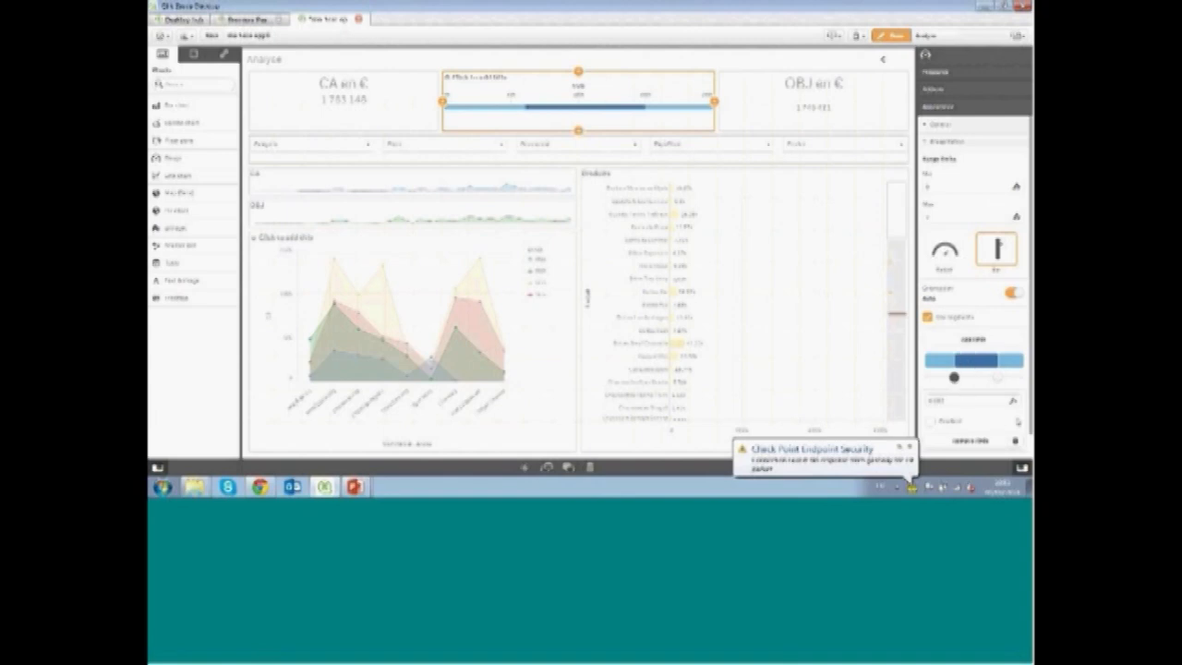
{"action": "left_click", "coordinate": [1016, 433]}
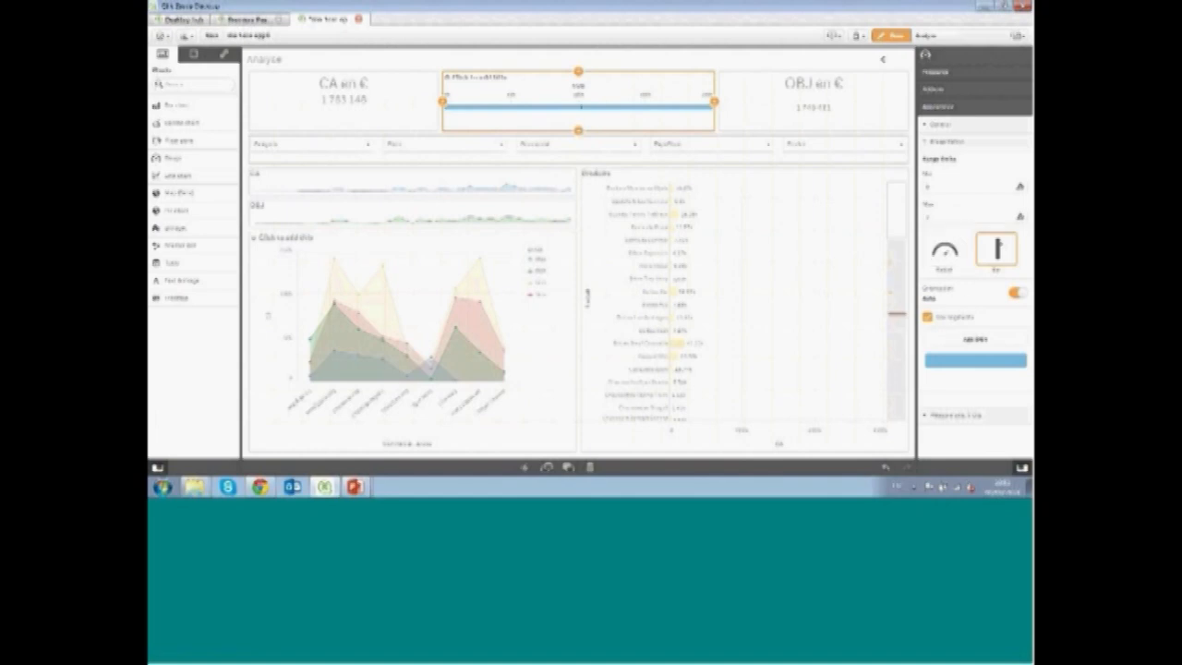
{"action": "left_click", "coordinate": [928, 318]}
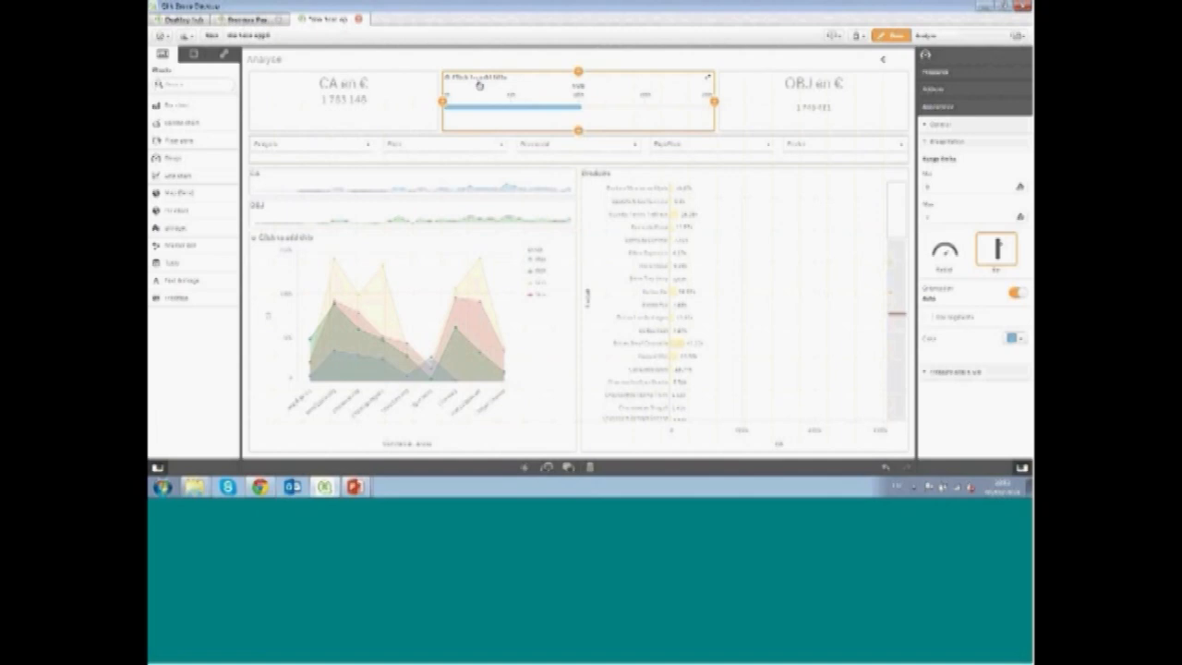
Hide the gauge's title and finish editing the sheet
{"action": "left_click", "coordinate": [928, 124]}
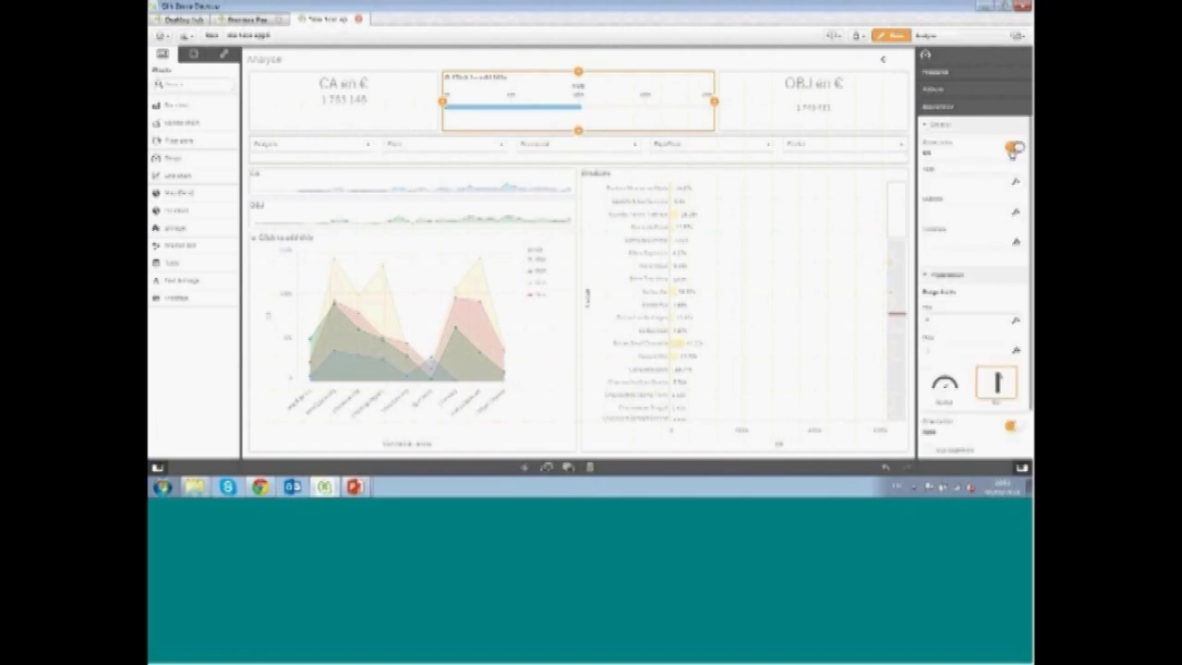
{"action": "left_click", "coordinate": [1013, 149]}
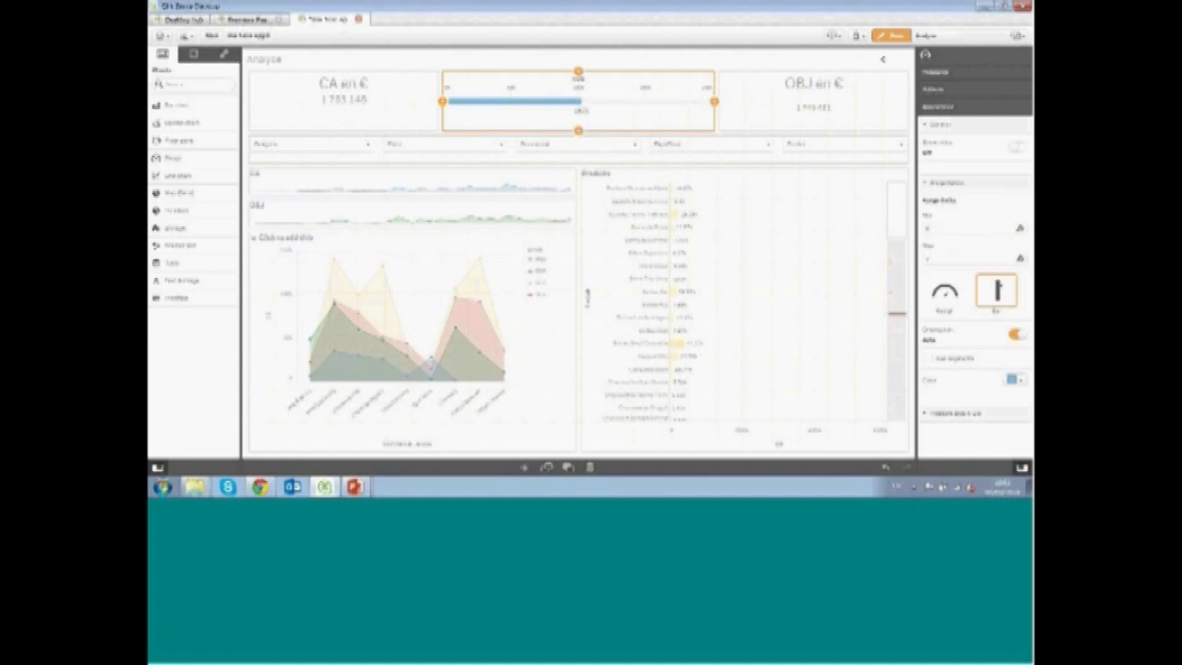
{"action": "left_click", "coordinate": [667, 63]}
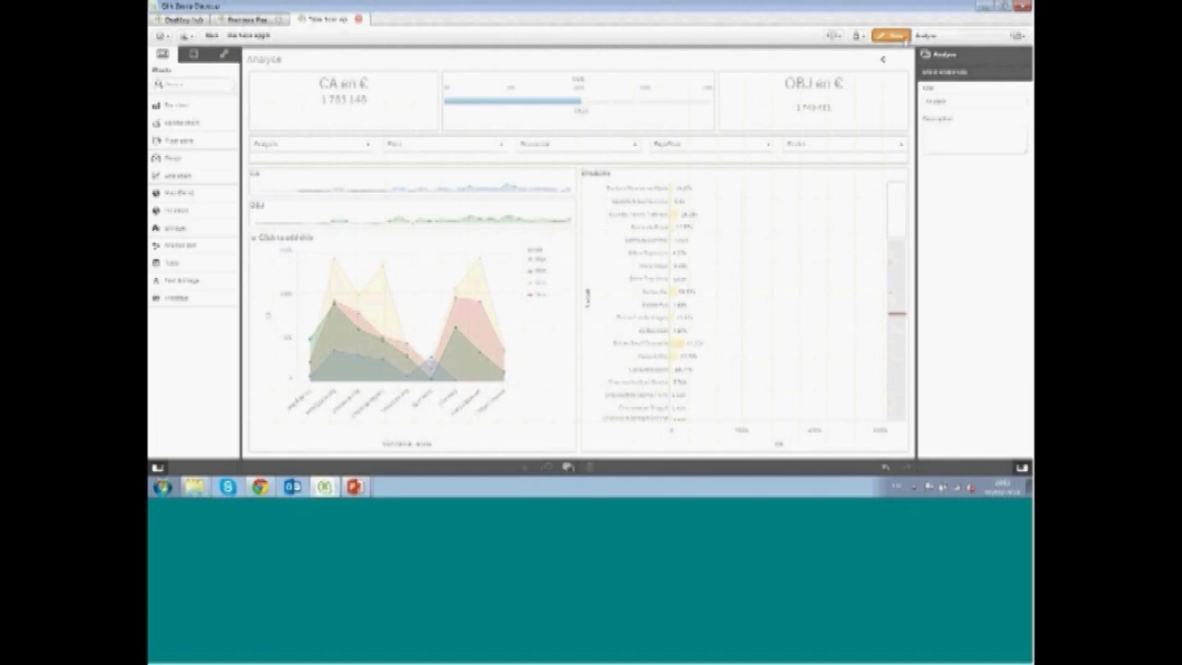
{"action": "left_click", "coordinate": [903, 36]}
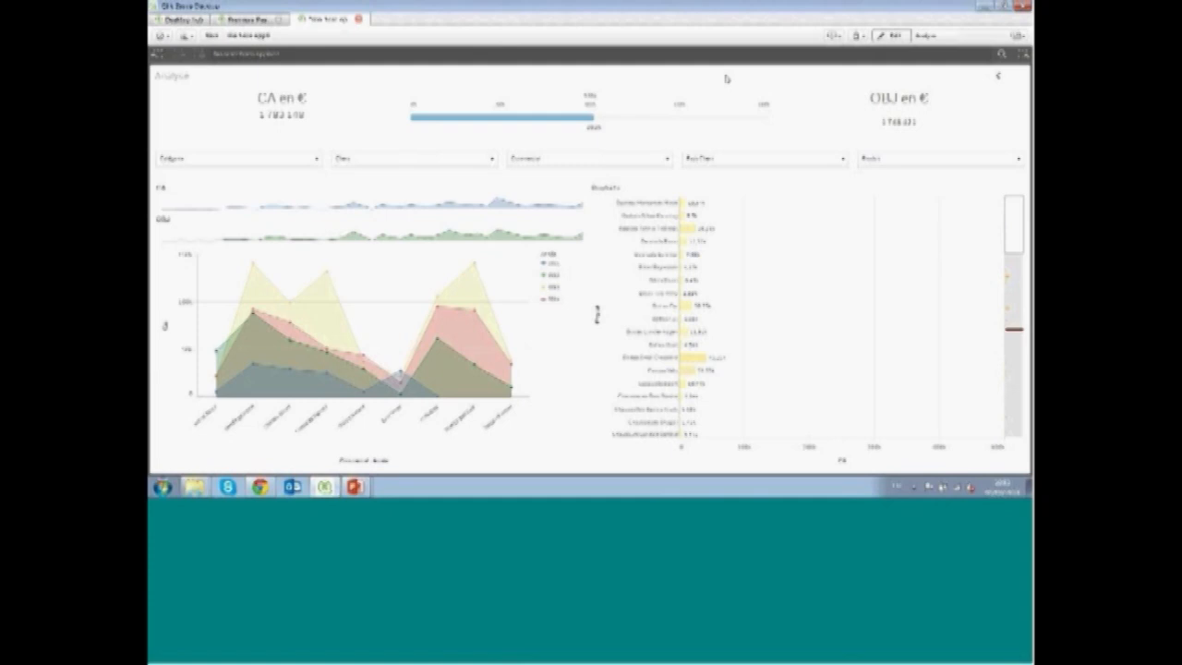
Filter the sheet by selecting a value from the smart search
{"action": "left_click", "coordinate": [1001, 54]}
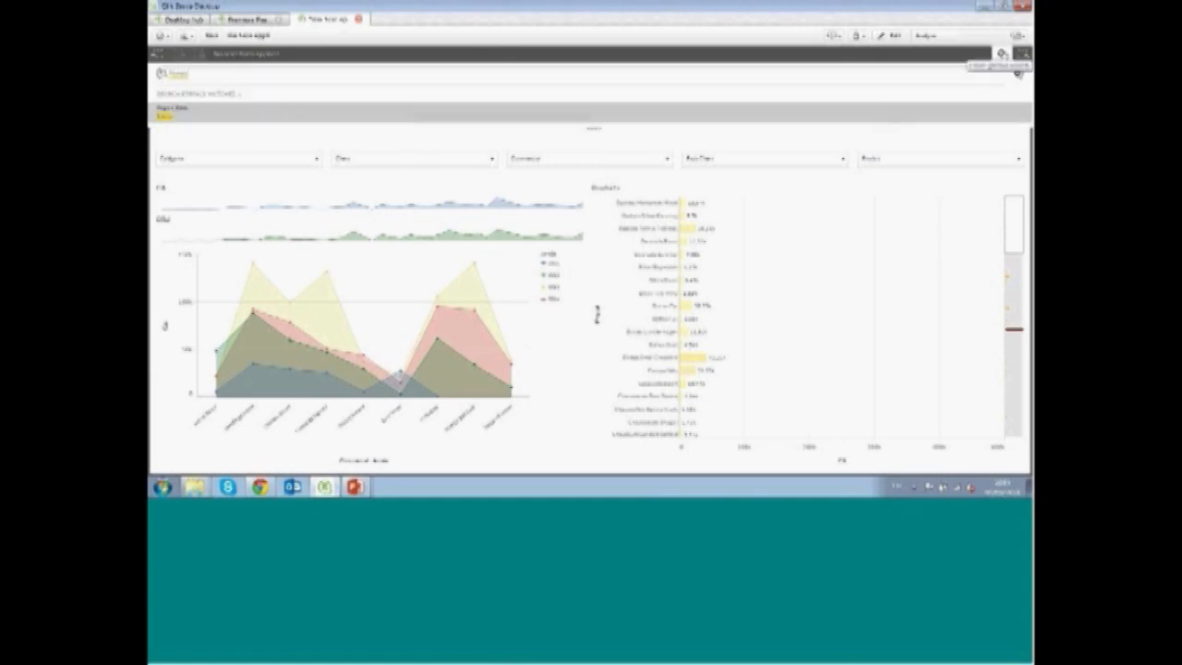
{"action": "left_click", "coordinate": [903, 120]}
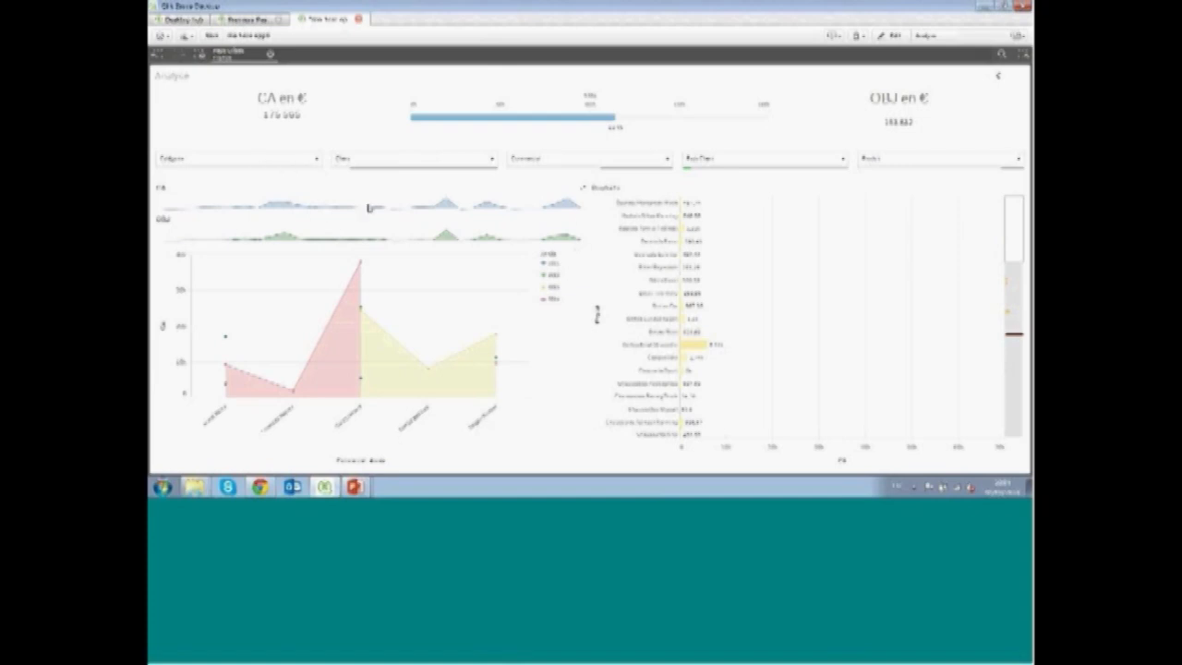
Filter the sheet by one value in the Catégorie filter, then clear the selection
{"action": "left_click", "coordinate": [242, 163]}
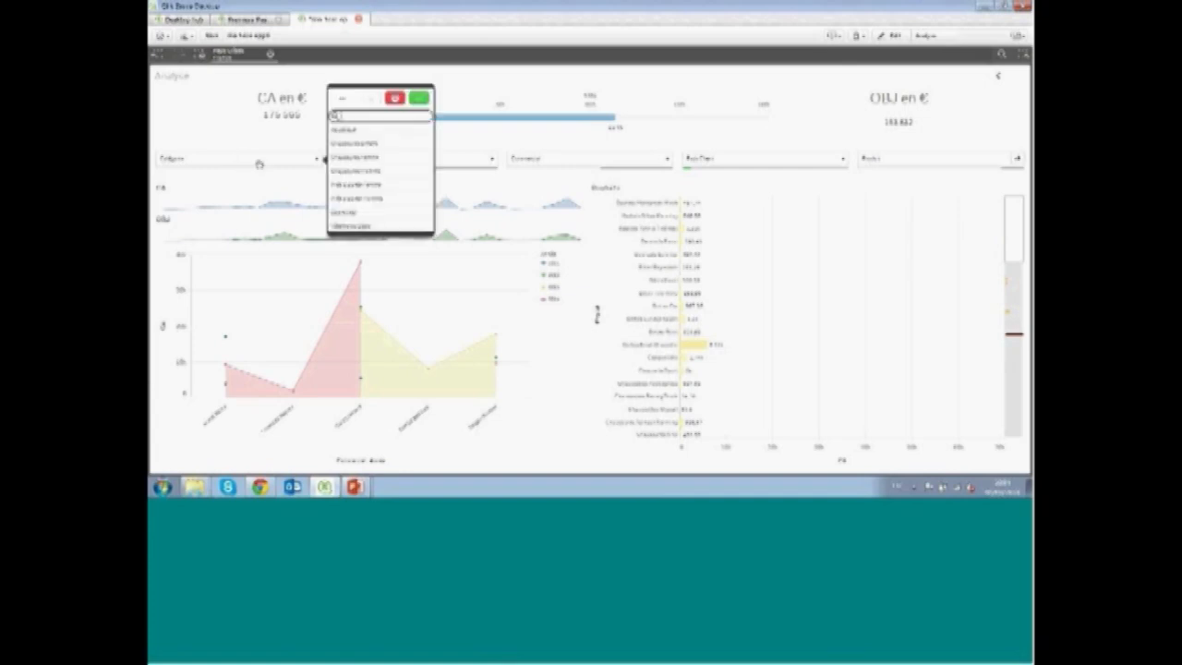
{"action": "left_click", "coordinate": [362, 172]}
{"action": "key", "text": "Return"}
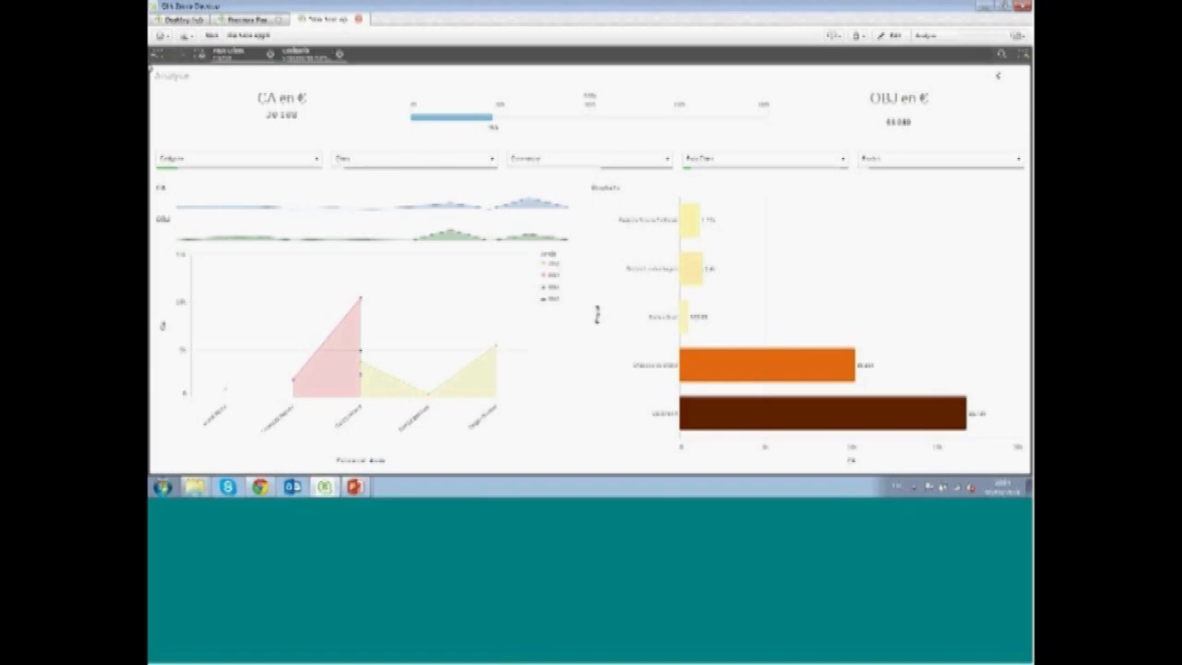
{"action": "left_click", "coordinate": [157, 54]}
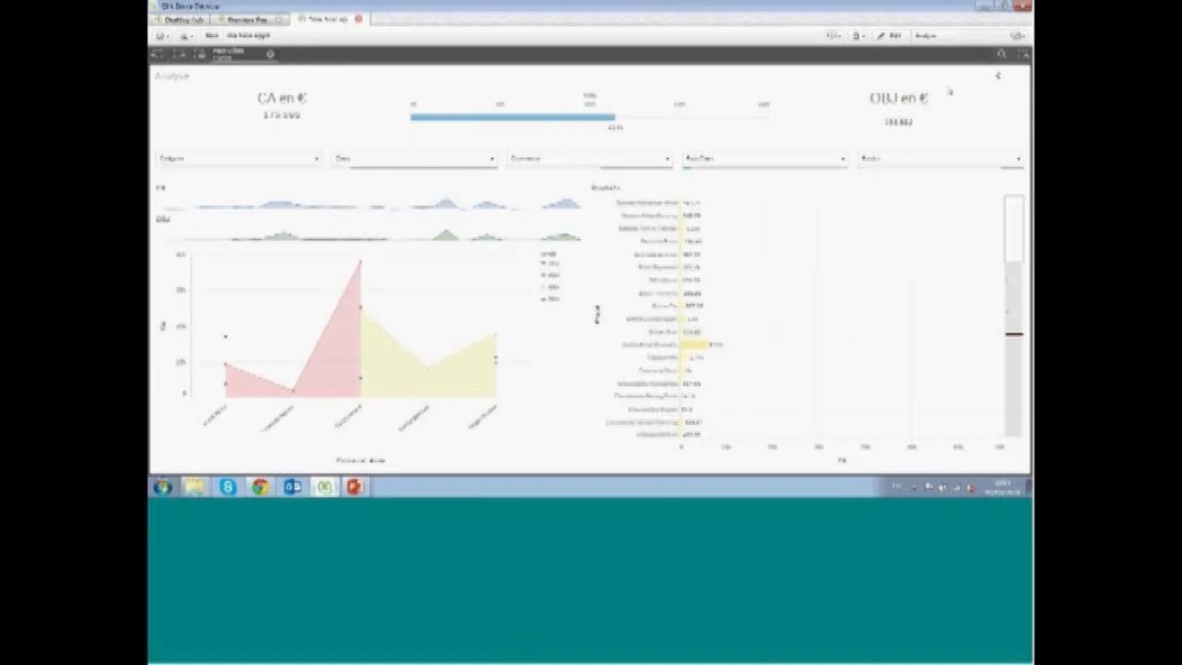
Shrink the area chart and the products bar chart vertically to free space at the bottom of the Analyse sheet
{"action": "left_click", "coordinate": [892, 36]}
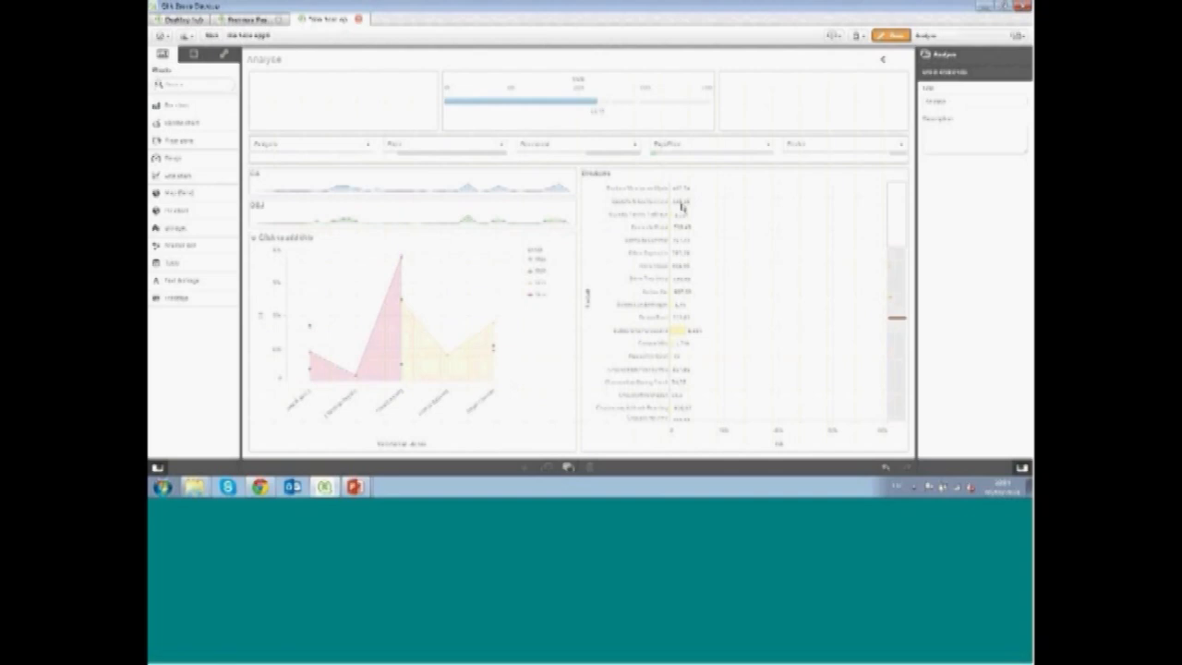
{"action": "left_click", "coordinate": [481, 449]}
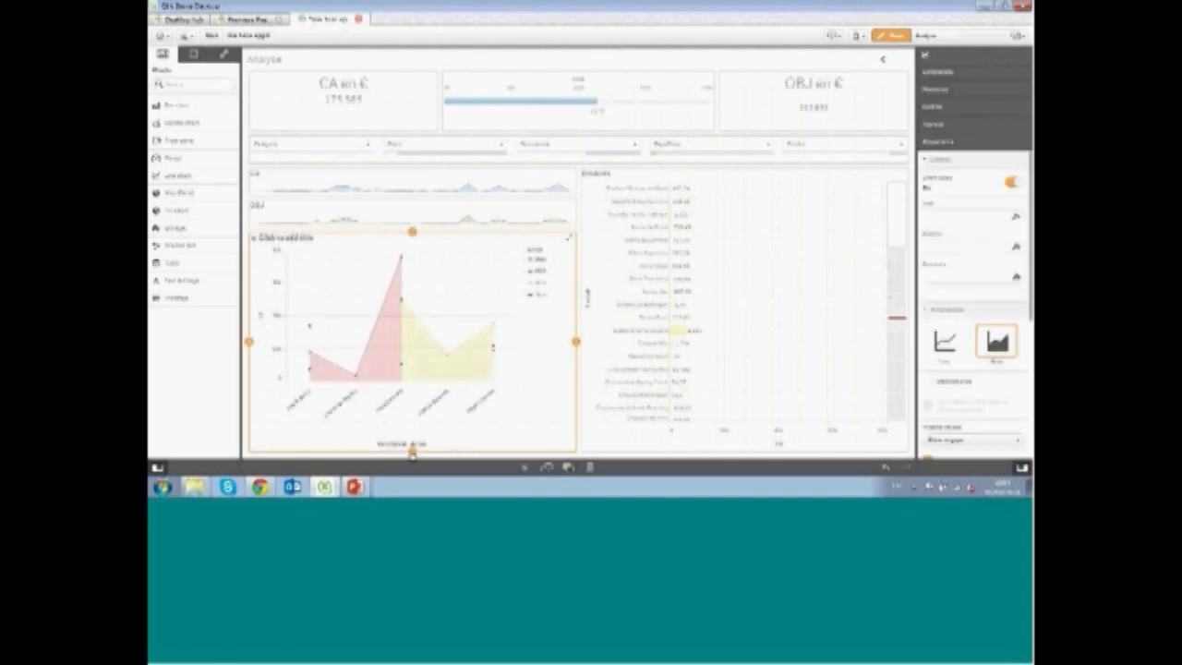
{"action": "left_click_drag", "start_coordinate": [412, 454], "coordinate": [414, 418]}
{"action": "left_click", "coordinate": [725, 419]}
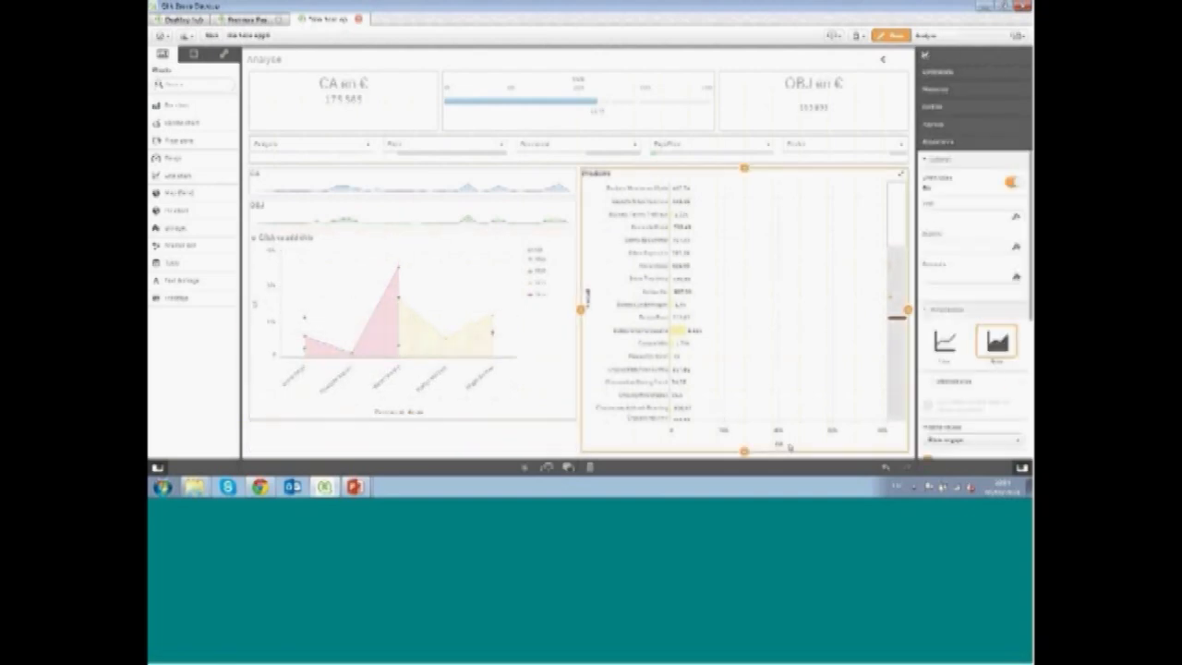
{"action": "left_click_drag", "start_coordinate": [746, 453], "coordinate": [745, 421]}
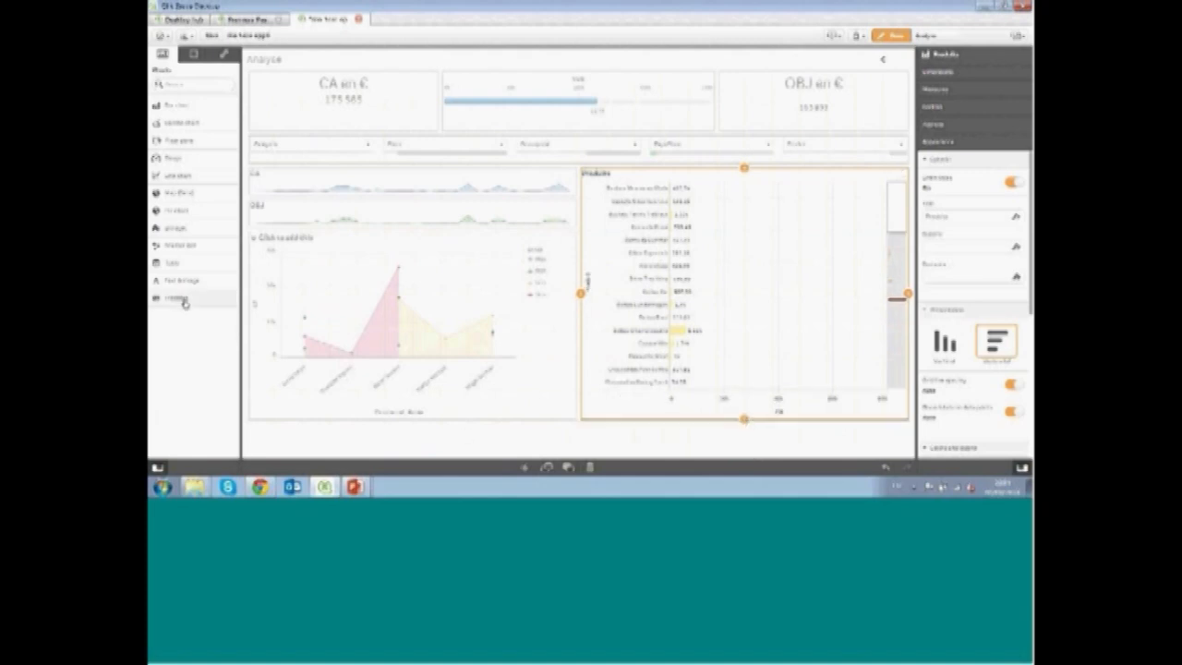
Create a new sheet titled Produits and open it
{"action": "left_click", "coordinate": [967, 38]}
{"action": "left_click", "coordinate": [631, 97]}
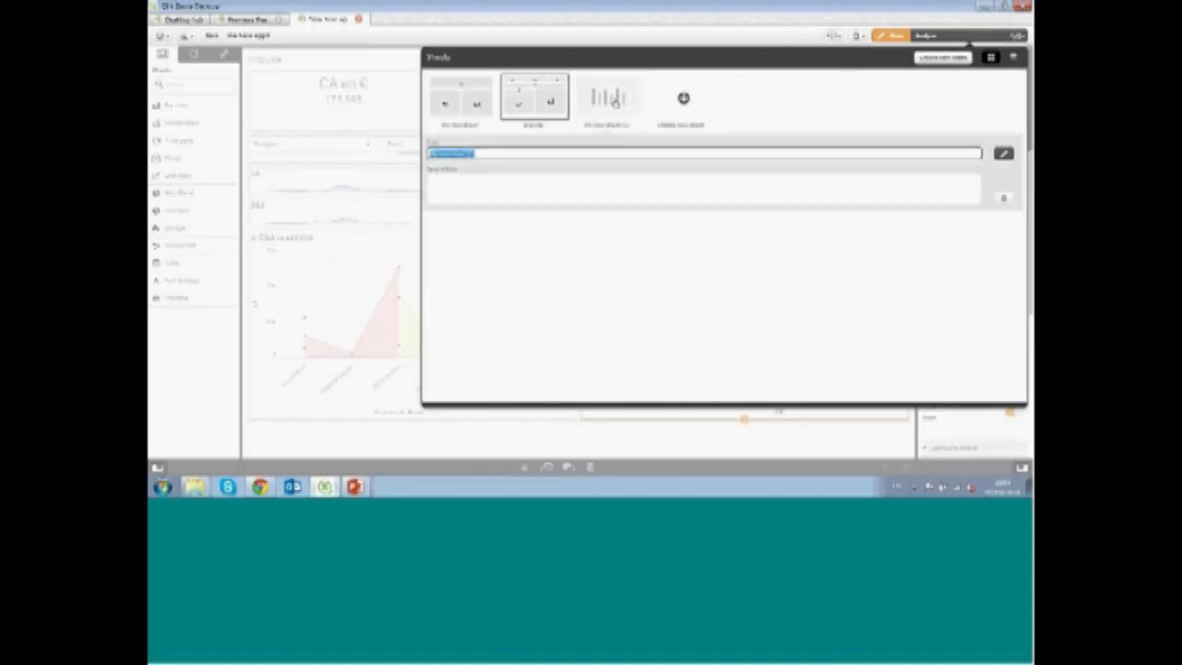
{"action": "type", "text": "Produits"}
{"action": "key", "text": "Return"}
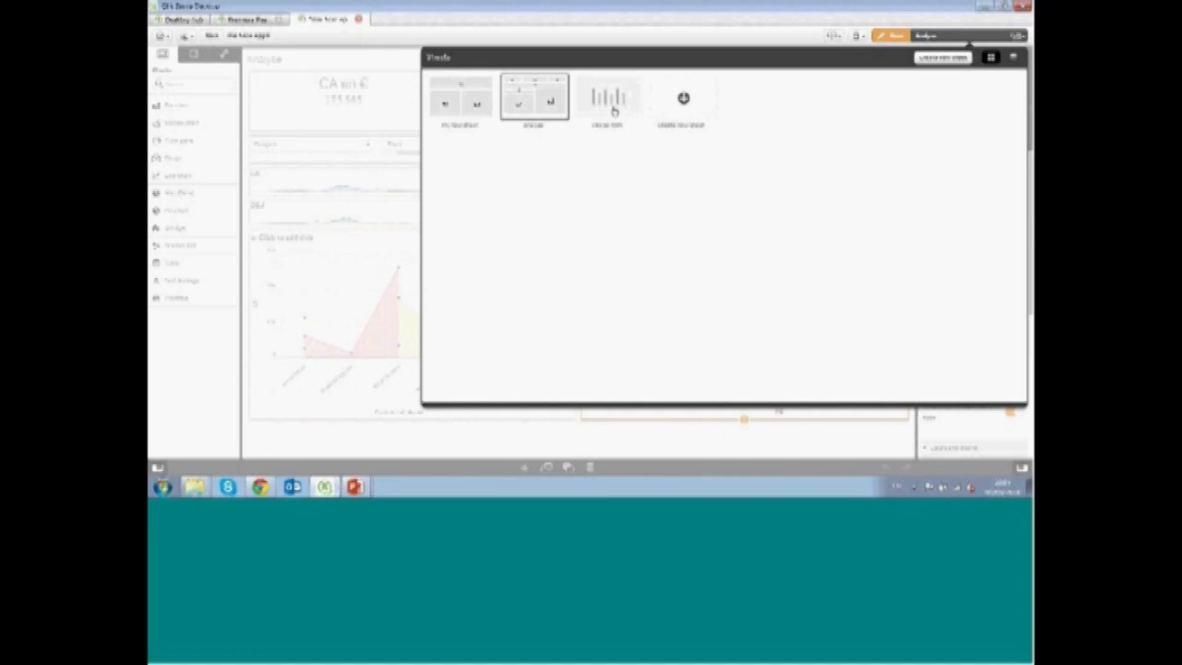
{"action": "left_click", "coordinate": [611, 109]}
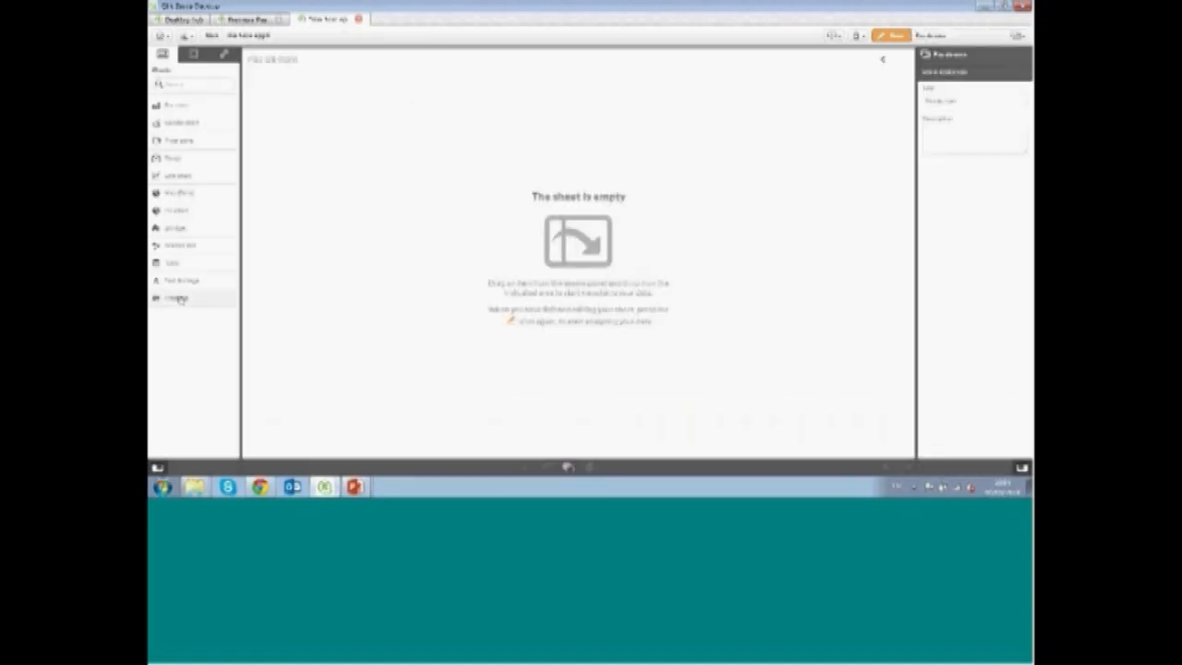
Add a treemap to the sheet with Catégorie as dimension and CA as measure
{"action": "left_click_drag", "start_coordinate": [181, 297], "coordinate": [446, 117]}
{"action": "left_click", "coordinate": [605, 173]}
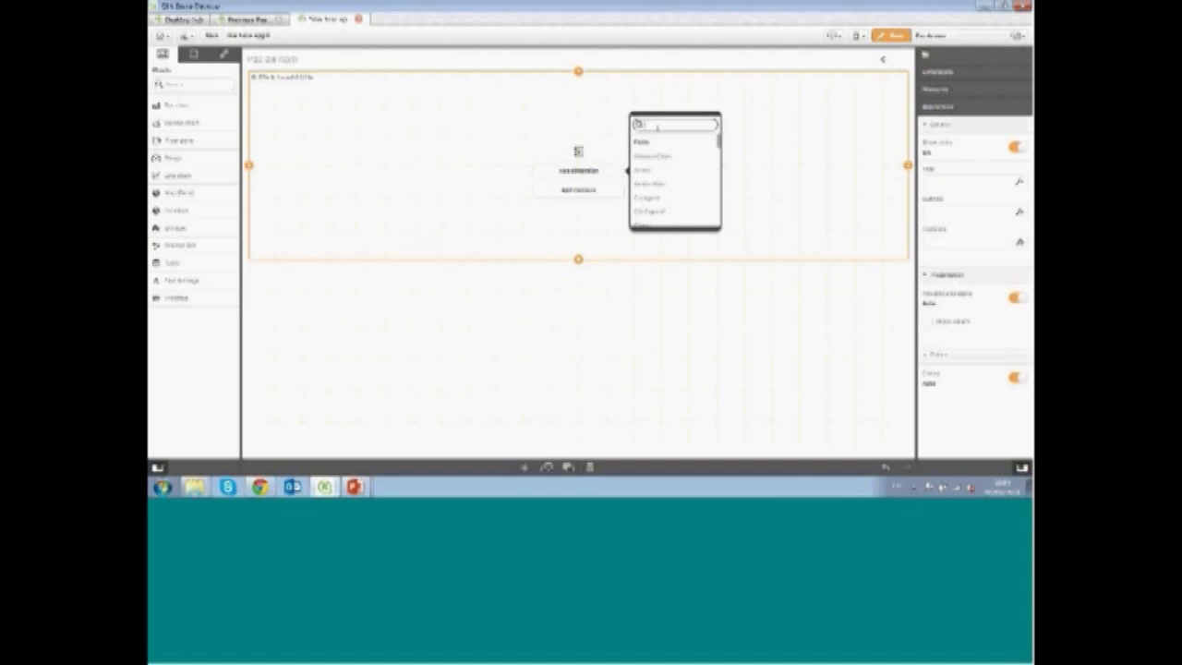
{"action": "left_click", "coordinate": [665, 197]}
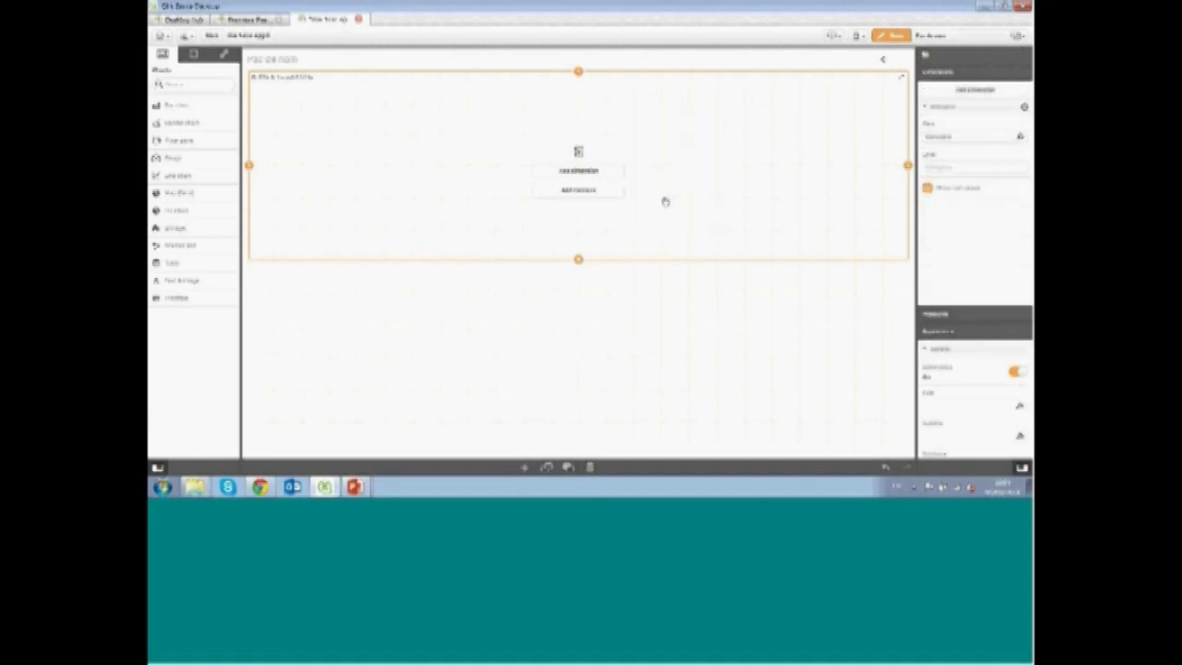
{"action": "left_click", "coordinate": [617, 199]}
{"action": "left_click", "coordinate": [658, 198]}
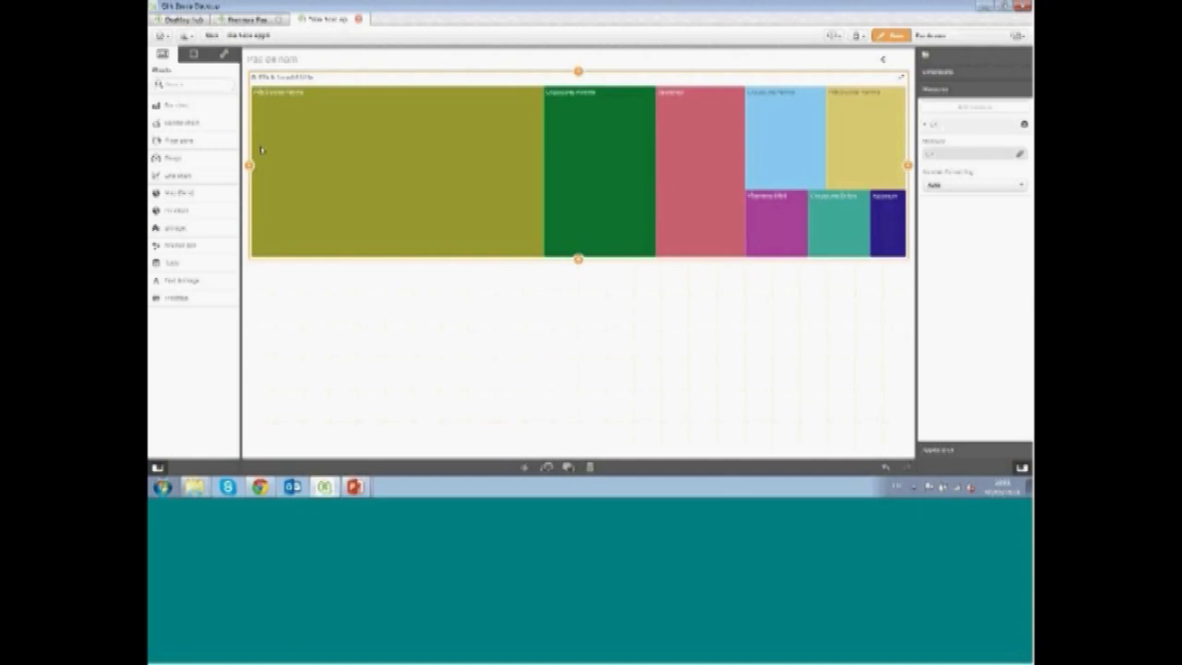
Try adding a second treemap dimension from the fields found by searching "ven", then remove it
{"action": "left_click", "coordinate": [193, 57]}
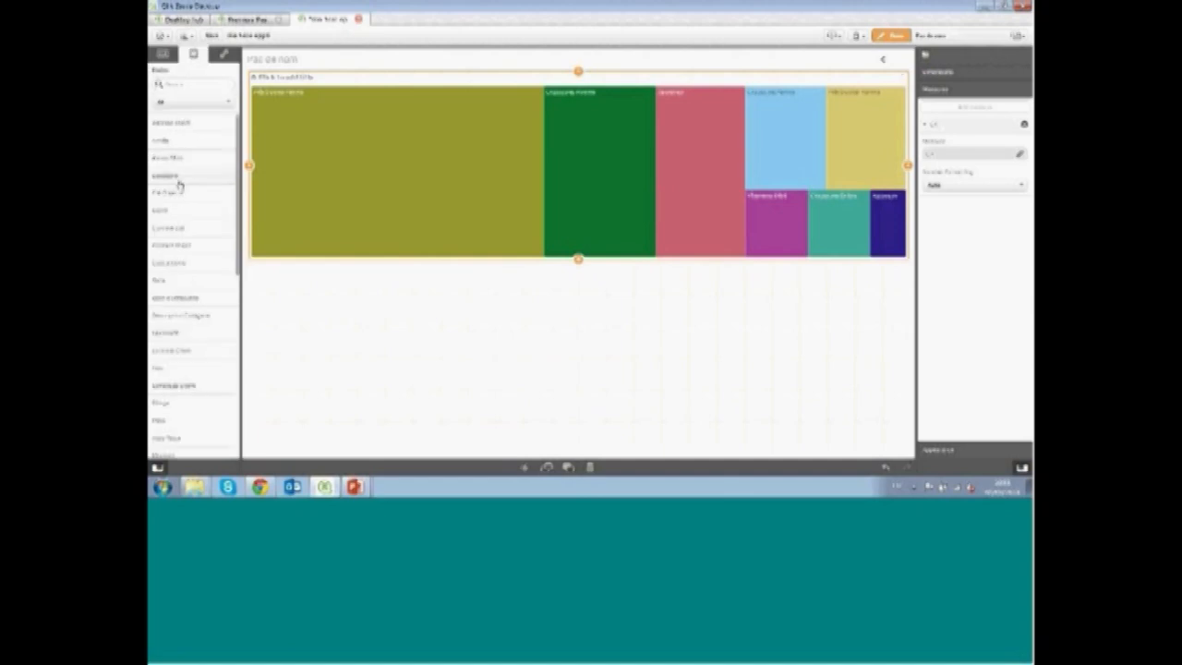
{"action": "left_click", "coordinate": [196, 85]}
{"action": "type", "text": "ven"}
{"action": "left_click_drag", "start_coordinate": [184, 127], "coordinate": [557, 156]}
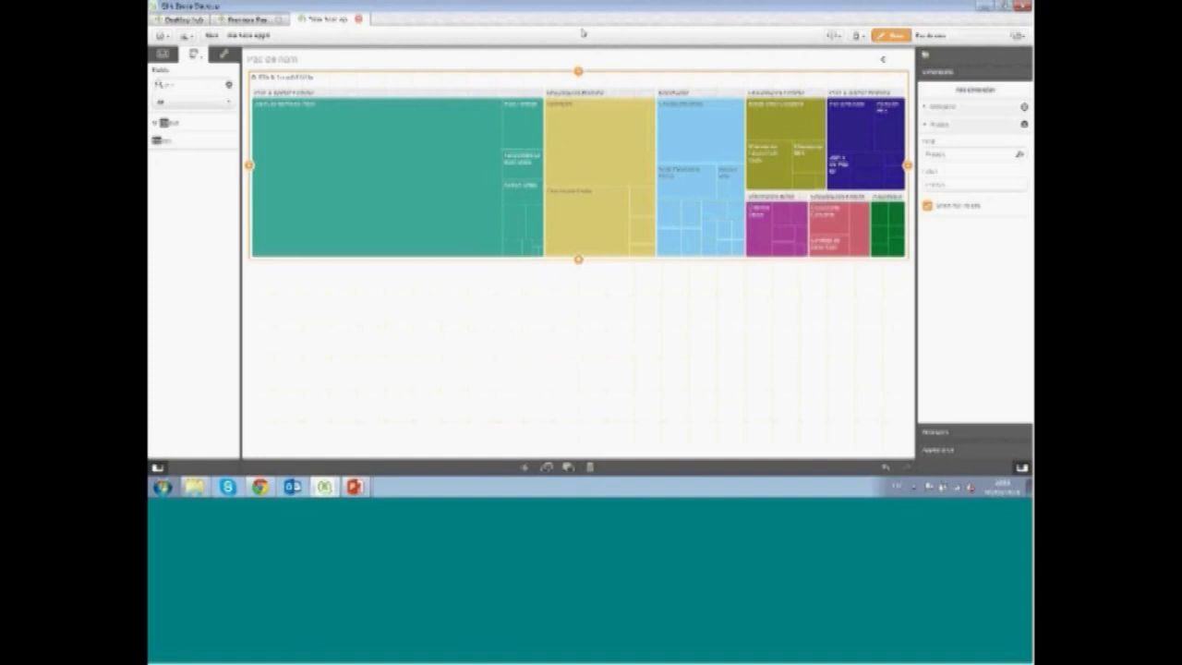
{"action": "left_click", "coordinate": [1024, 126]}
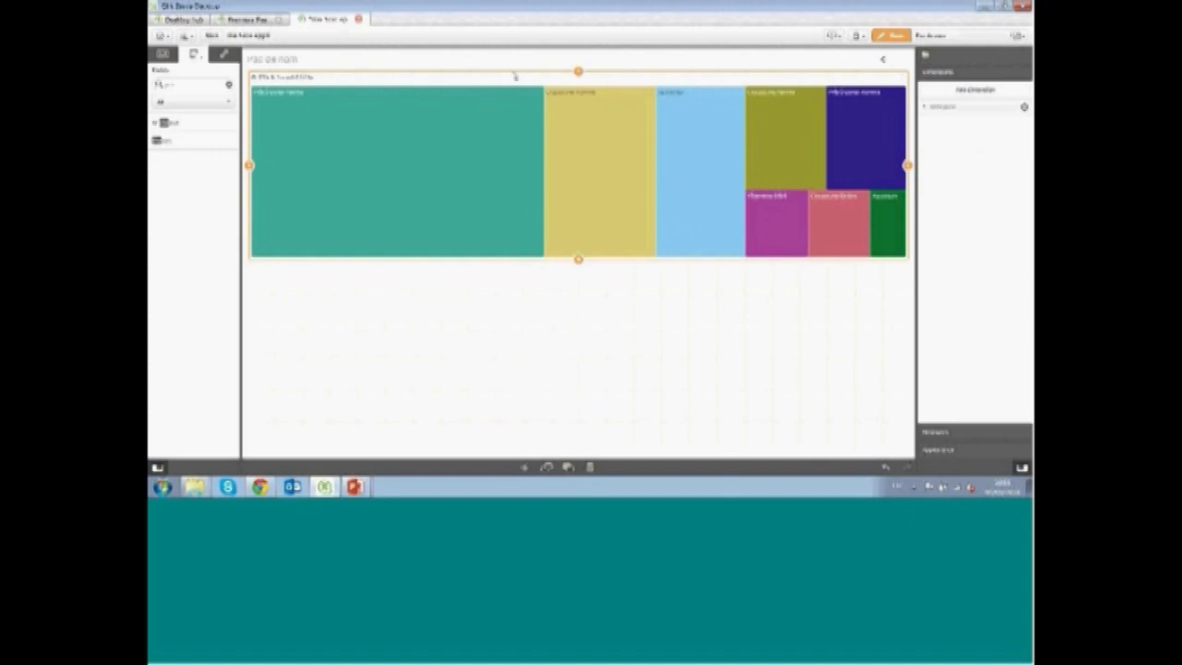
Hide the treemap's title and turn on value labels
{"action": "left_click", "coordinate": [951, 451]}
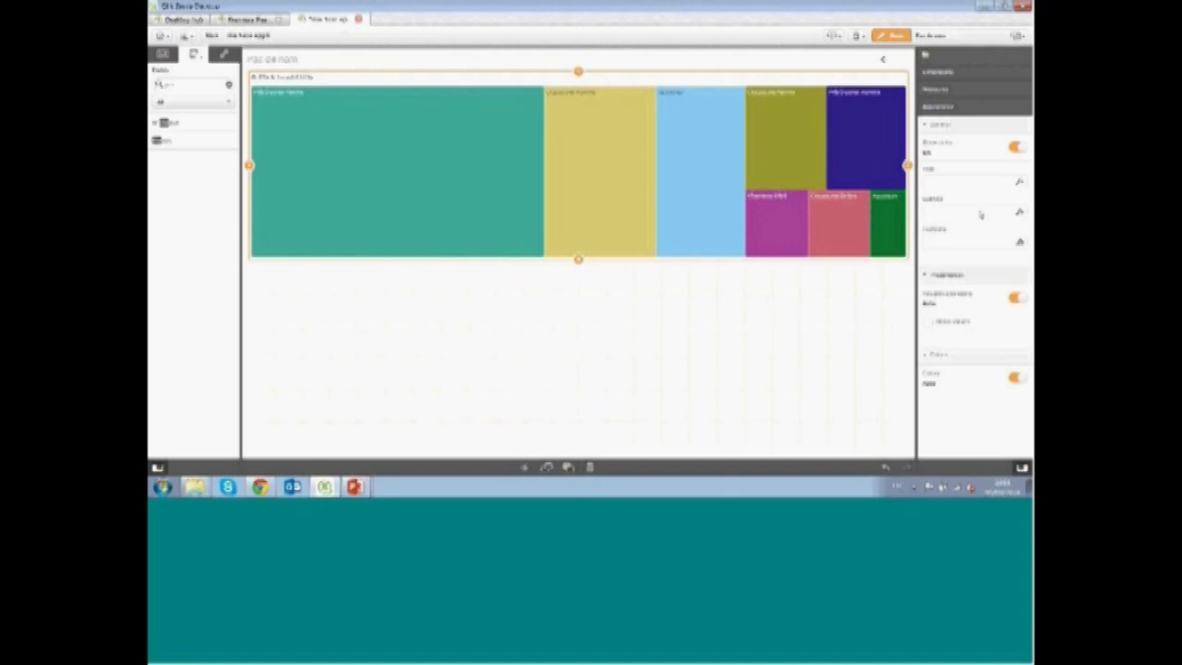
{"action": "left_click", "coordinate": [1016, 148]}
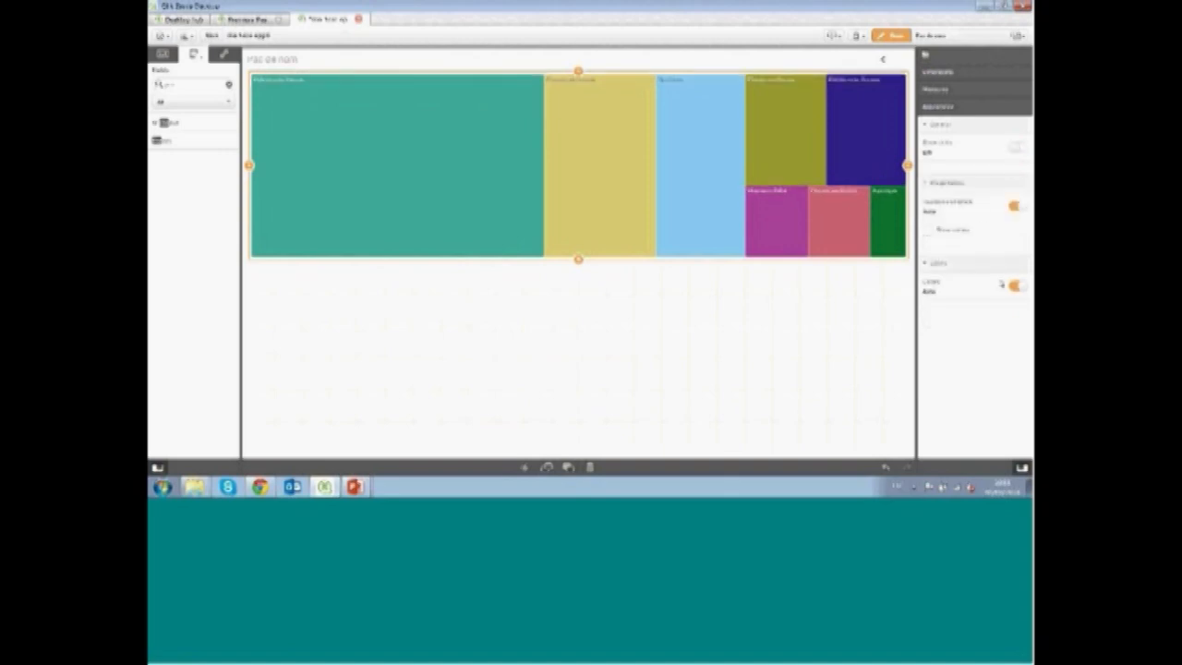
{"action": "left_click", "coordinate": [928, 231]}
{"action": "left_click", "coordinate": [652, 312]}
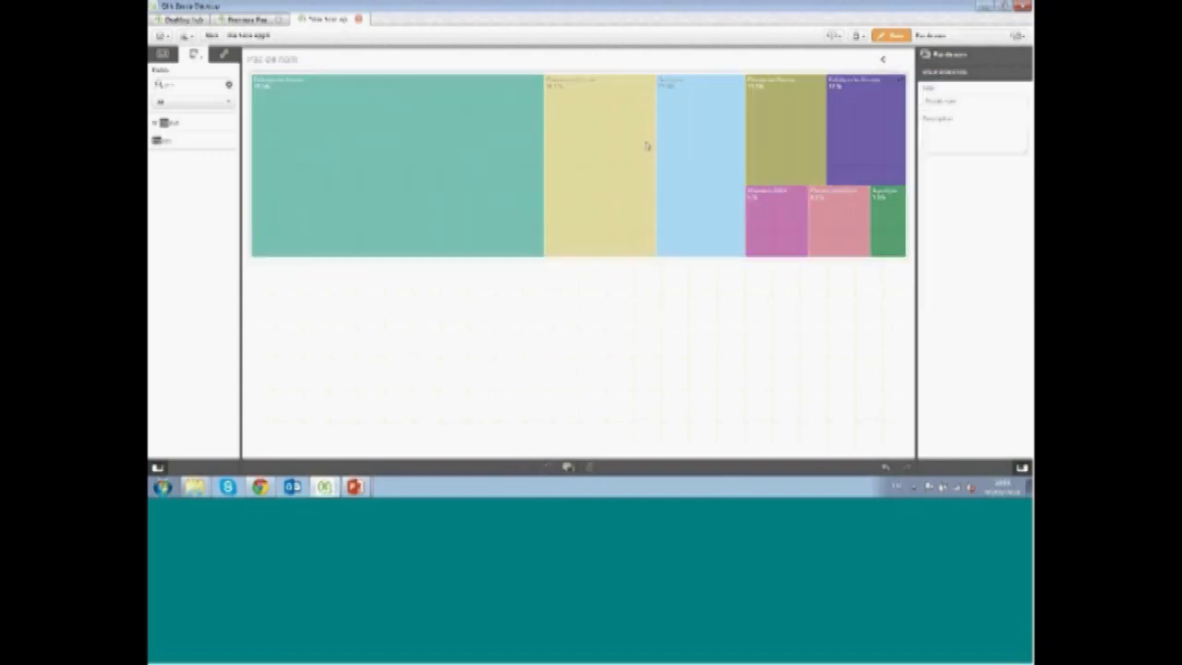
Copy the treemap and paste it into the empty bottom area of the Analyse sheet
{"action": "left_click", "coordinate": [646, 146]}
{"action": "right_click", "coordinate": [646, 146]}
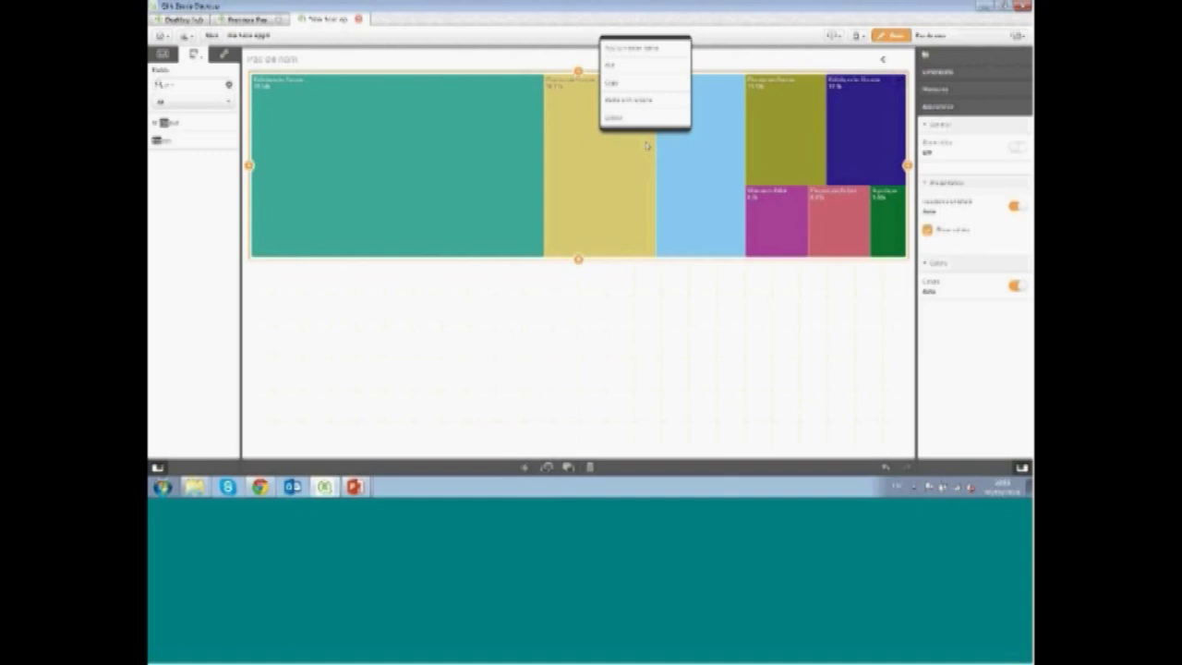
{"action": "left_click", "coordinate": [635, 83]}
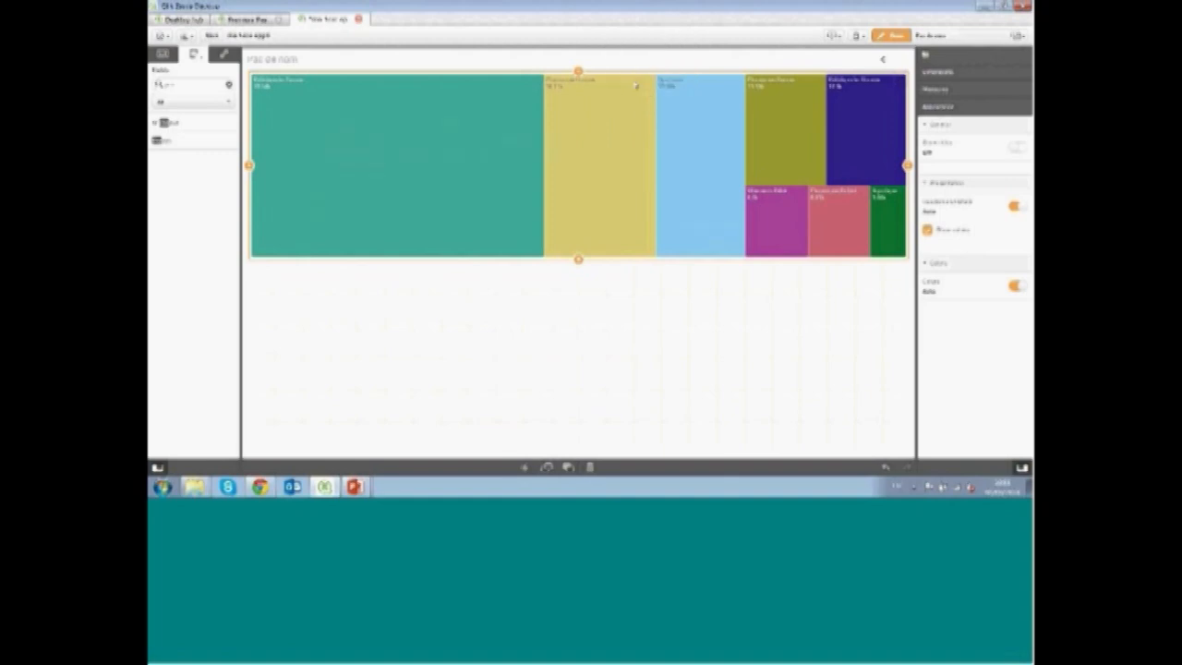
{"action": "left_click", "coordinate": [880, 59]}
{"action": "left_click", "coordinate": [882, 61]}
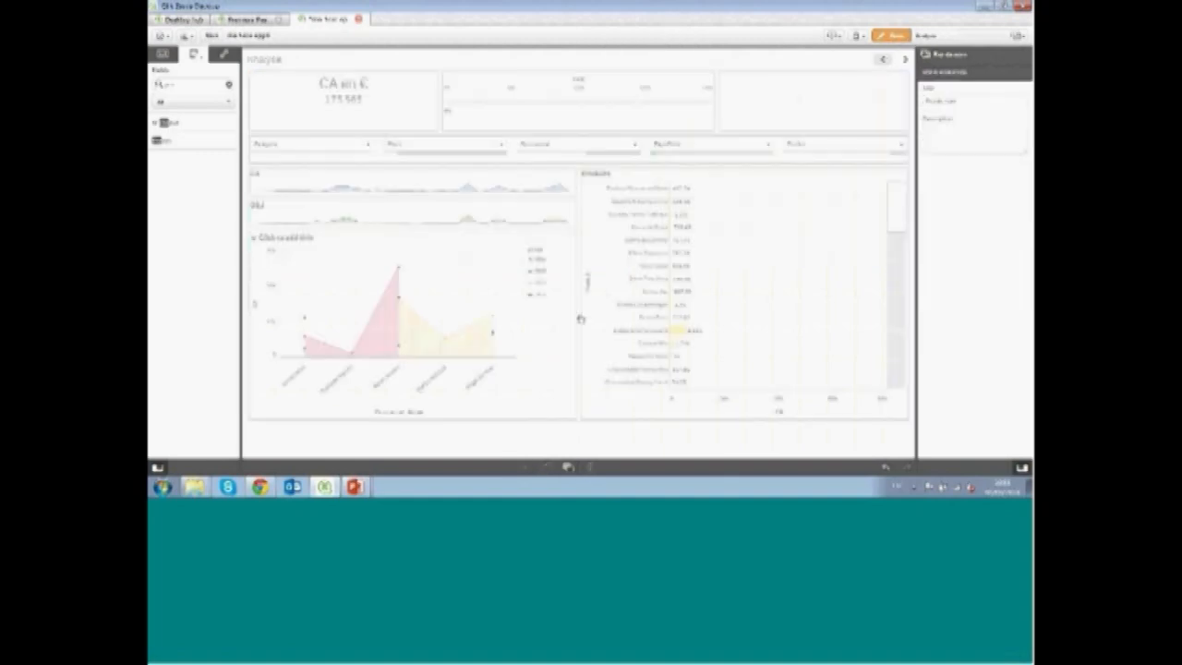
{"action": "right_click", "coordinate": [475, 435]}
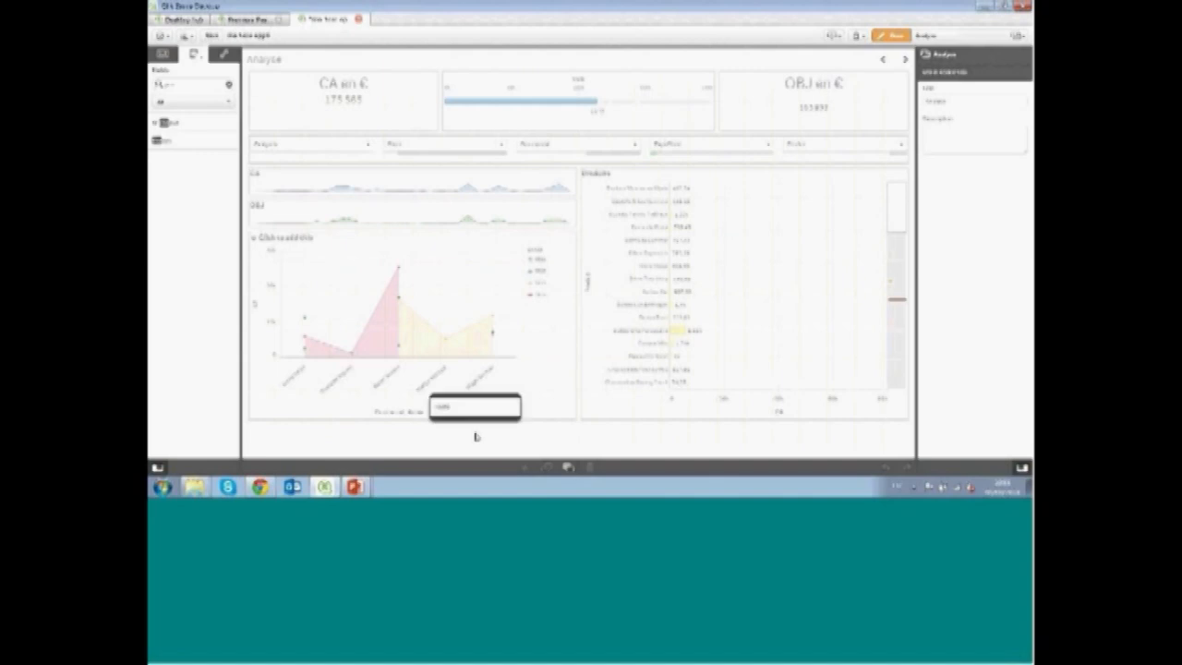
{"action": "left_click", "coordinate": [474, 408]}
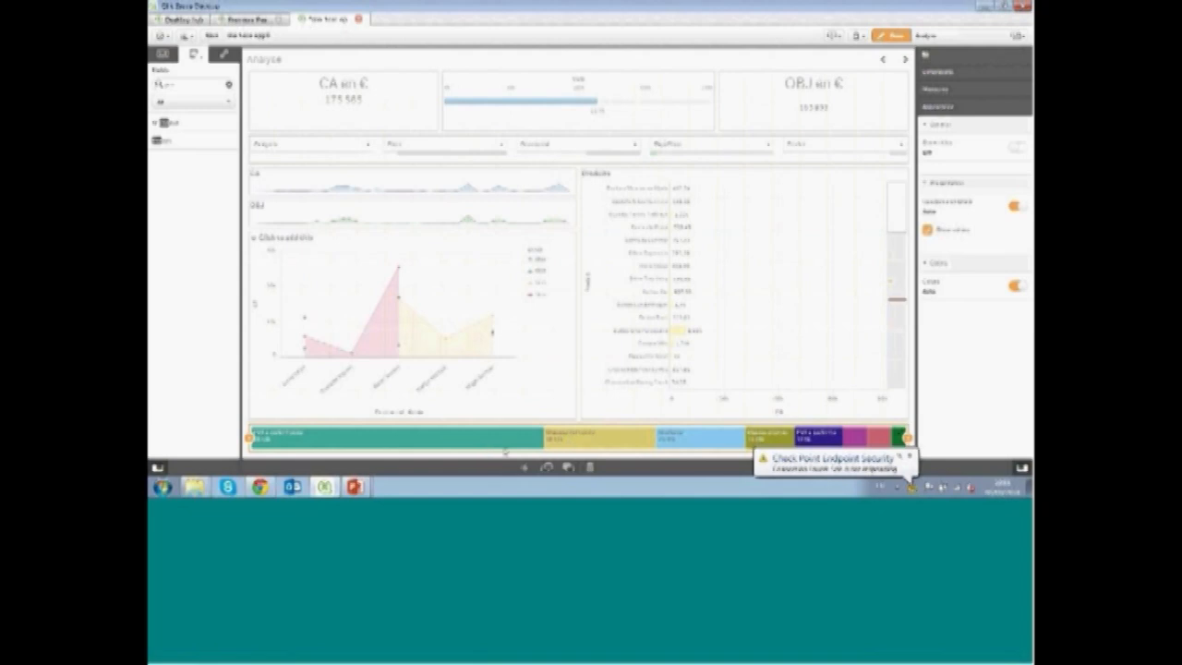
Color the treemap by measure with a diverging classes scheme, reverse the colors, and finish editing
{"action": "left_click", "coordinate": [908, 456]}
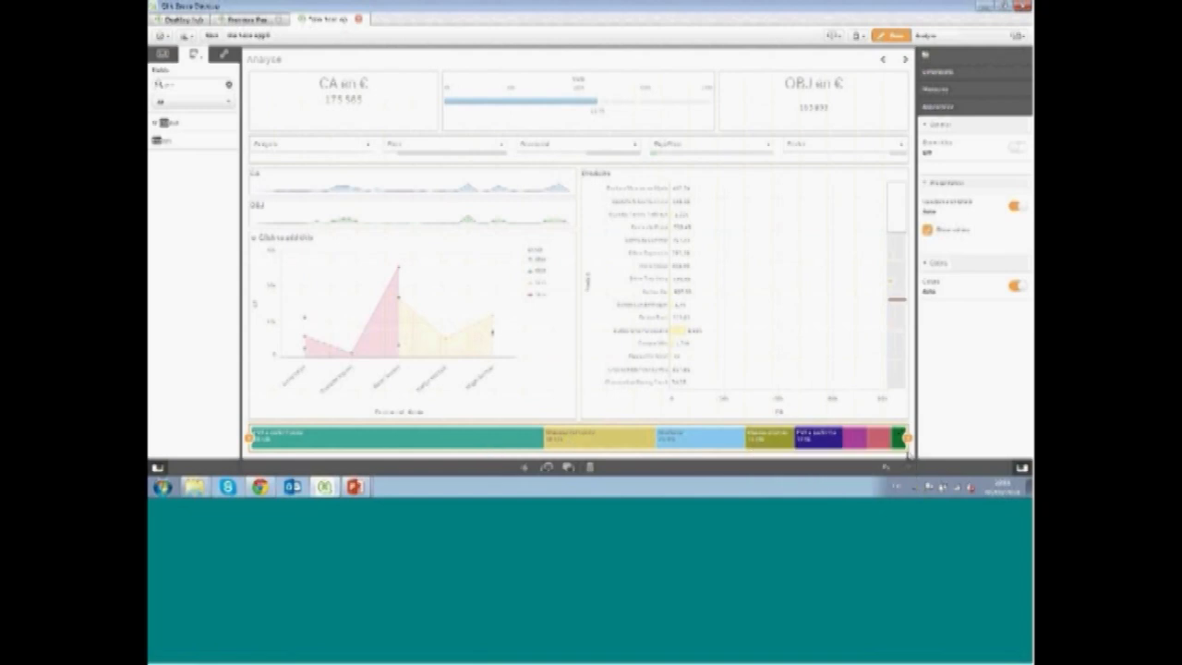
{"action": "left_click", "coordinate": [1018, 287]}
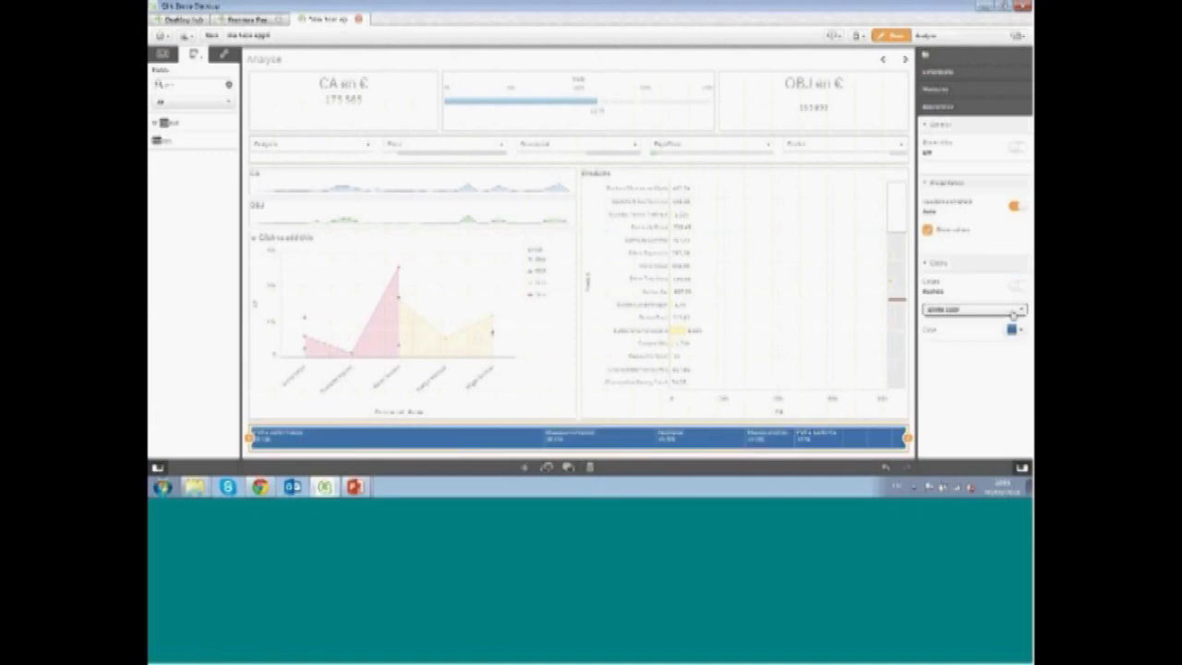
{"action": "left_click", "coordinate": [1014, 312]}
{"action": "left_click", "coordinate": [992, 335]}
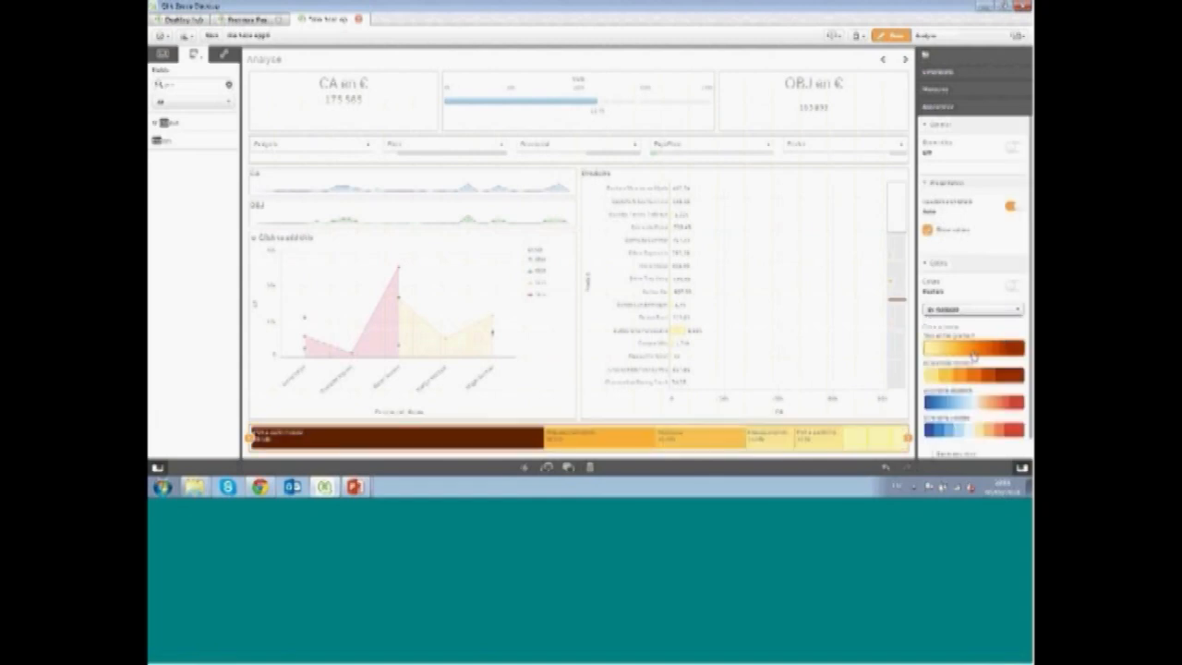
{"action": "left_click", "coordinate": [970, 401]}
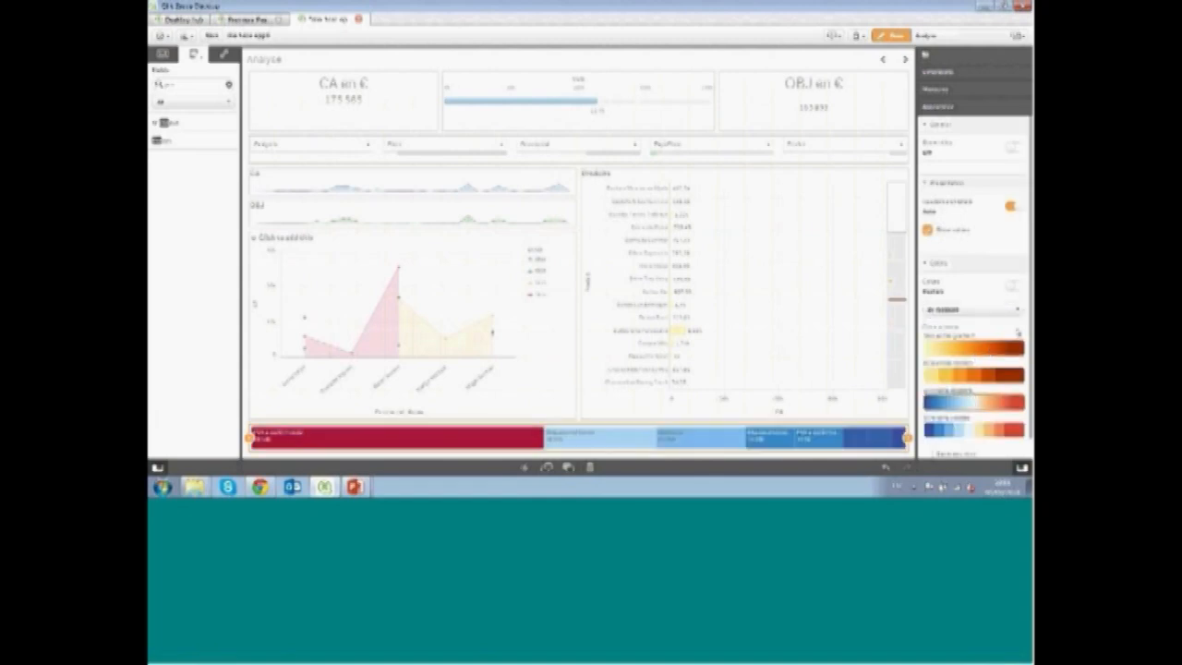
{"action": "scroll", "coordinate": [1015, 332], "scroll_direction": "down", "scroll_amount": 1}
{"action": "left_click", "coordinate": [928, 432]}
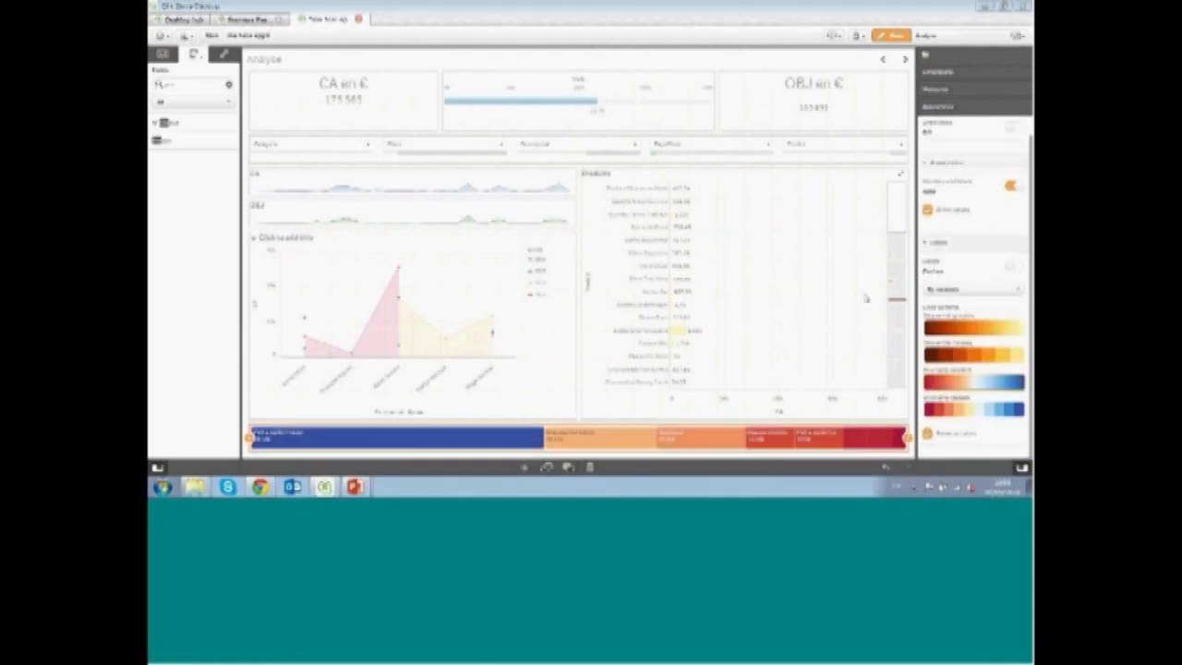
{"action": "left_click", "coordinate": [891, 35]}
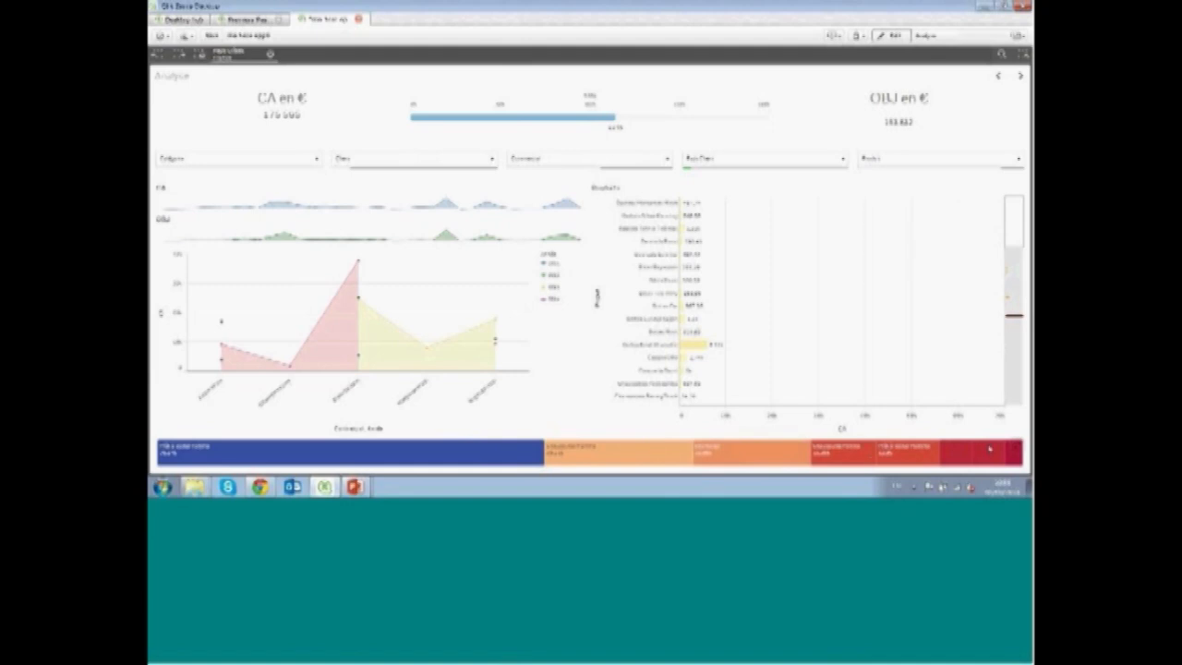
Filter the sheet by selecting treemap cells, then open My new sheet and clear the selection
{"action": "left_click", "coordinate": [906, 459]}
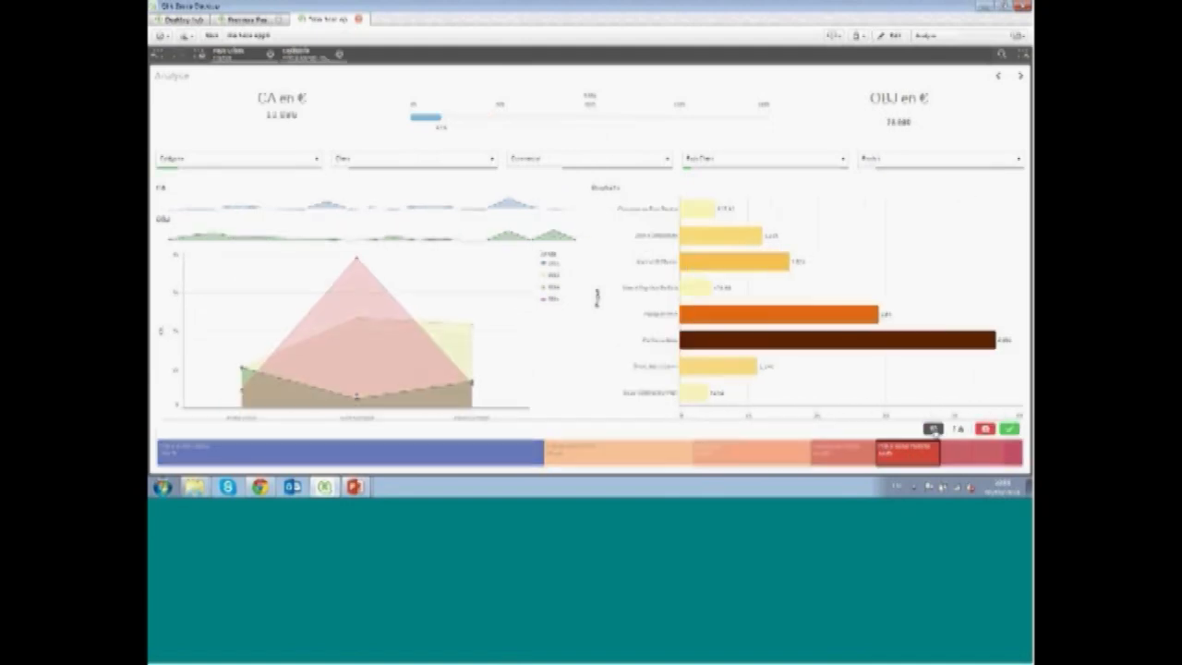
{"action": "mouse_move", "coordinate": [1009, 455]}
{"action": "left_mouse_down"}
{"action": "mouse_move", "coordinate": [834, 429]}
{"action": "mouse_move", "coordinate": [802, 453]}
{"action": "mouse_move", "coordinate": [699, 437]}
{"action": "left_mouse_up"}
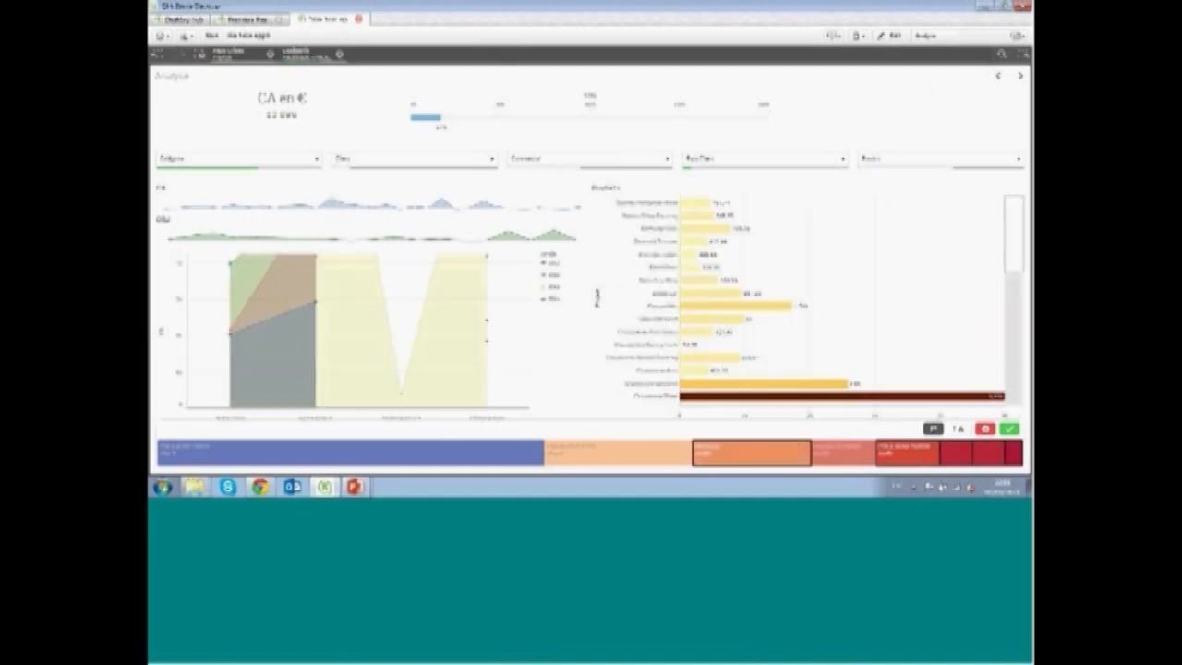
{"action": "left_click", "coordinate": [699, 437]}
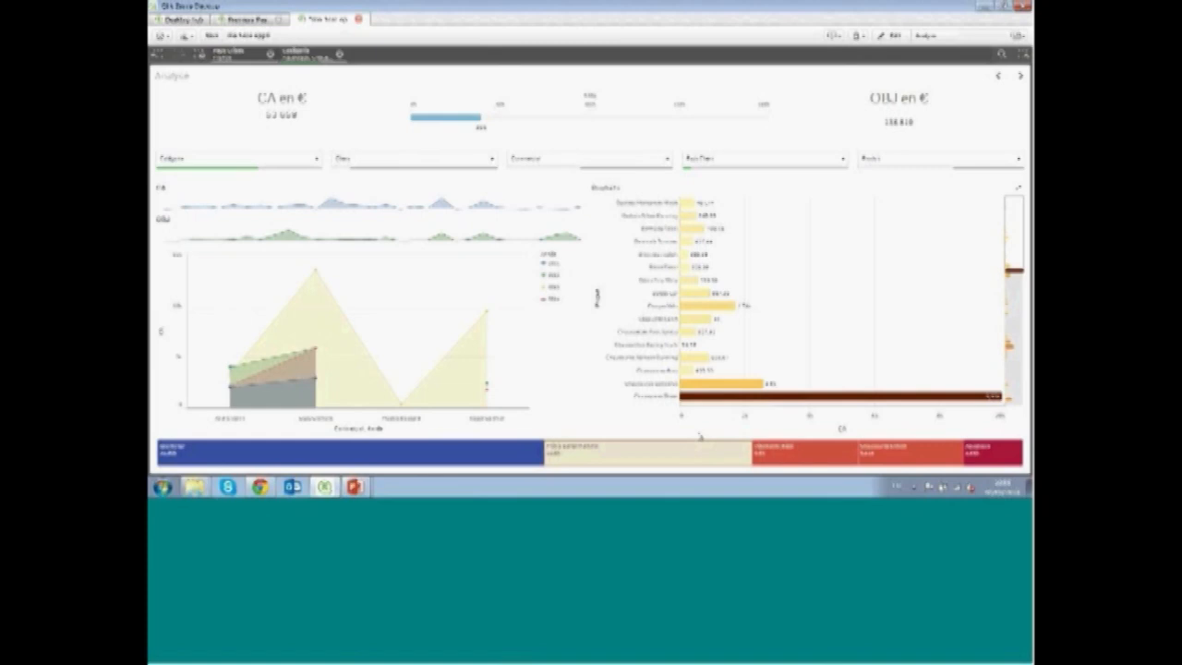
{"action": "left_click", "coordinate": [997, 79]}
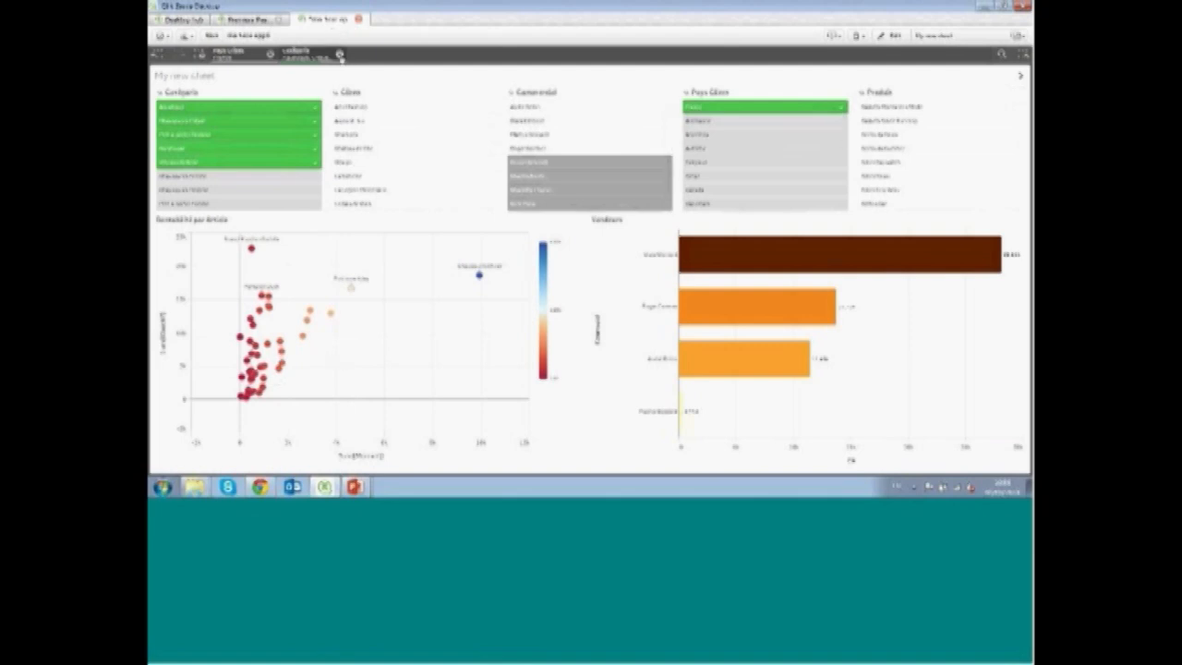
{"action": "left_click", "coordinate": [338, 54]}
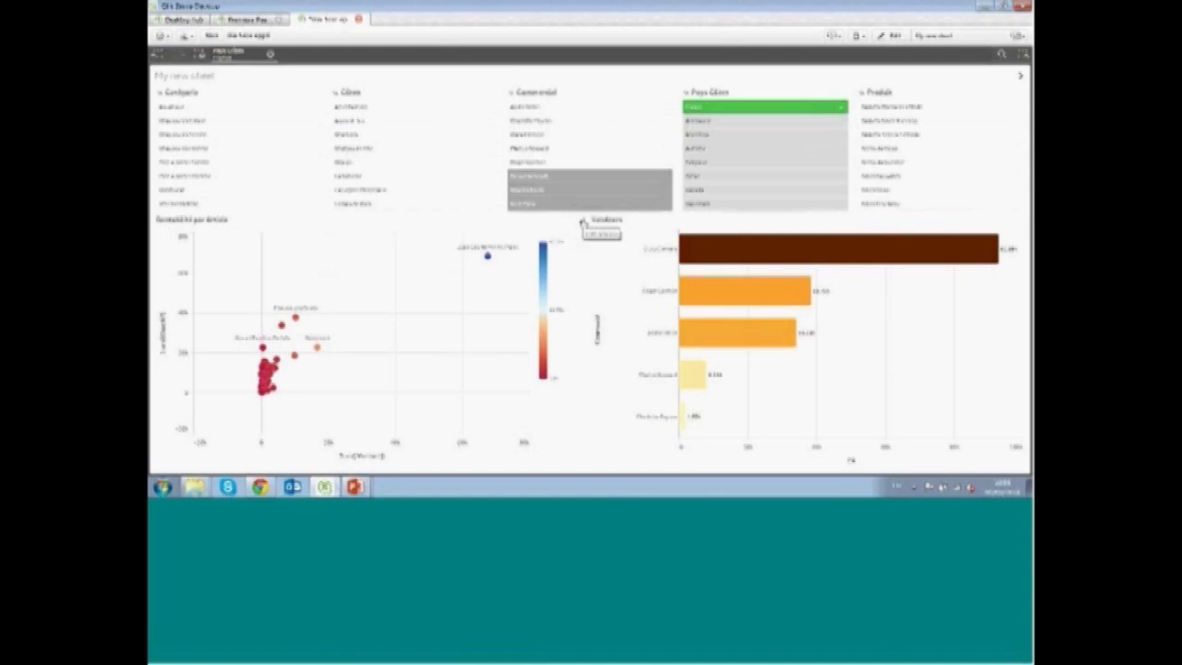
Open the profitability scatter chart in full screen and explore it by panning and zooming, then leave full screen
{"action": "left_click", "coordinate": [581, 222]}
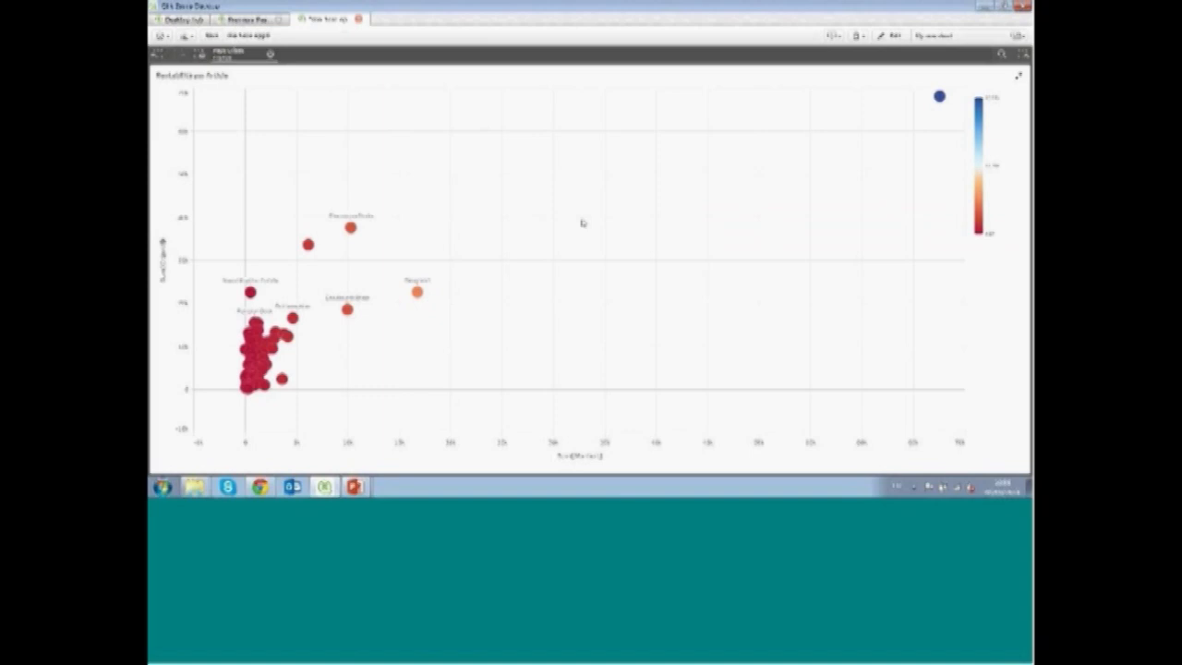
{"action": "left_click_drag", "start_coordinate": [377, 365], "coordinate": [624, 310]}
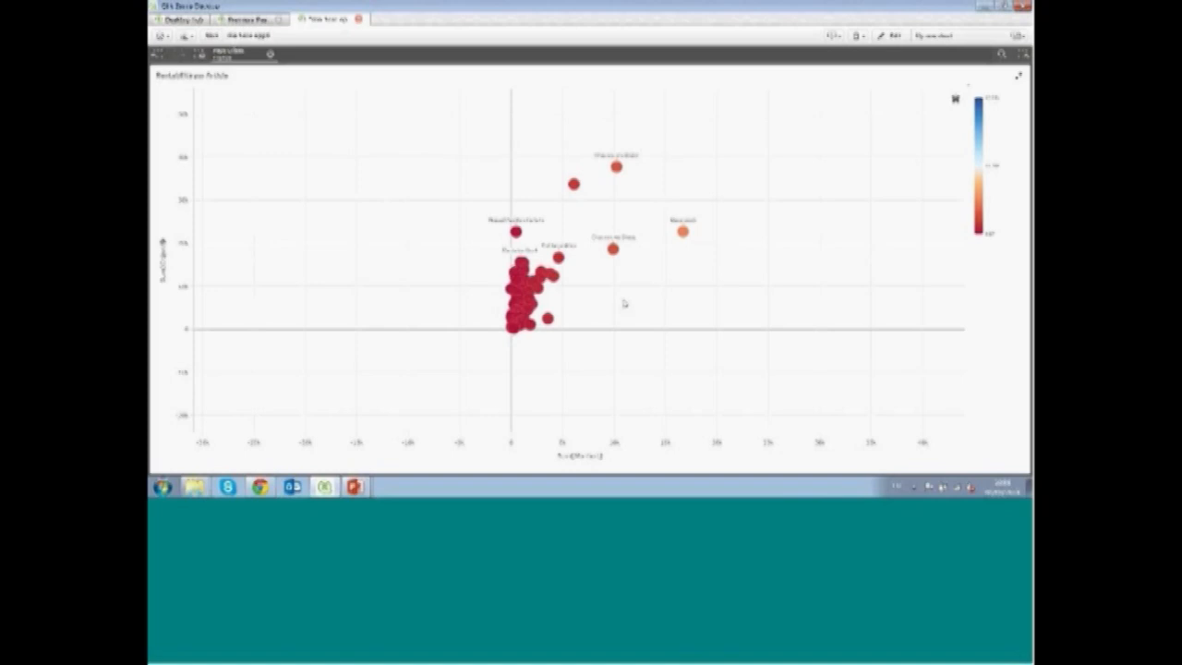
{"action": "scroll", "coordinate": [625, 270], "scroll_direction": "up", "scroll_amount": 2}
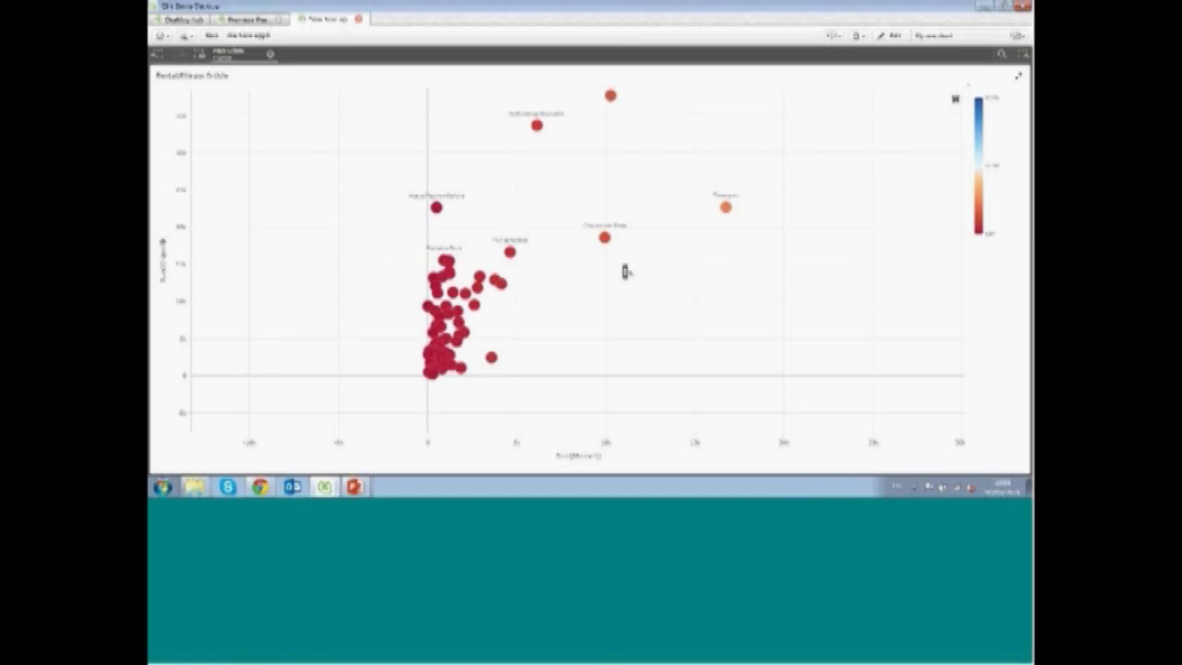
{"action": "scroll", "coordinate": [625, 269], "scroll_direction": "up", "scroll_amount": 3}
{"action": "left_click_drag", "start_coordinate": [501, 359], "coordinate": [702, 267]}
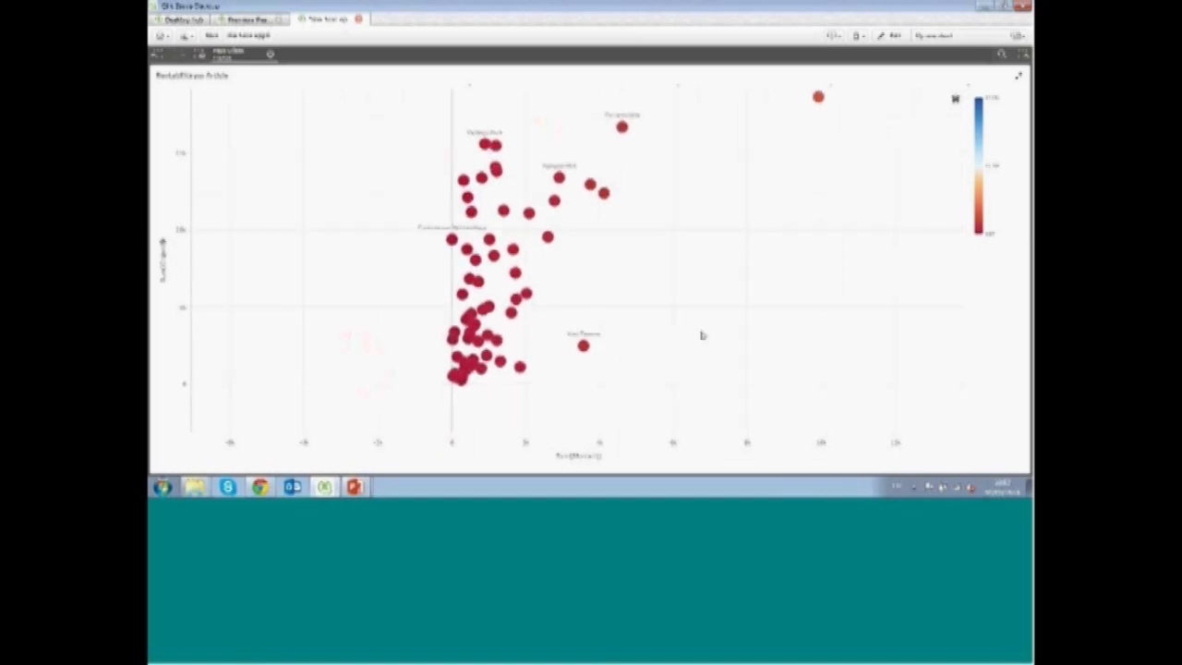
{"action": "scroll", "coordinate": [703, 335], "scroll_direction": "up", "scroll_amount": 2}
{"action": "left_click_drag", "start_coordinate": [569, 344], "coordinate": [738, 349]}
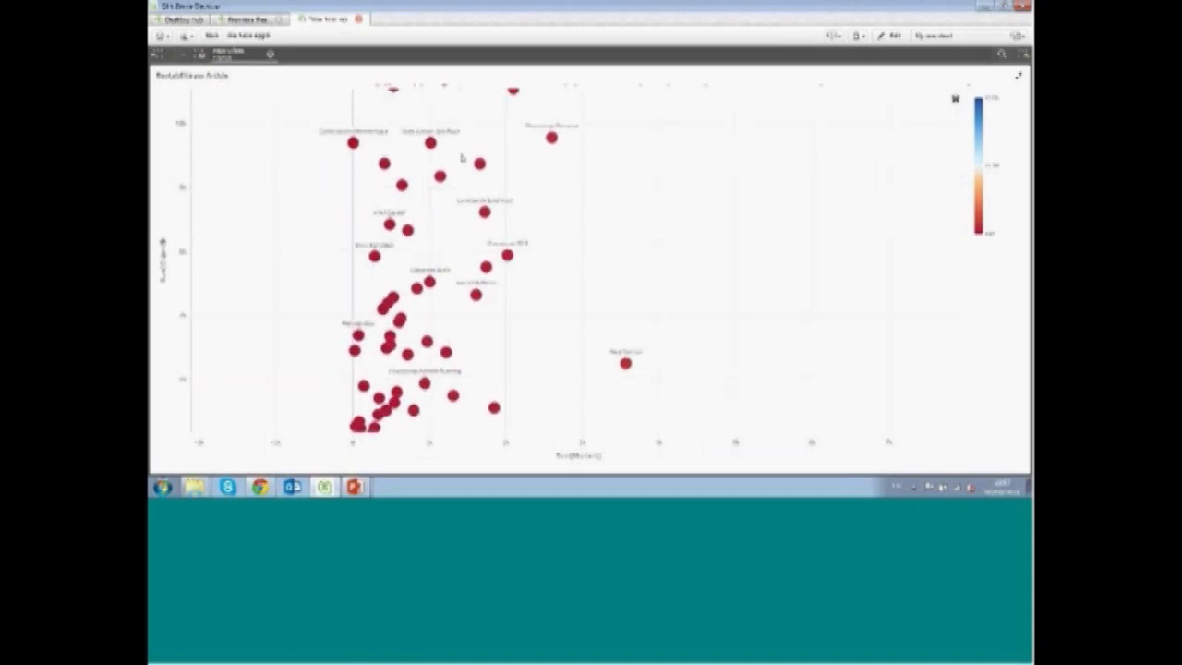
{"action": "mouse_move", "coordinate": [406, 354]}
{"action": "left_click", "coordinate": [1019, 81]}
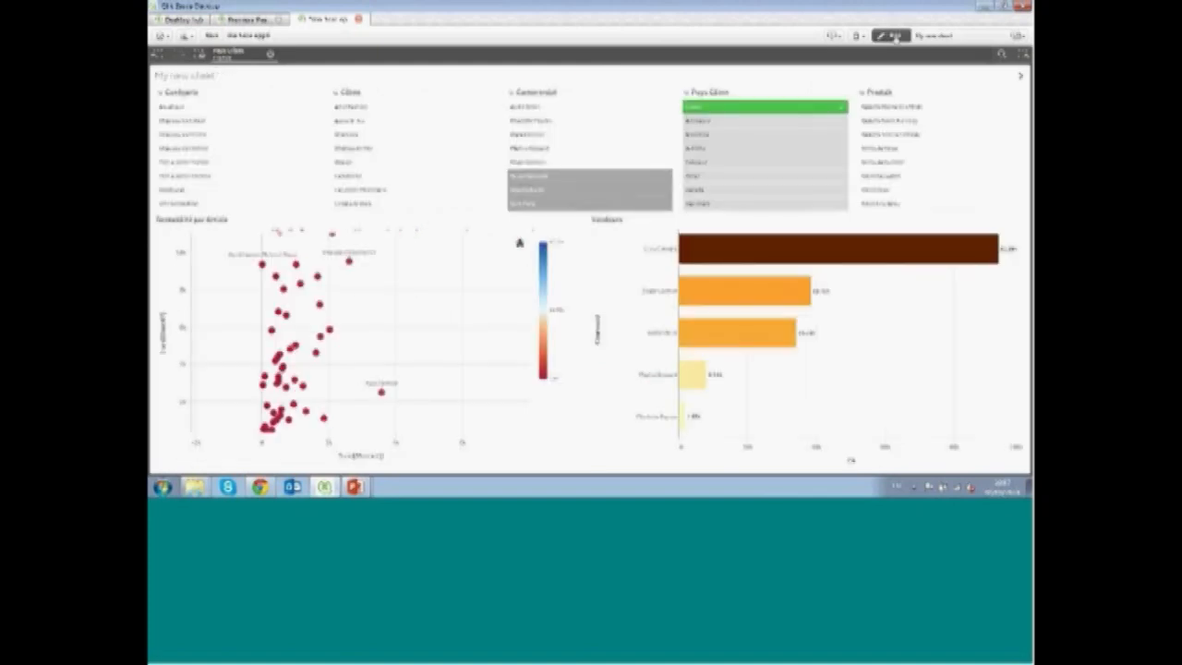
Add a red reference line labelled Obj at 200 to the scatter chart and finish editing
{"action": "left_click", "coordinate": [894, 37]}
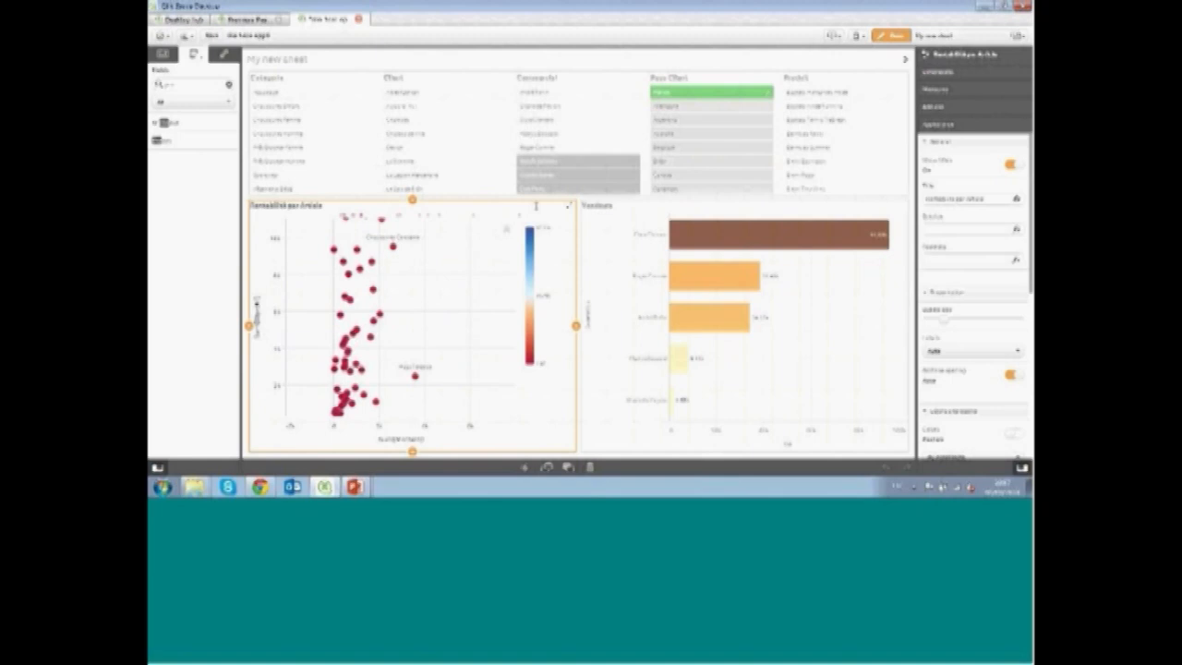
{"action": "left_click", "coordinate": [932, 98]}
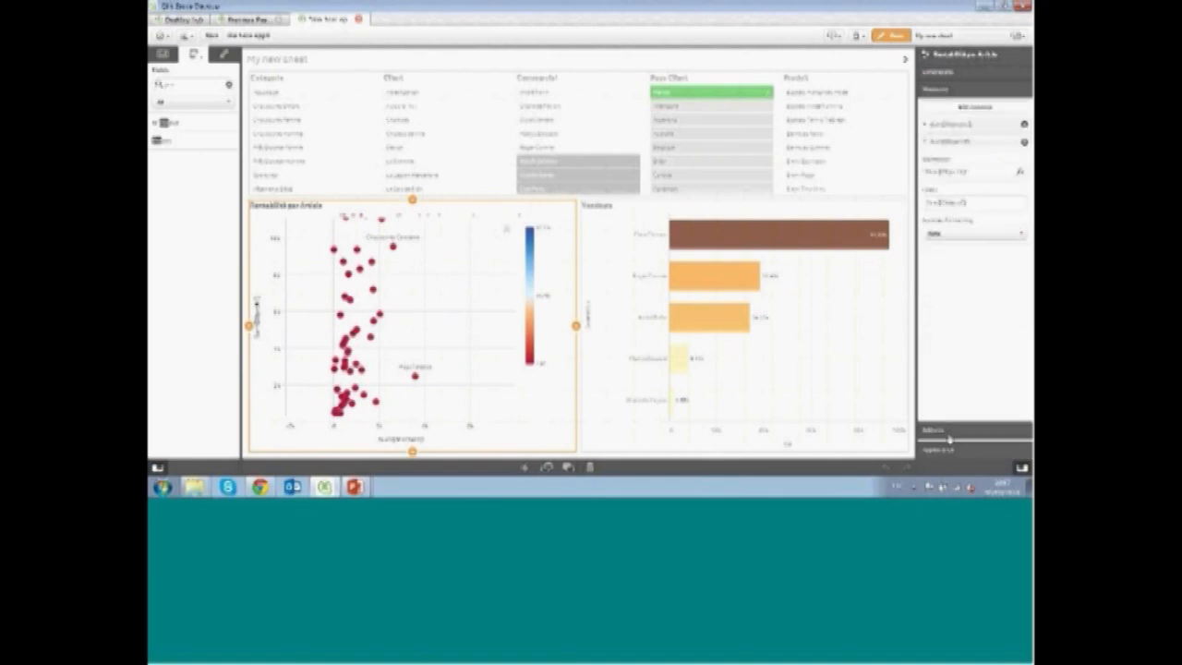
{"action": "left_click", "coordinate": [949, 436]}
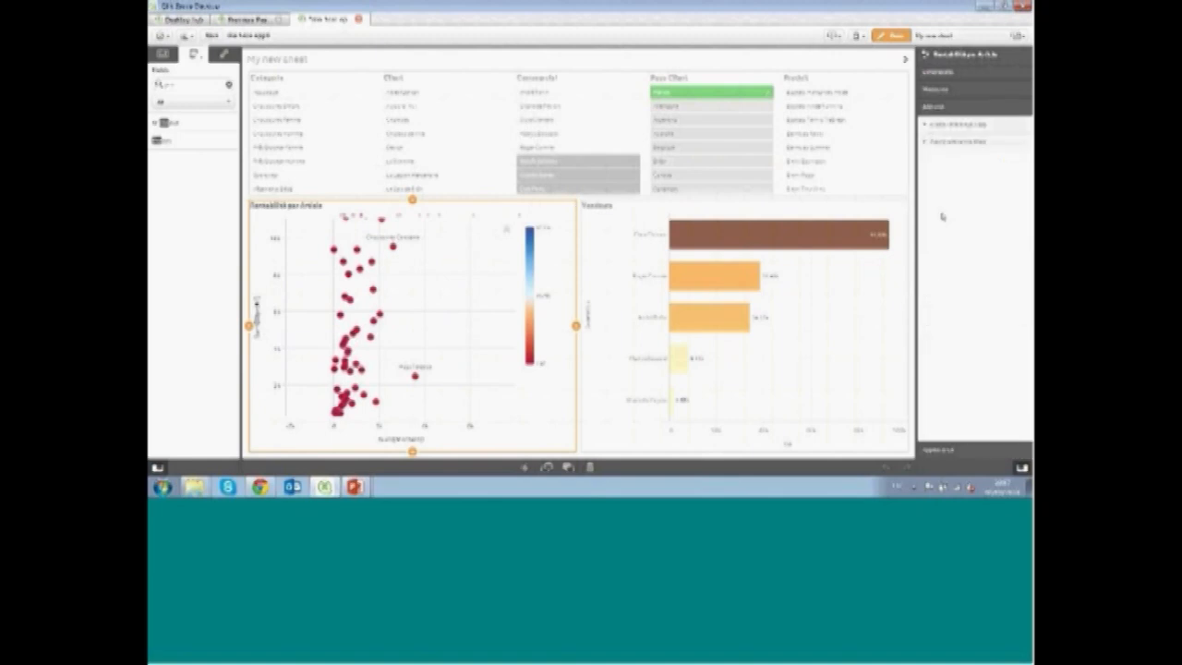
{"action": "left_click", "coordinate": [924, 127]}
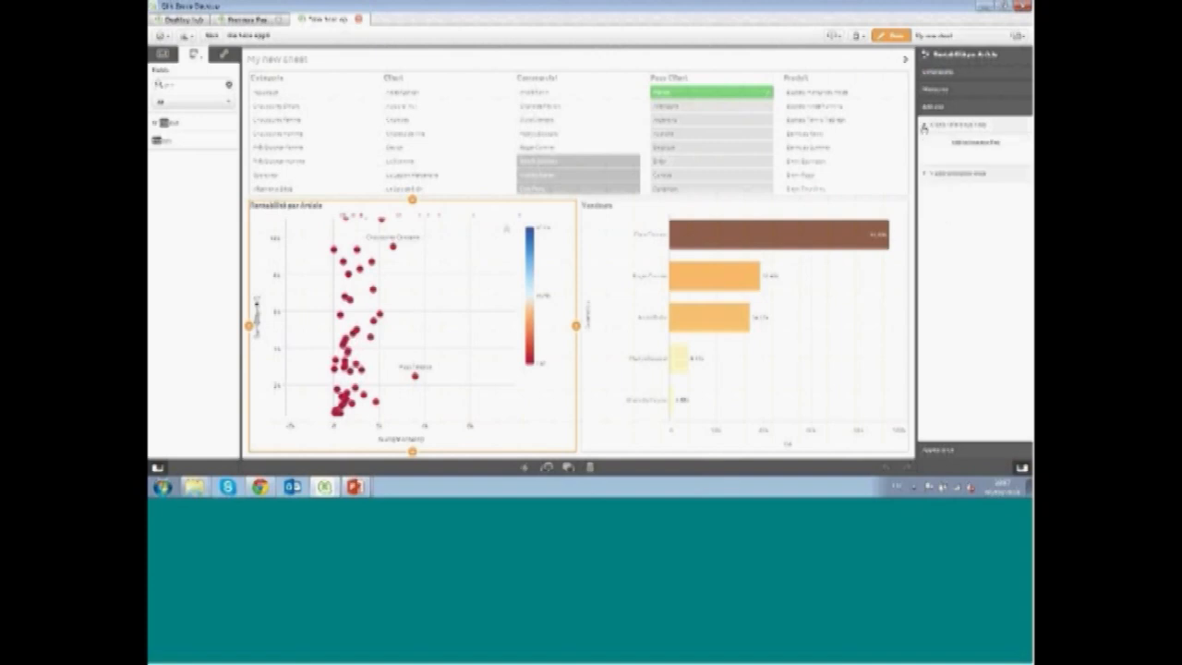
{"action": "left_click", "coordinate": [954, 144]}
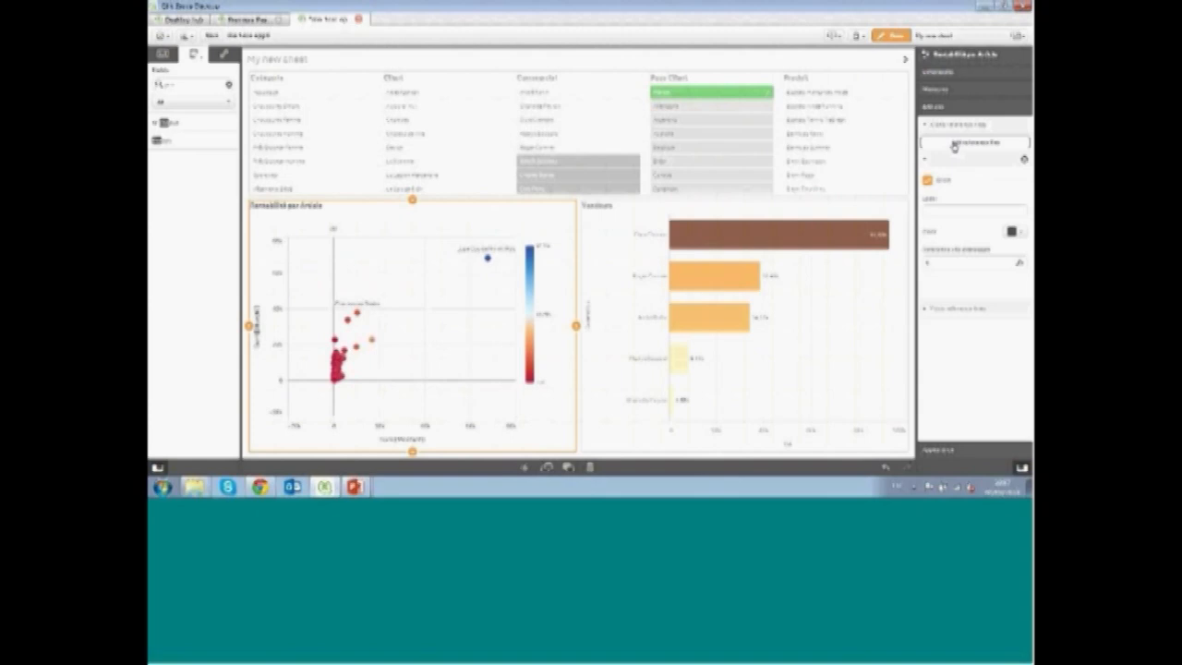
{"action": "left_click", "coordinate": [960, 212]}
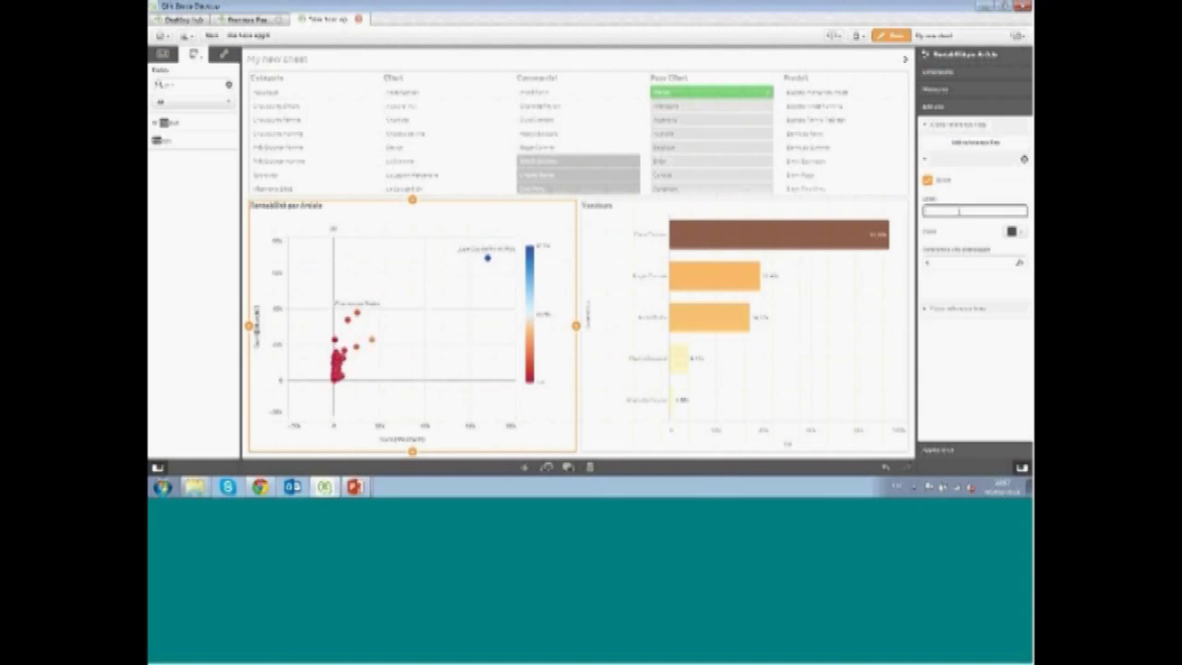
{"action": "type", "text": "Obj"}
{"action": "key", "text": "Tab"}
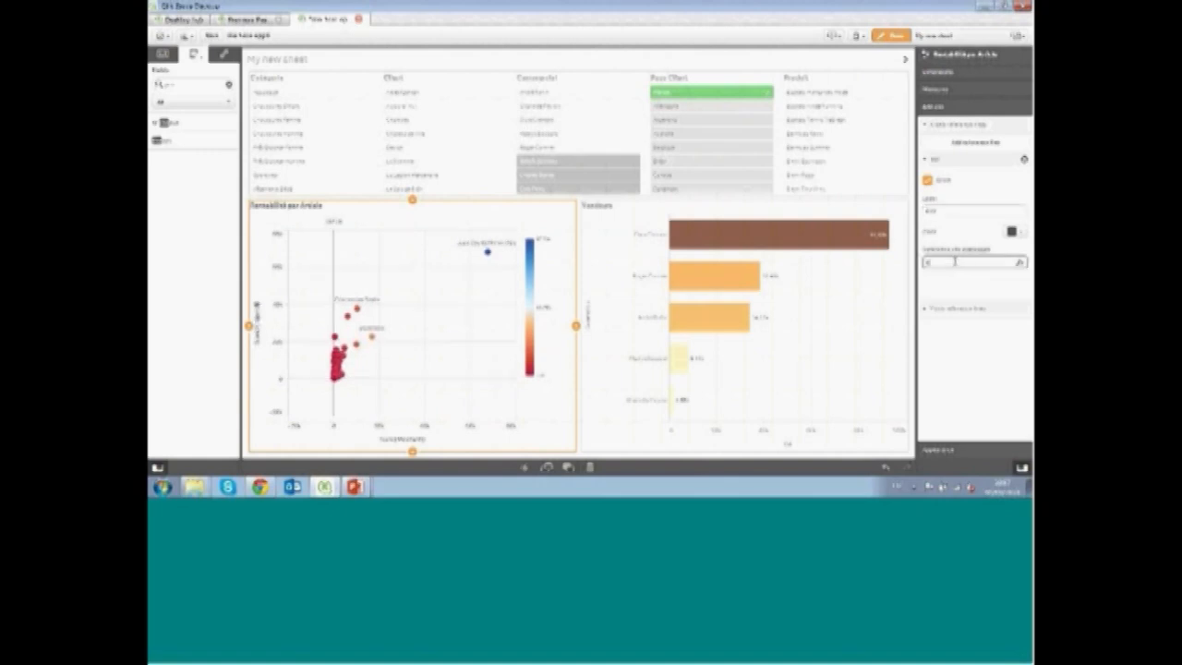
{"action": "type", "text": "200"}
{"action": "left_click", "coordinate": [1012, 231]}
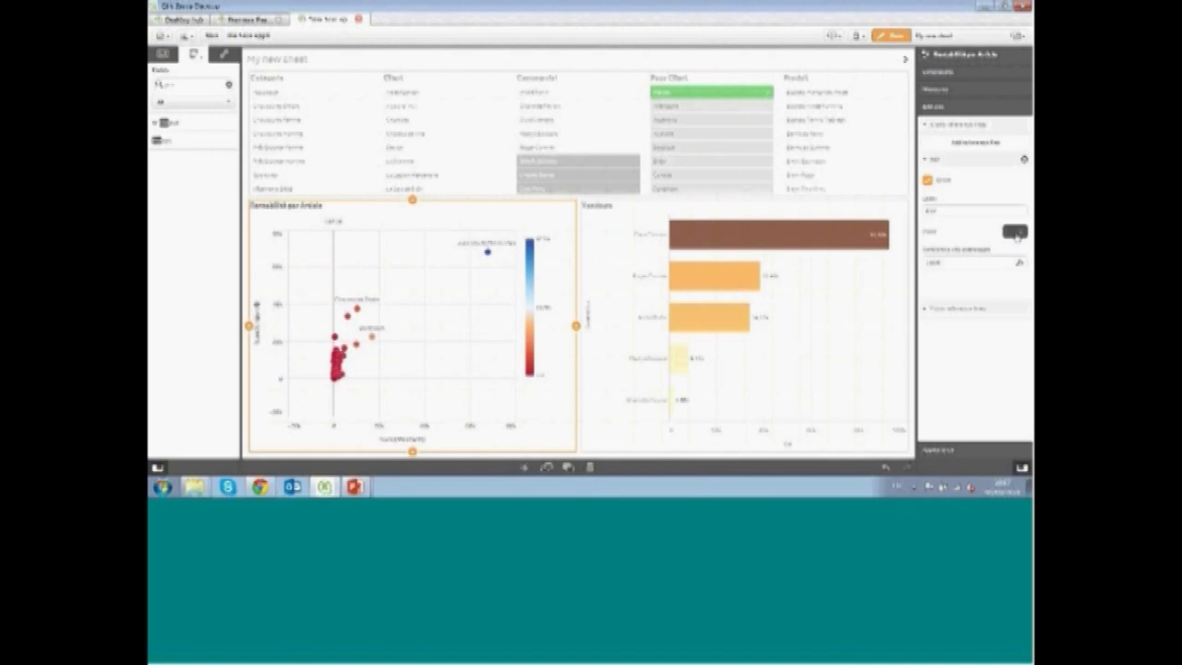
{"action": "left_click", "coordinate": [1003, 288]}
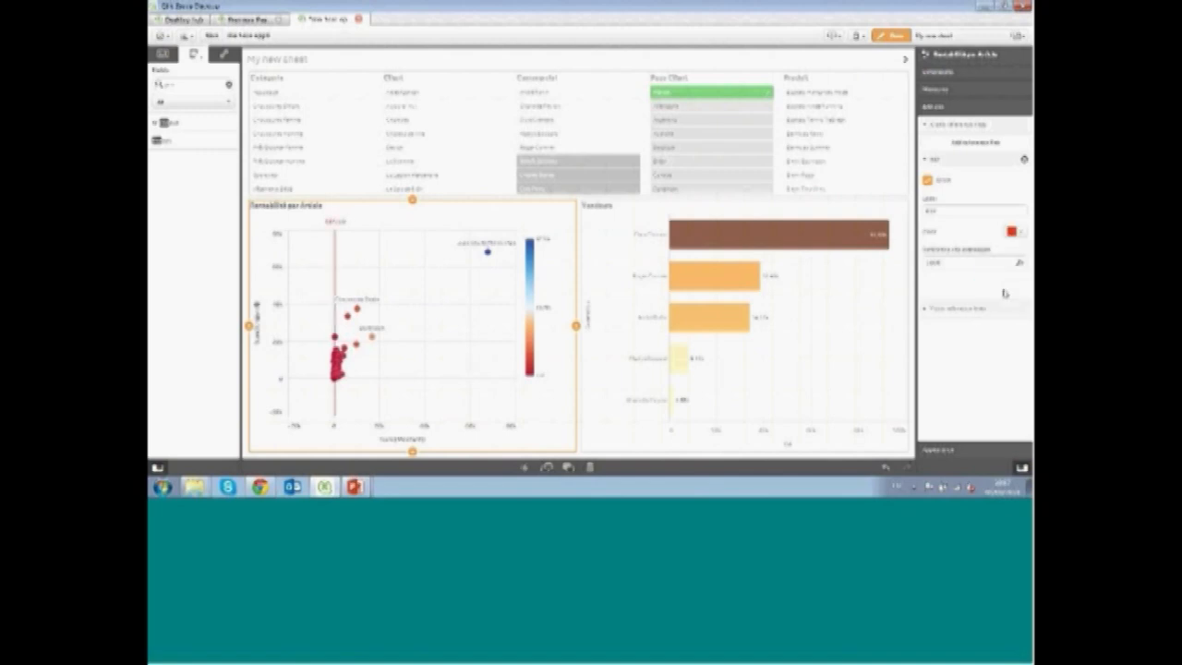
{"action": "left_click", "coordinate": [891, 35]}
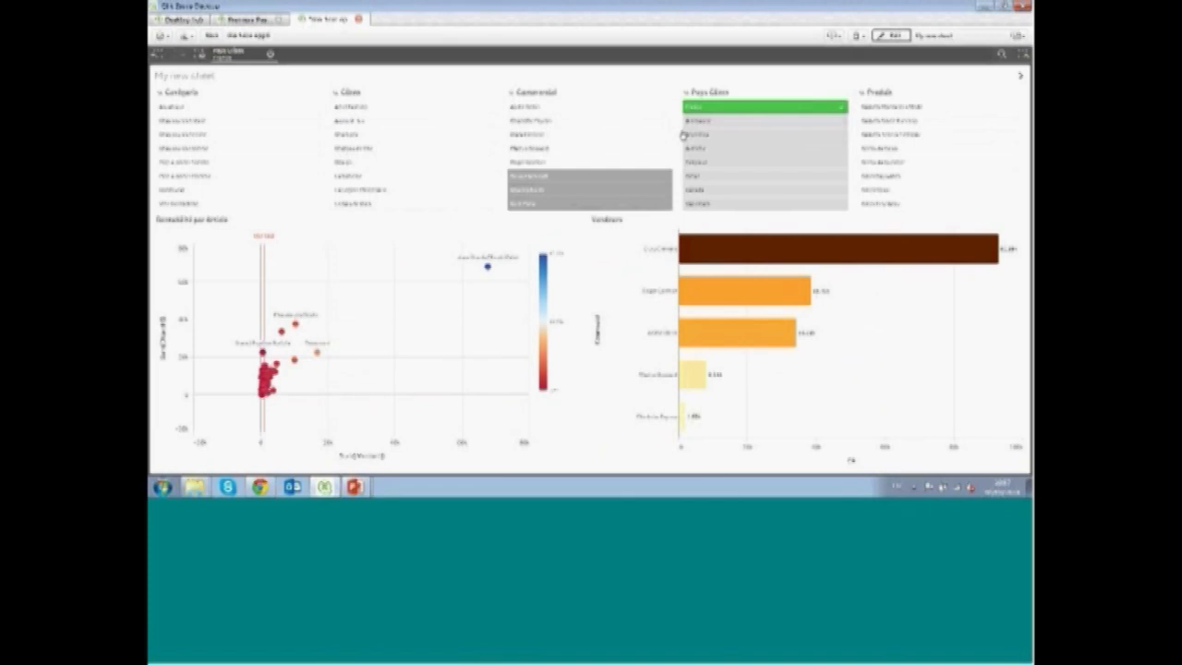
Open the scatter chart in full screen and pan and zoom around the reference line, then leave full screen
{"action": "left_click", "coordinate": [582, 222]}
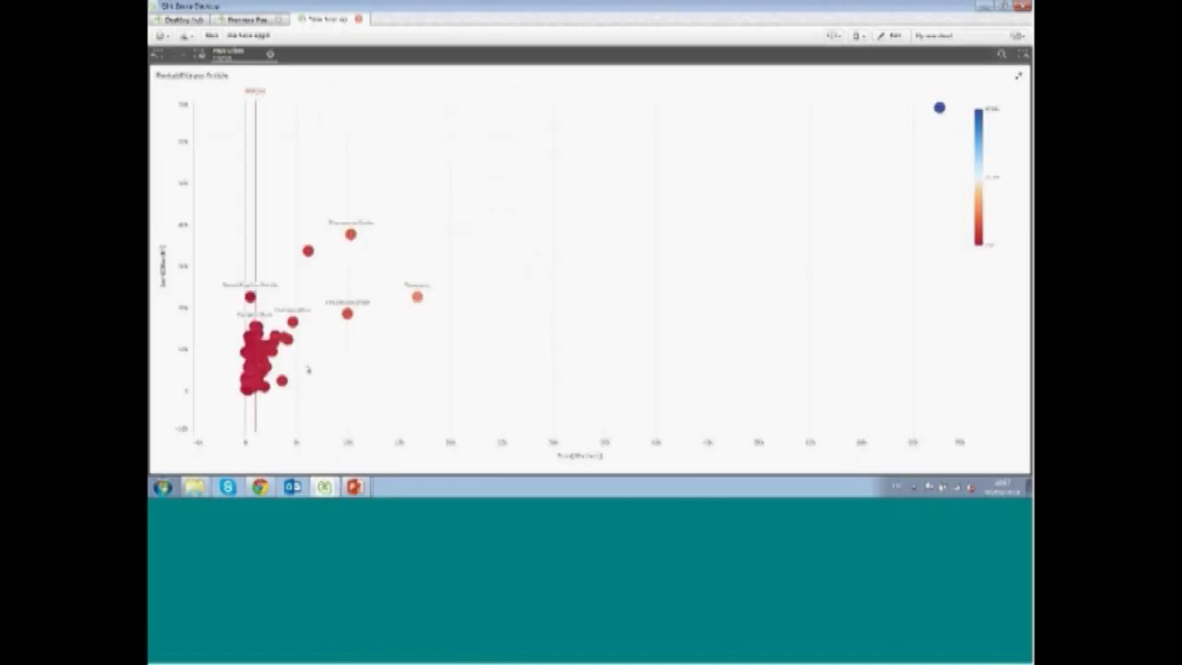
{"action": "right_click", "coordinate": [697, 277]}
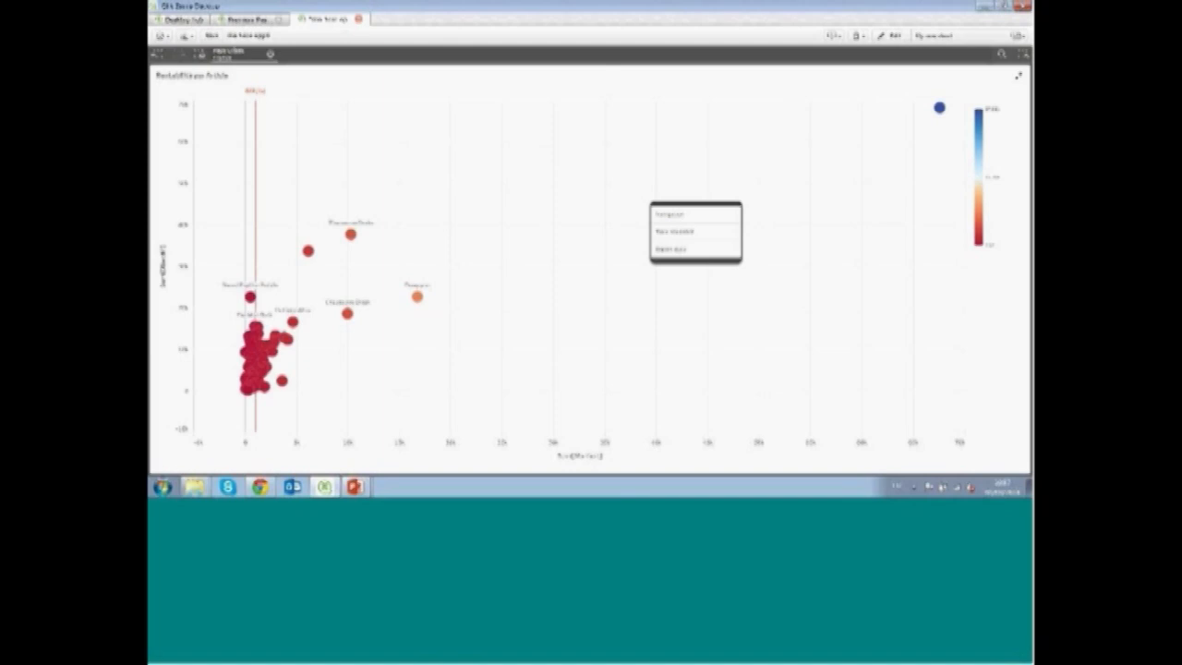
{"action": "left_click", "coordinate": [470, 324]}
{"action": "left_click_drag", "start_coordinate": [470, 324], "coordinate": [610, 283]}
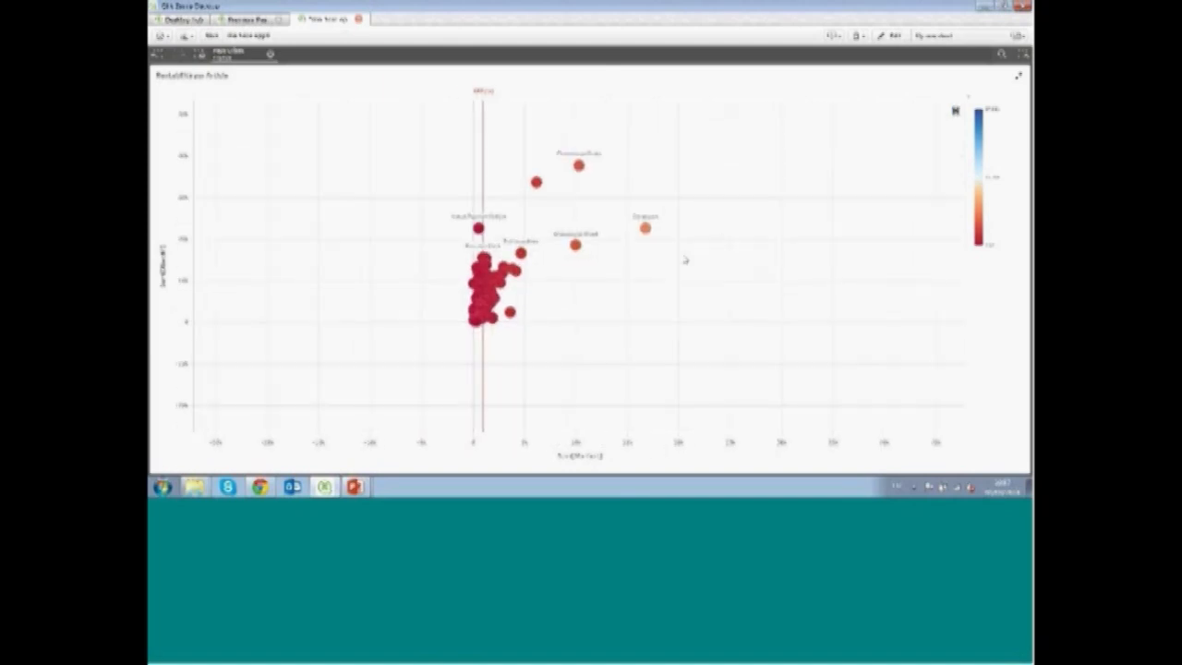
{"action": "scroll", "coordinate": [604, 303], "scroll_direction": "up", "scroll_amount": 5}
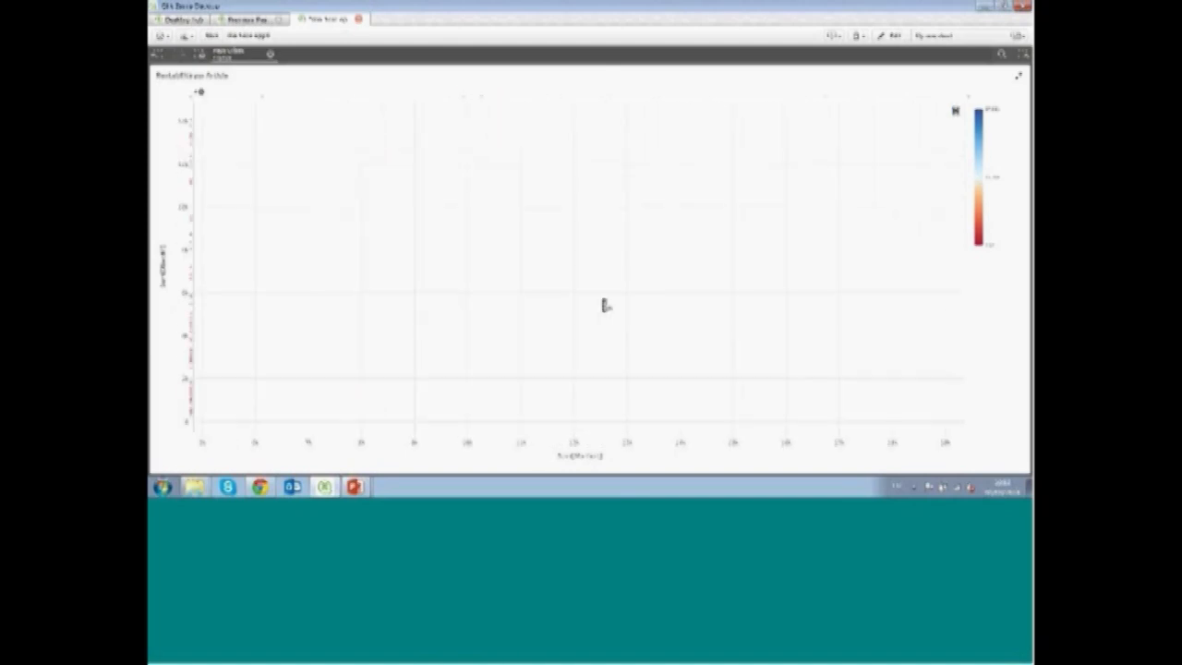
{"action": "scroll", "coordinate": [837, 290], "scroll_direction": "down", "scroll_amount": 5}
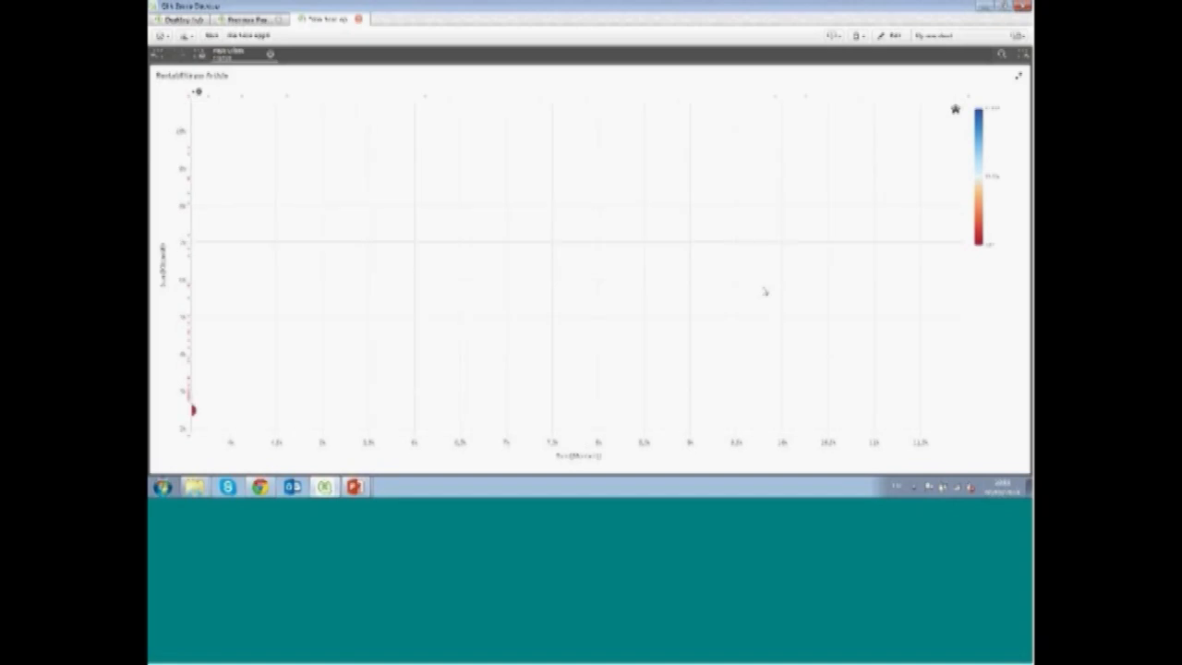
{"action": "left_click_drag", "start_coordinate": [517, 335], "coordinate": [822, 304]}
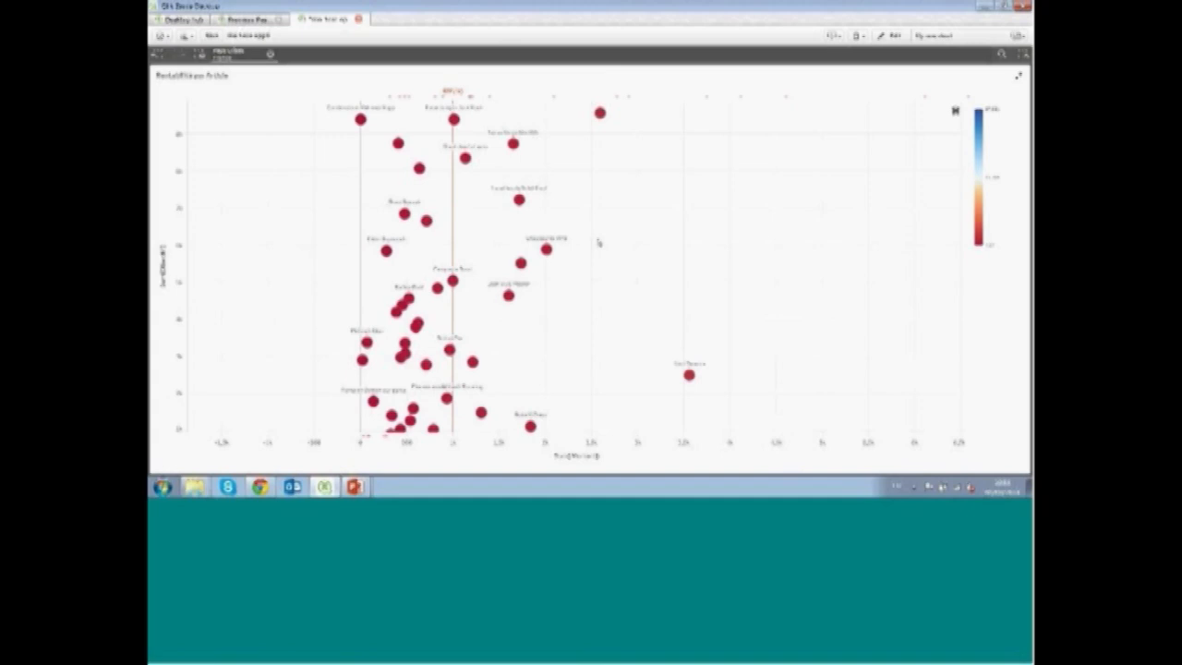
{"action": "left_click_drag", "start_coordinate": [287, 293], "coordinate": [532, 261]}
{"action": "scroll", "coordinate": [532, 261], "scroll_direction": "up", "scroll_amount": 5}
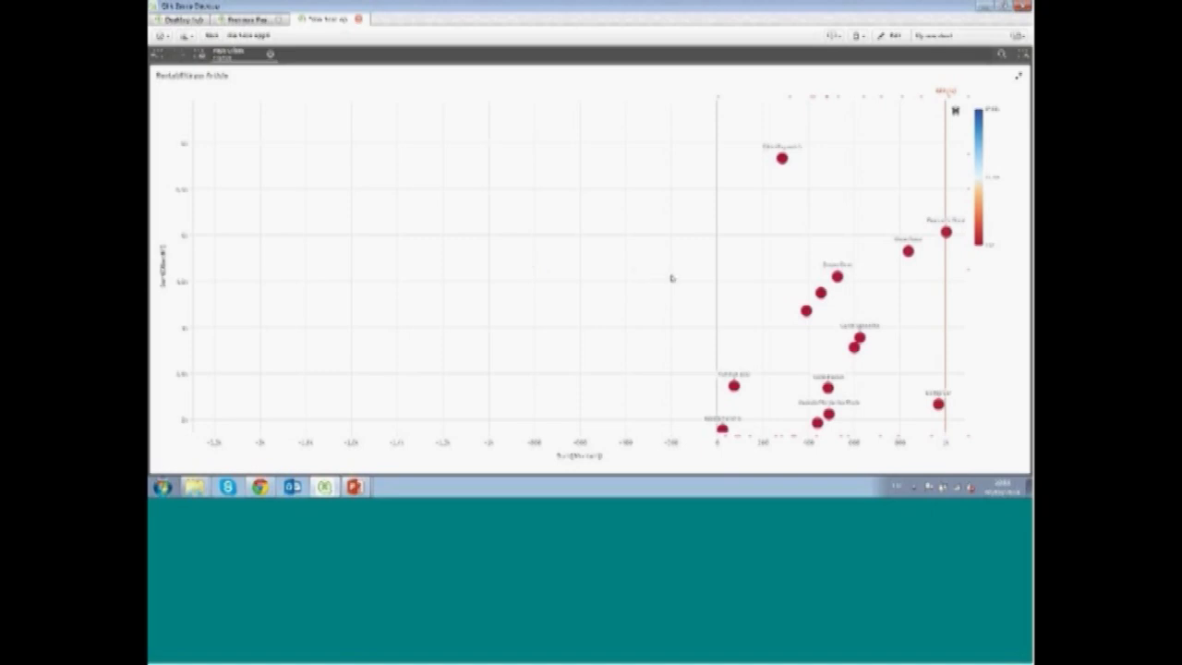
{"action": "left_click_drag", "start_coordinate": [671, 274], "coordinate": [718, 271]}
{"action": "left_click_drag", "start_coordinate": [855, 307], "coordinate": [853, 265]}
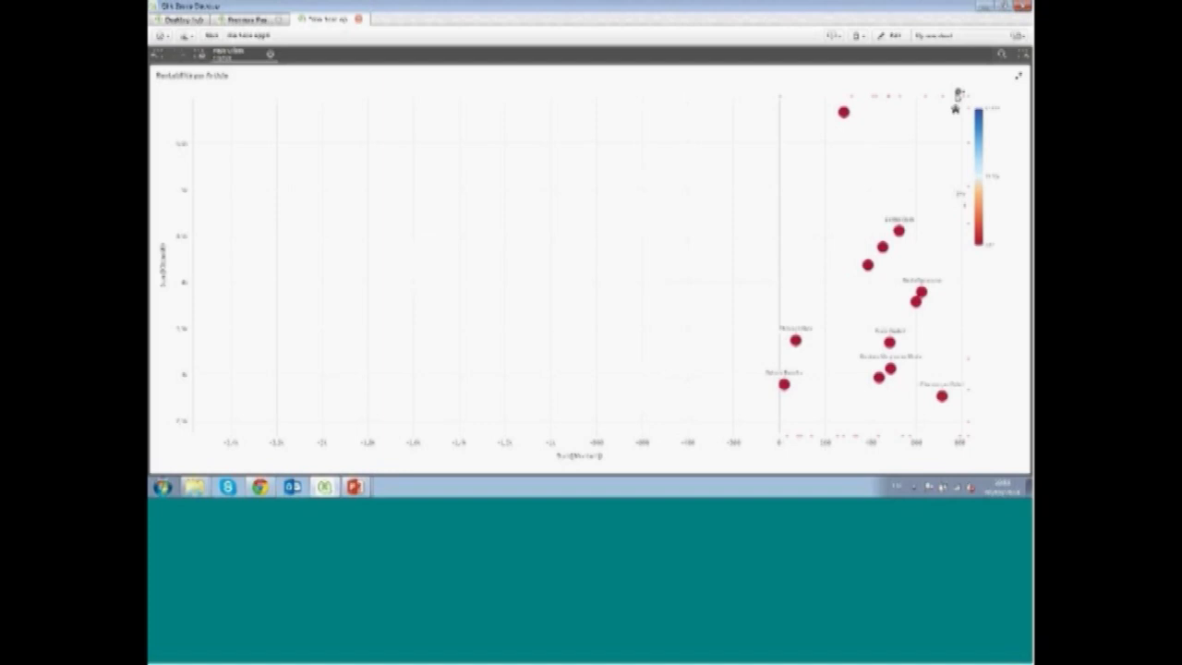
{"action": "left_click", "coordinate": [1020, 78]}
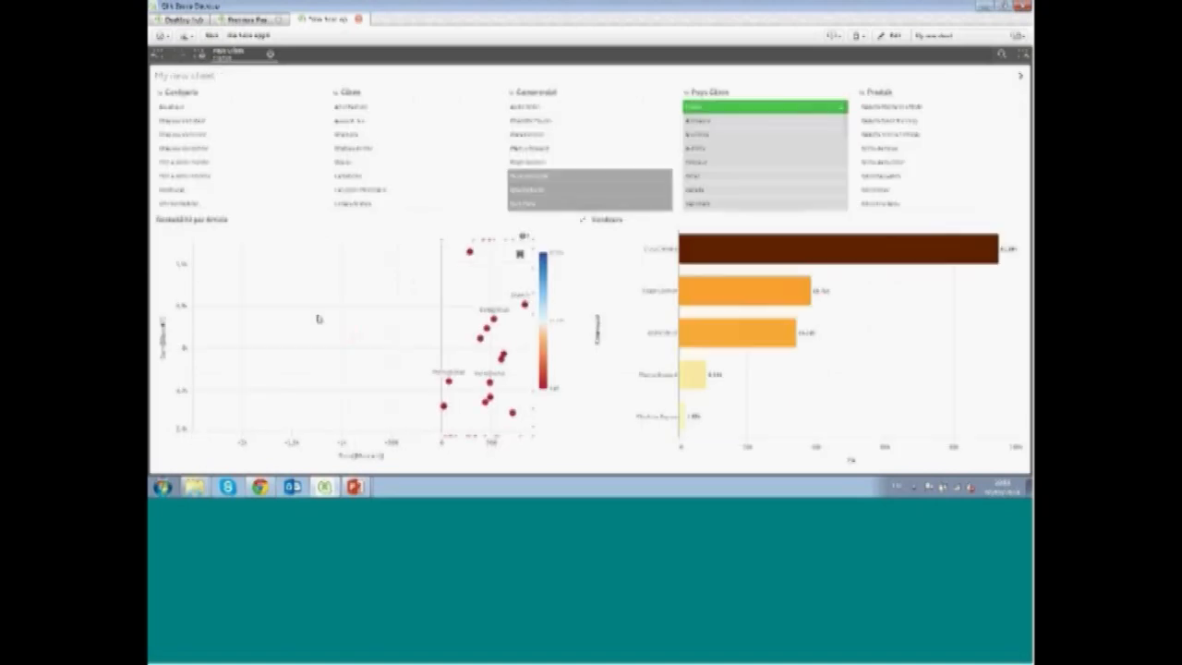
Open the Analyse sheet and shrink the browser window progressively narrower to check how the sheet layout adapts
{"action": "left_click", "coordinate": [1021, 78]}
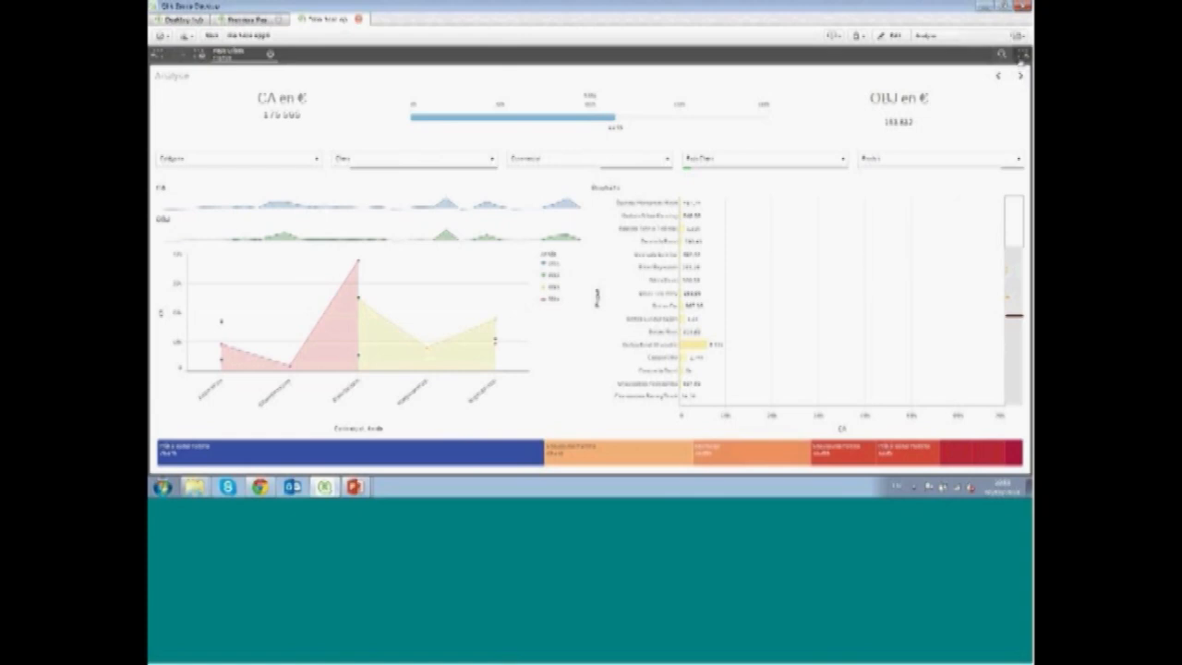
{"action": "left_click", "coordinate": [1005, 8]}
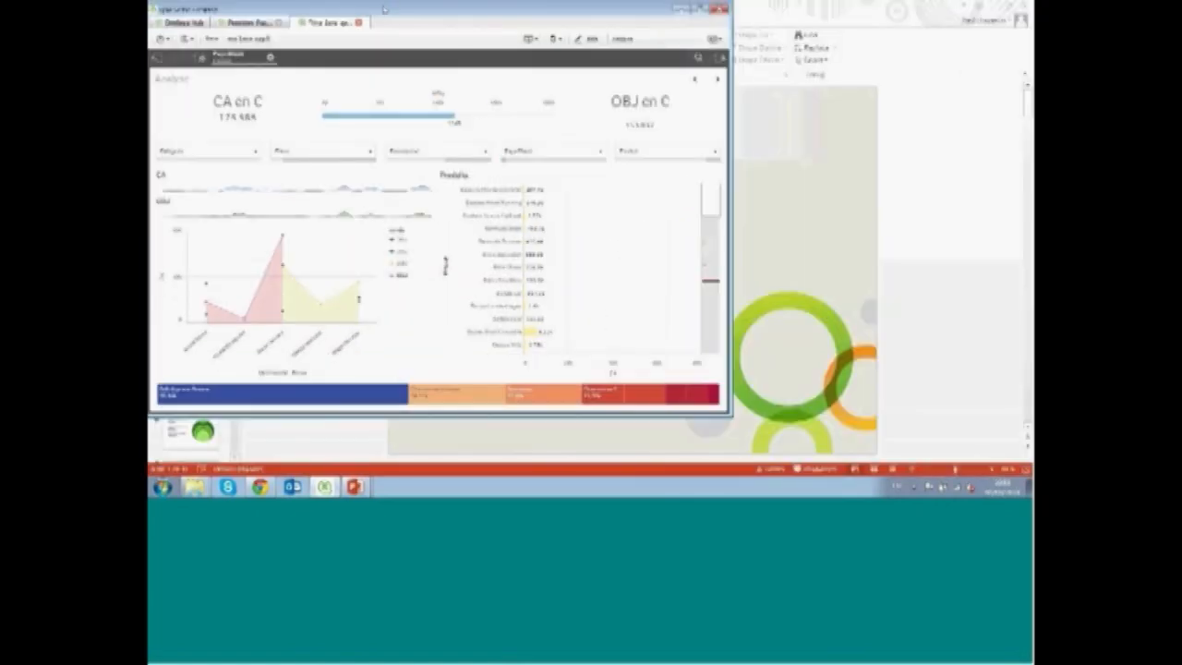
{"action": "left_click_drag", "start_coordinate": [383, 9], "coordinate": [434, 57]}
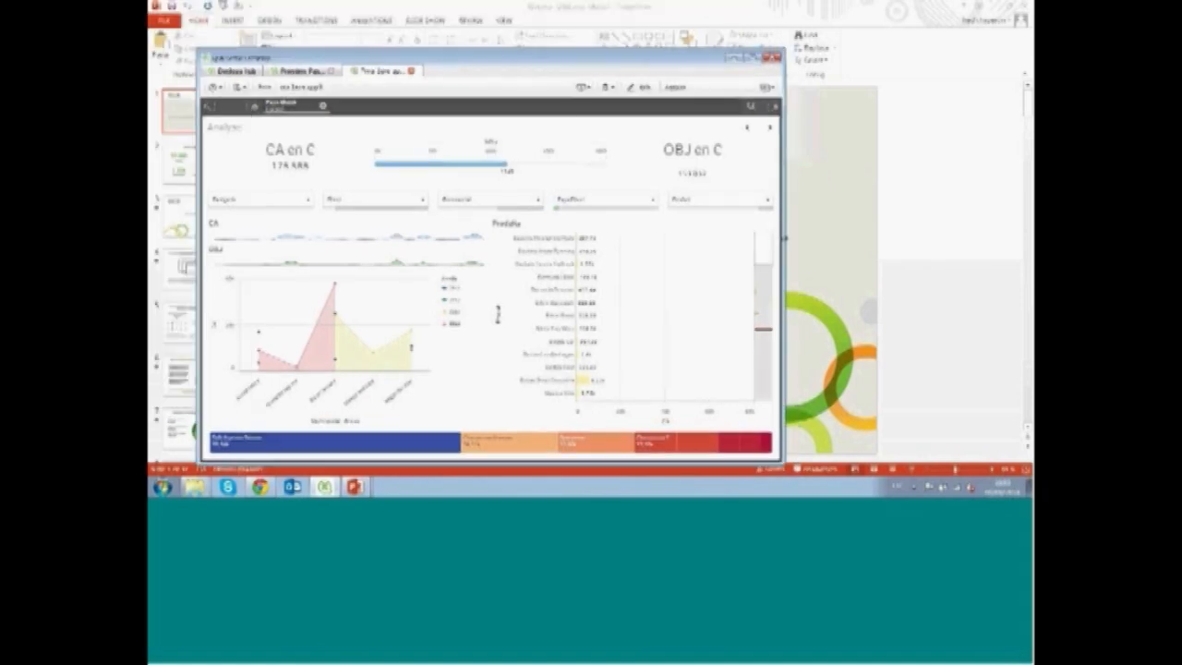
{"action": "left_click_drag", "start_coordinate": [784, 237], "coordinate": [1007, 225]}
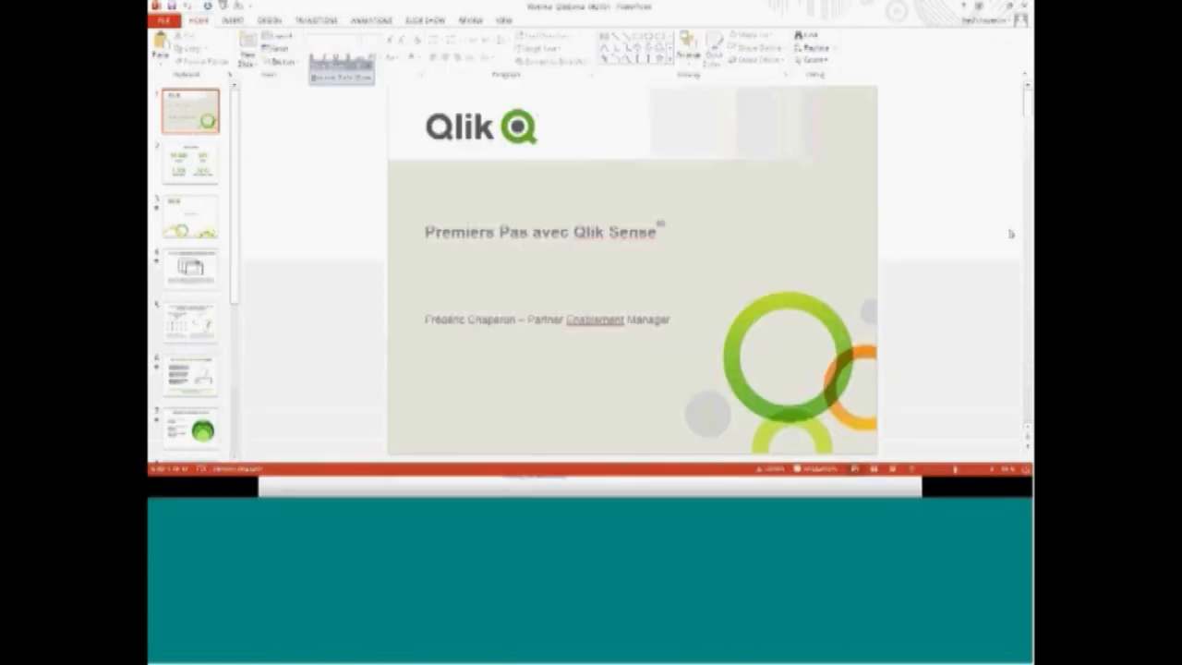
{"action": "key", "text": "alt+Tab"}
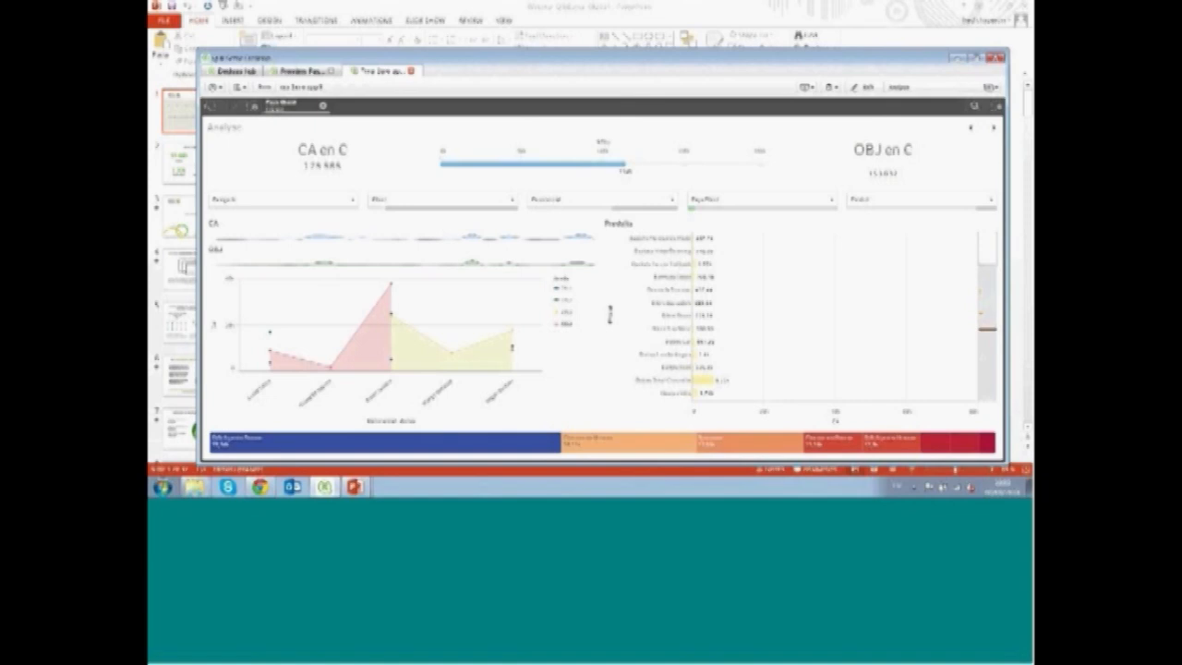
{"action": "left_click_drag", "start_coordinate": [1008, 166], "coordinate": [808, 190]}
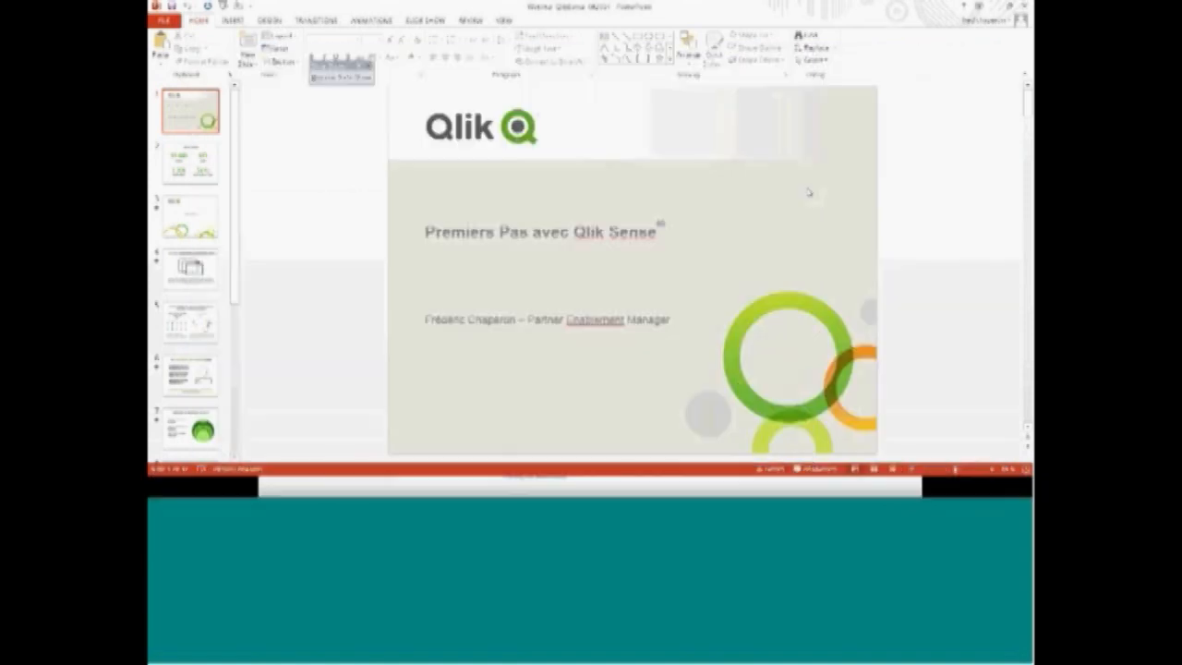
{"action": "key", "text": "alt+Tab"}
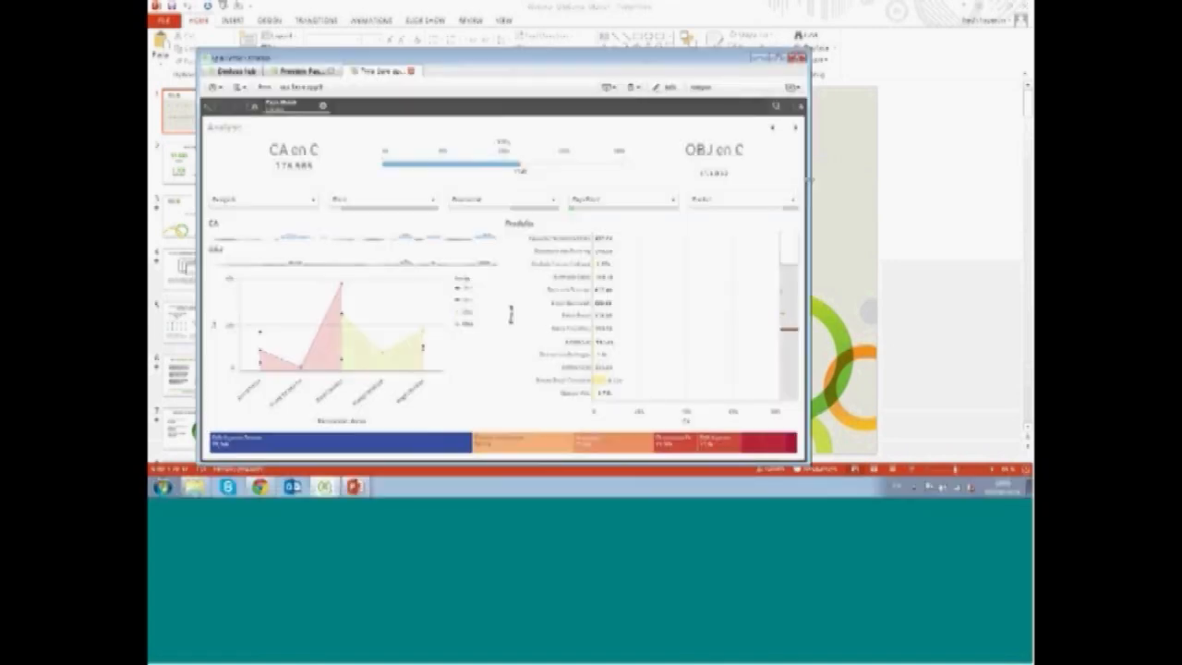
{"action": "left_click_drag", "start_coordinate": [809, 181], "coordinate": [477, 186]}
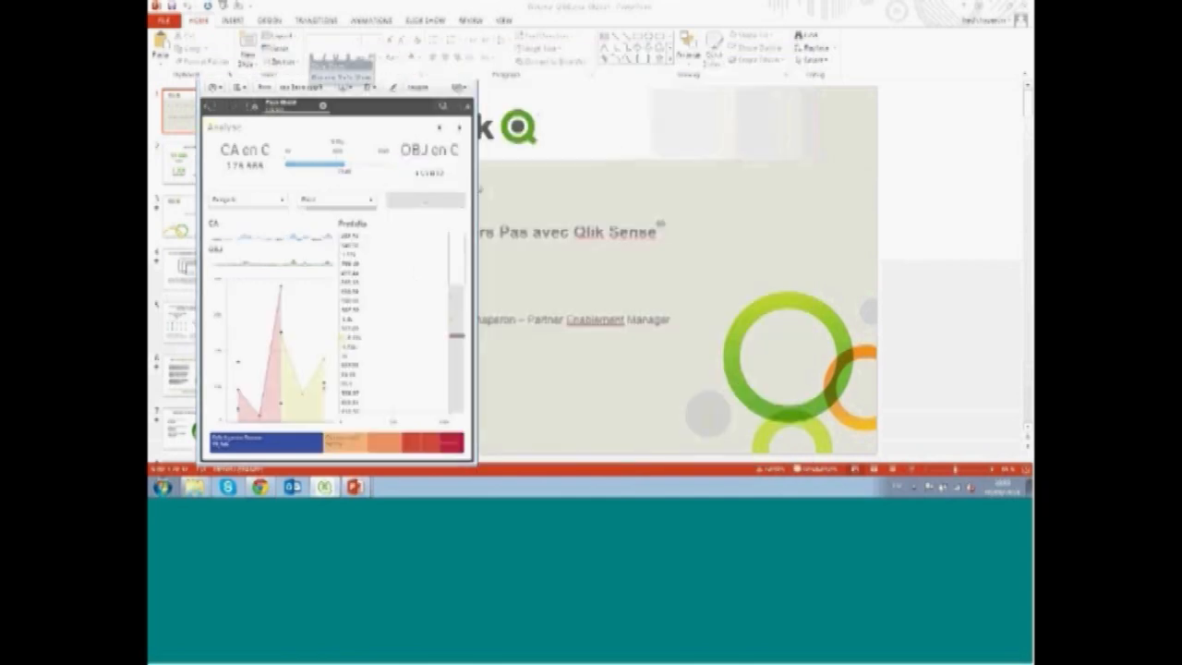
{"action": "key", "text": "alt+Tab"}
{"action": "key", "text": "alt+Tab"}
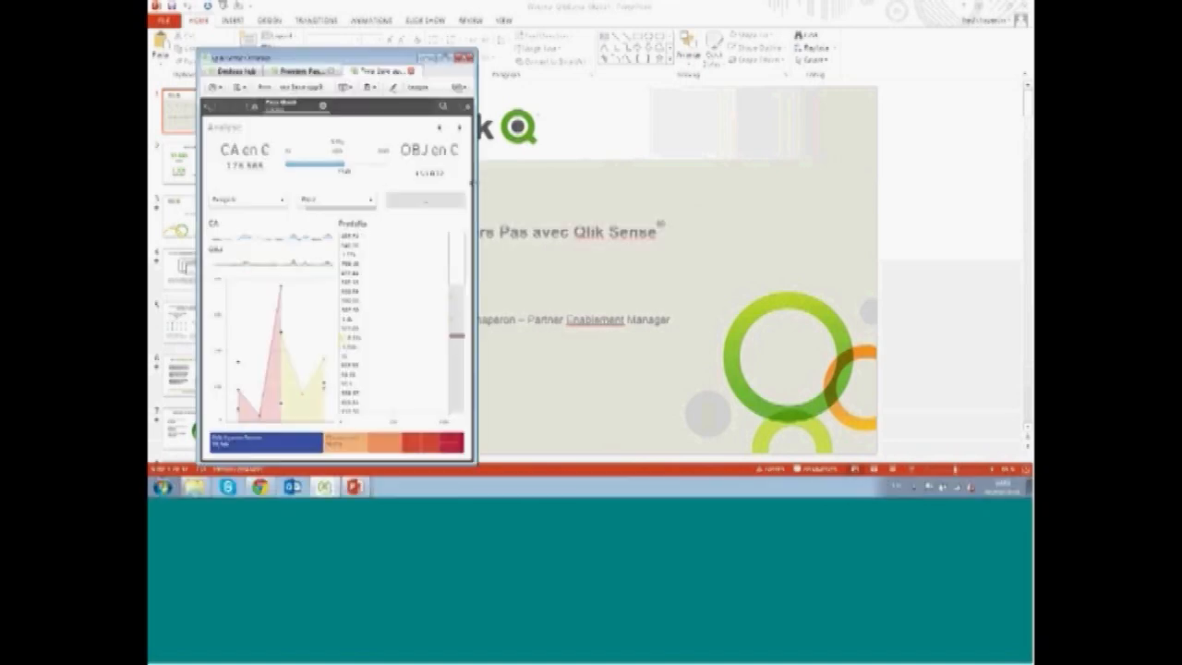
{"action": "left_click_drag", "start_coordinate": [474, 184], "coordinate": [367, 156]}
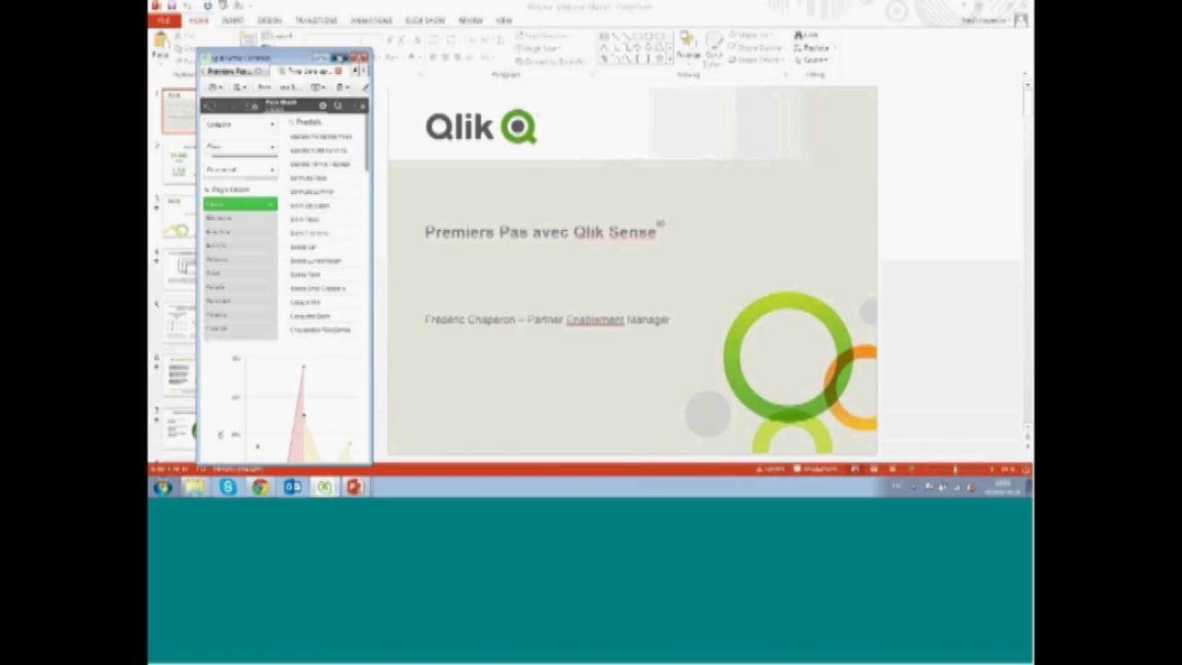
Restore the app window and use global search for "chine t1 t2 2014", applying the first matching selection
{"action": "left_click", "coordinate": [343, 57]}
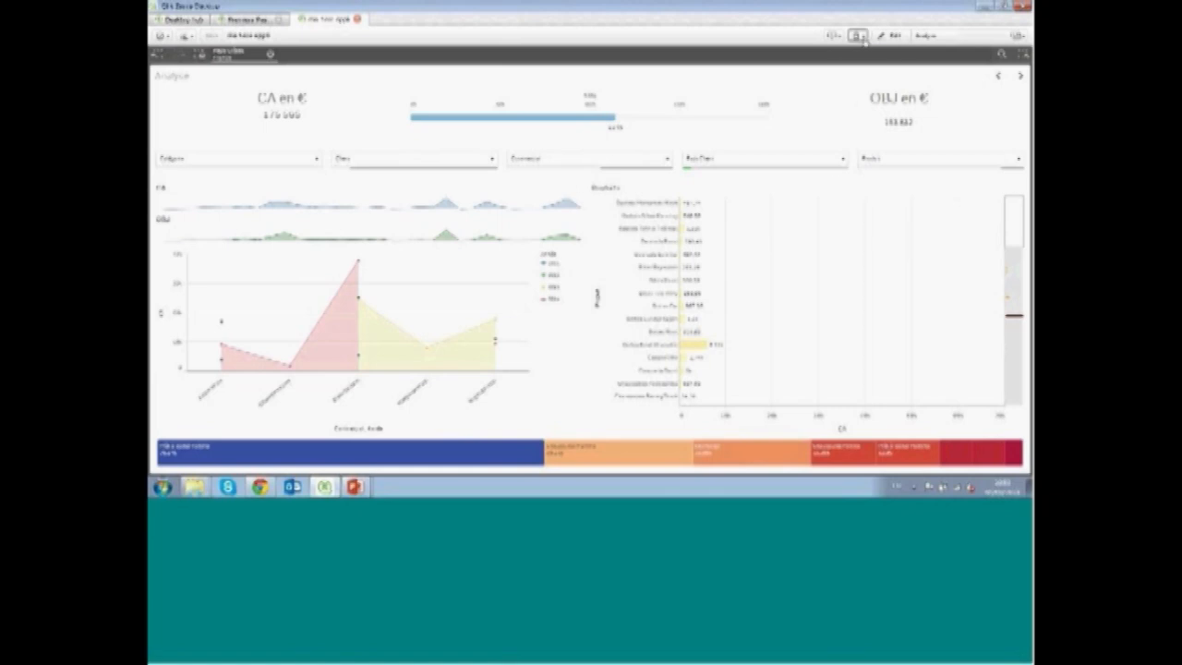
{"action": "left_click", "coordinate": [1002, 56]}
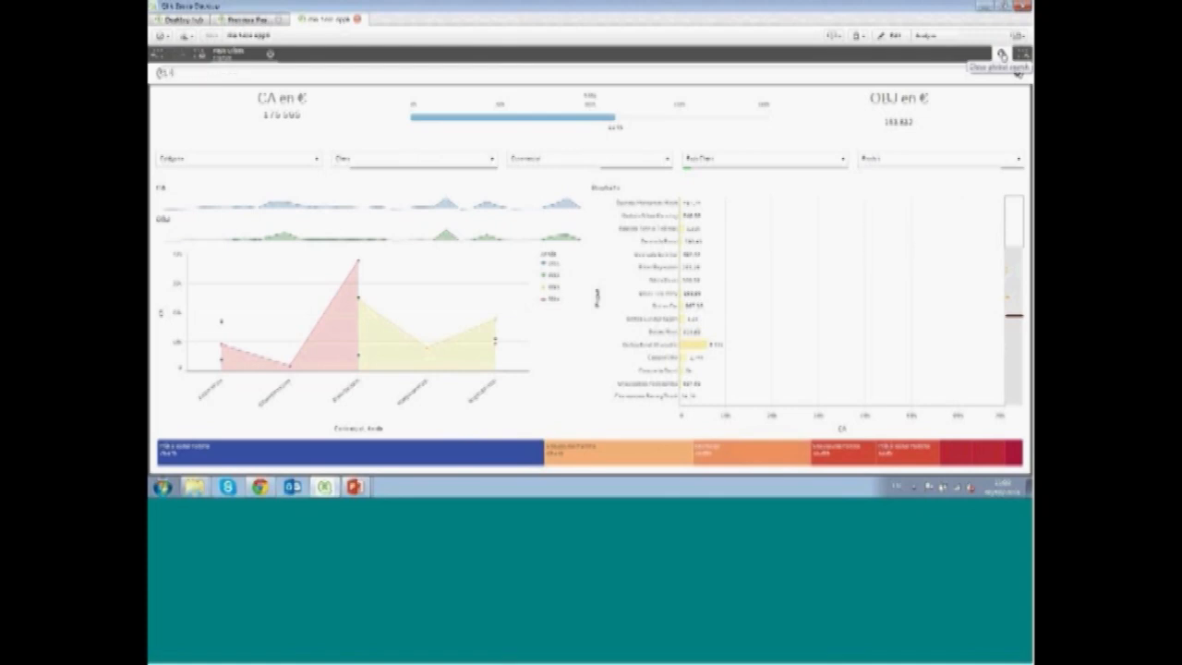
{"action": "type", "text": "chine t"}
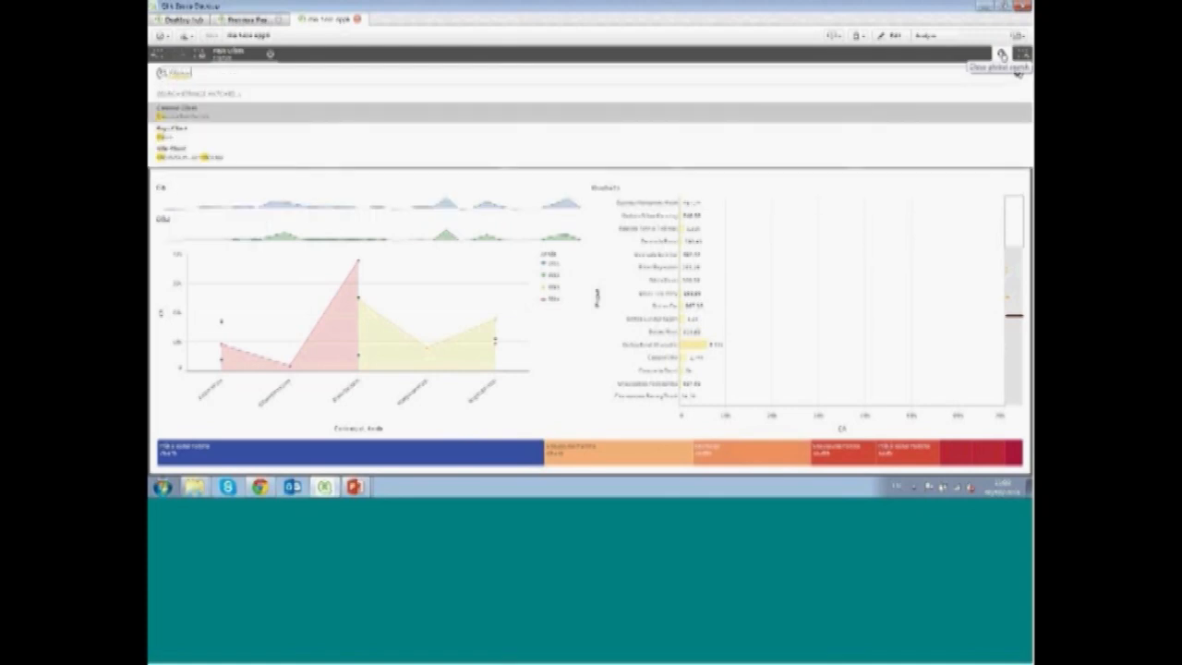
{"action": "type", "text": "1 t2"}
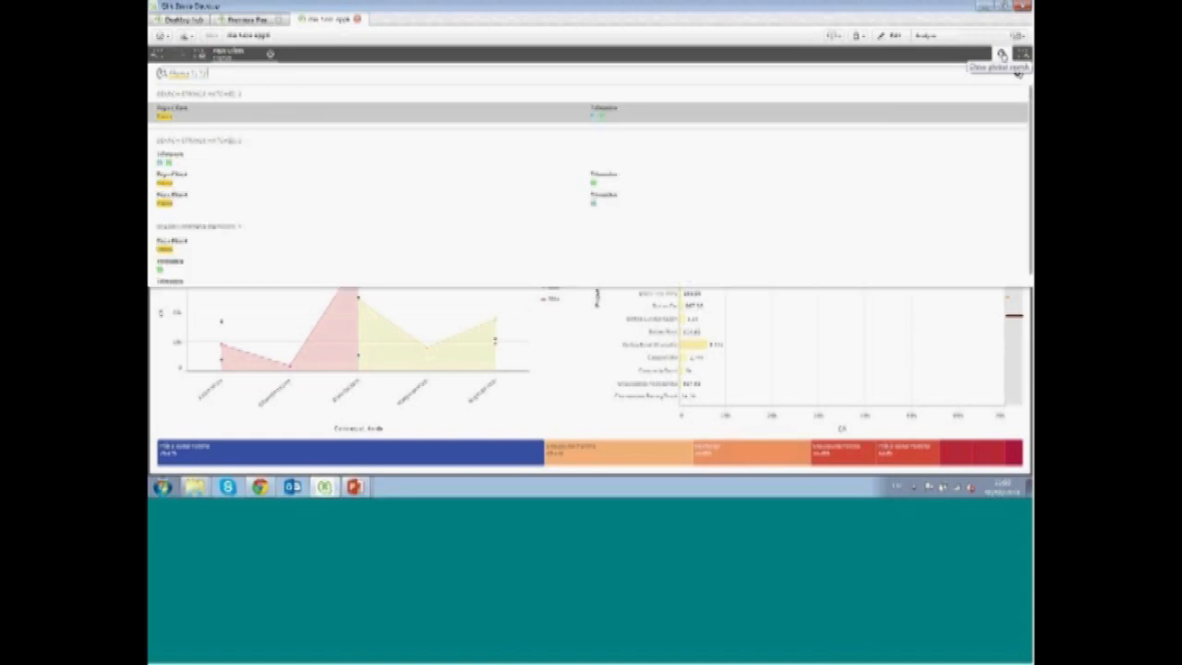
{"action": "type", "text": " 2014"}
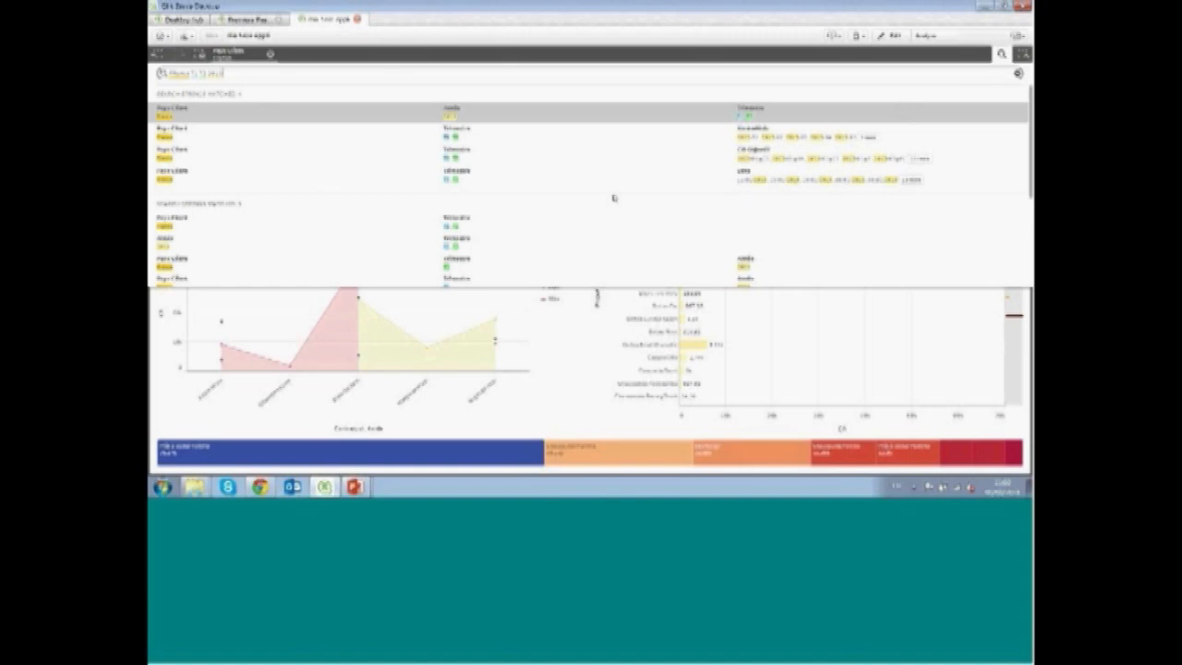
{"action": "left_click", "coordinate": [495, 115]}
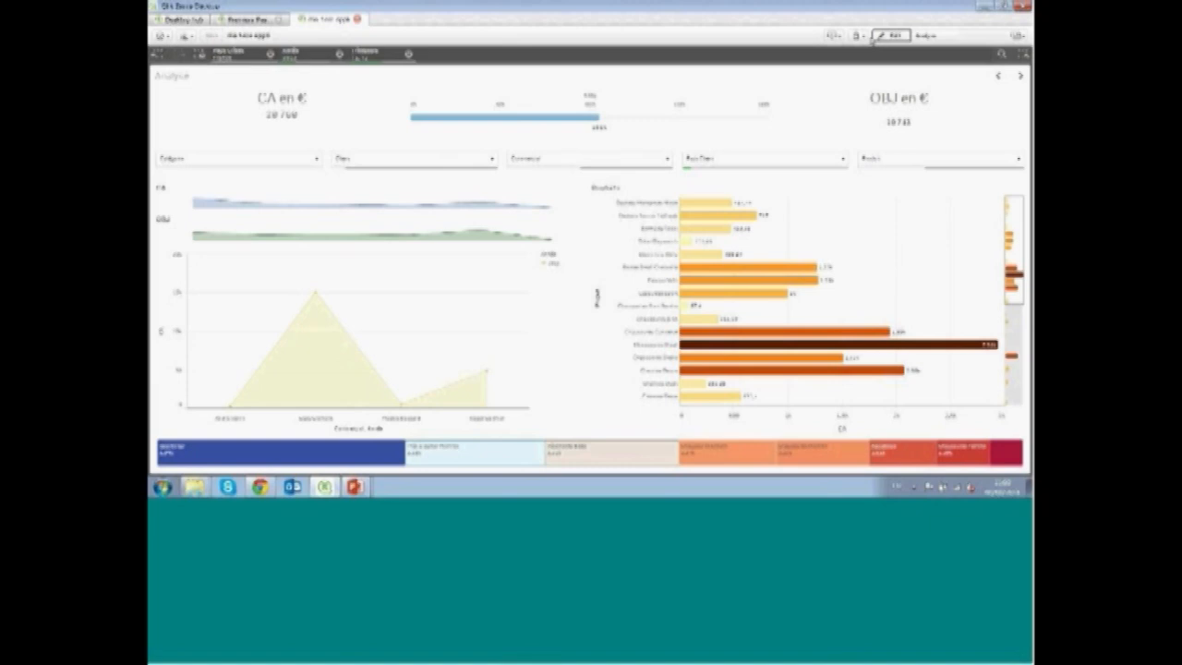
Create a new bookmark of the current selections with a description, then close the bookmarks panel
{"action": "left_click", "coordinate": [857, 35]}
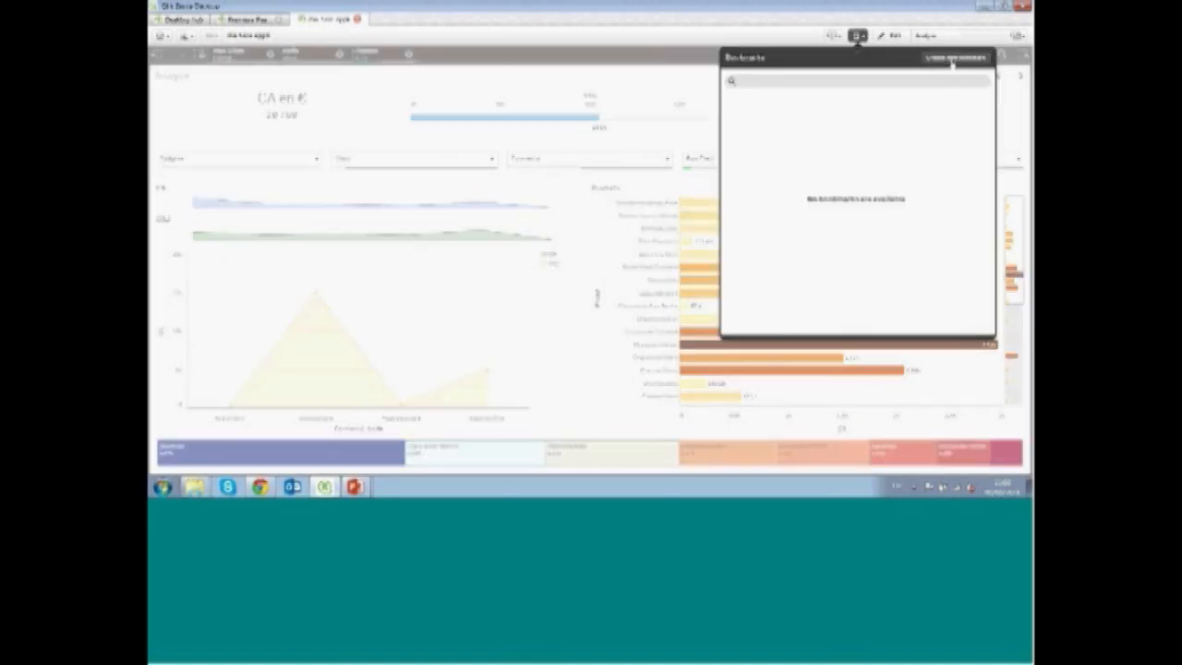
{"action": "left_click", "coordinate": [954, 58]}
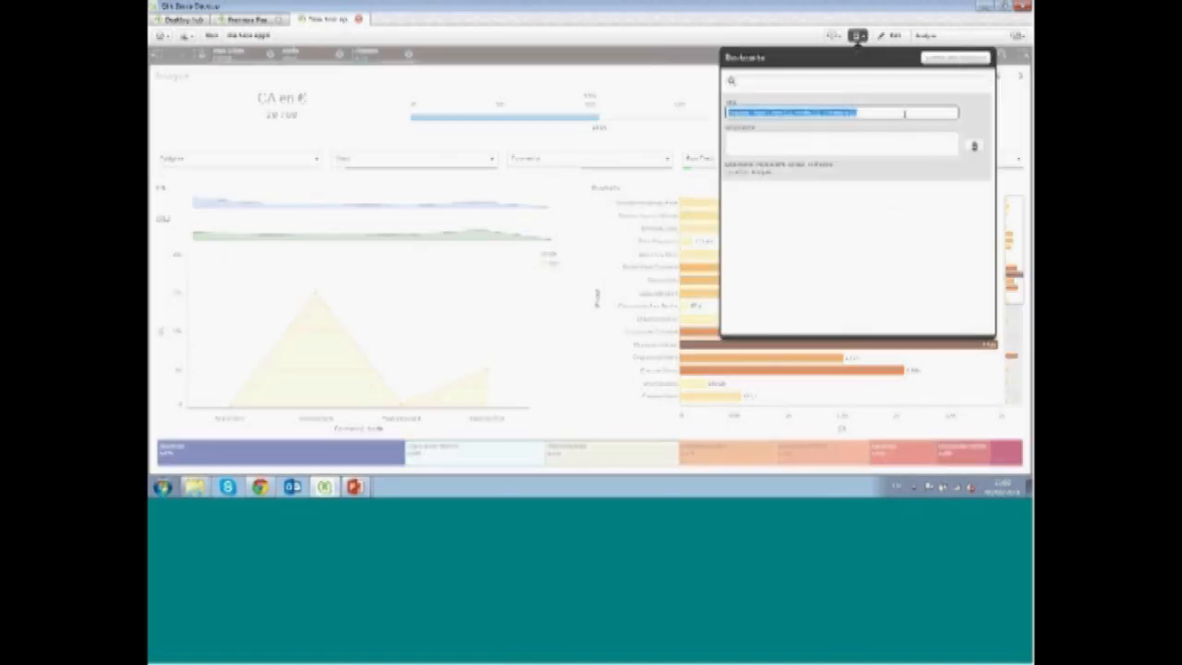
{"action": "left_click", "coordinate": [906, 139]}
{"action": "type", "text": "Tr 1 2013 T1"}
{"action": "key", "text": "Return"}
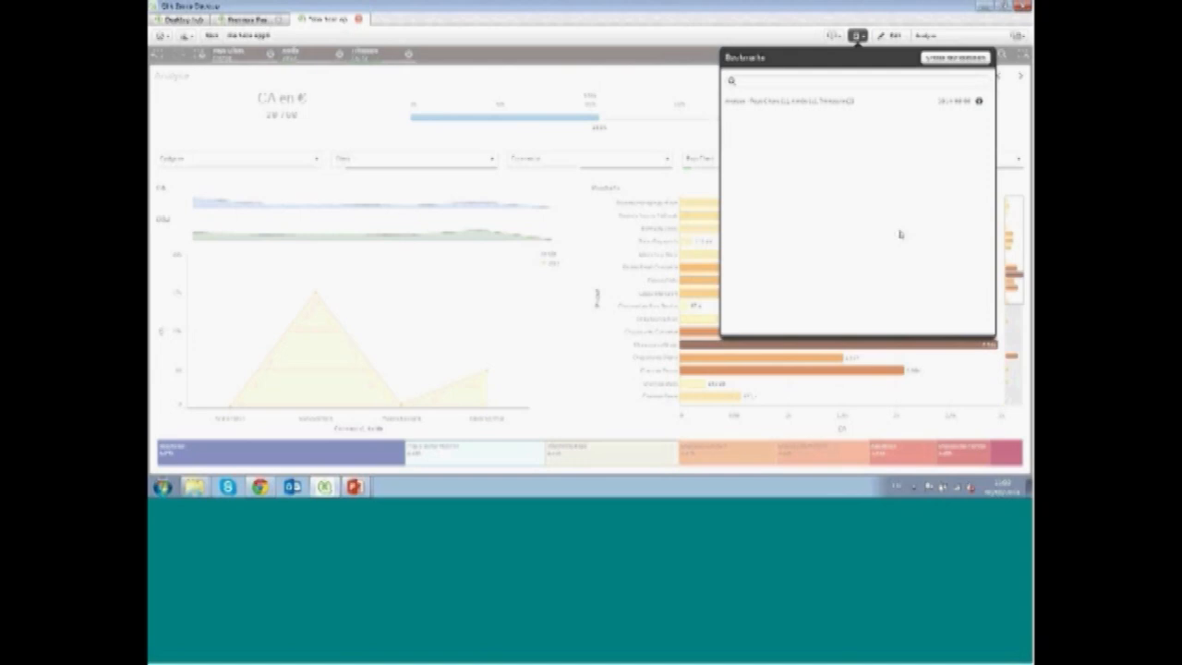
{"action": "left_click", "coordinate": [681, 78]}
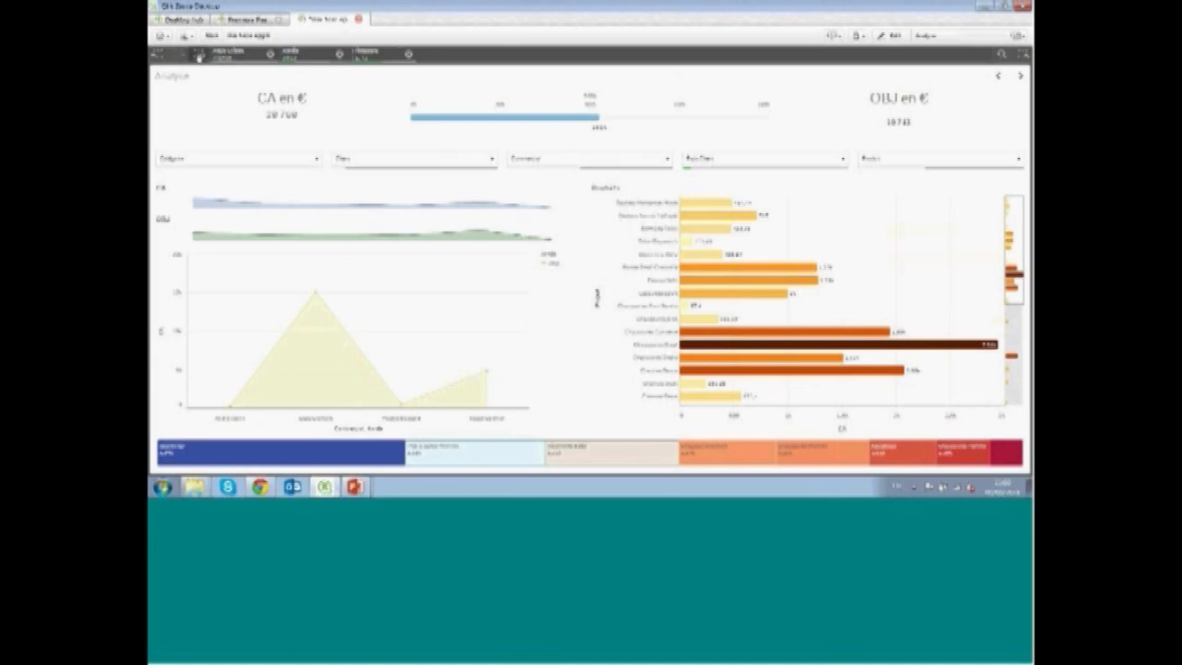
Clear all selections and reapply the saved bookmark to restore the Analyse sheet selections
{"action": "left_click", "coordinate": [199, 56]}
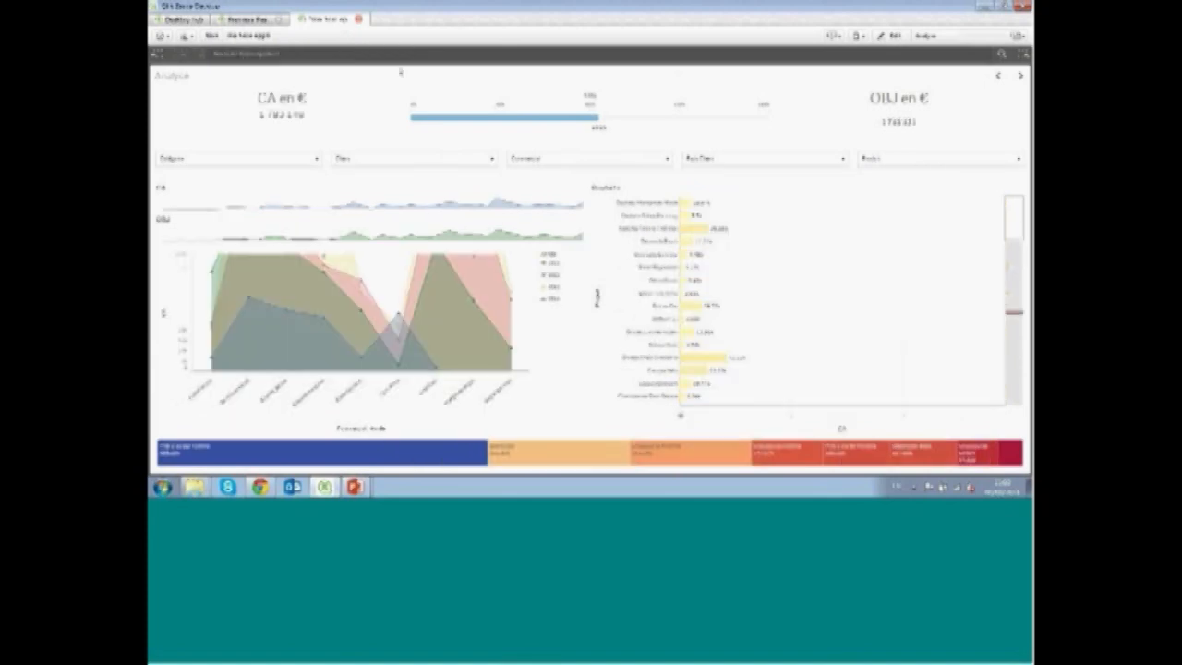
{"action": "left_click", "coordinate": [999, 79]}
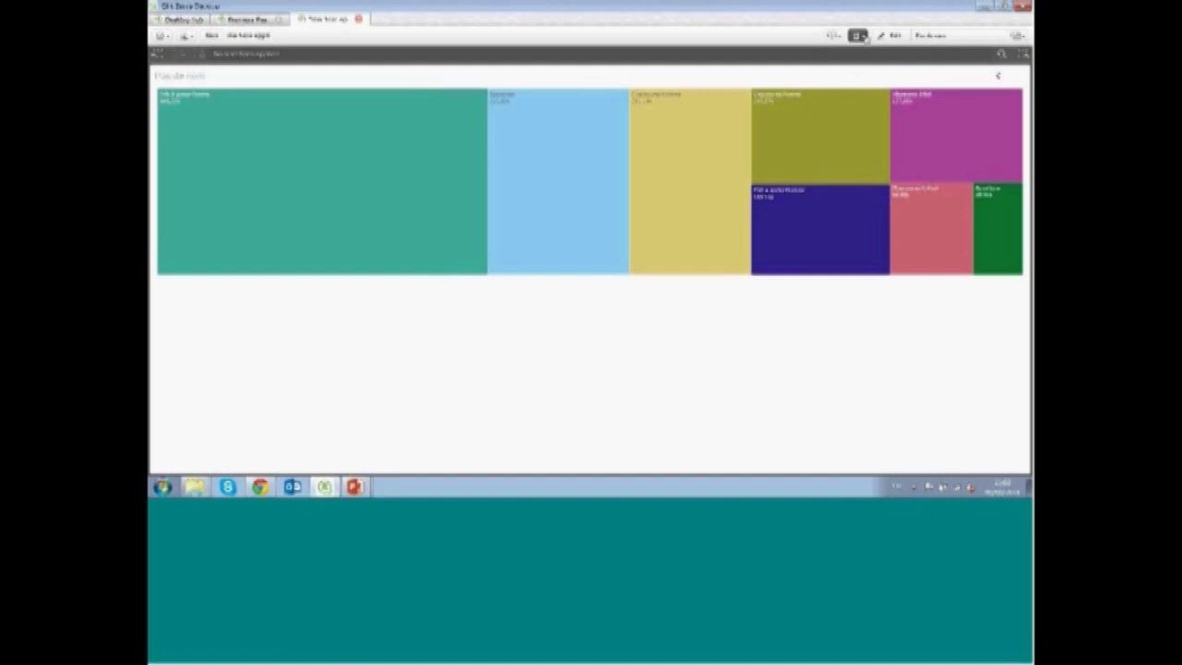
{"action": "left_click", "coordinate": [858, 35]}
{"action": "left_click", "coordinate": [849, 99]}
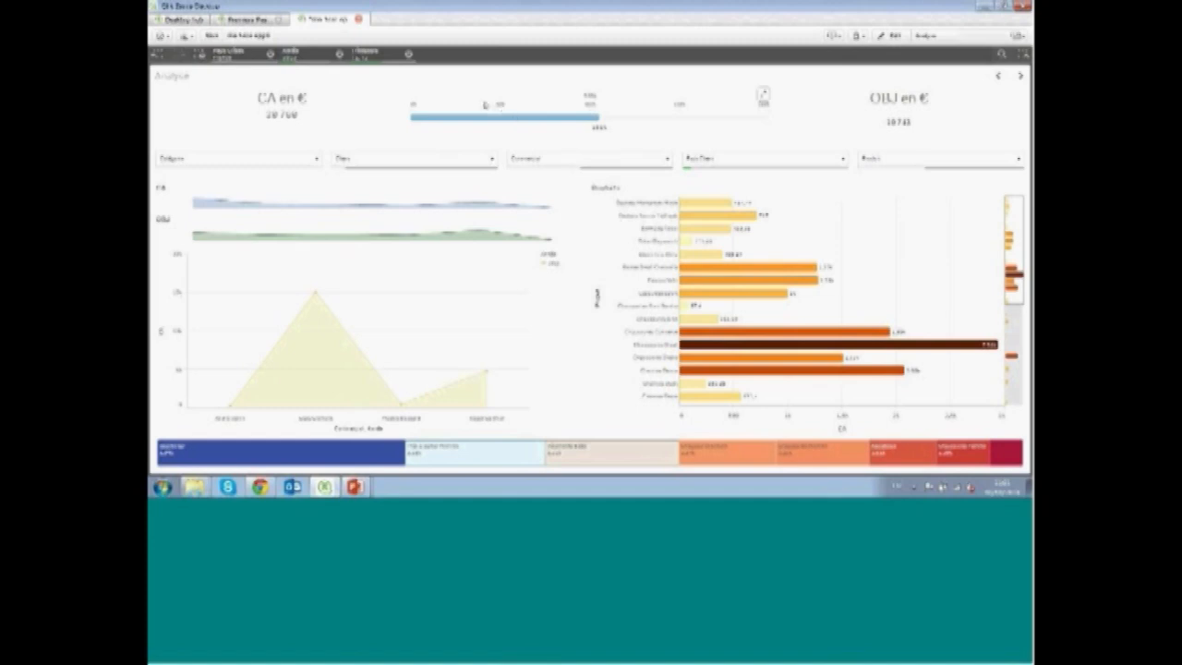
Remove the last field selection and take a snapshot of the gauge chart
{"action": "left_click", "coordinate": [409, 55]}
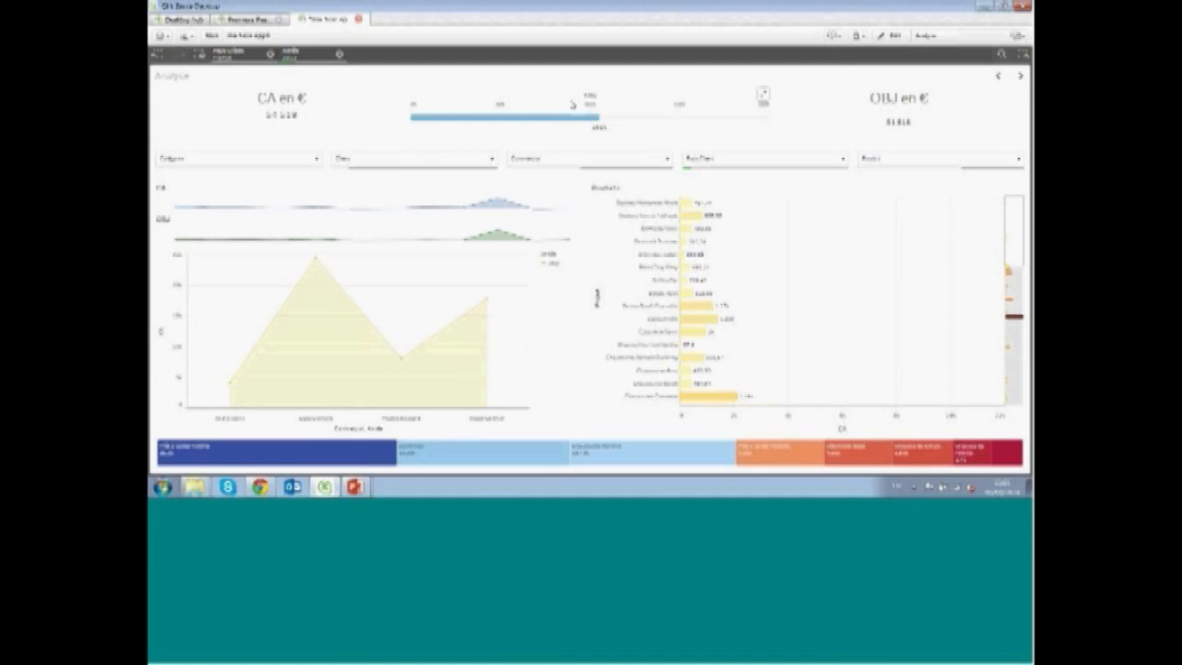
{"action": "right_click", "coordinate": [571, 105]}
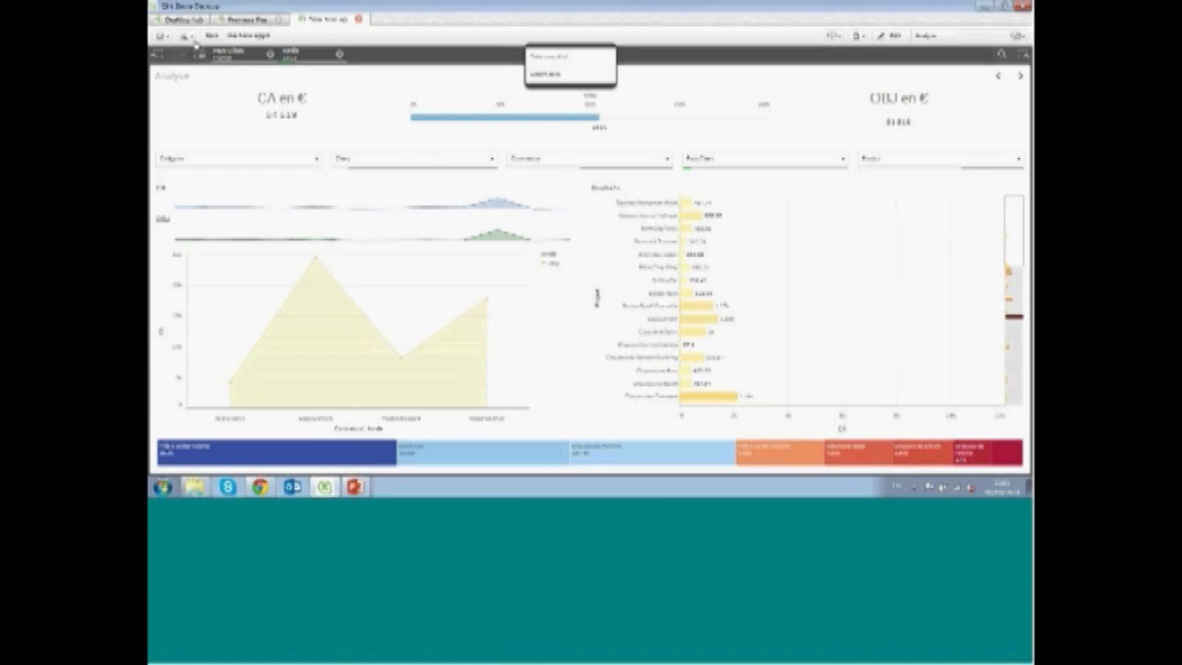
{"action": "left_click", "coordinate": [190, 37]}
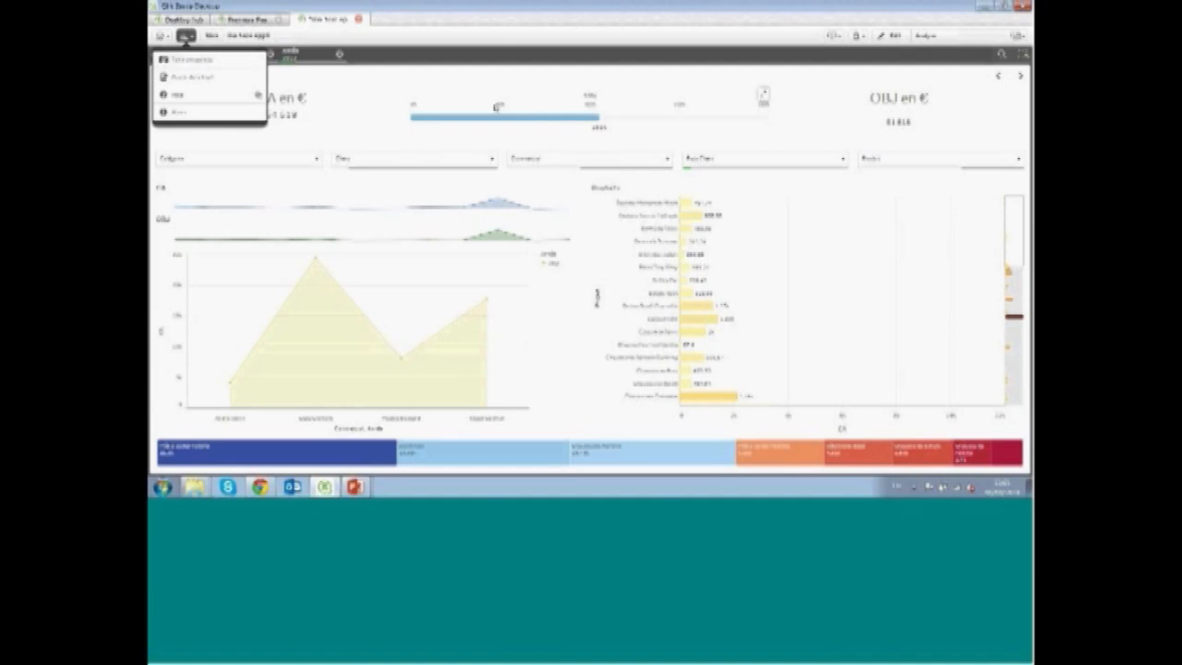
{"action": "left_click", "coordinate": [499, 107]}
{"action": "right_click", "coordinate": [499, 107]}
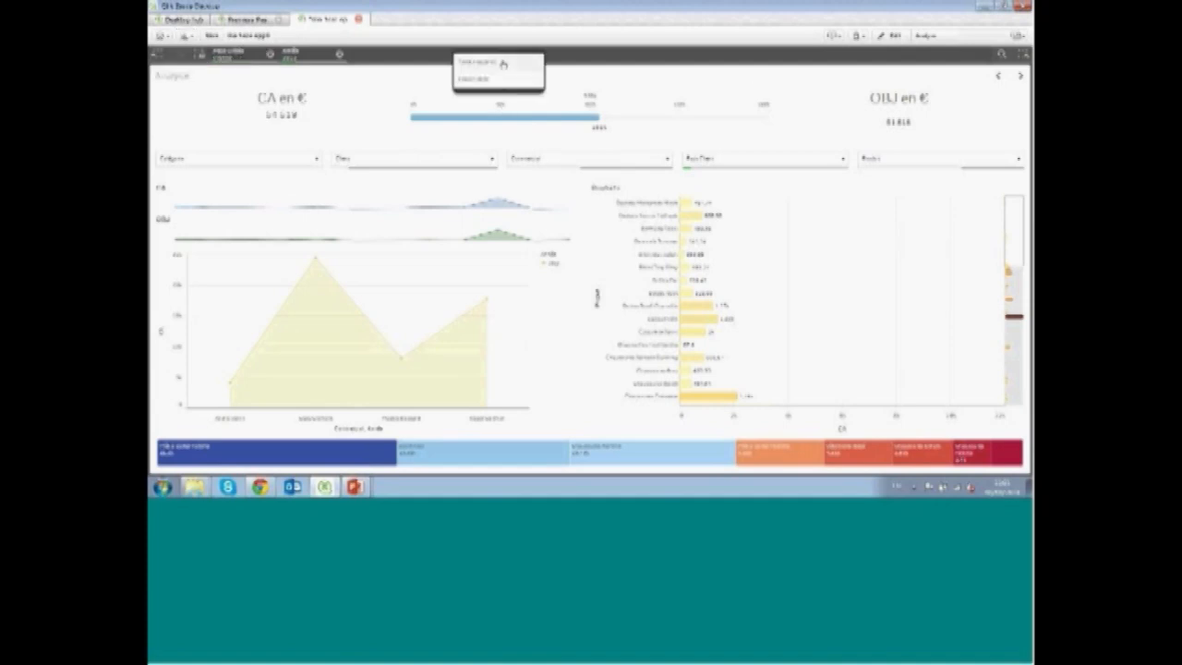
{"action": "left_click", "coordinate": [502, 63]}
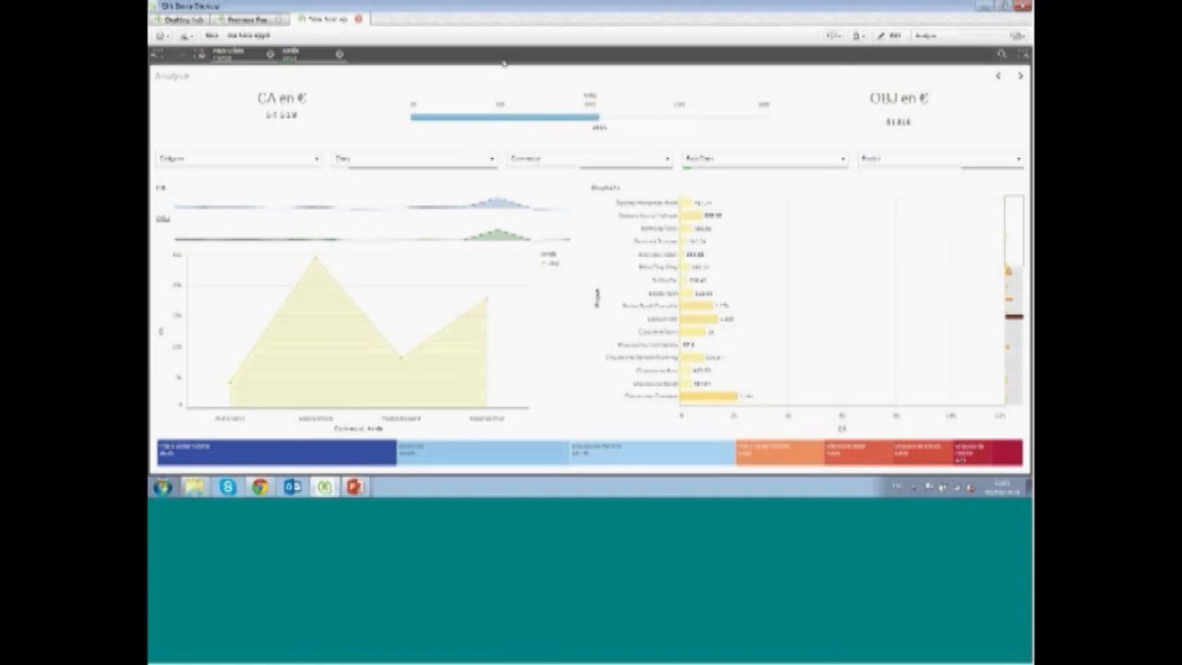
Switch the year selection to the last year listed and take another snapshot of the gauge
{"action": "left_click", "coordinate": [304, 54]}
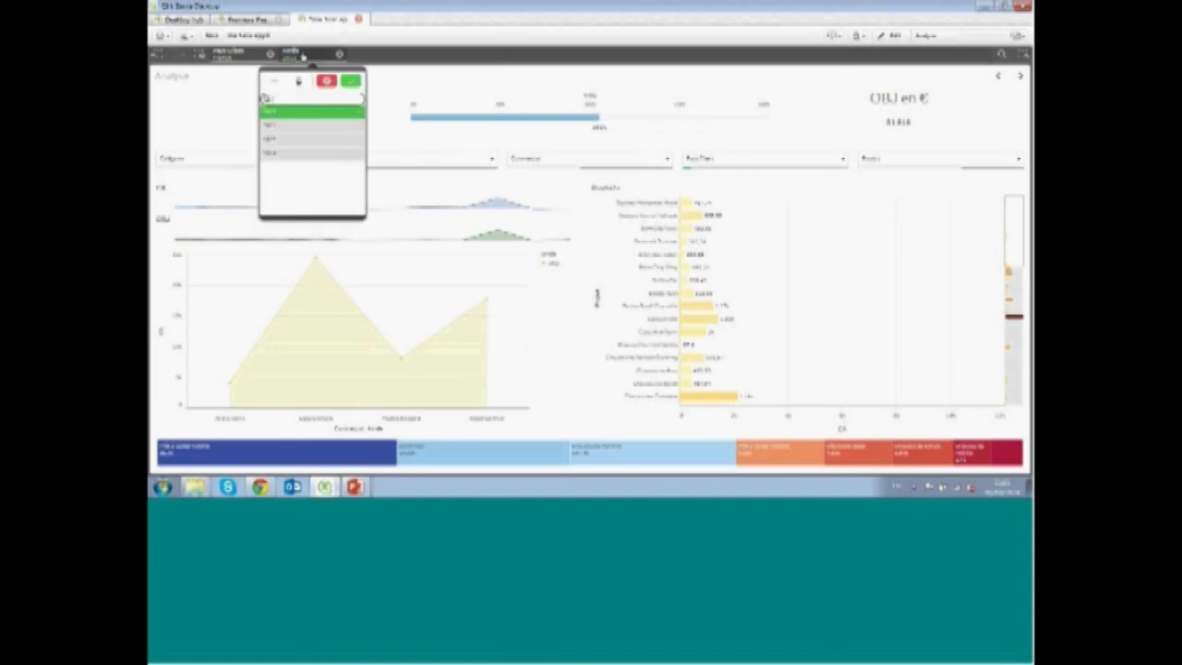
{"action": "left_click", "coordinate": [292, 156]}
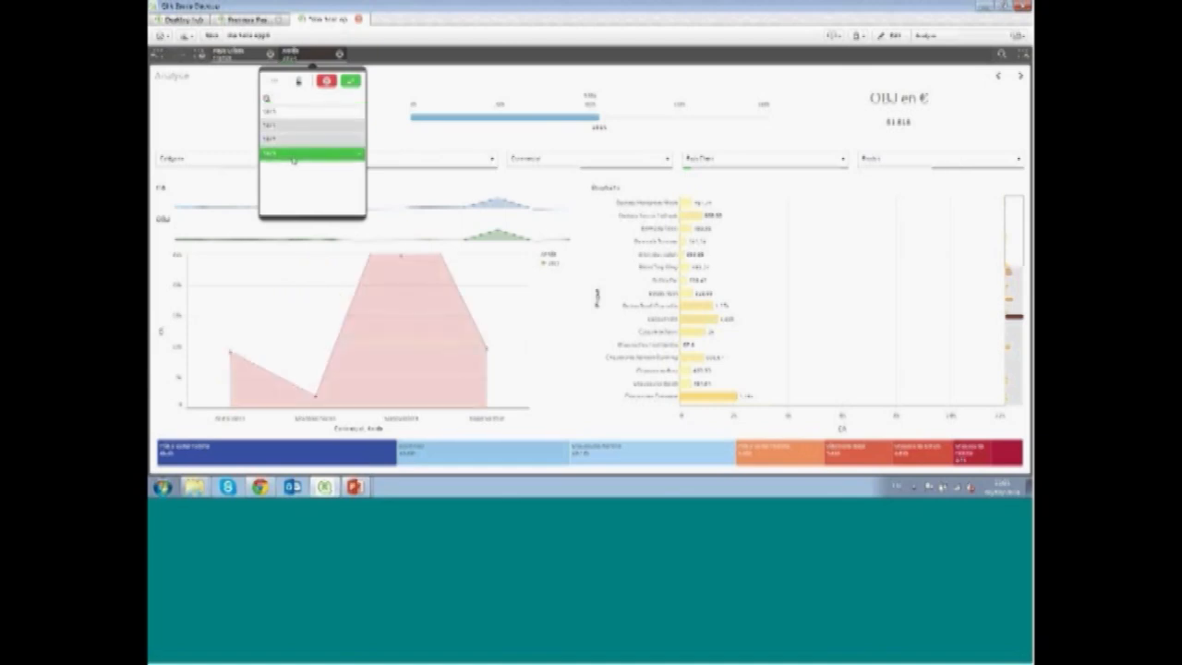
{"action": "left_click", "coordinate": [431, 76]}
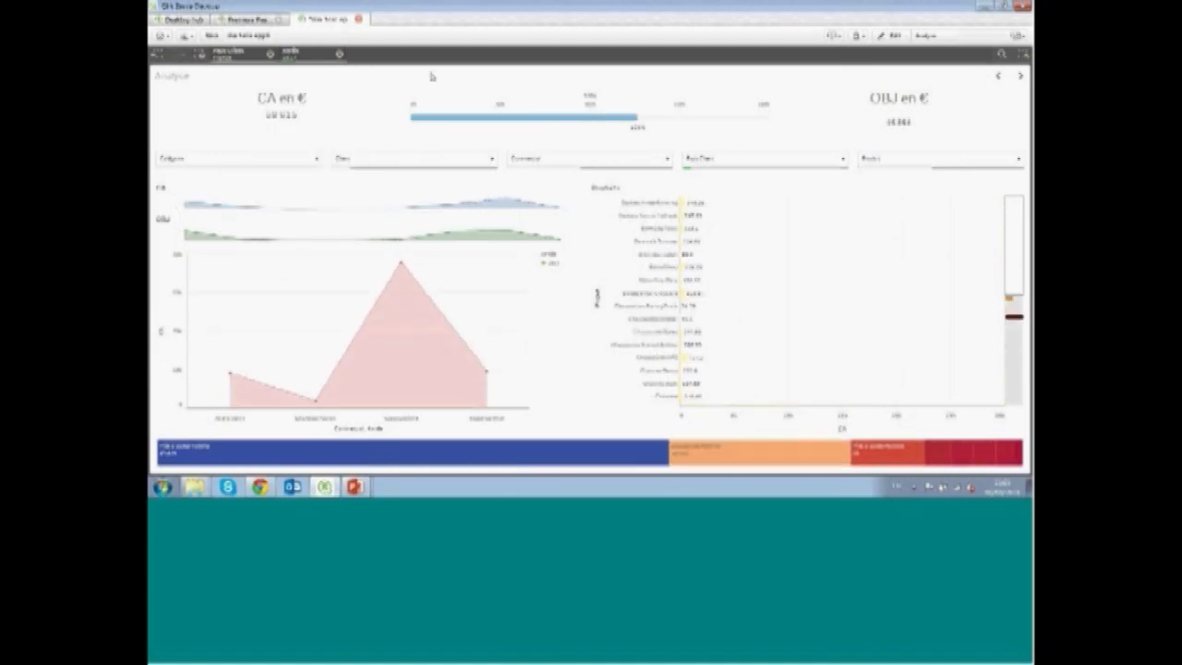
{"action": "right_click", "coordinate": [553, 99]}
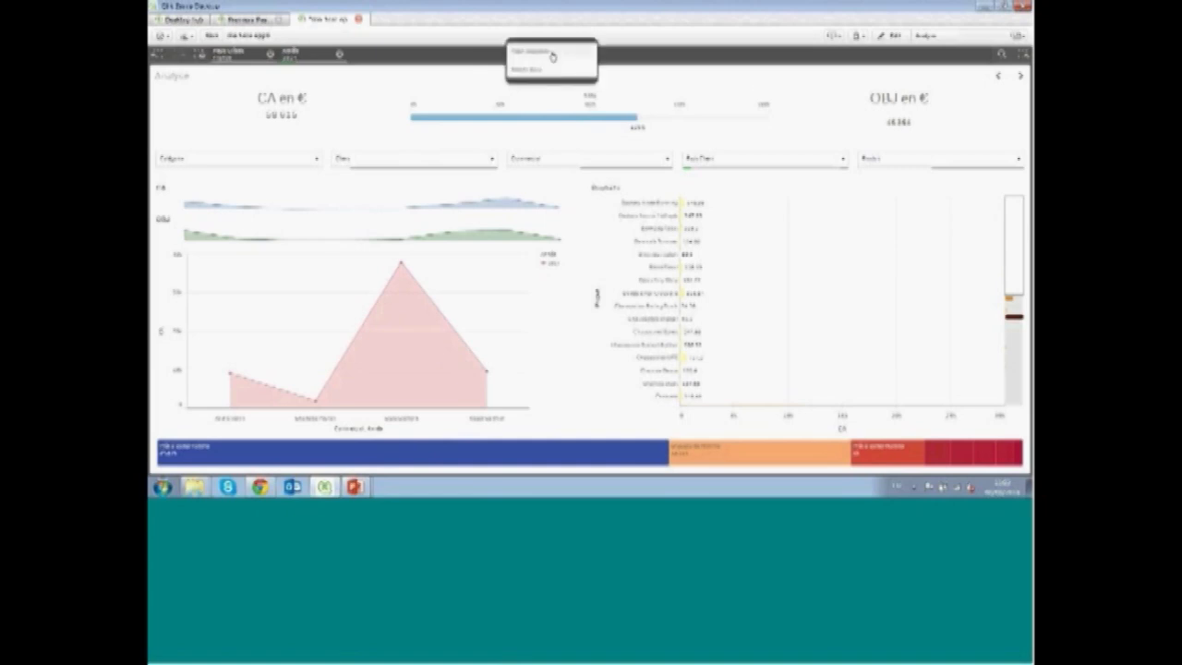
{"action": "left_click", "coordinate": [552, 56]}
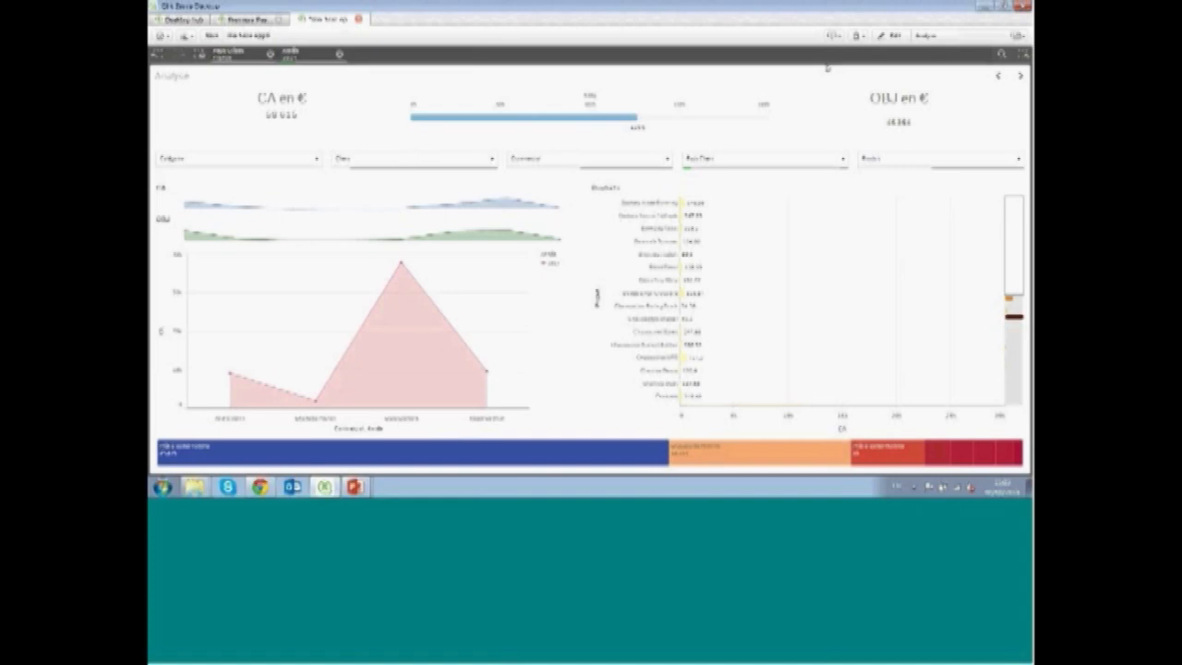
Open My new sheet and step back one selection in the selection history
{"action": "left_click", "coordinate": [1002, 77]}
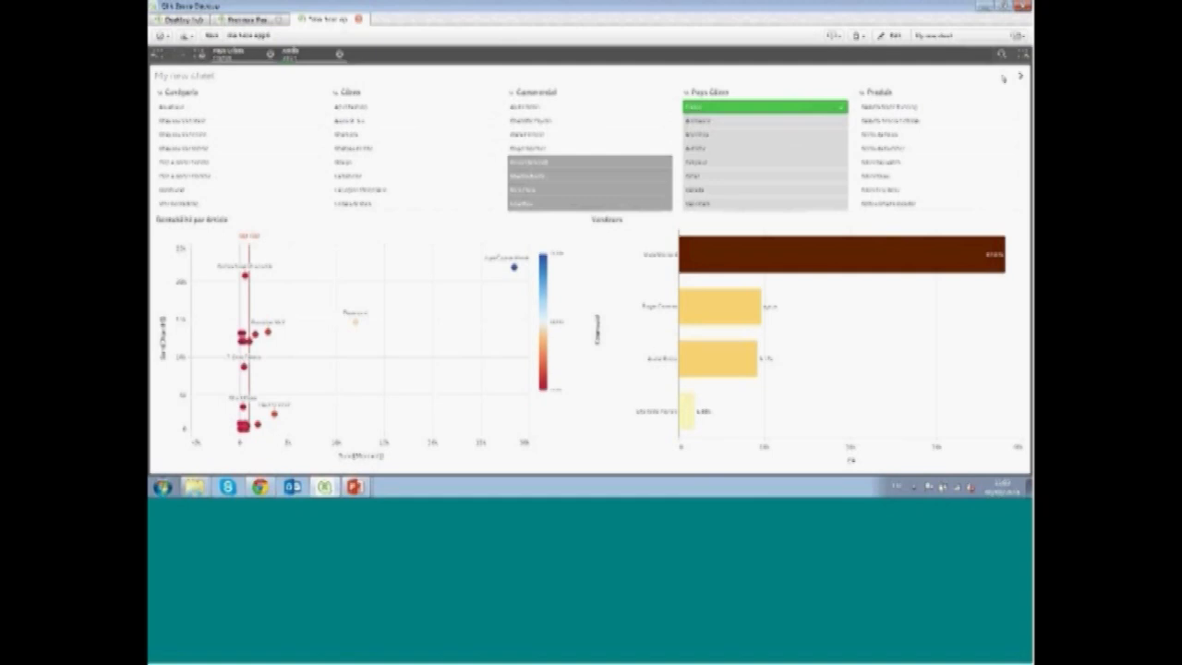
{"action": "scroll", "coordinate": [397, 379], "scroll_direction": "up", "scroll_amount": 2}
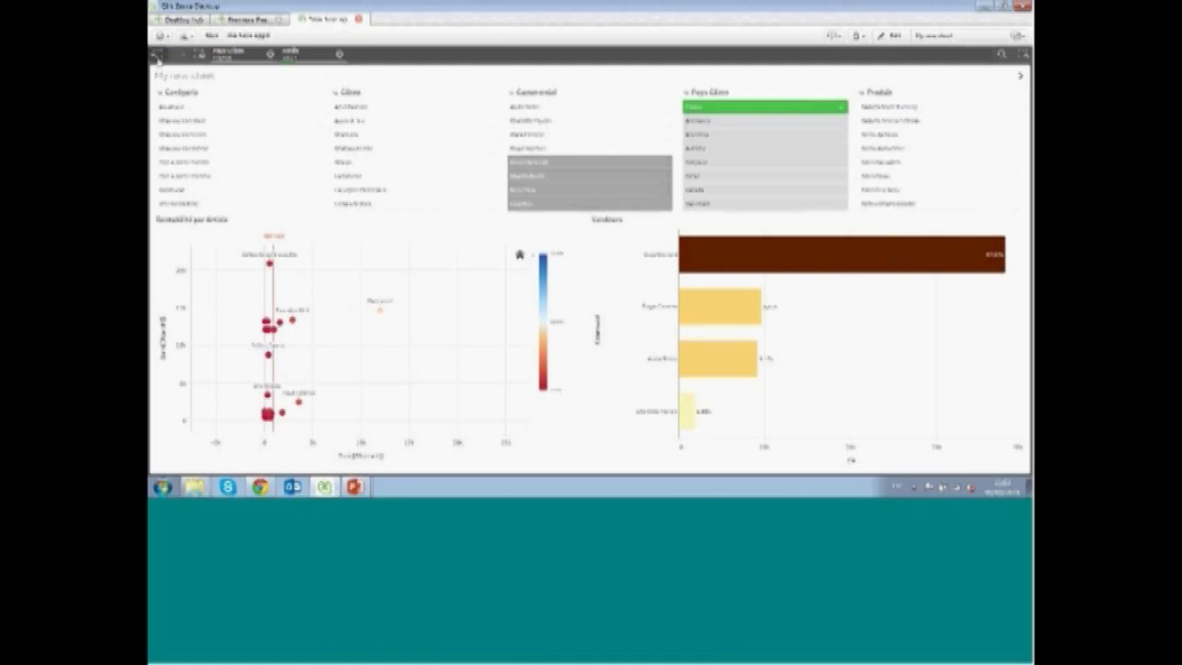
{"action": "left_click", "coordinate": [157, 55]}
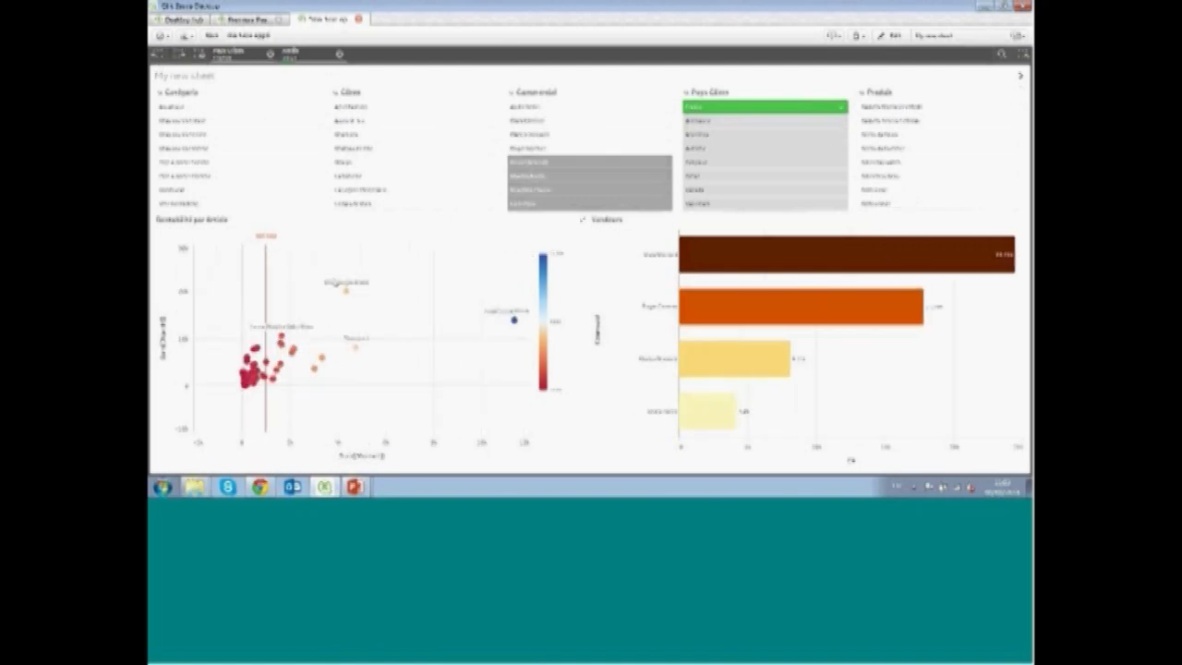
Enter snapshot mode and take snapshots of the scatter and bar charts while stepping back and forward through selections, then finish
{"action": "left_click", "coordinate": [186, 36]}
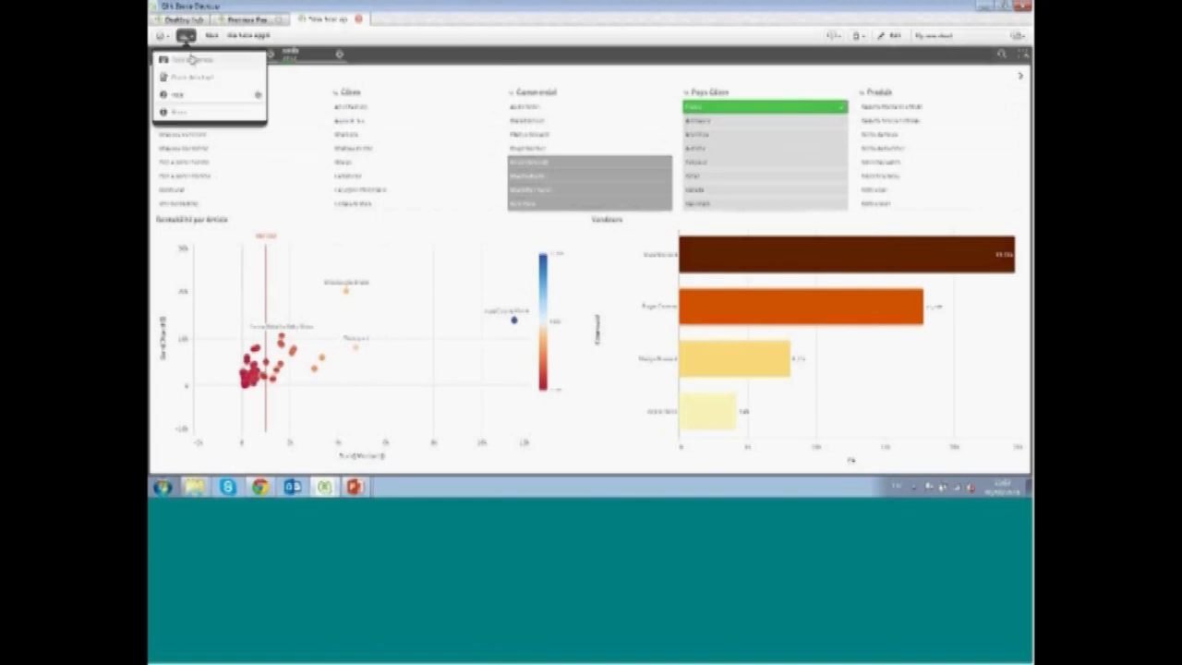
{"action": "left_click", "coordinate": [190, 59]}
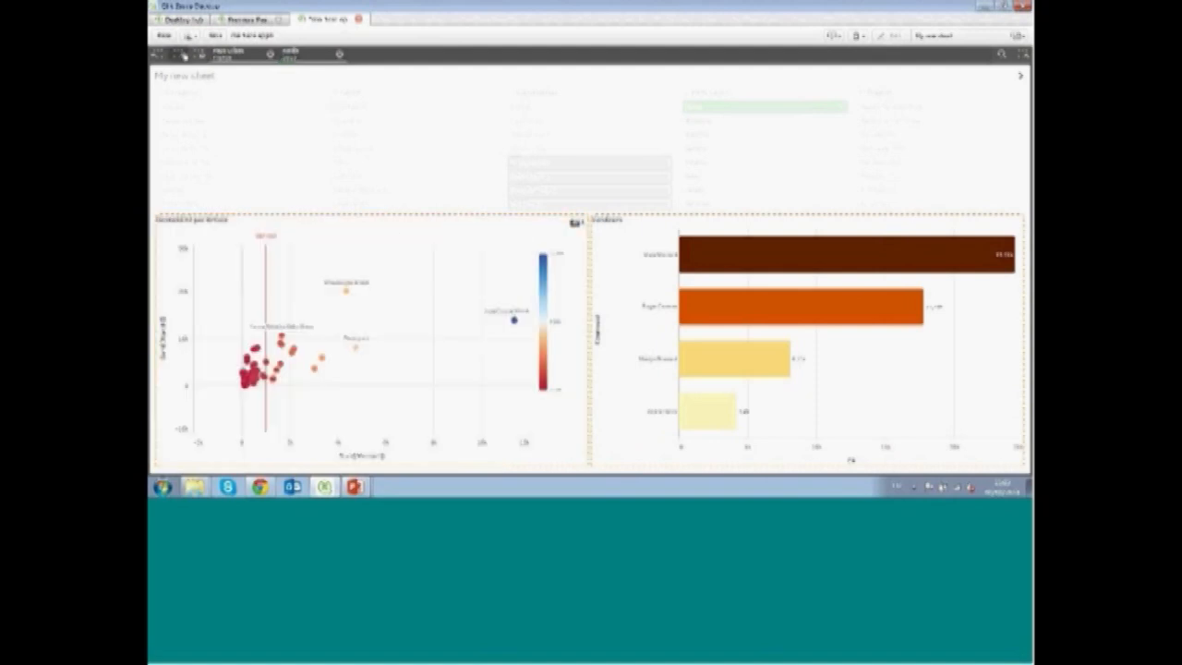
{"action": "left_click", "coordinate": [183, 56]}
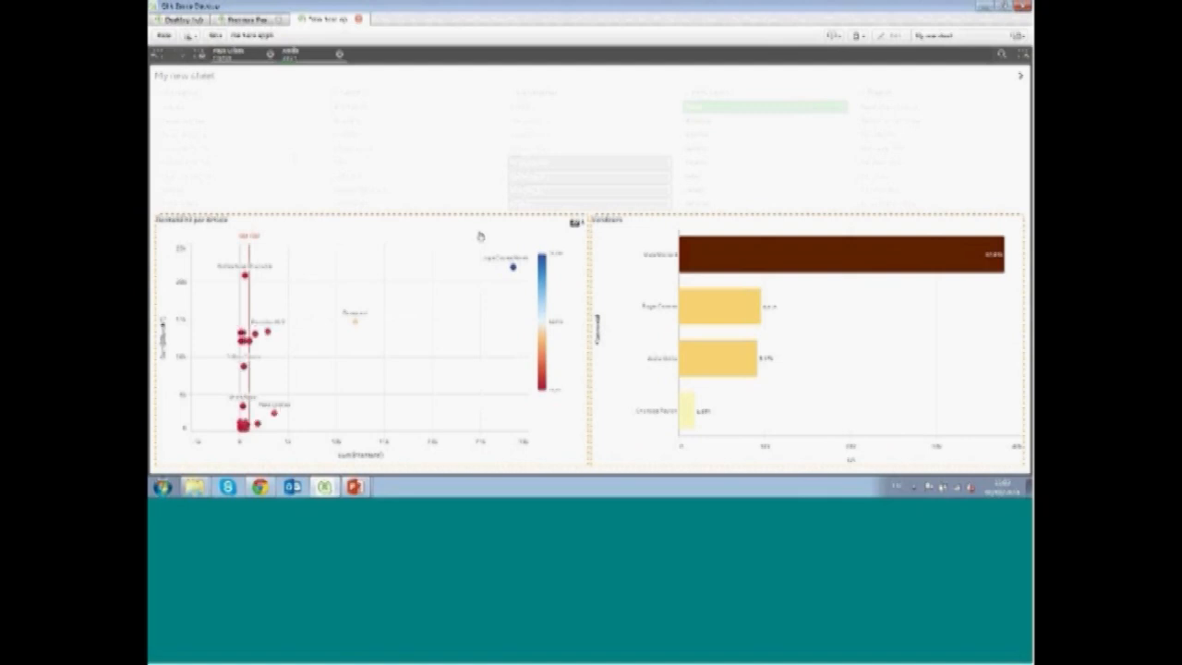
{"action": "left_click", "coordinate": [480, 237]}
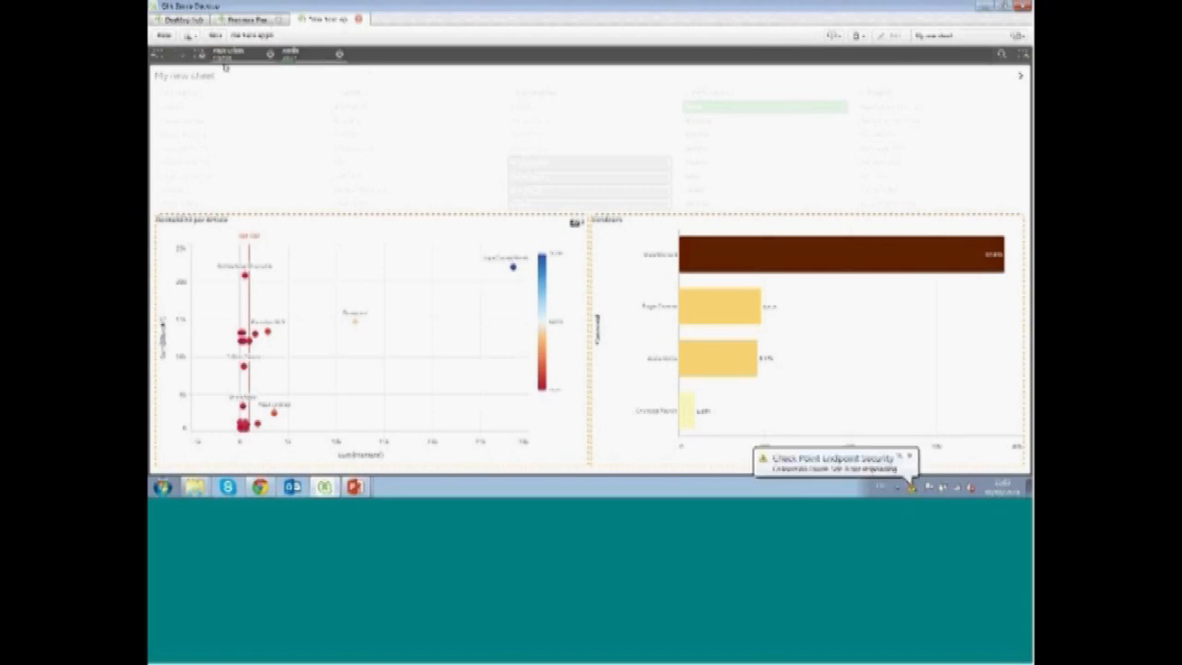
{"action": "left_click", "coordinate": [158, 55]}
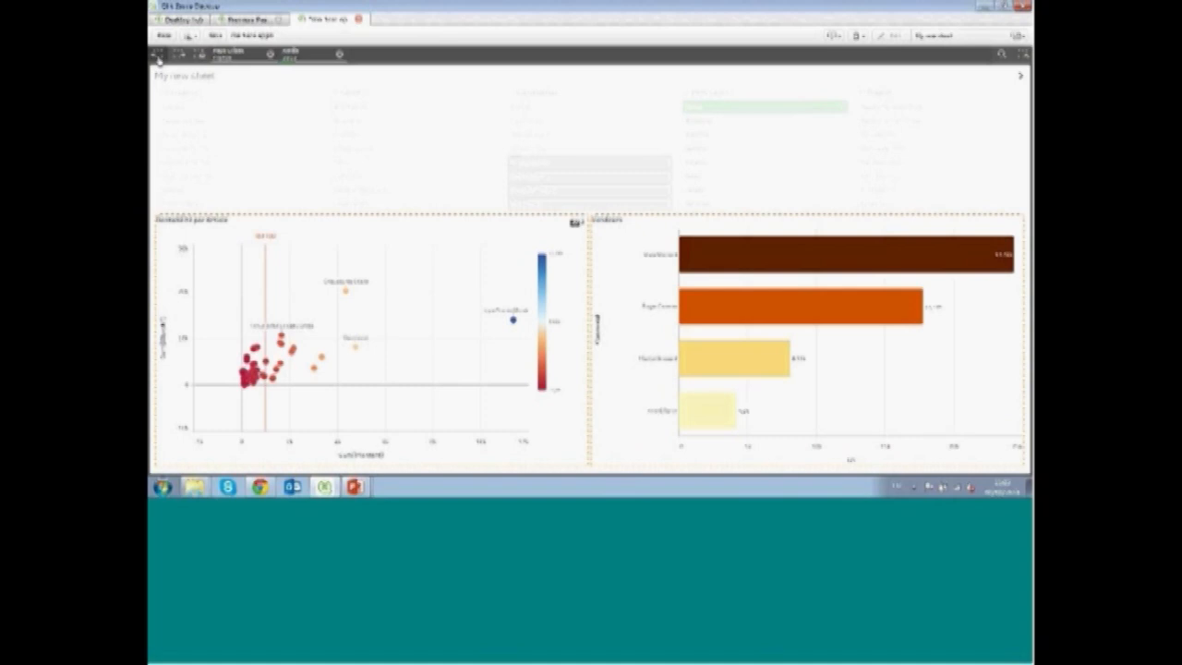
{"action": "left_click", "coordinate": [647, 234]}
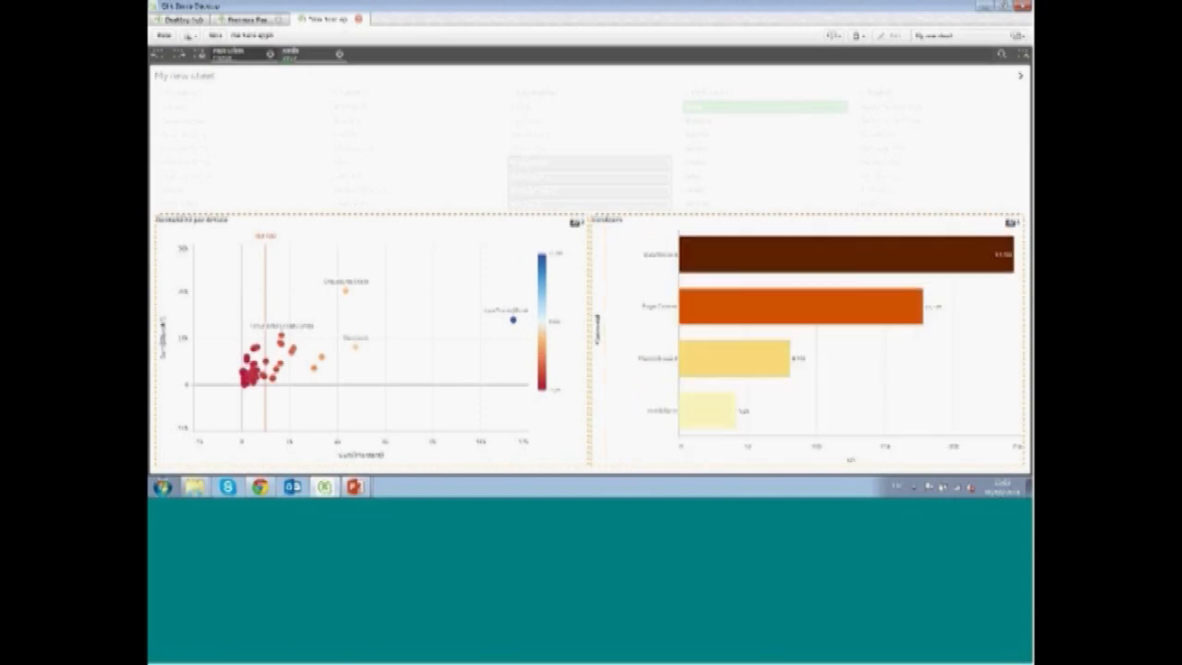
{"action": "left_click", "coordinate": [184, 56]}
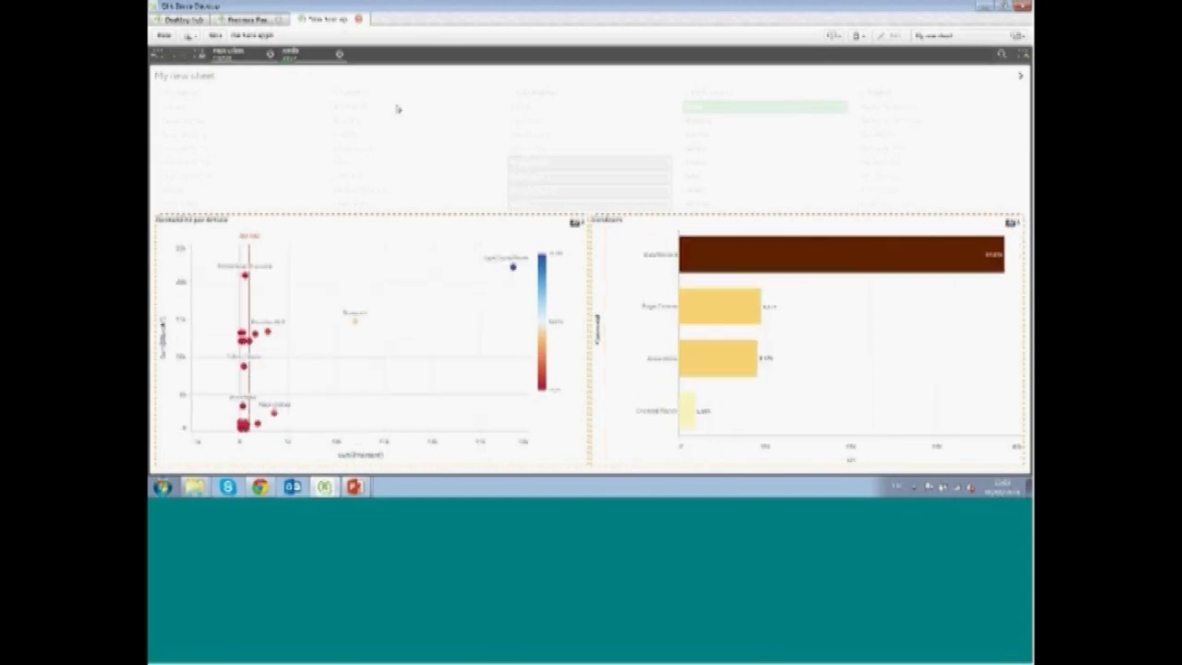
{"action": "left_click", "coordinate": [626, 238]}
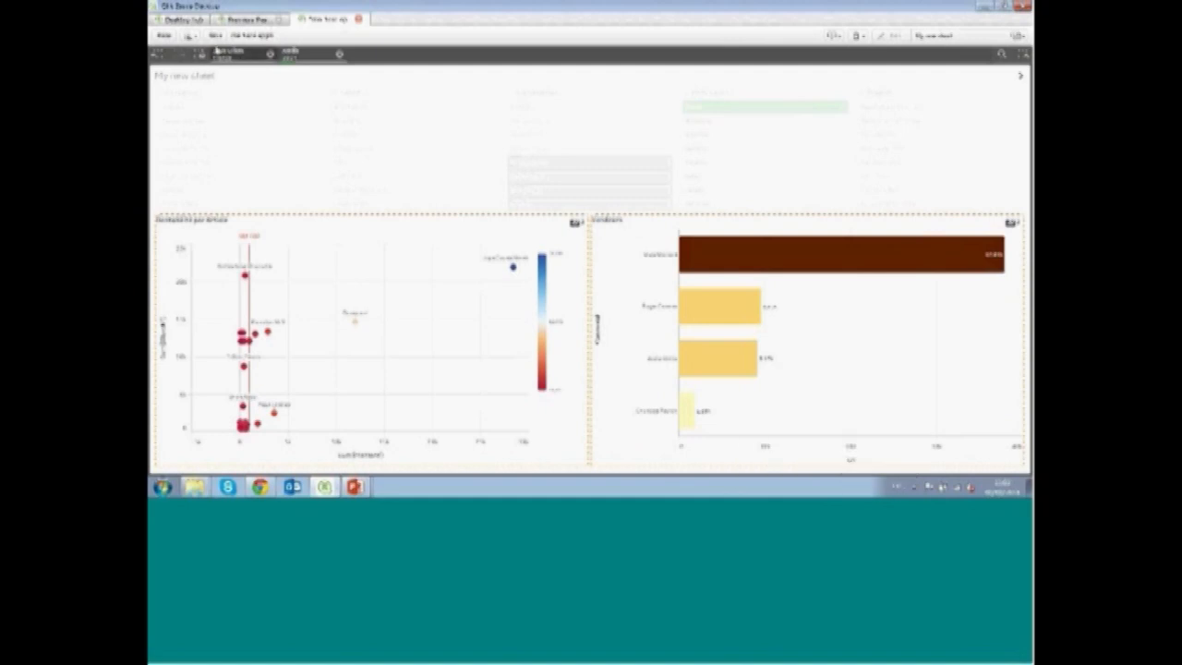
{"action": "left_click", "coordinate": [166, 35]}
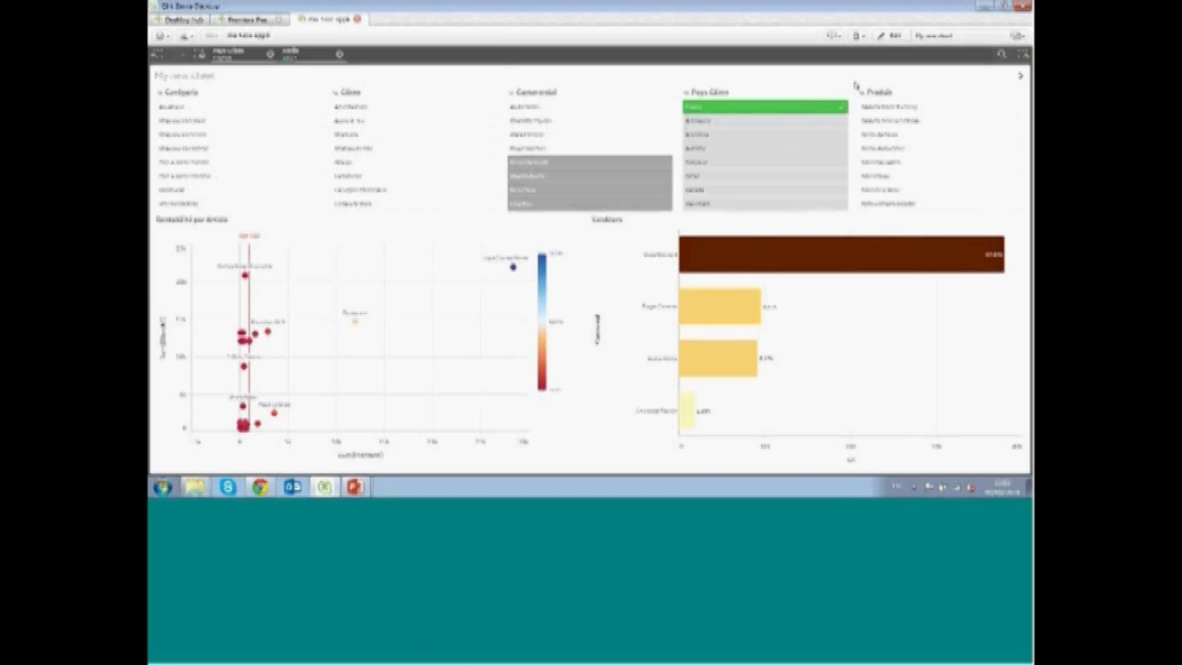
Move to the Analyse sheet and clear the current year selection
{"action": "left_click", "coordinate": [1021, 79]}
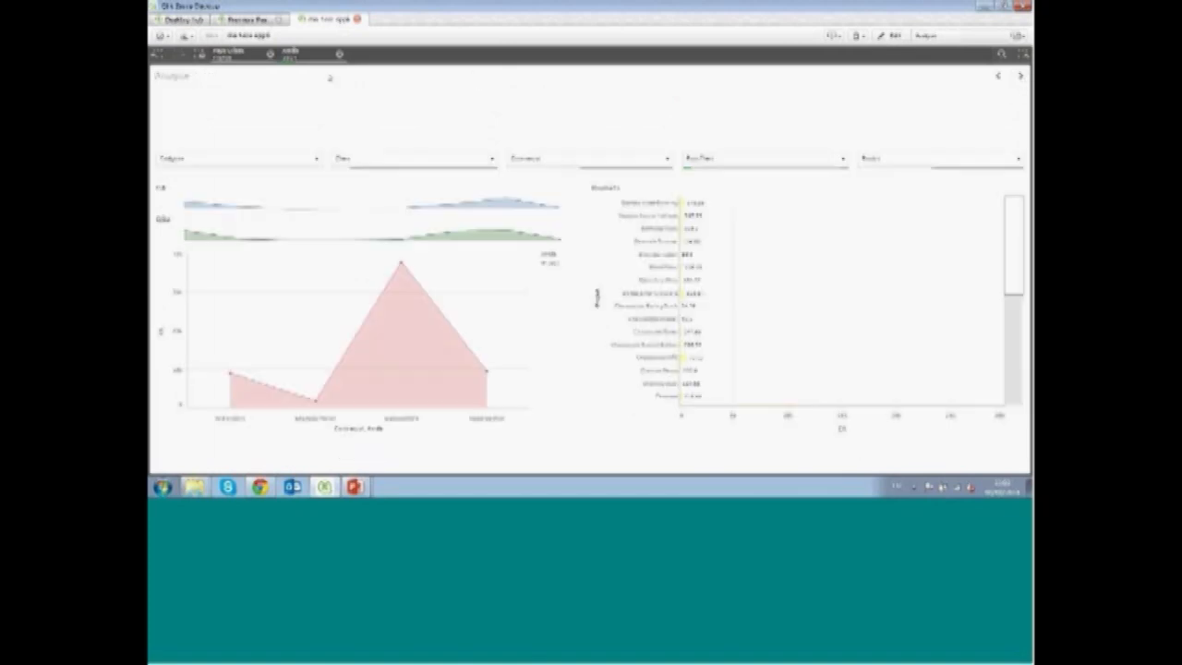
{"action": "left_click", "coordinate": [339, 57]}
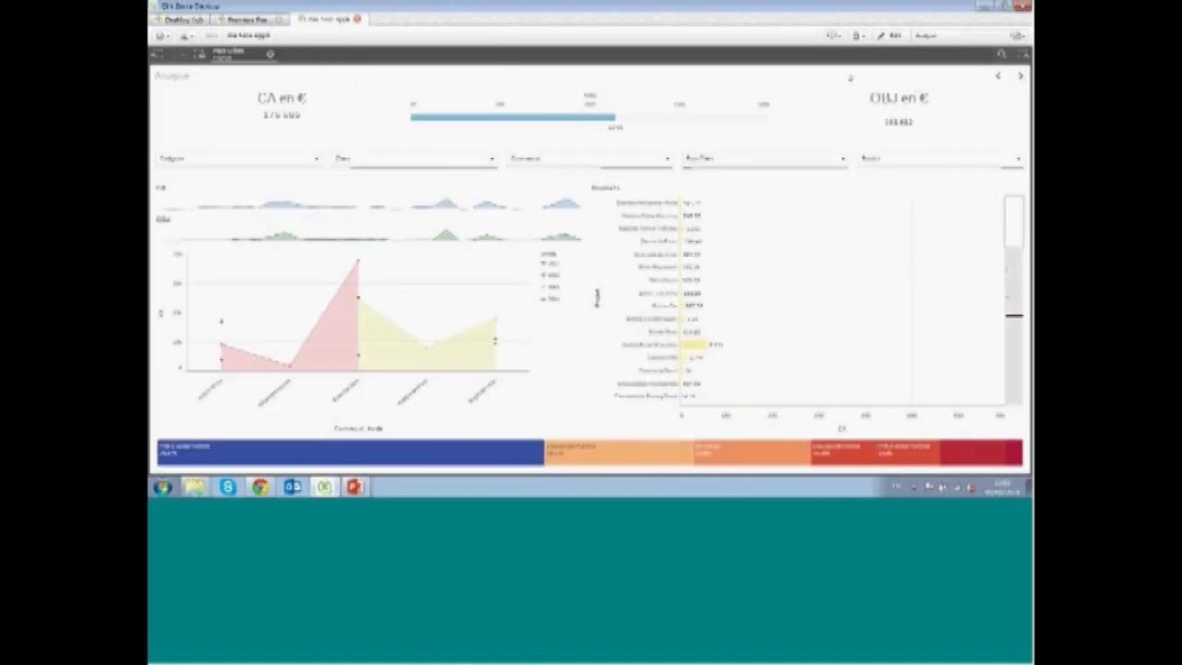
Create a new story named Ma storyte and open it for editing
{"action": "left_click", "coordinate": [833, 36]}
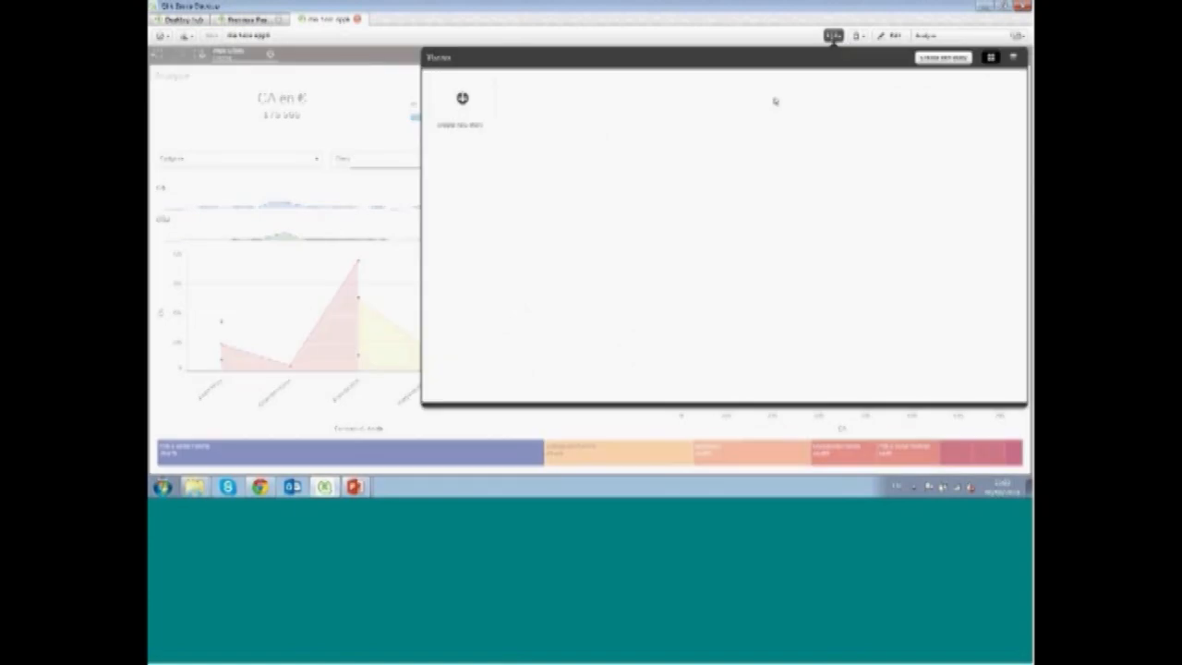
{"action": "left_click", "coordinate": [482, 83]}
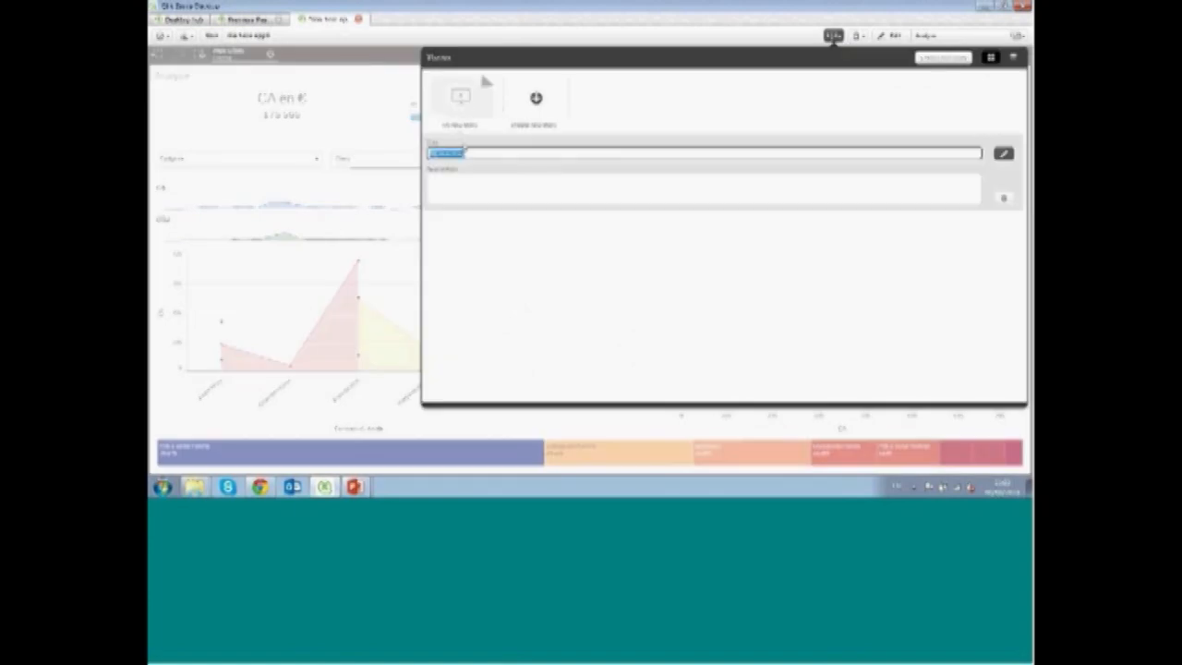
{"action": "type", "text": "Ma storyte"}
{"action": "key", "text": "Return"}
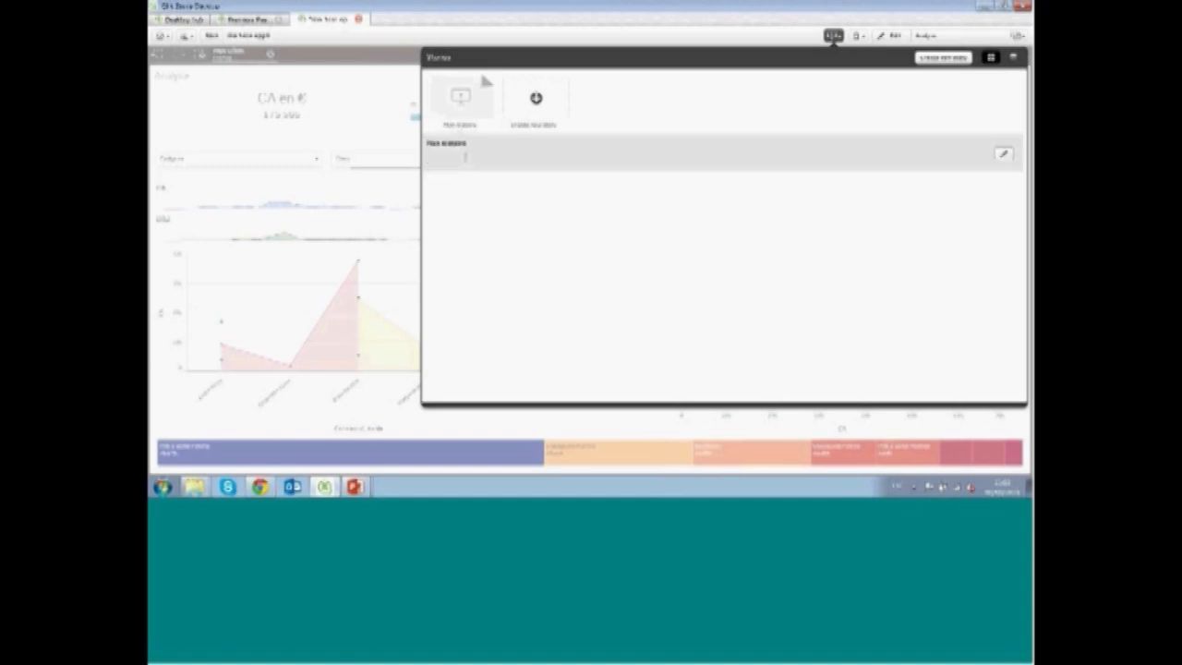
{"action": "left_click", "coordinate": [462, 100]}
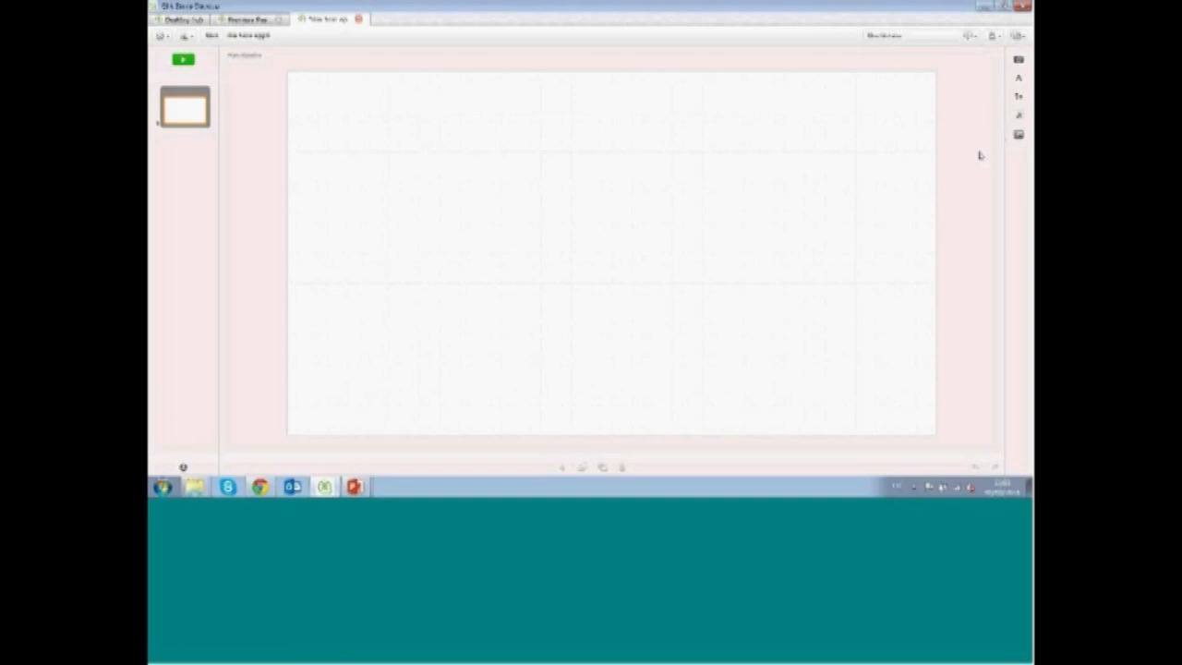
Add a title text object near the slide's upper left and enter 2013
{"action": "left_click", "coordinate": [1015, 79]}
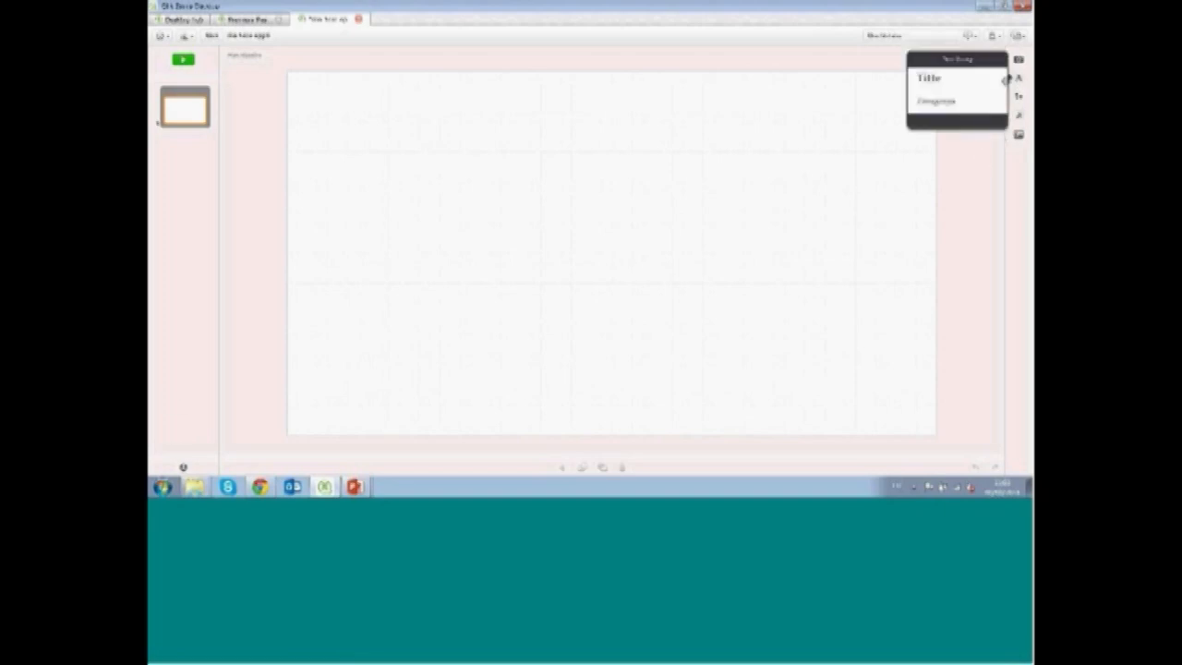
{"action": "left_click_drag", "start_coordinate": [948, 106], "coordinate": [396, 176]}
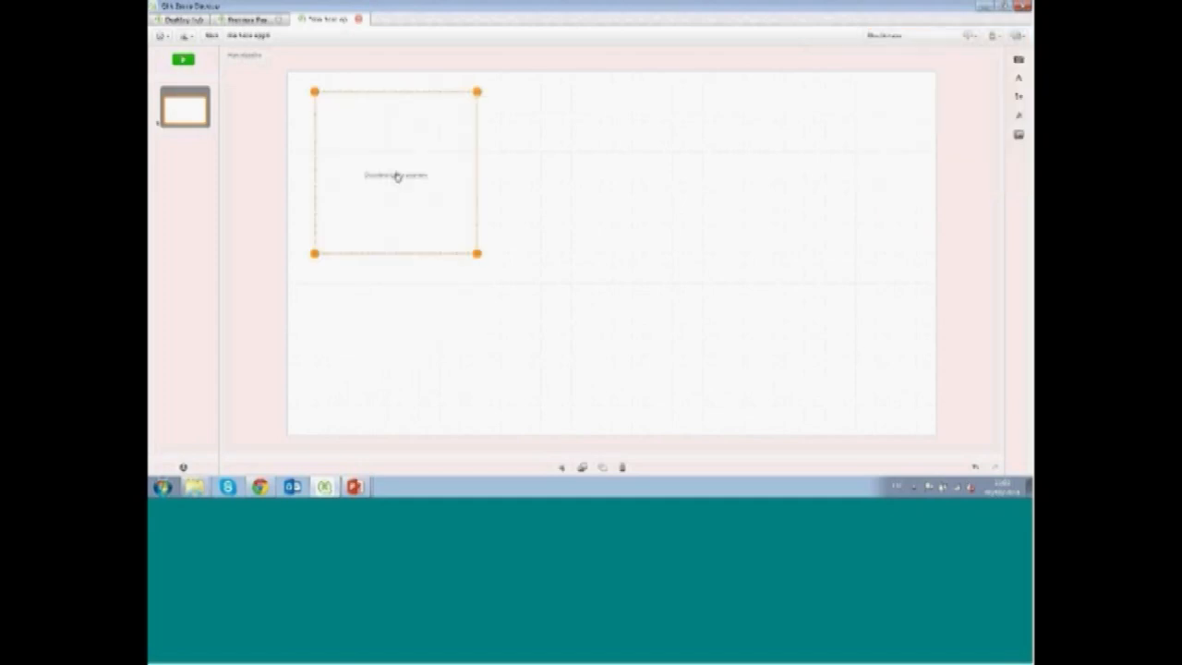
{"action": "double_click", "coordinate": [397, 177]}
{"action": "type", "text": "2013"}
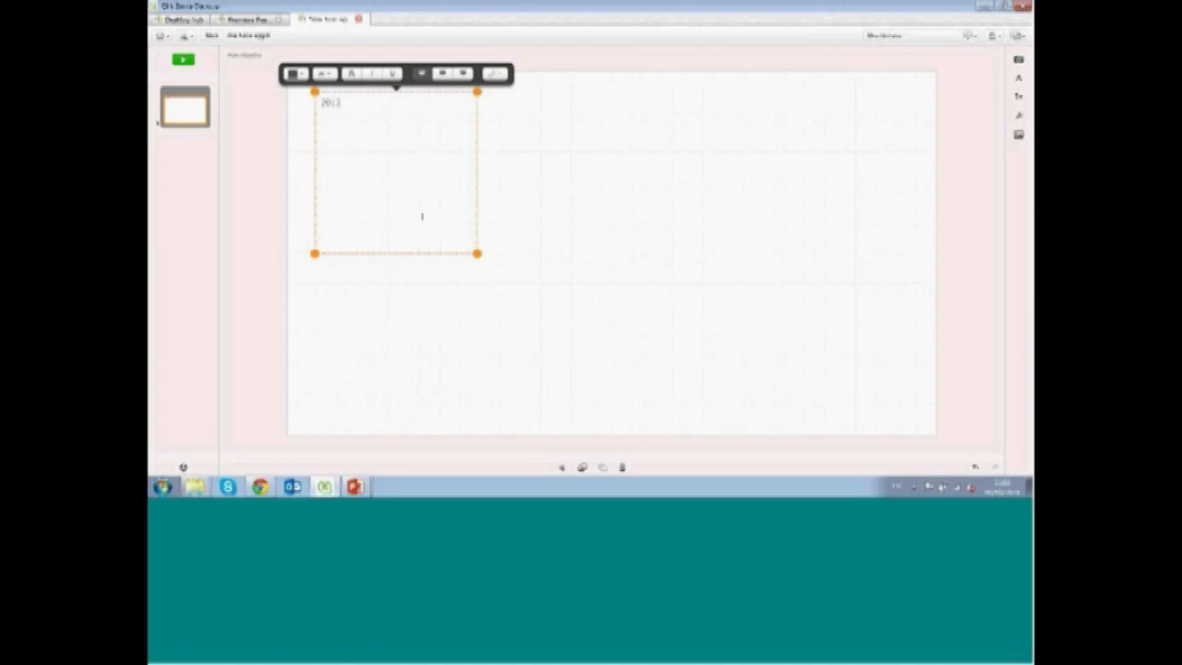
Shrink the 2013 text box, enlarge and centre its text, then widen the box slightly
{"action": "left_click_drag", "start_coordinate": [476, 253], "coordinate": [432, 122]}
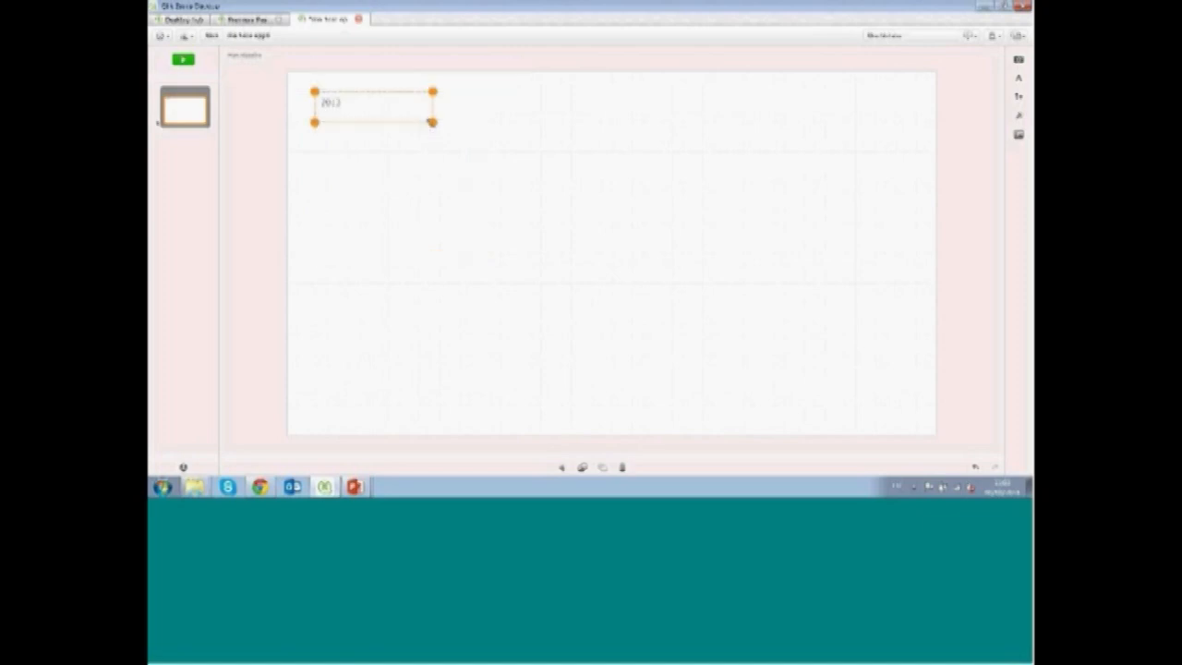
{"action": "left_click", "coordinate": [375, 104]}
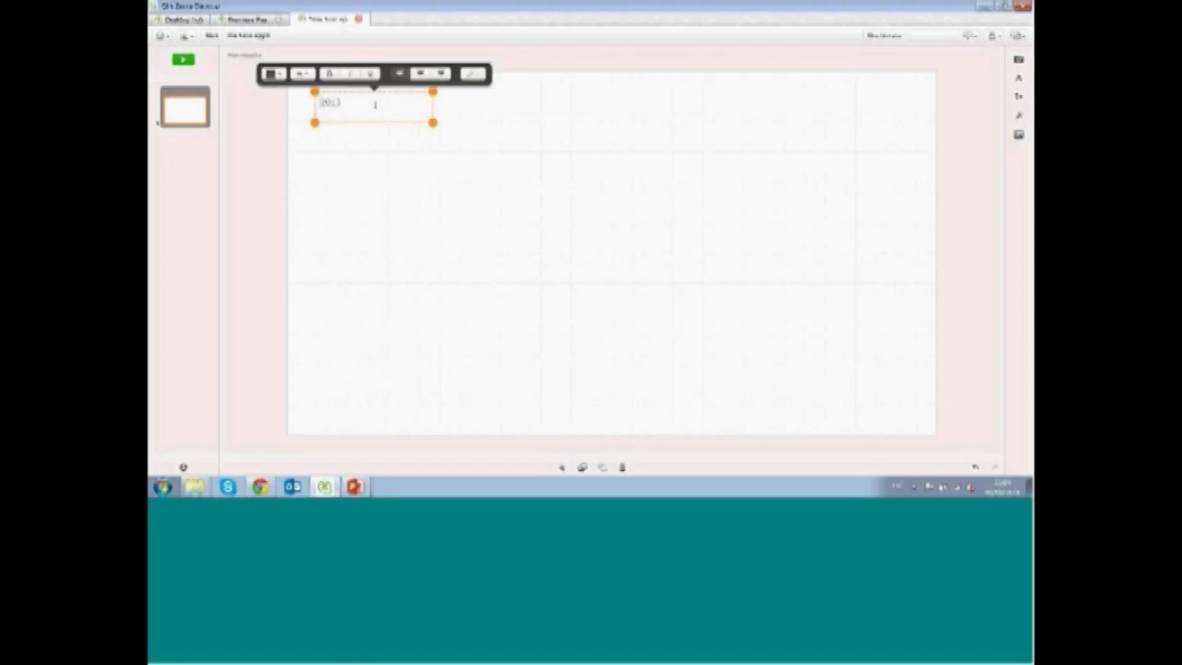
{"action": "double_click", "coordinate": [374, 105]}
{"action": "left_click", "coordinate": [420, 74]}
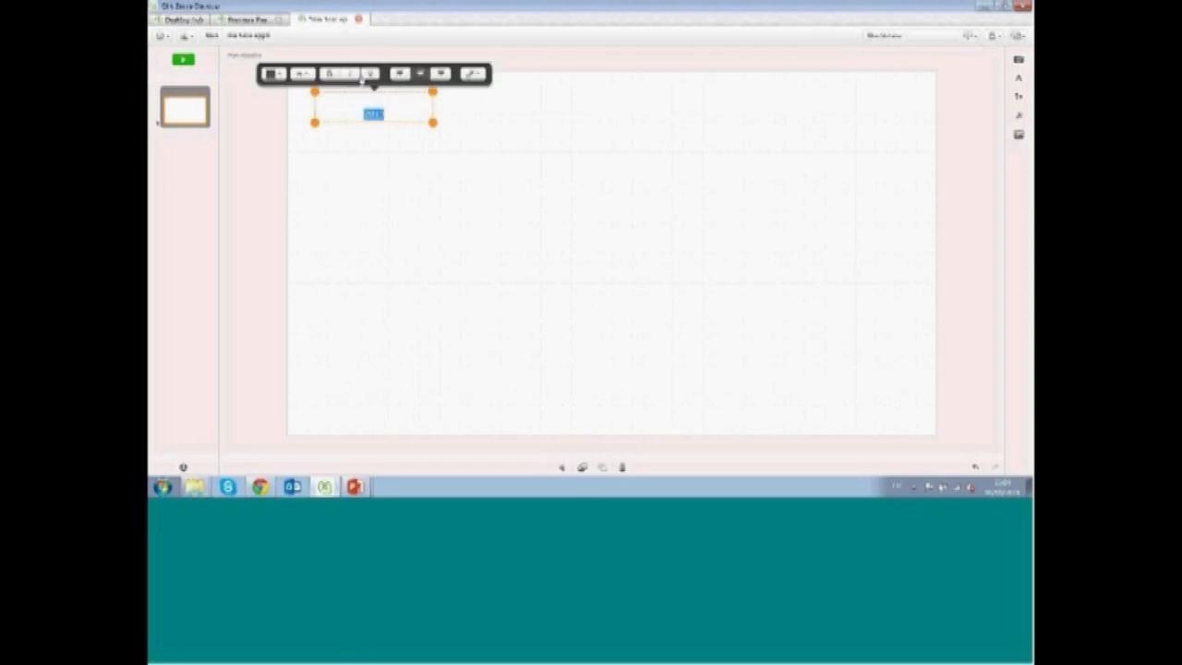
{"action": "left_click", "coordinate": [301, 74]}
{"action": "left_click", "coordinate": [302, 166]}
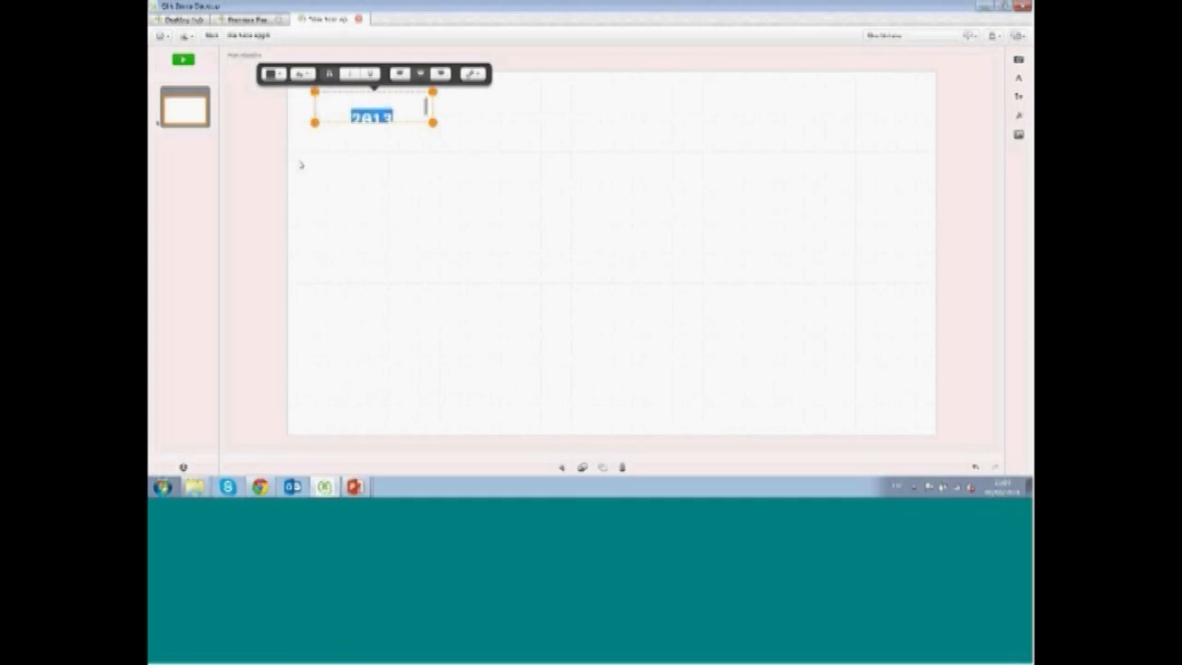
{"action": "left_click", "coordinate": [374, 102]}
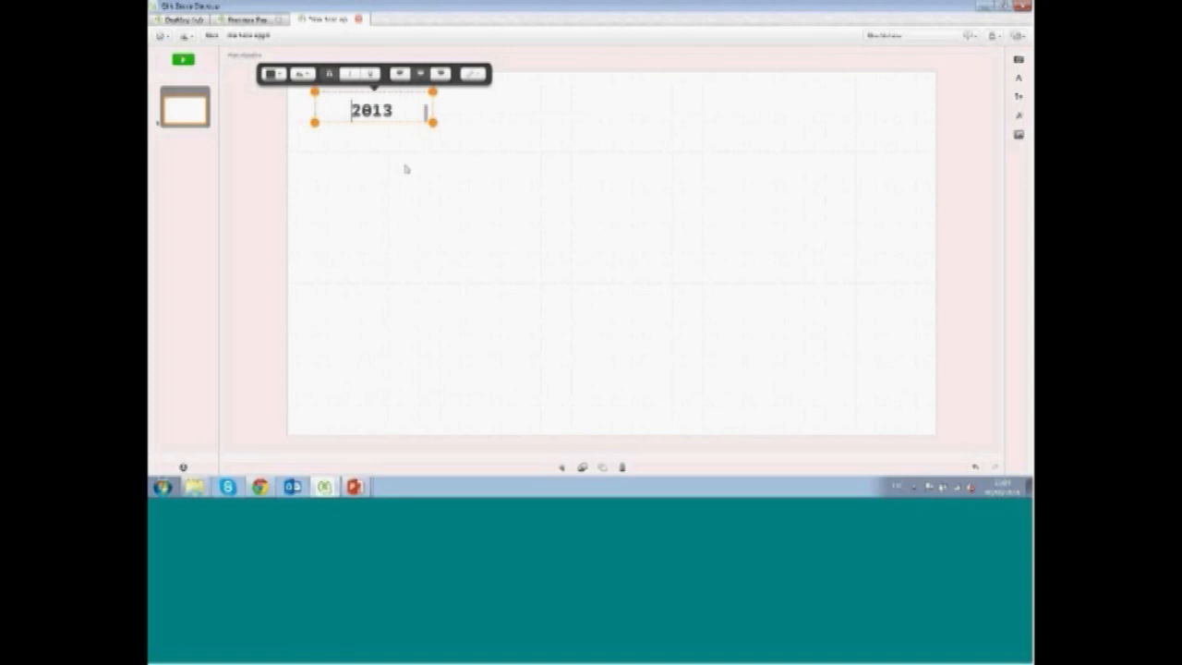
{"action": "mouse_move", "coordinate": [433, 121]}
{"action": "left_mouse_down"}
{"action": "mouse_move", "coordinate": [439, 131]}
{"action": "mouse_move", "coordinate": [407, 120]}
{"action": "mouse_move", "coordinate": [447, 123]}
{"action": "left_mouse_up"}
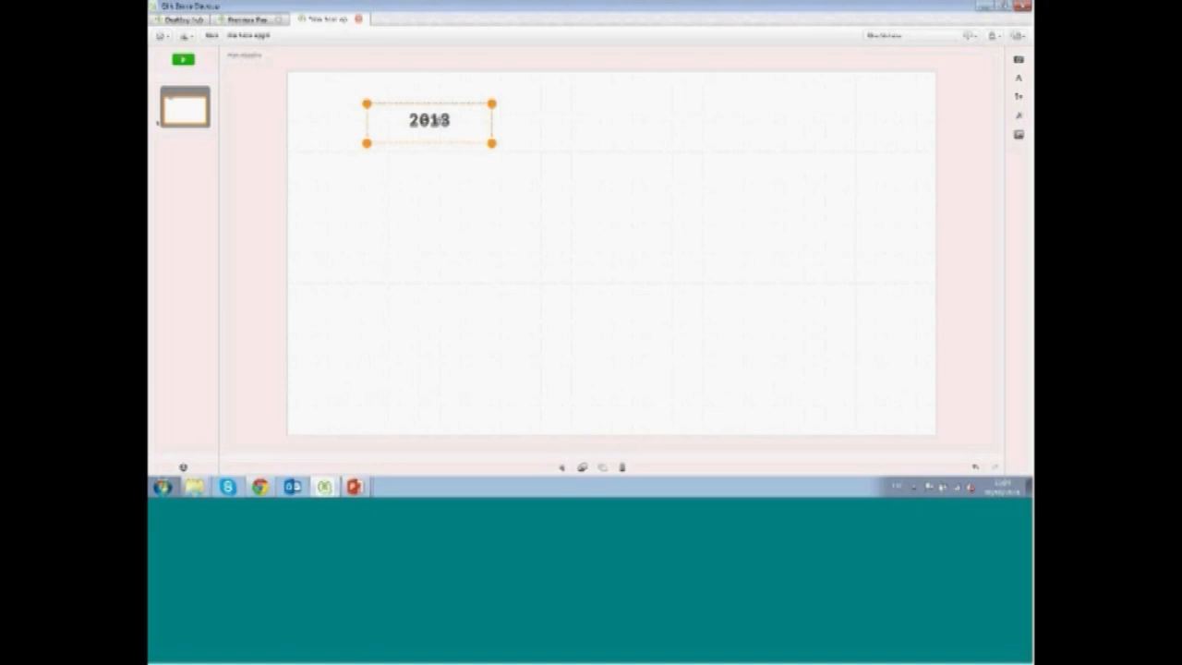
Duplicate the 2013 title and move the copy towards the slide's right side
{"action": "right_click", "coordinate": [442, 122]}
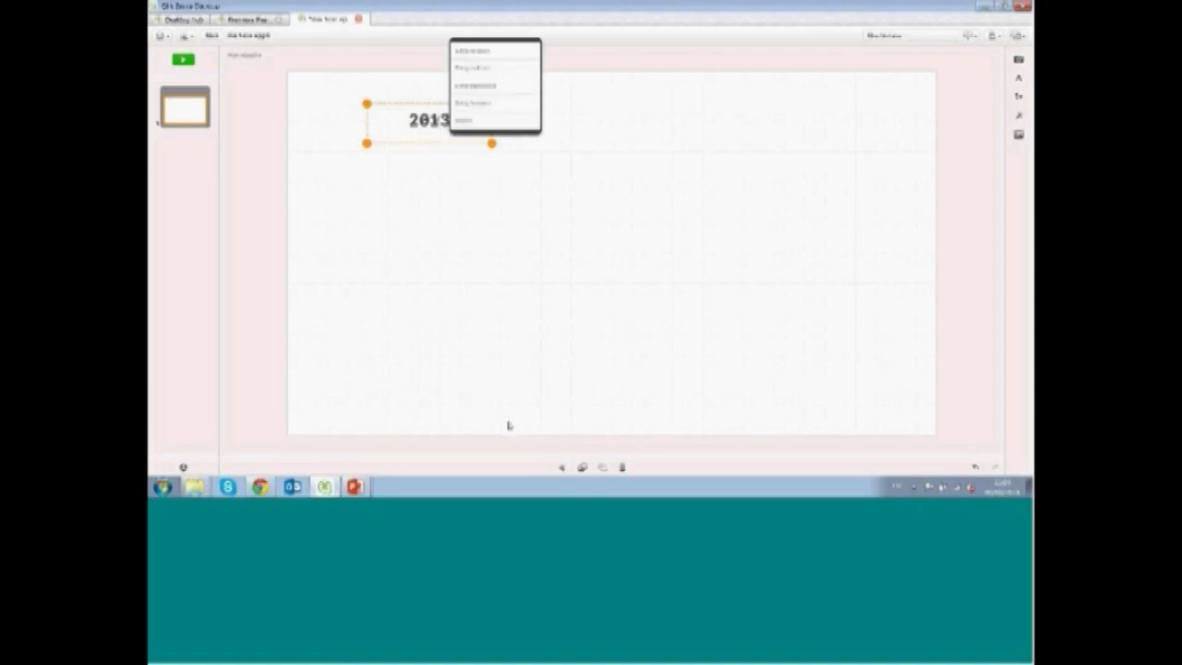
{"action": "left_click", "coordinate": [583, 469]}
{"action": "left_click", "coordinate": [602, 467]}
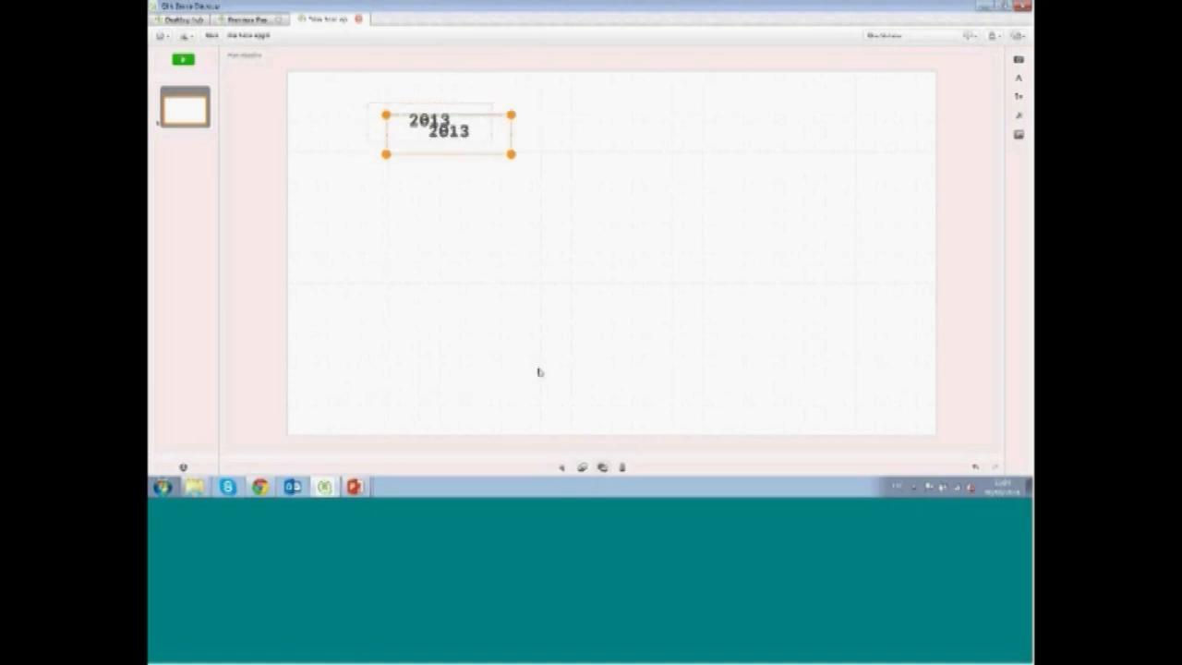
{"action": "left_click_drag", "start_coordinate": [448, 141], "coordinate": [780, 125]}
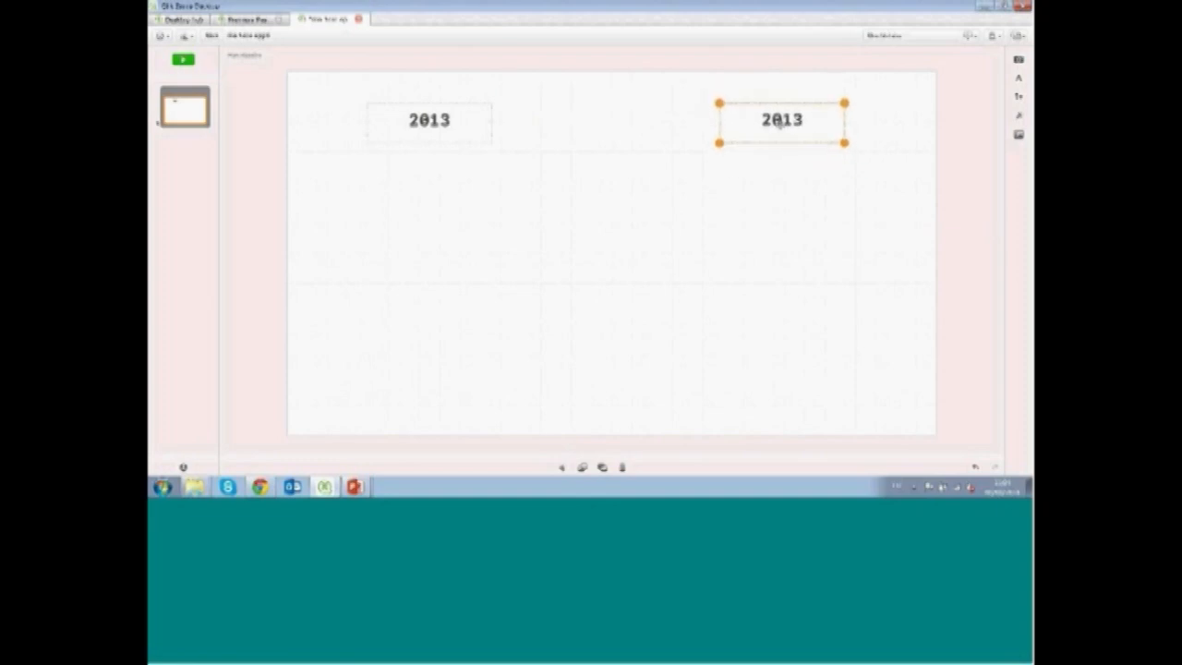
Change the copied title's text to 2014
{"action": "double_click", "coordinate": [780, 125]}
{"action": "key", "text": "BackSpace"}
{"action": "type", "text": "4"}
{"action": "left_click", "coordinate": [804, 176]}
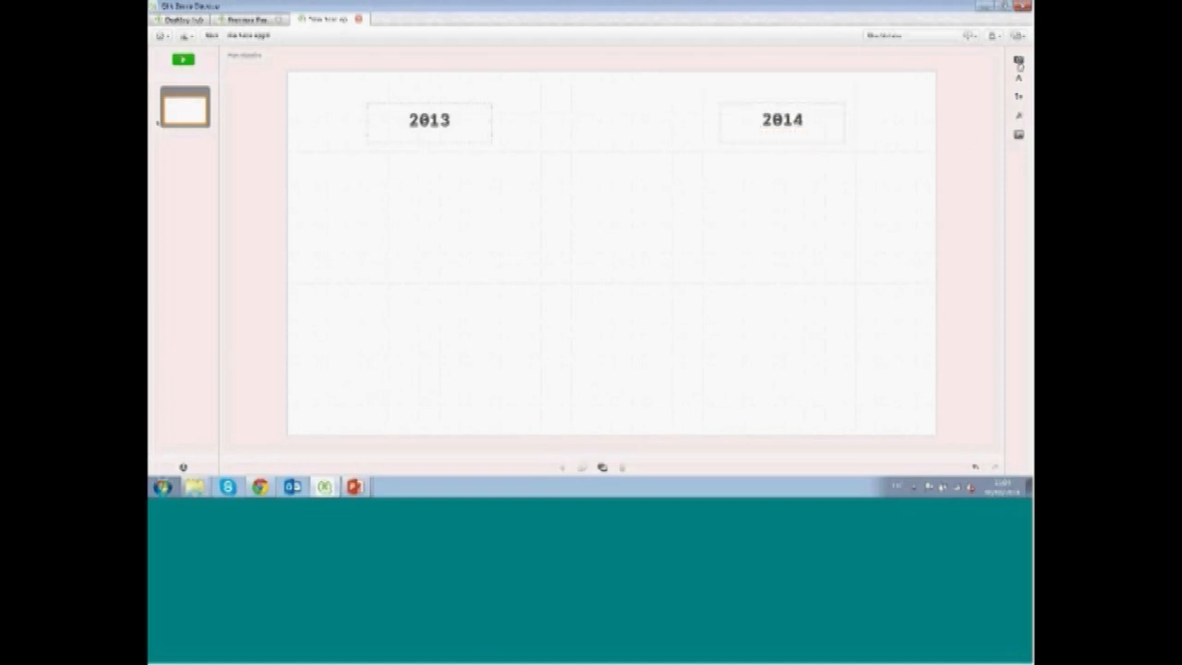
Place a gauge snapshot from the snapshot library below the 2013 title
{"action": "left_click", "coordinate": [1019, 61]}
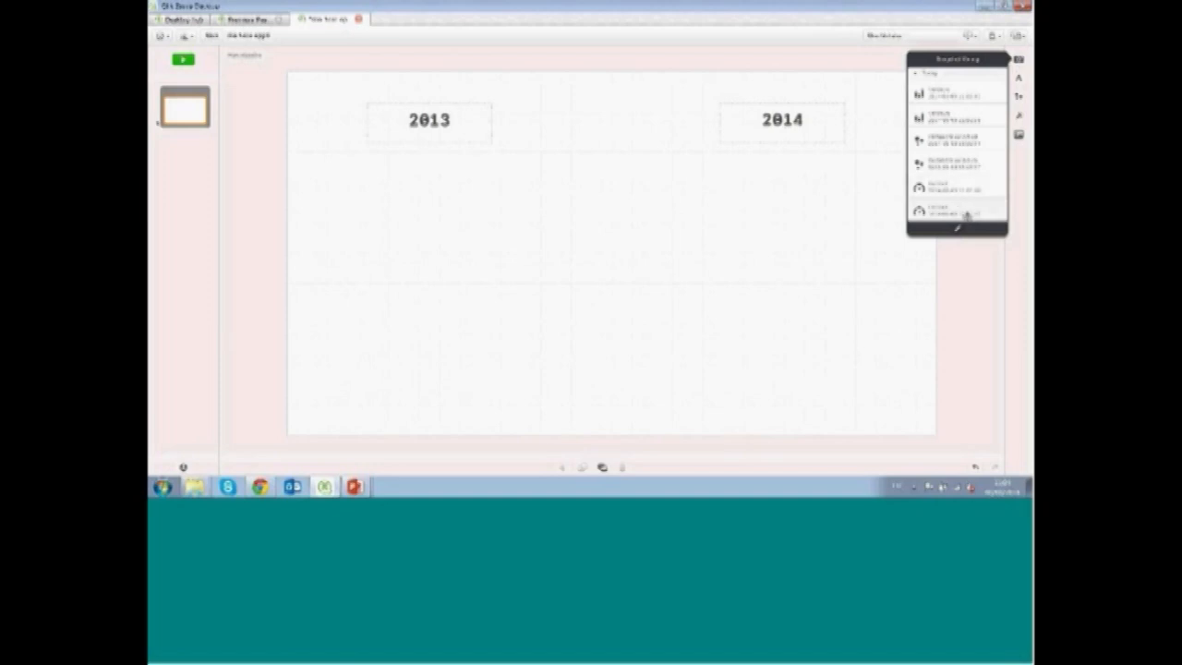
{"action": "left_click_drag", "start_coordinate": [958, 213], "coordinate": [480, 191]}
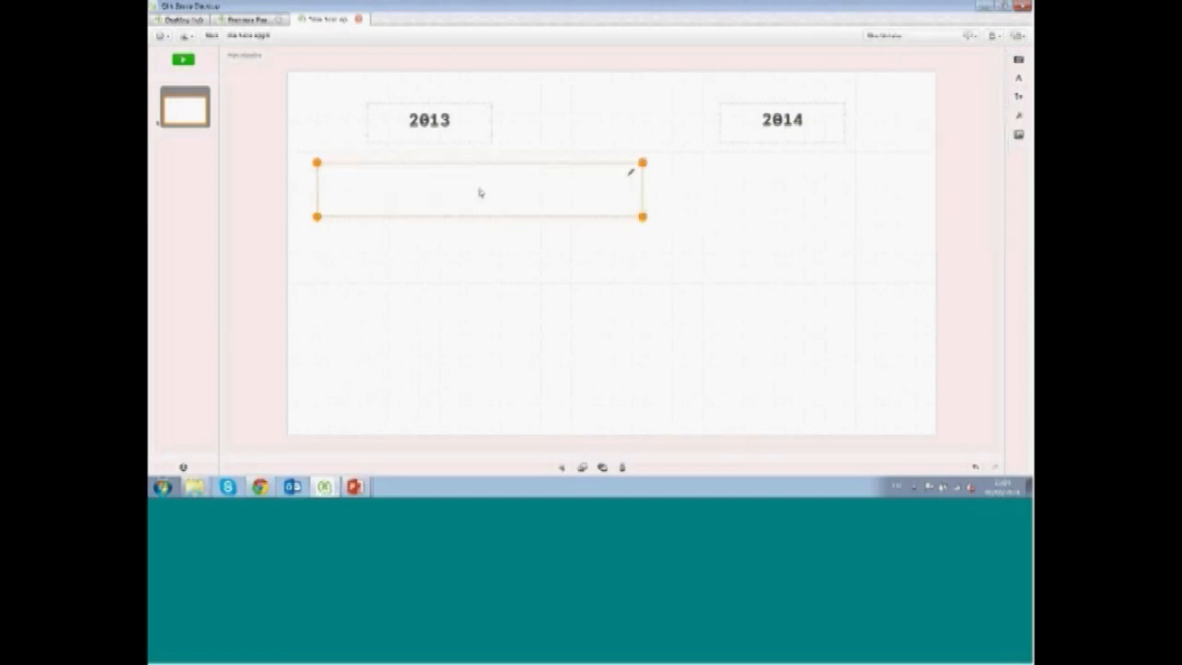
{"action": "left_click", "coordinate": [1019, 74]}
{"action": "left_click", "coordinate": [1020, 66]}
{"action": "left_click", "coordinate": [1020, 66]}
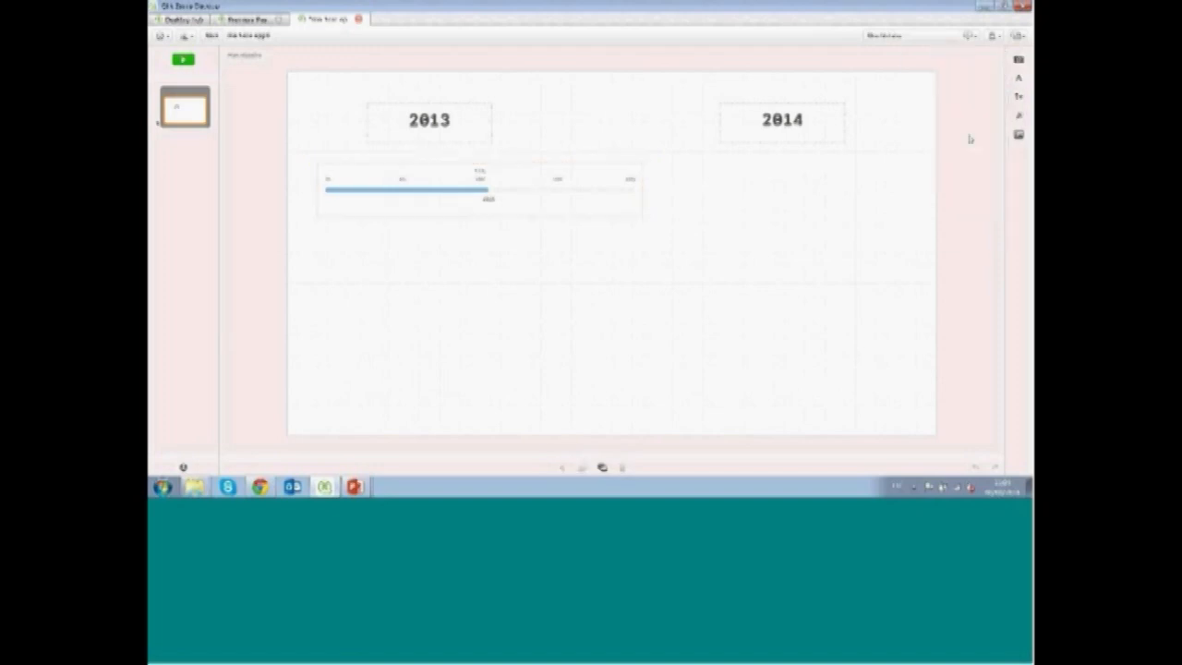
Place the other gauge snapshot from the library below the 2014 title
{"action": "left_click", "coordinate": [1019, 61]}
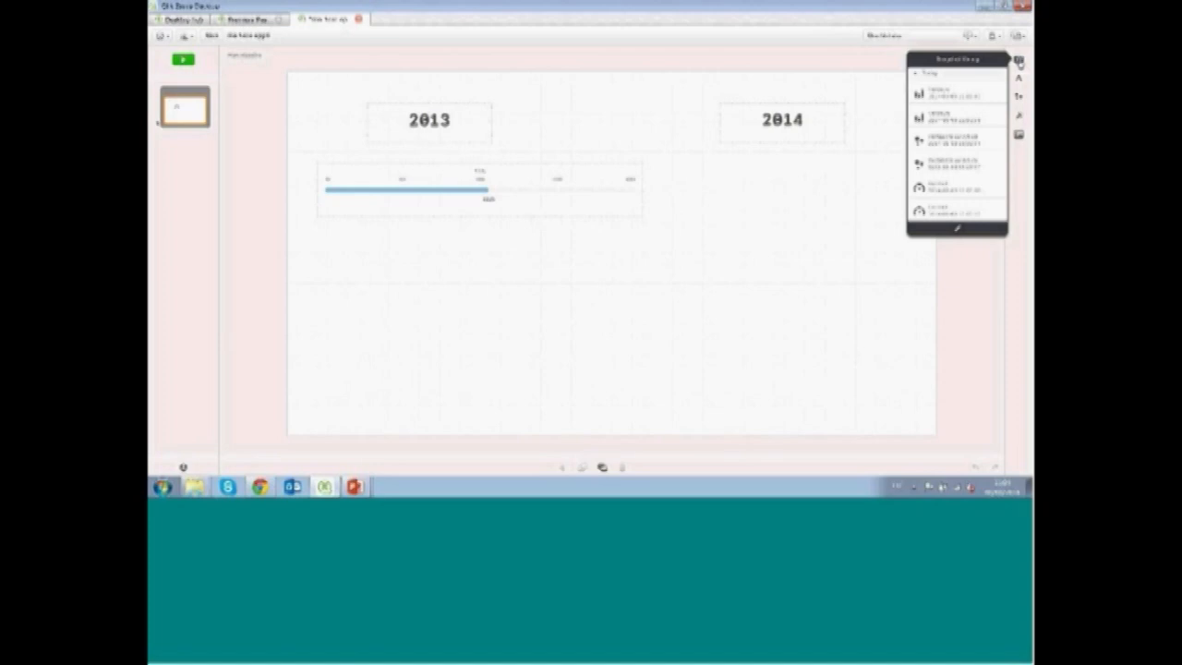
{"action": "left_click_drag", "start_coordinate": [968, 168], "coordinate": [1013, 175]}
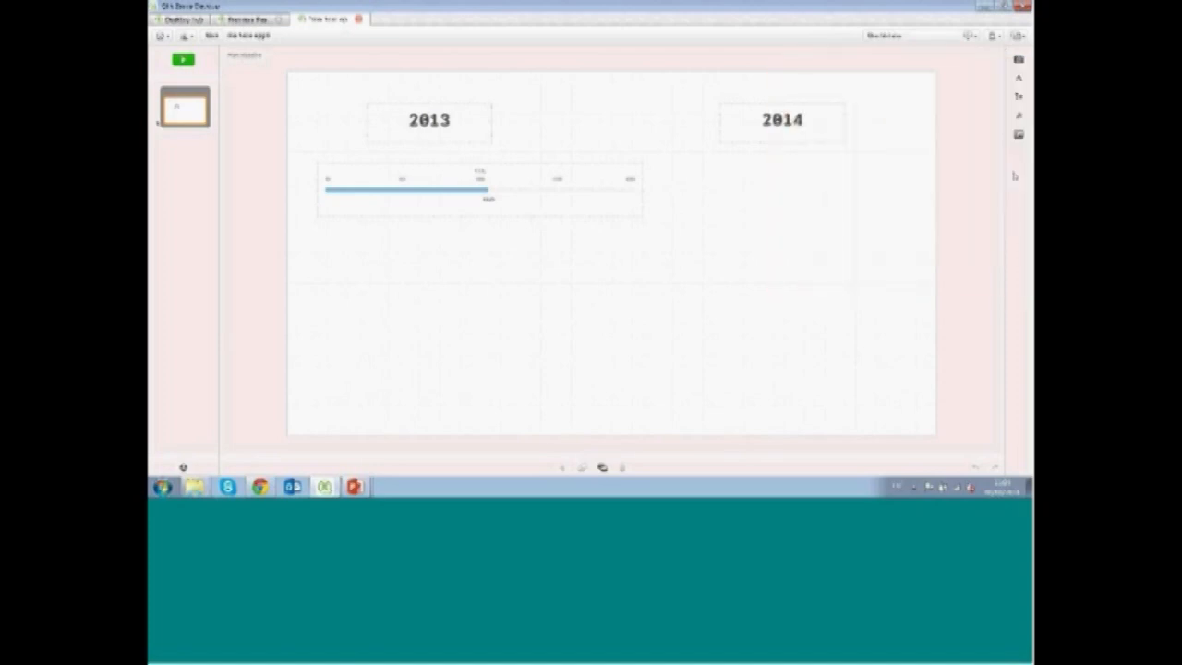
{"action": "left_click", "coordinate": [1018, 61]}
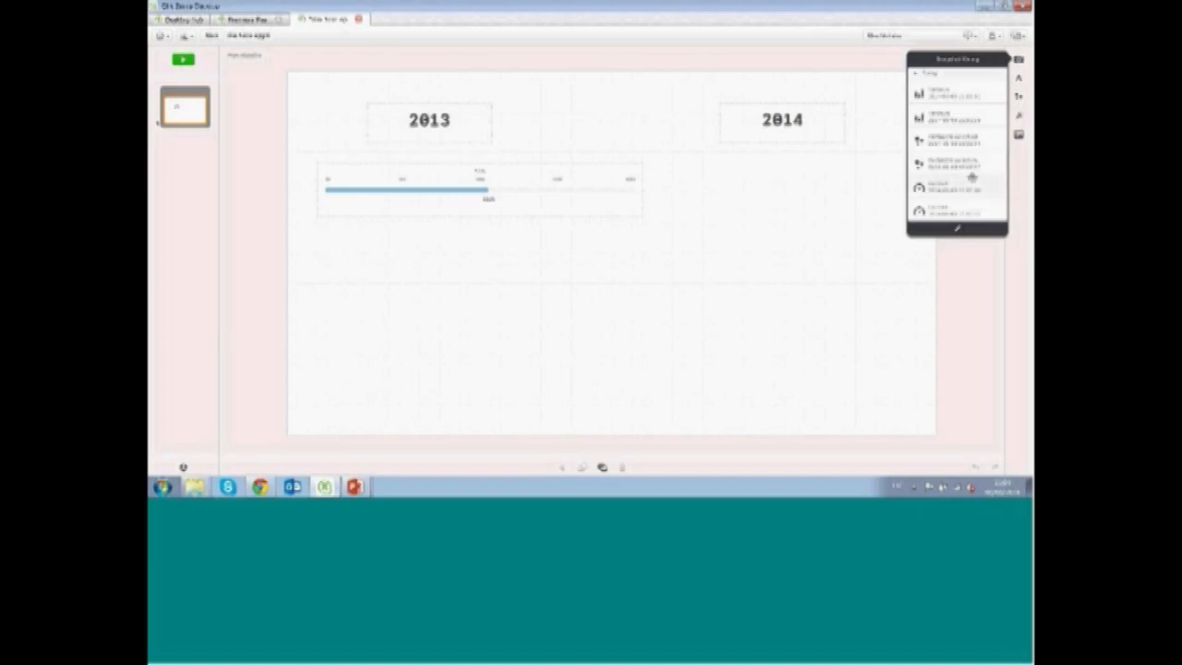
{"action": "left_click_drag", "start_coordinate": [972, 183], "coordinate": [783, 194]}
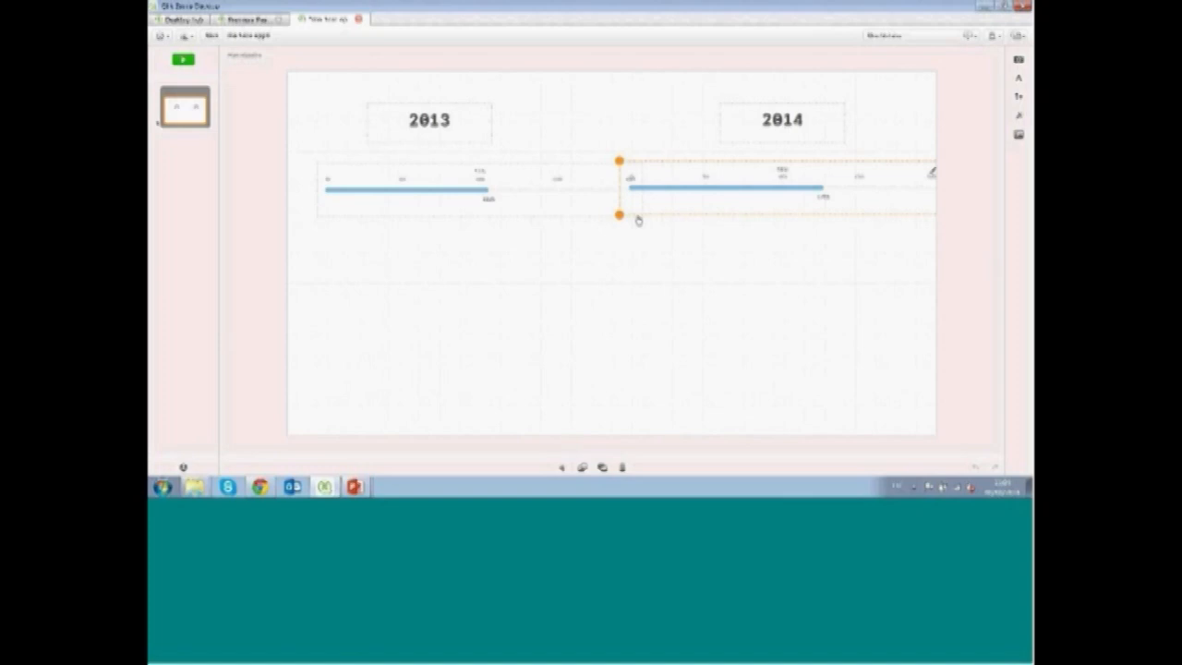
Resize and align both gauge snapshots so each fits under its year title
{"action": "left_click_drag", "start_coordinate": [619, 214], "coordinate": [690, 208]}
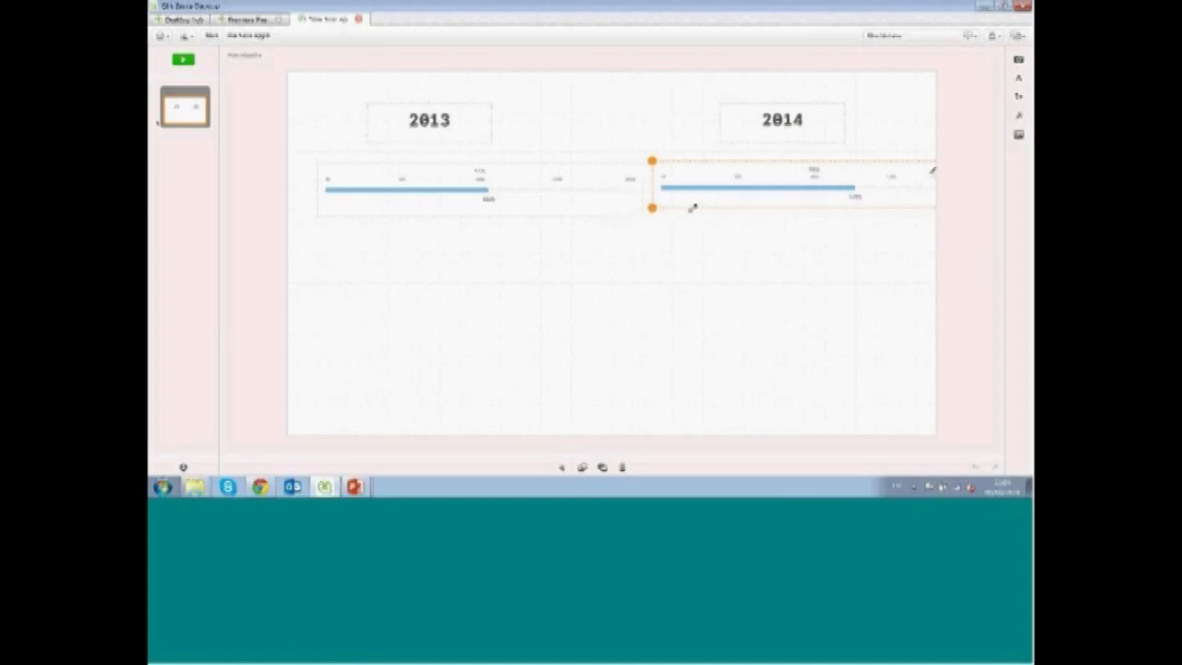
{"action": "left_click", "coordinate": [618, 200]}
{"action": "left_click_drag", "start_coordinate": [642, 217], "coordinate": [485, 193]}
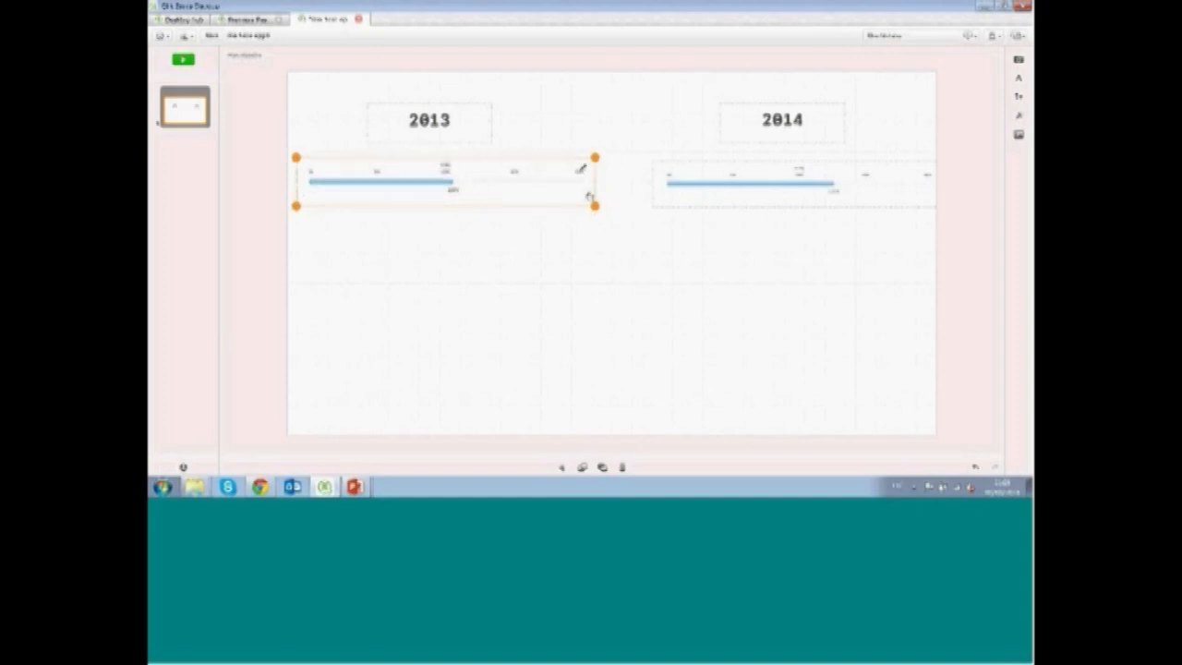
{"action": "left_click_drag", "start_coordinate": [594, 204], "coordinate": [541, 198]}
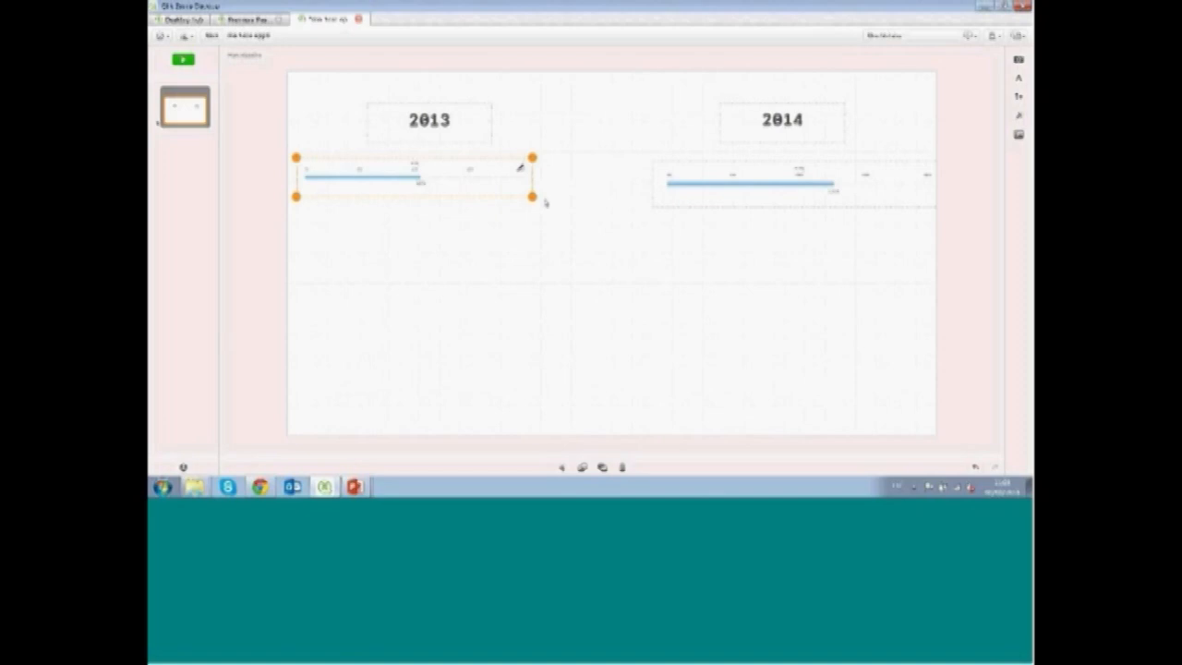
{"action": "left_click", "coordinate": [675, 200]}
{"action": "mouse_move", "coordinate": [675, 201]}
{"action": "left_mouse_down"}
{"action": "mouse_move", "coordinate": [631, 190]}
{"action": "mouse_move", "coordinate": [658, 198]}
{"action": "left_mouse_up"}
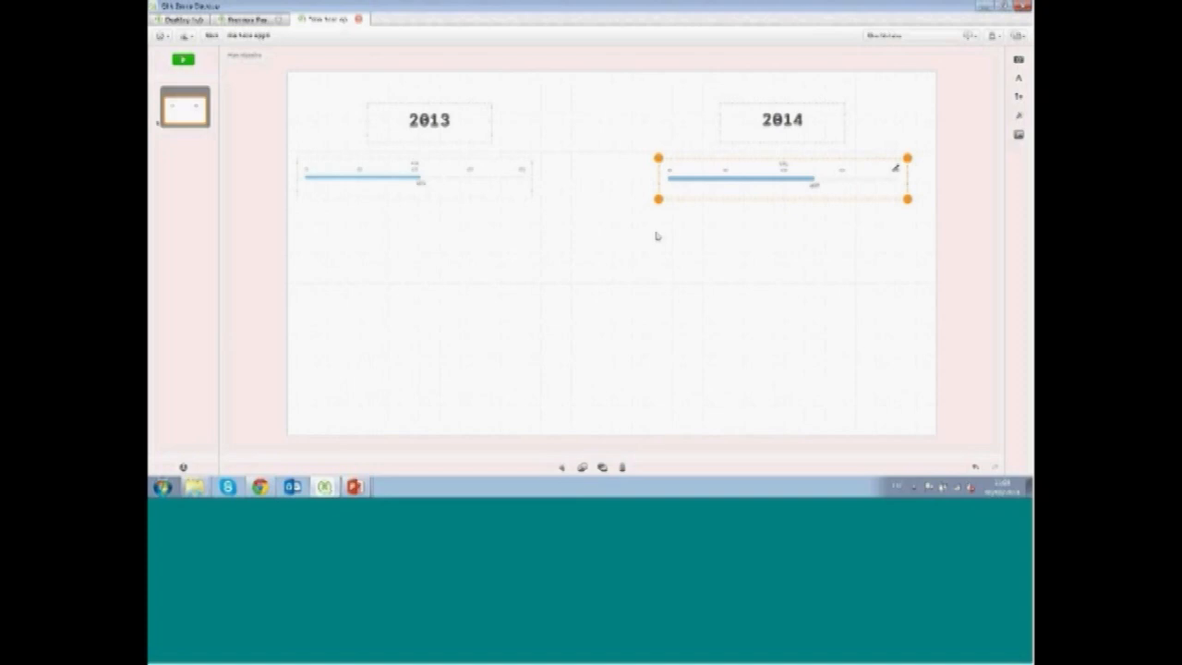
Go to the source sheet of the 2013 gauge snapshot and return to the story
{"action": "left_click", "coordinate": [510, 208]}
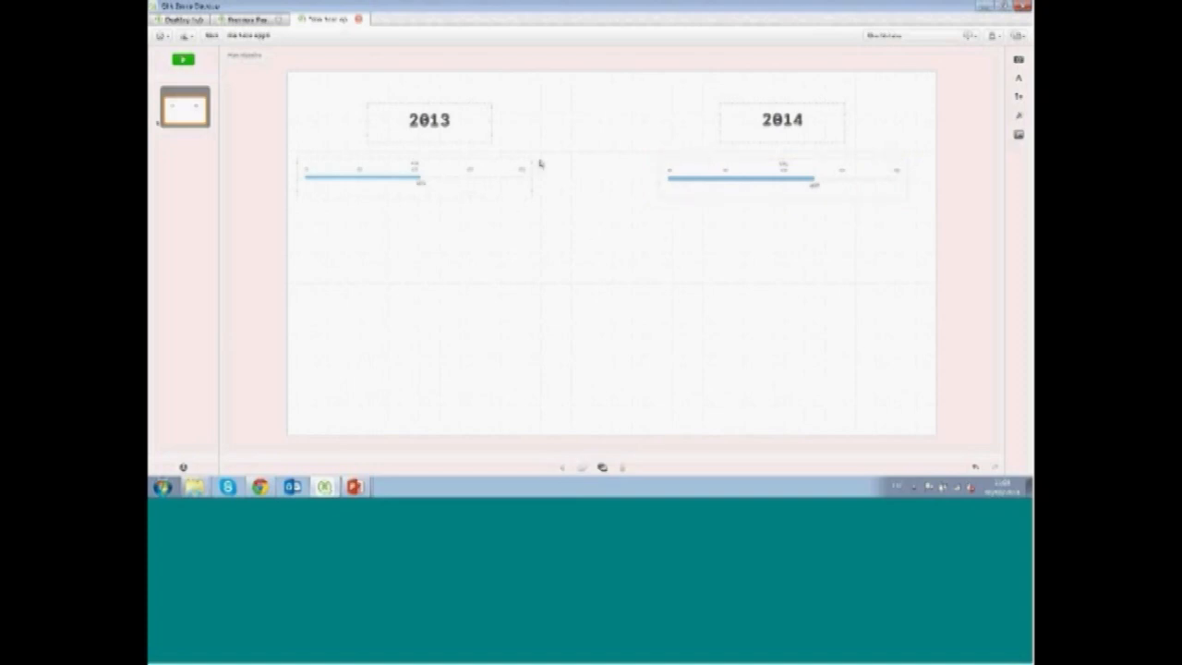
{"action": "left_click", "coordinate": [478, 181]}
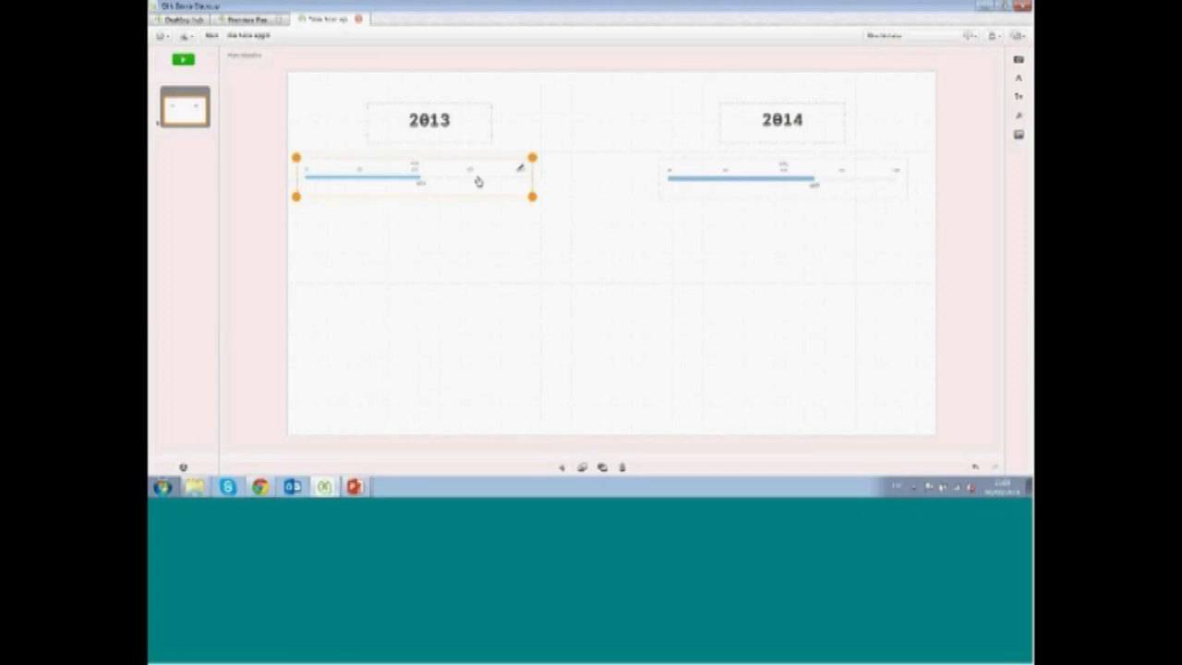
{"action": "right_click", "coordinate": [477, 181]}
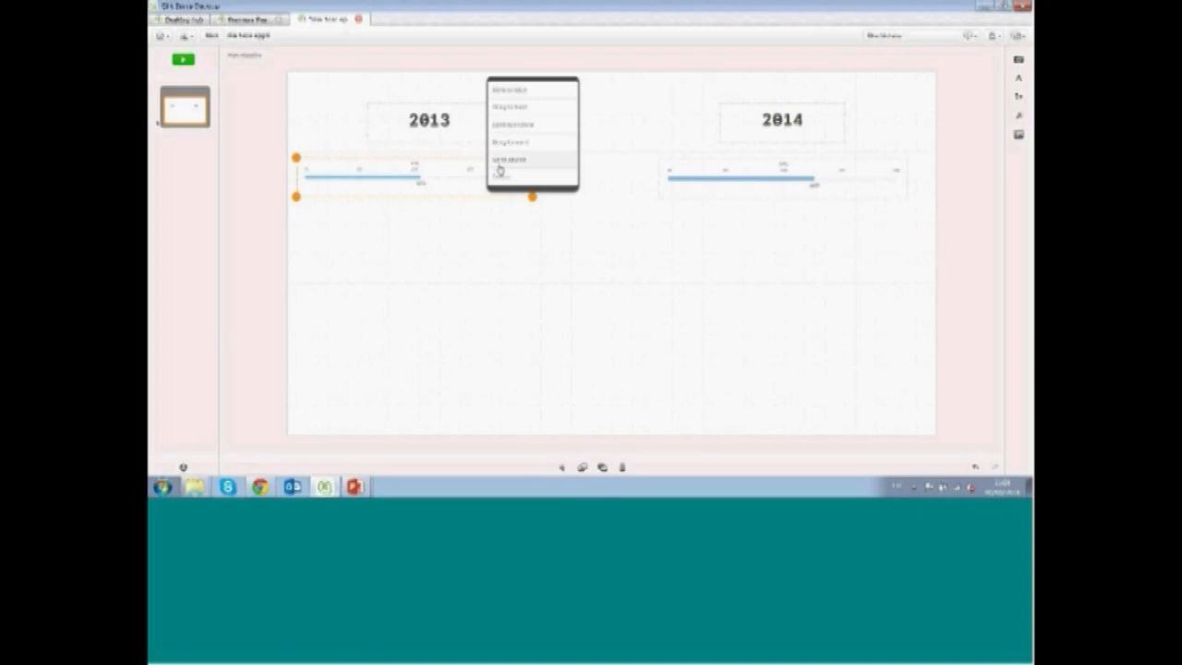
{"action": "left_click", "coordinate": [500, 169]}
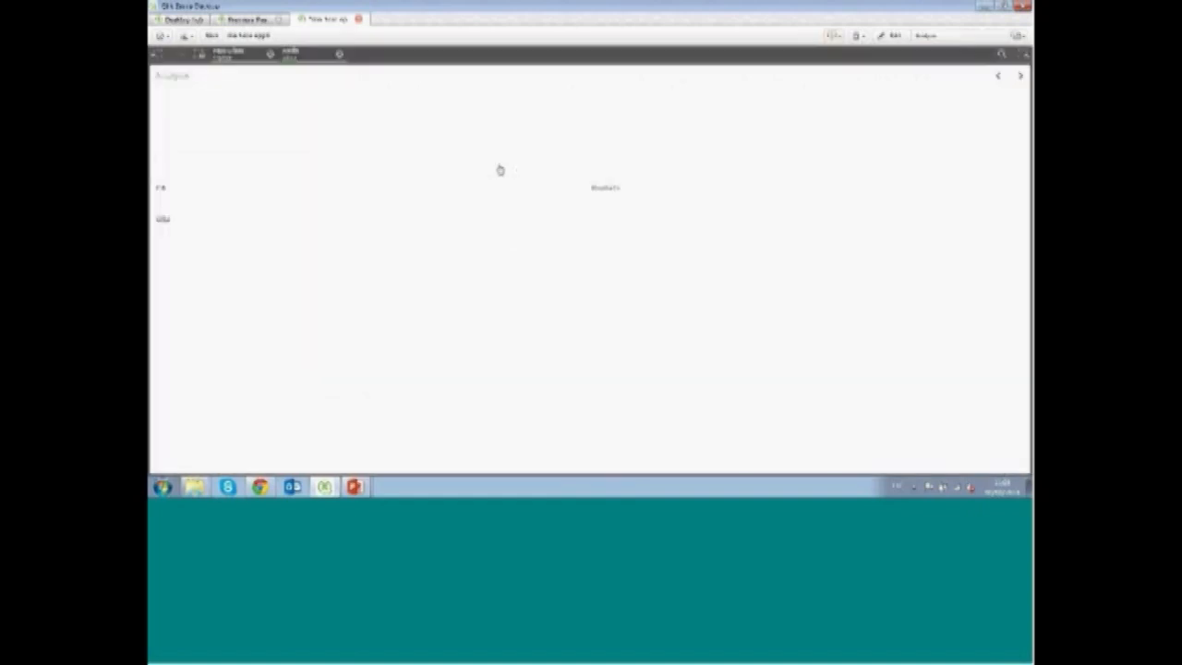
{"action": "left_click", "coordinate": [830, 37]}
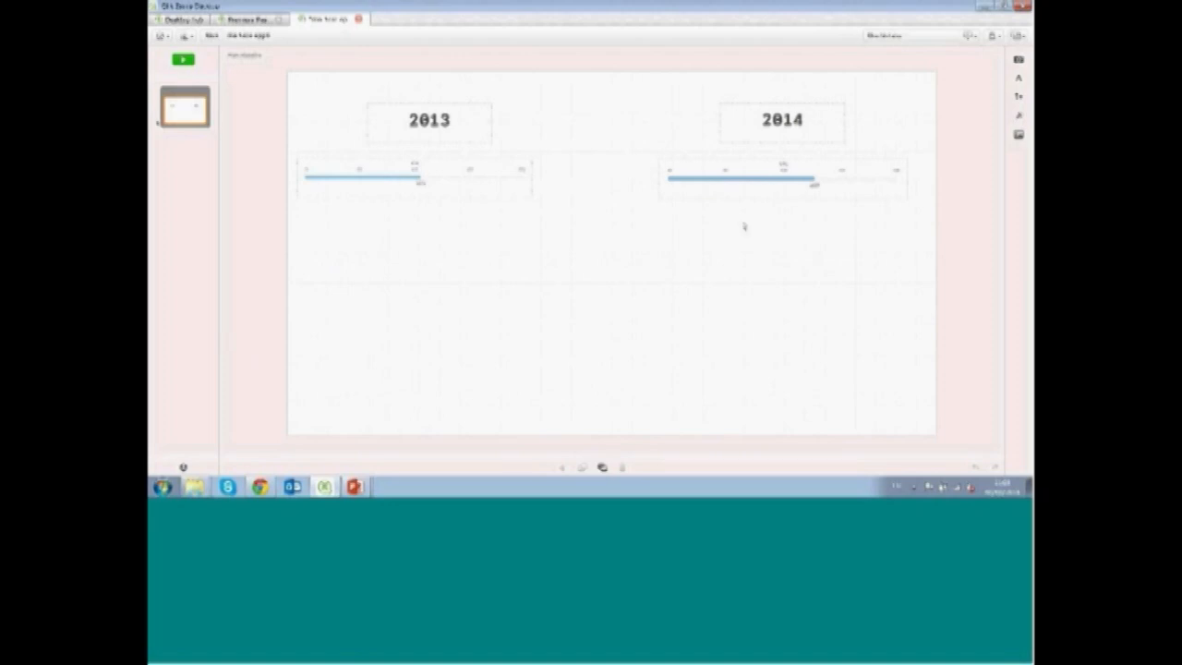
Place a scatter plot snapshot from the snapshot library below the 2013 gauge
{"action": "left_click", "coordinate": [1018, 63]}
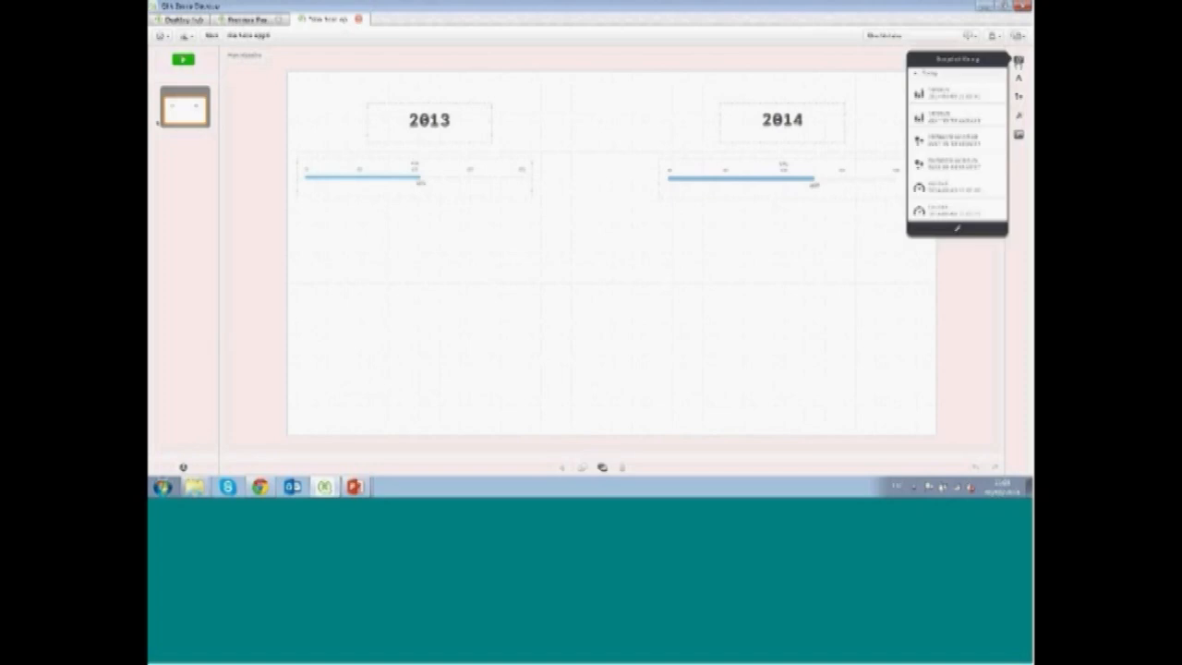
{"action": "left_click_drag", "start_coordinate": [959, 169], "coordinate": [492, 317]}
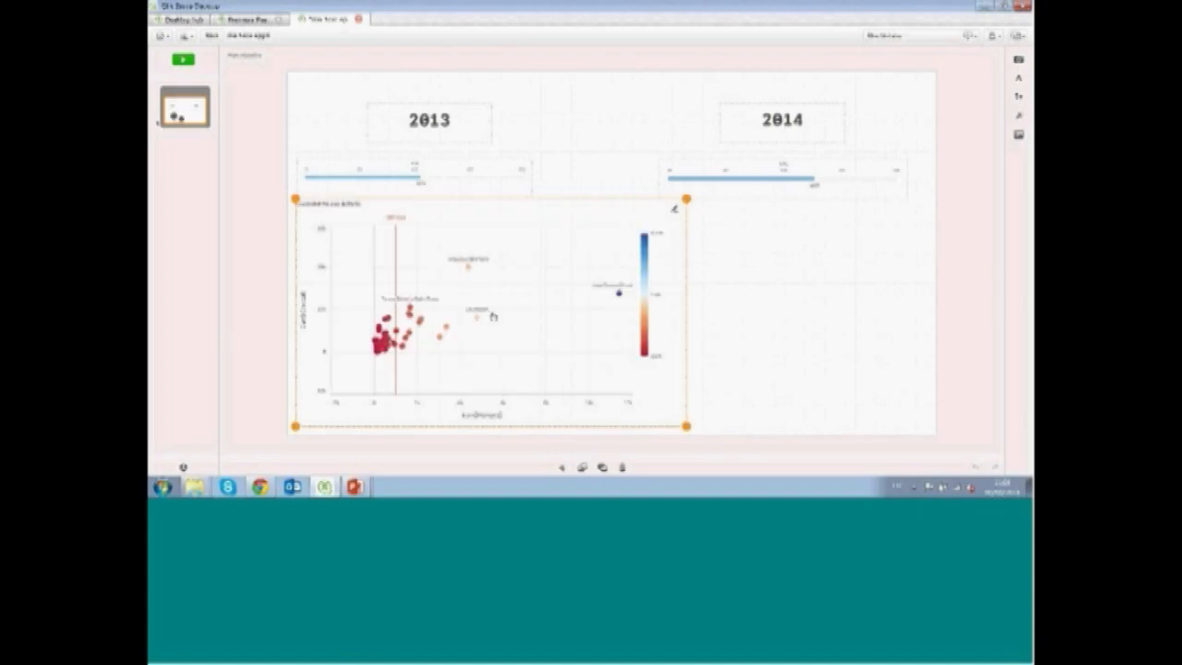
{"action": "right_click", "coordinate": [493, 316]}
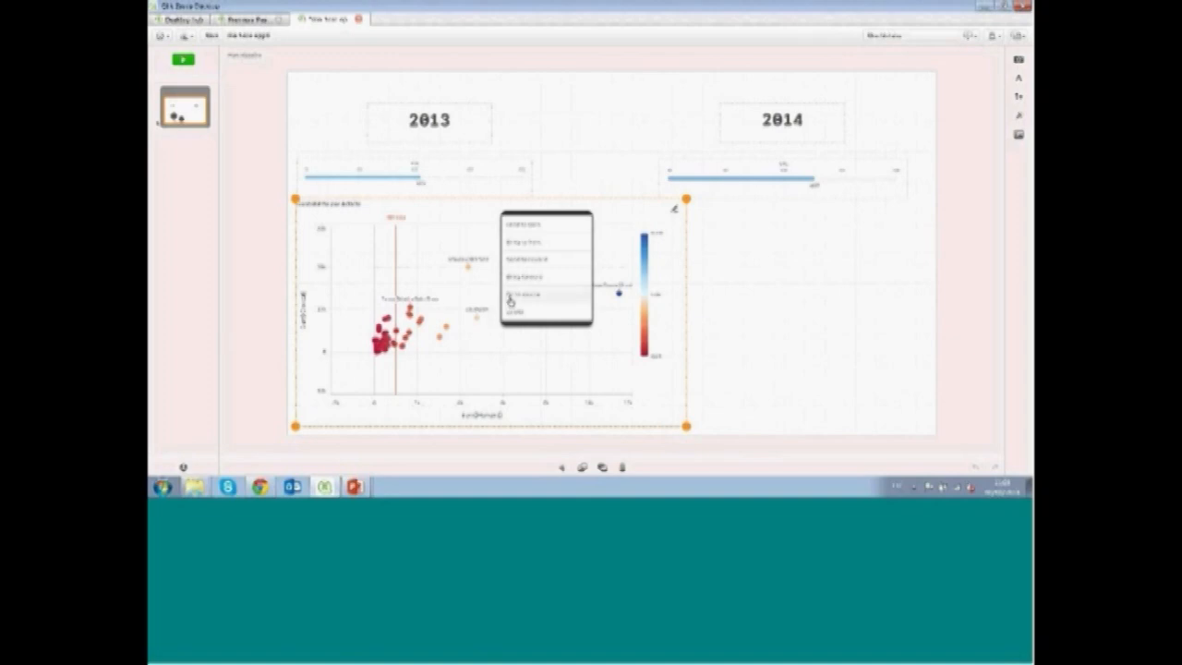
{"action": "left_click", "coordinate": [510, 302]}
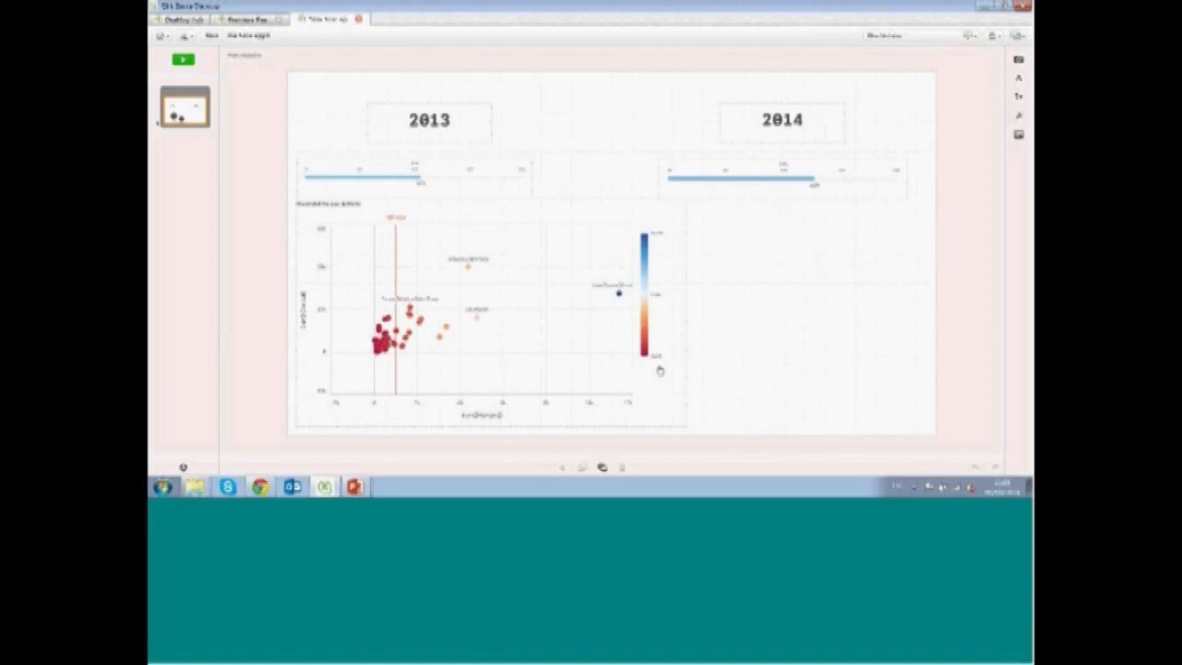
Shrink and reposition the scatter snapshot so it fills the left half below the 2013 gauge
{"action": "left_click", "coordinate": [660, 369]}
{"action": "left_click_drag", "start_coordinate": [639, 410], "coordinate": [525, 382]}
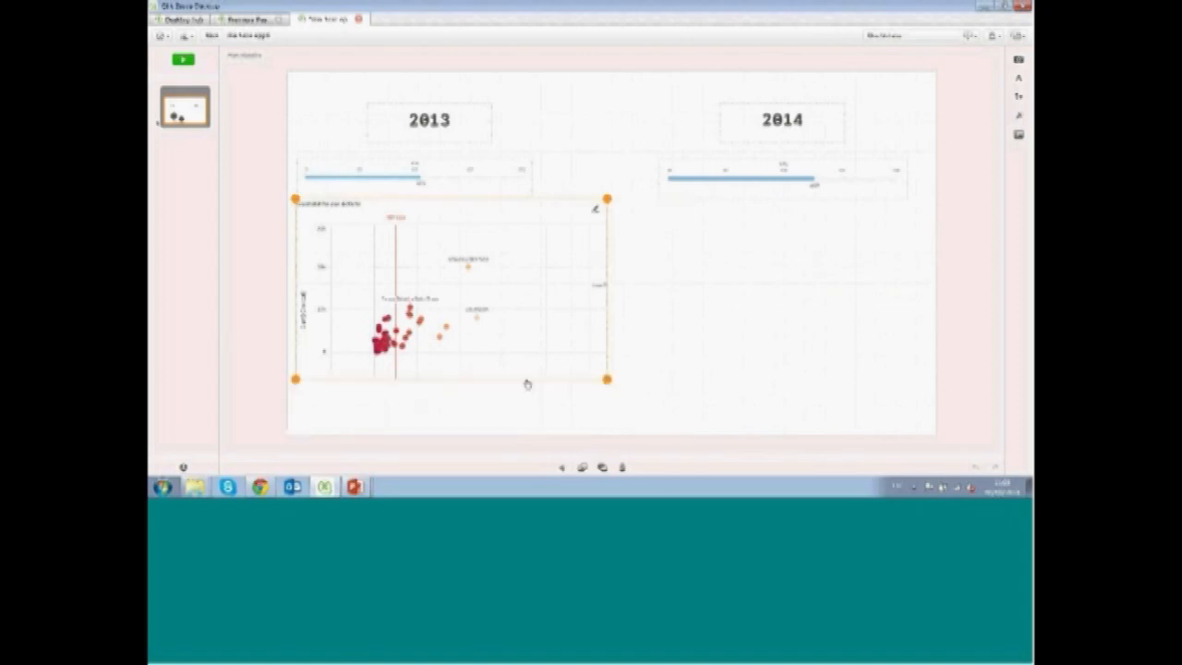
{"action": "left_click_drag", "start_coordinate": [479, 283], "coordinate": [482, 303]}
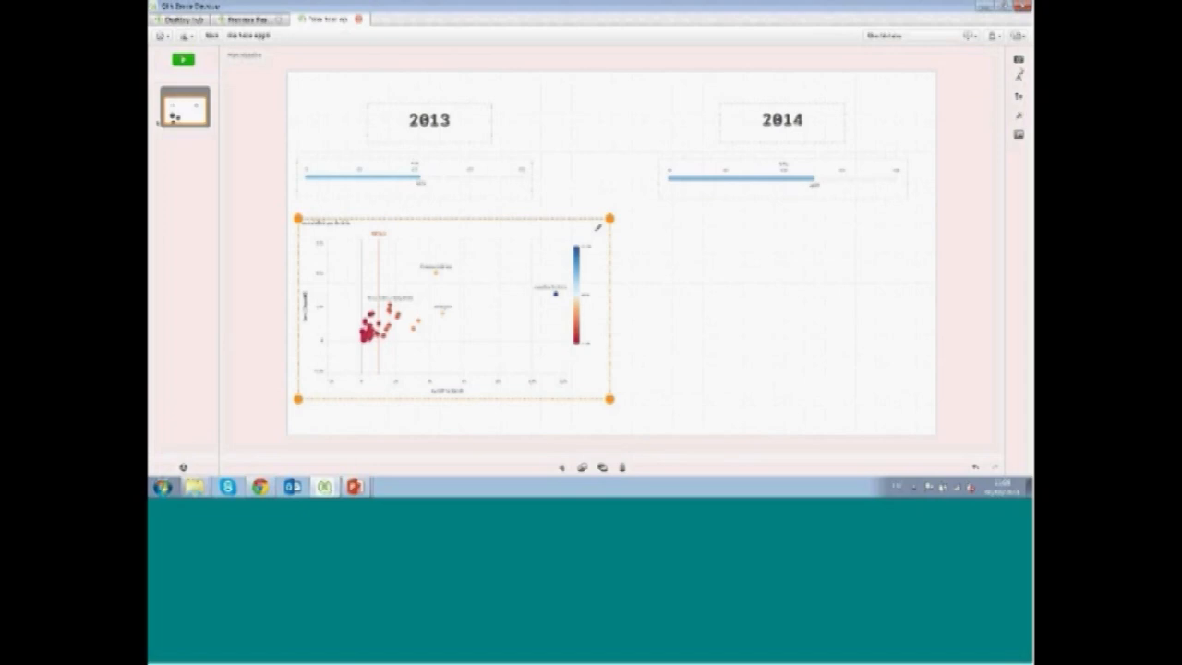
Place the other scatter plot snapshot from the library below the 2014 gauge and fit it to the right half
{"action": "left_click", "coordinate": [1020, 60]}
{"action": "left_click_drag", "start_coordinate": [945, 143], "coordinate": [707, 332]}
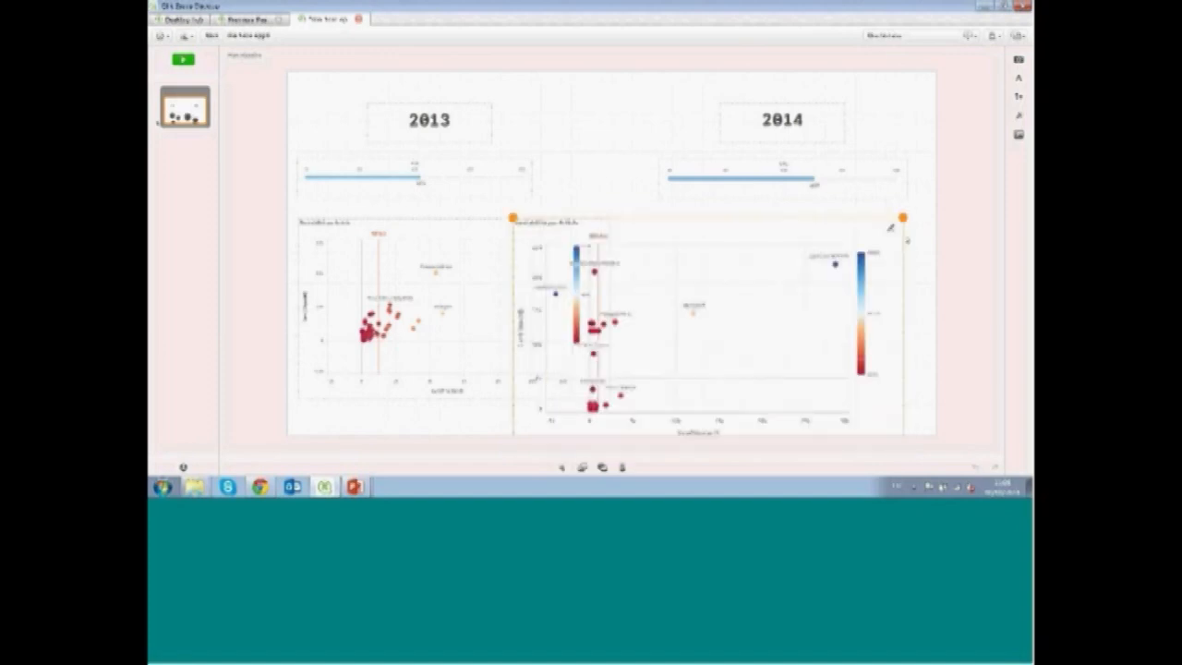
{"action": "left_click_drag", "start_coordinate": [901, 218], "coordinate": [805, 274]}
{"action": "left_click_drag", "start_coordinate": [698, 330], "coordinate": [807, 268]}
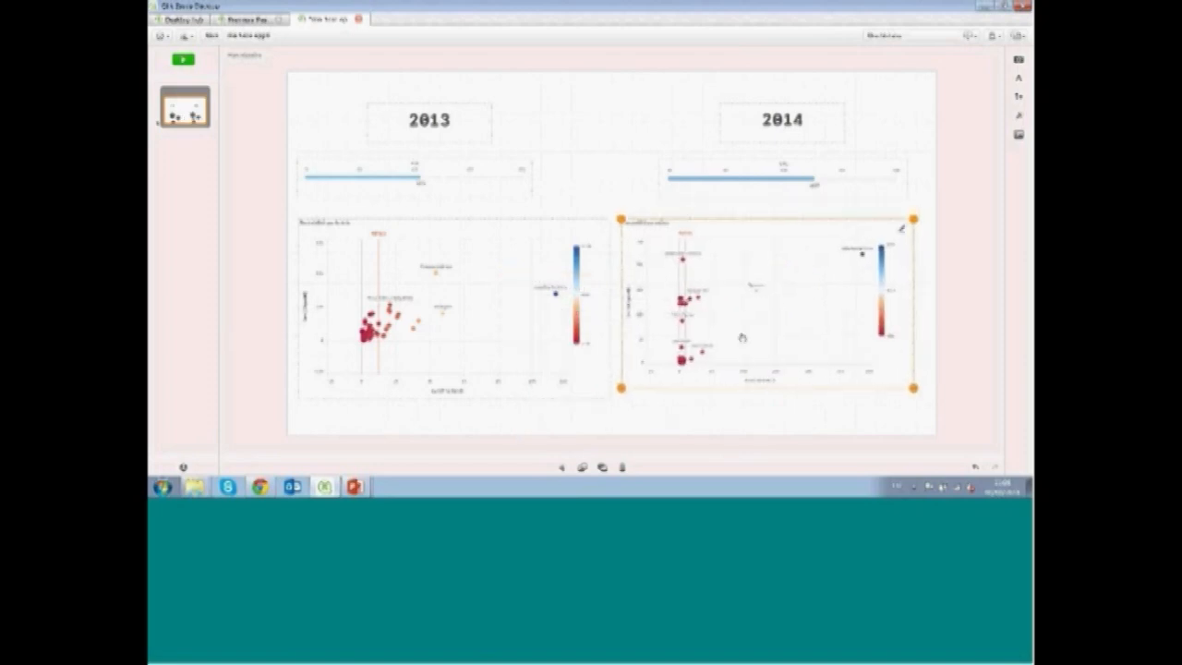
{"action": "left_click", "coordinate": [593, 188]}
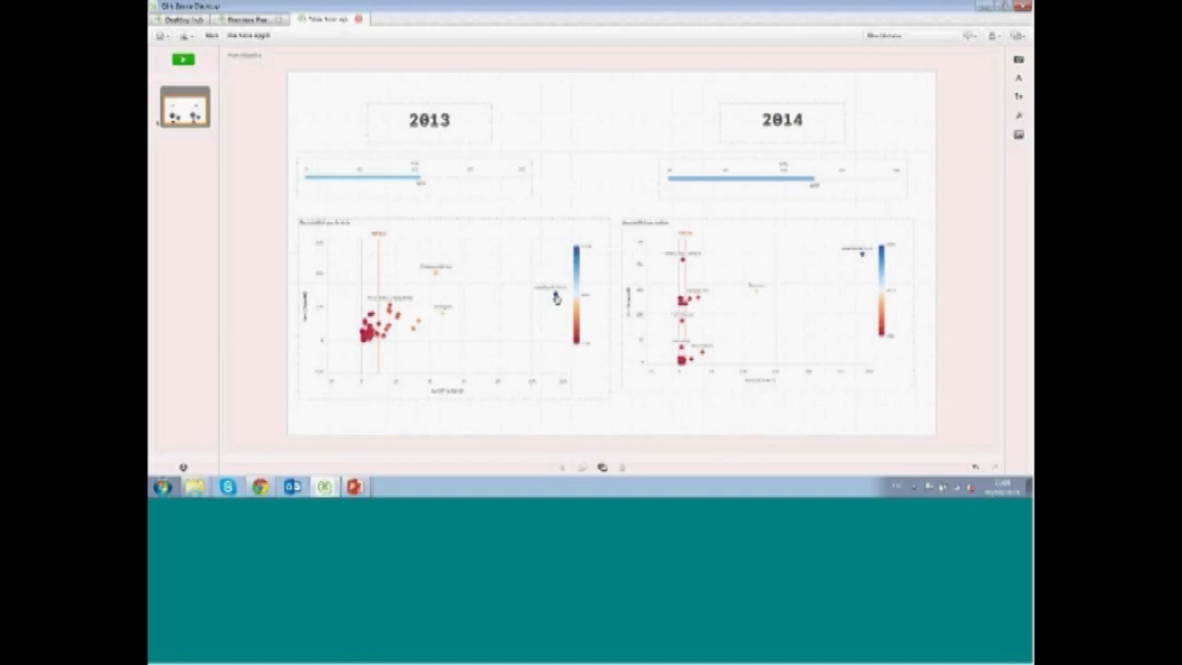
Adjust the size and position of the 2014 scatter snapshot to match the 2013 one
{"action": "left_click", "coordinate": [665, 378]}
{"action": "mouse_move", "coordinate": [624, 388]}
{"action": "left_mouse_down"}
{"action": "mouse_move", "coordinate": [609, 397]}
{"action": "mouse_move", "coordinate": [623, 392]}
{"action": "left_mouse_up"}
{"action": "left_click_drag", "start_coordinate": [650, 353], "coordinate": [659, 352]}
{"action": "left_click", "coordinate": [616, 200]}
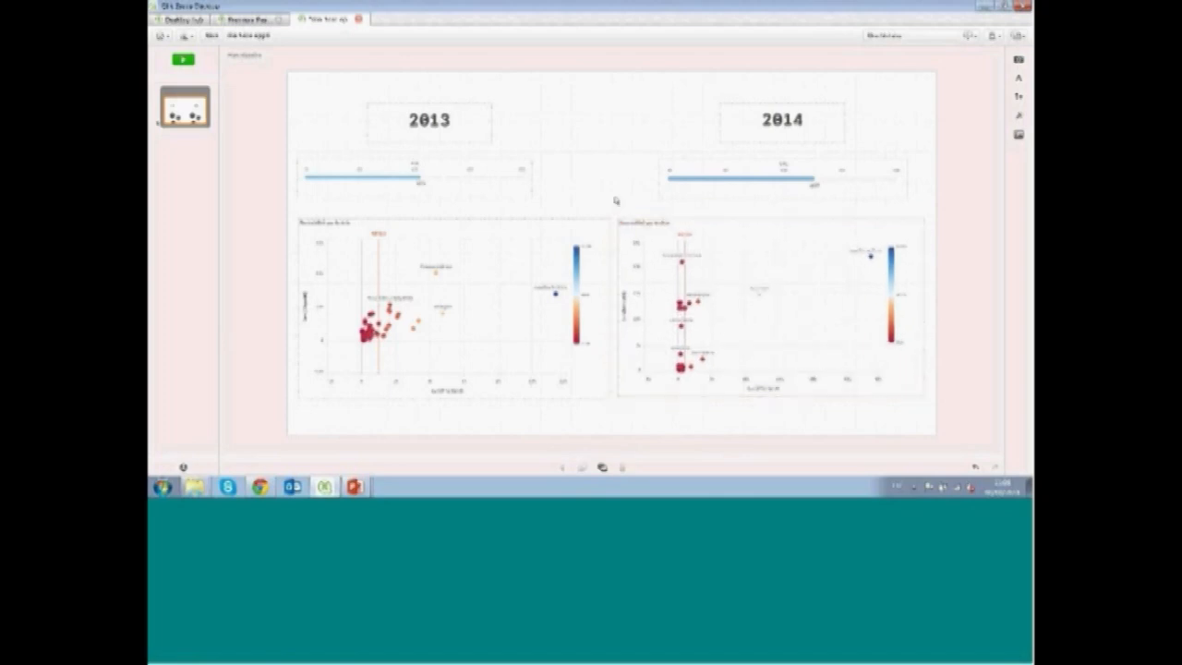
Add a circle shape around the outlying point in the 2013 scatter plot and color it green
{"action": "left_click", "coordinate": [1017, 96]}
{"action": "left_click_drag", "start_coordinate": [981, 82], "coordinate": [559, 303]}
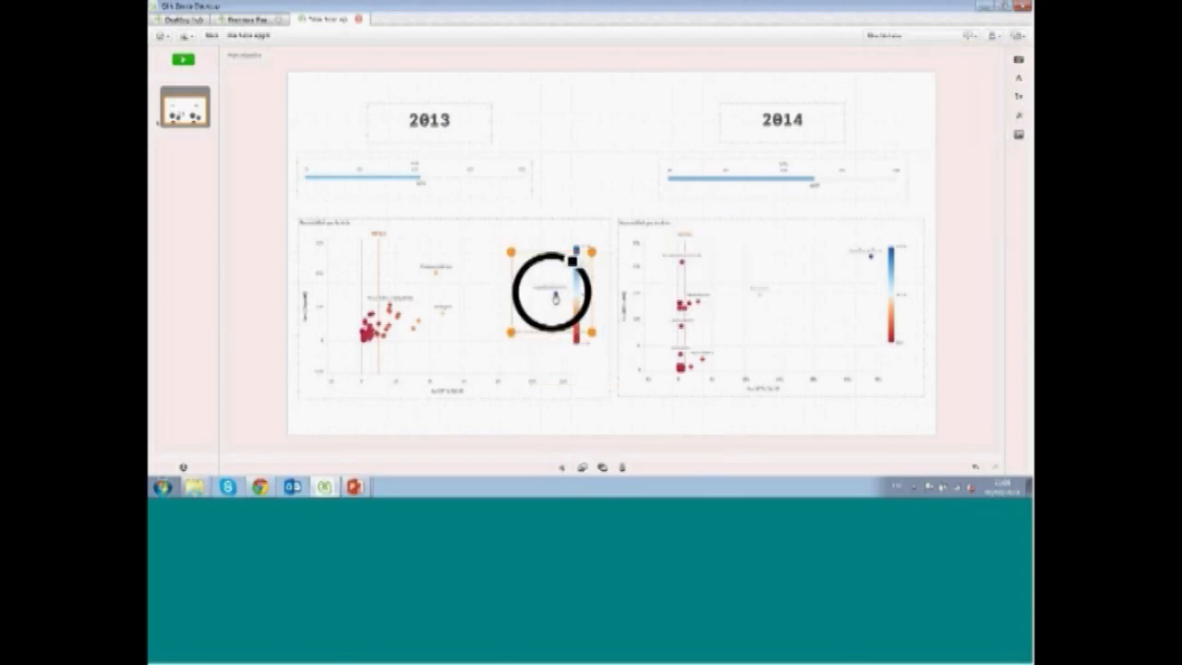
{"action": "left_click", "coordinate": [577, 260]}
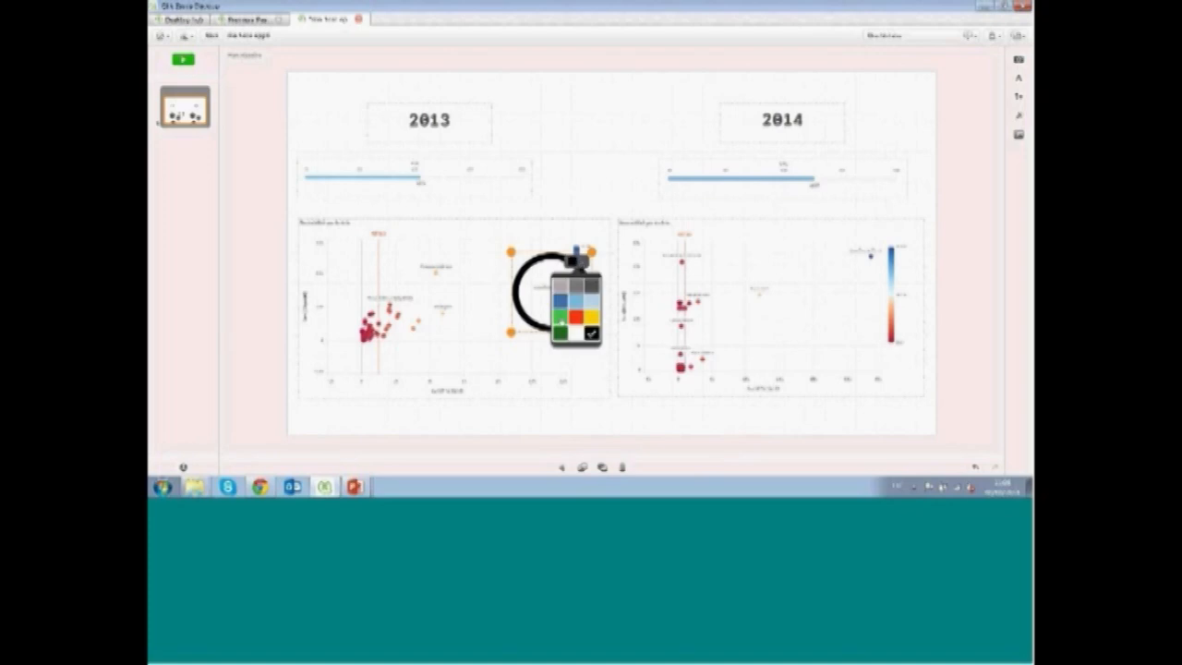
{"action": "left_click", "coordinate": [559, 318]}
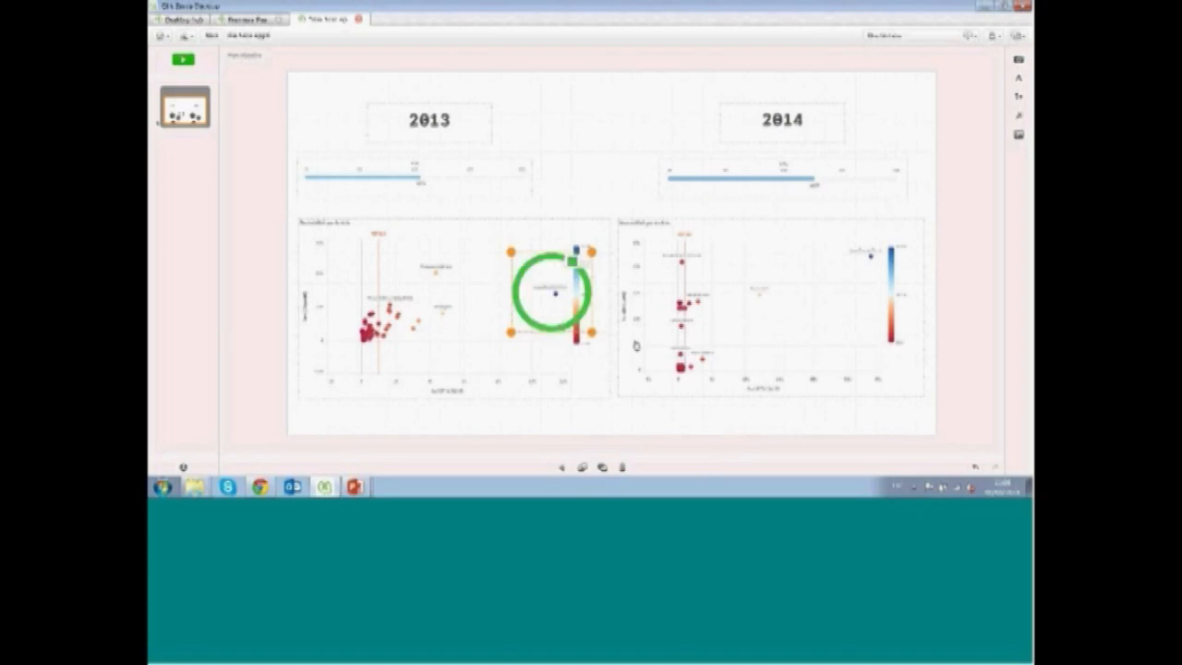
Add a green downward-pointing triangle shape just below the circle in the 2013 scatter plot
{"action": "left_click", "coordinate": [1018, 98]}
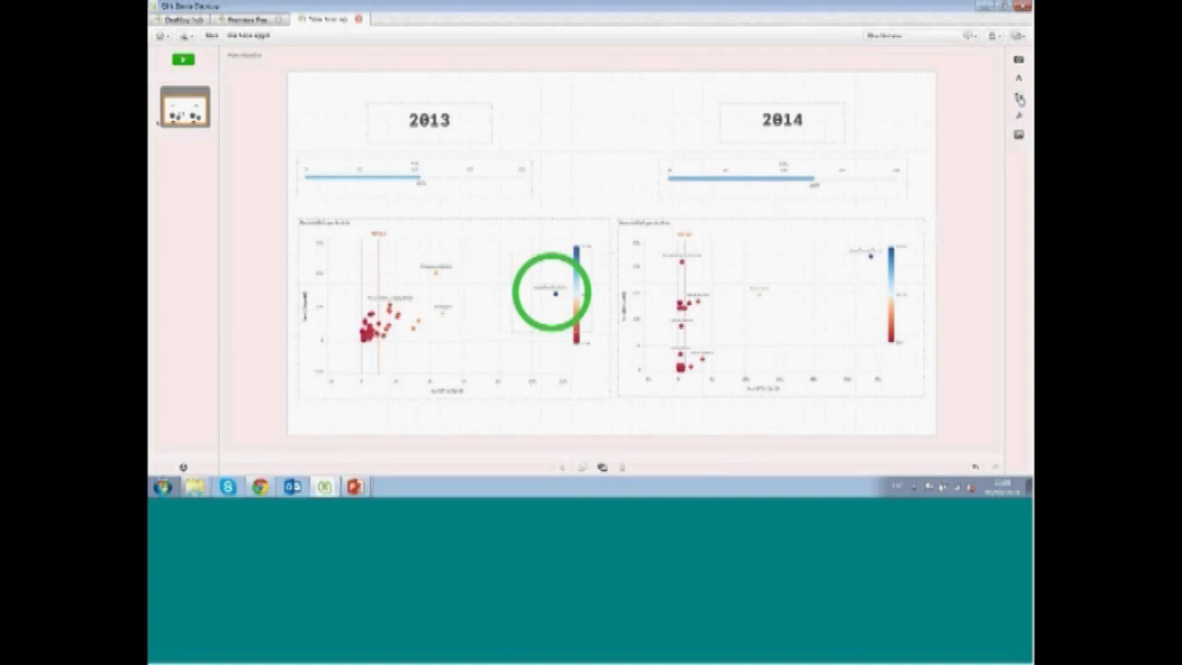
{"action": "left_click", "coordinate": [1019, 98]}
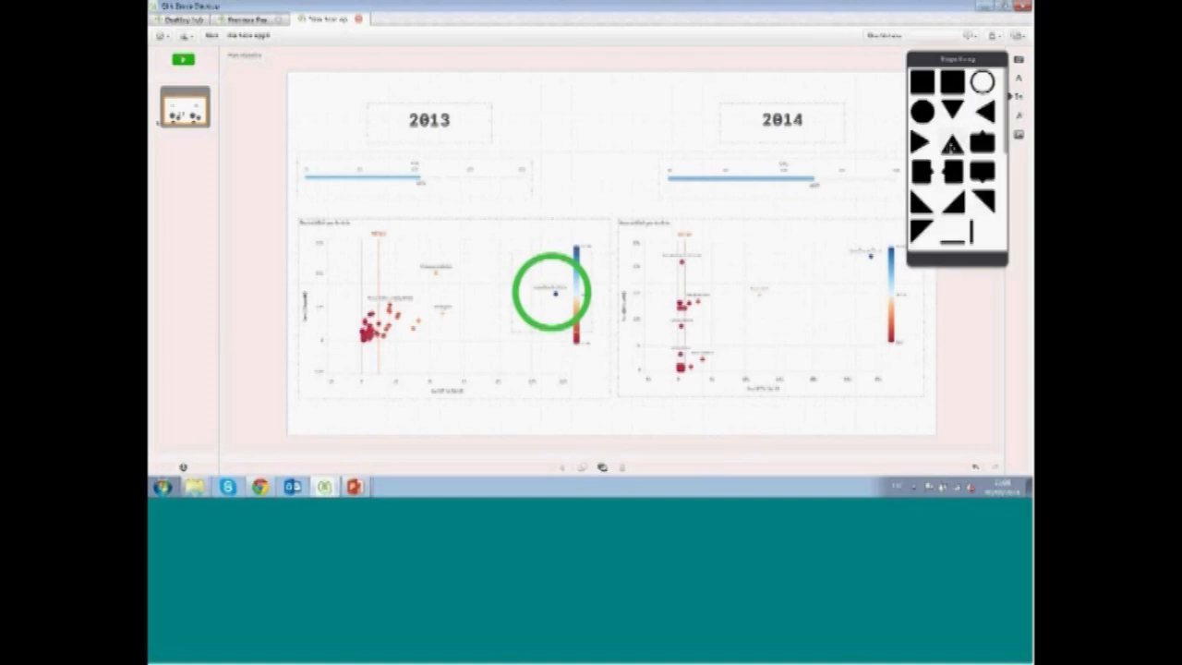
{"action": "left_click_drag", "start_coordinate": [947, 109], "coordinate": [536, 333]}
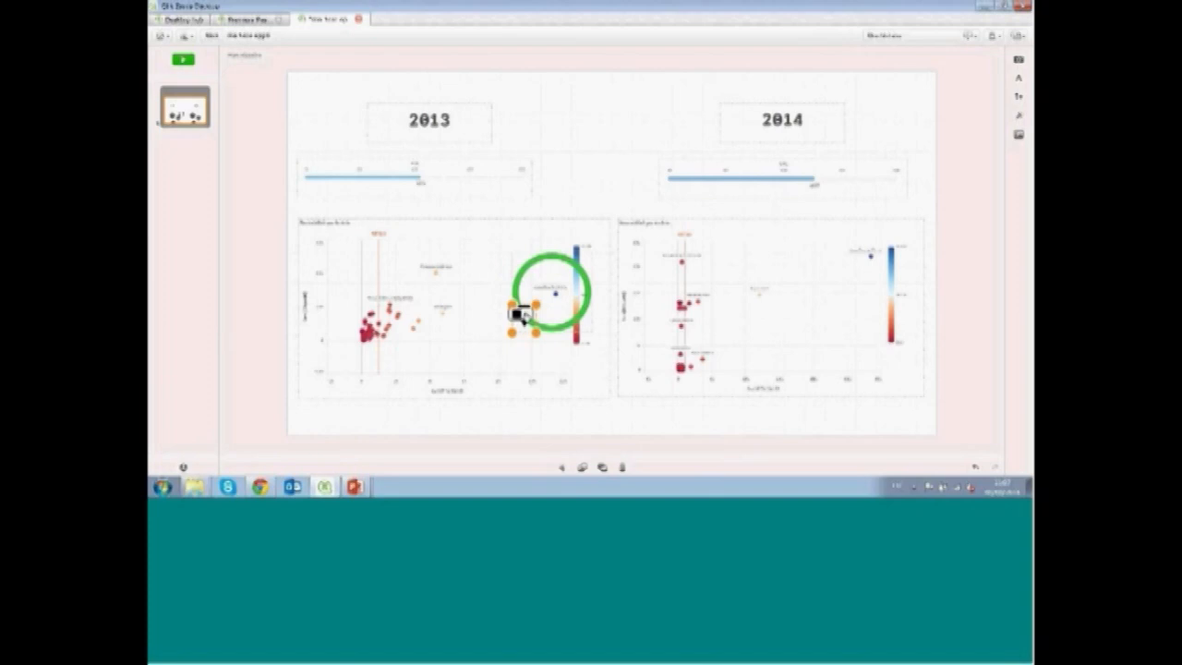
{"action": "left_click", "coordinate": [519, 315]}
{"action": "left_click", "coordinate": [504, 369]}
{"action": "left_click_drag", "start_coordinate": [520, 319], "coordinate": [553, 366]}
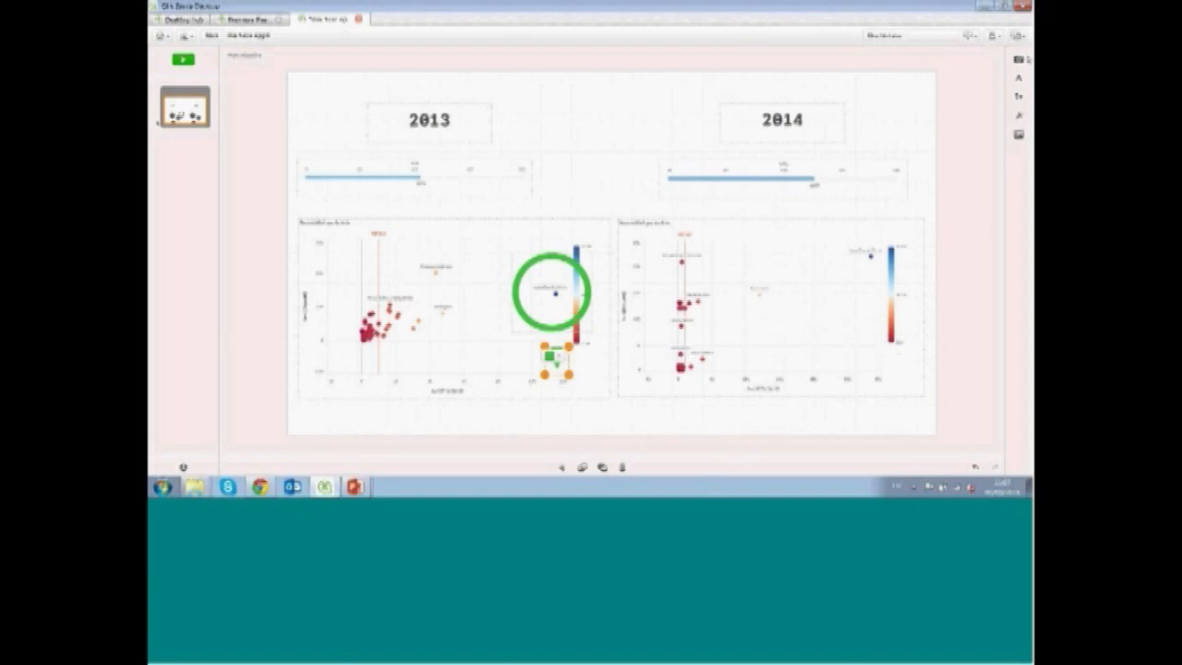
Add a blue right-pointing triangle shape beside the top-right point of the 2014 scatter plot
{"action": "left_click", "coordinate": [1018, 98]}
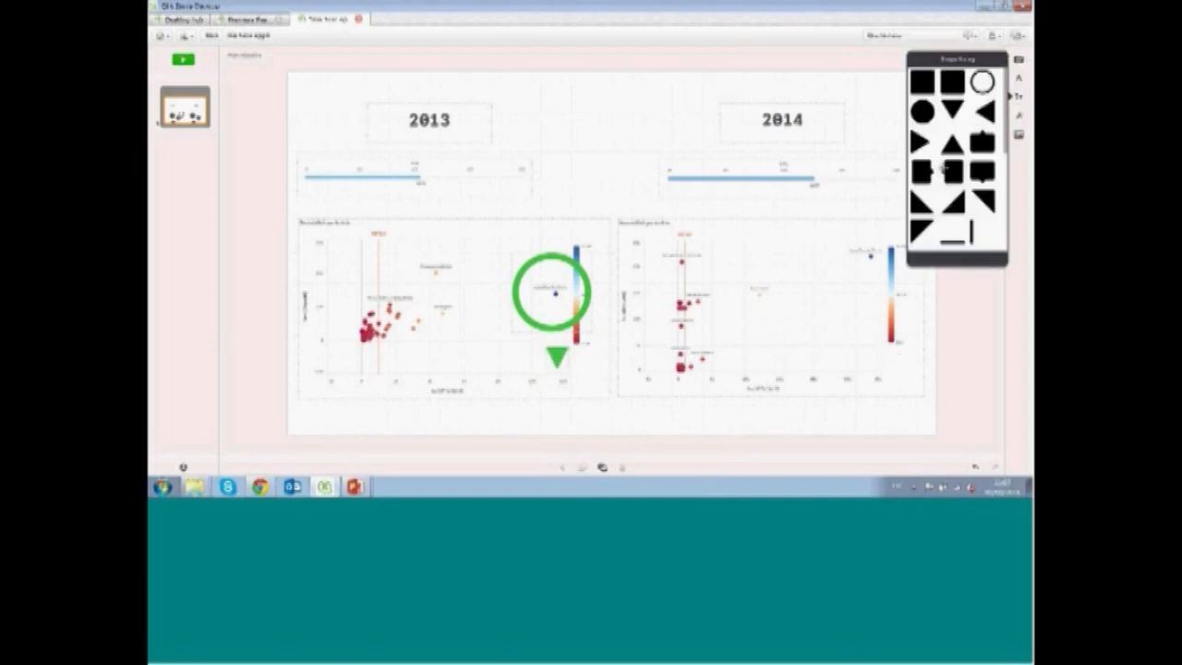
{"action": "left_click_drag", "start_coordinate": [923, 144], "coordinate": [822, 266]}
{"action": "left_click_drag", "start_coordinate": [780, 302], "coordinate": [824, 250]}
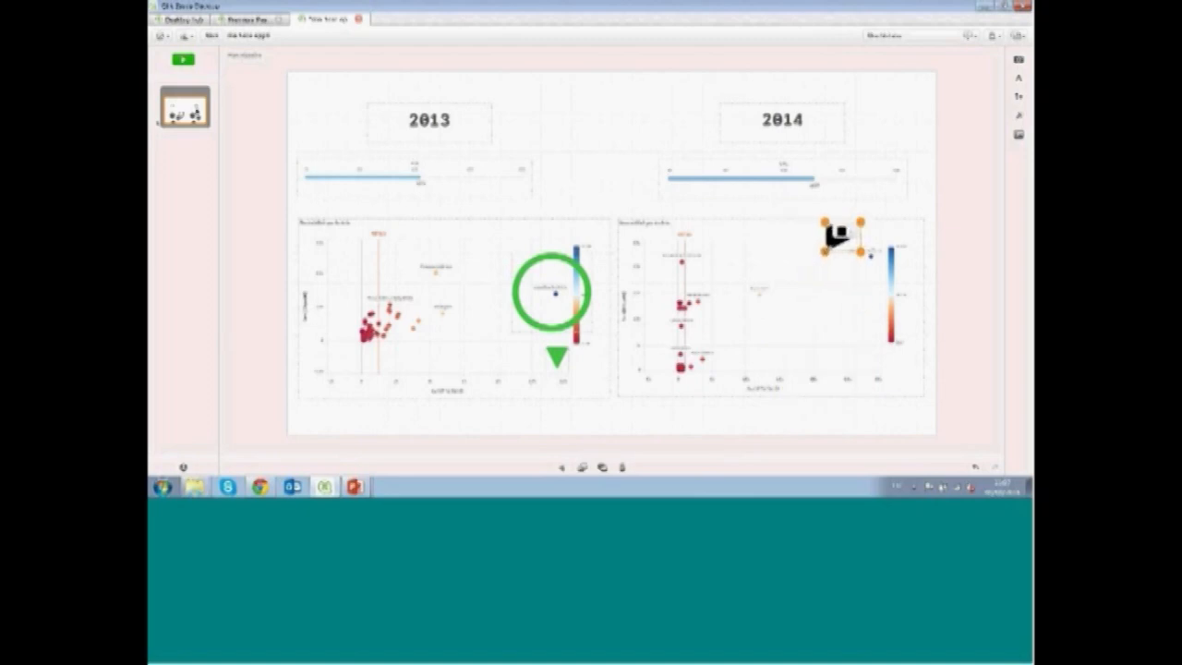
{"action": "left_click", "coordinate": [851, 231]}
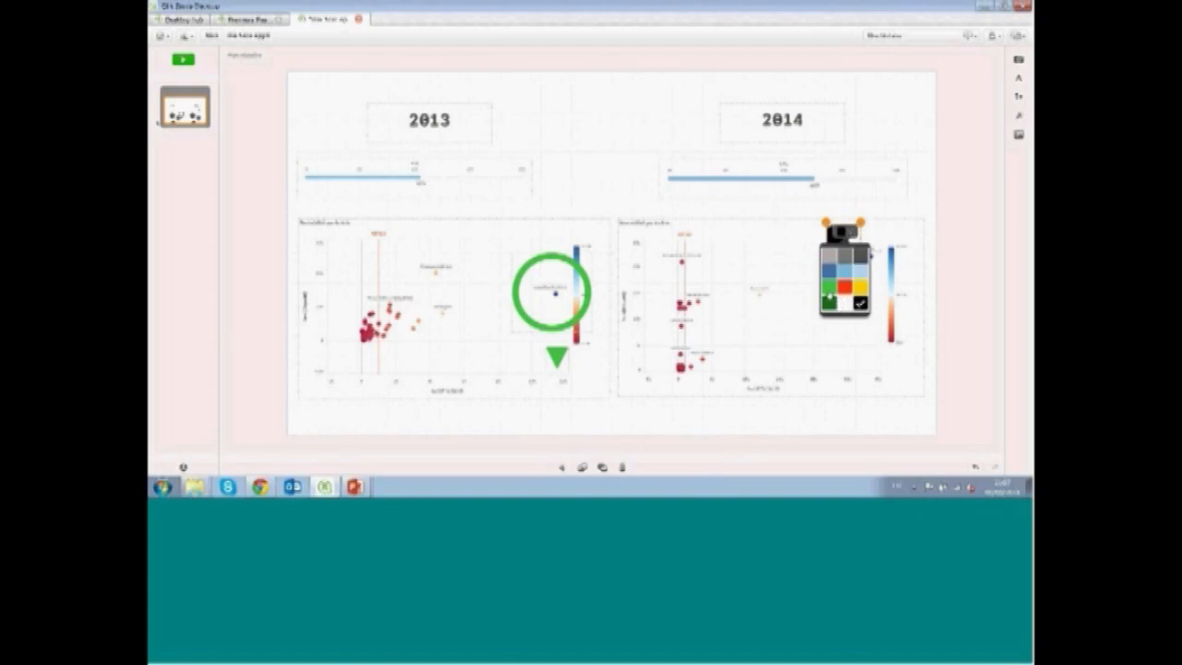
{"action": "left_click", "coordinate": [829, 271]}
{"action": "left_click_drag", "start_coordinate": [837, 247], "coordinate": [846, 271]}
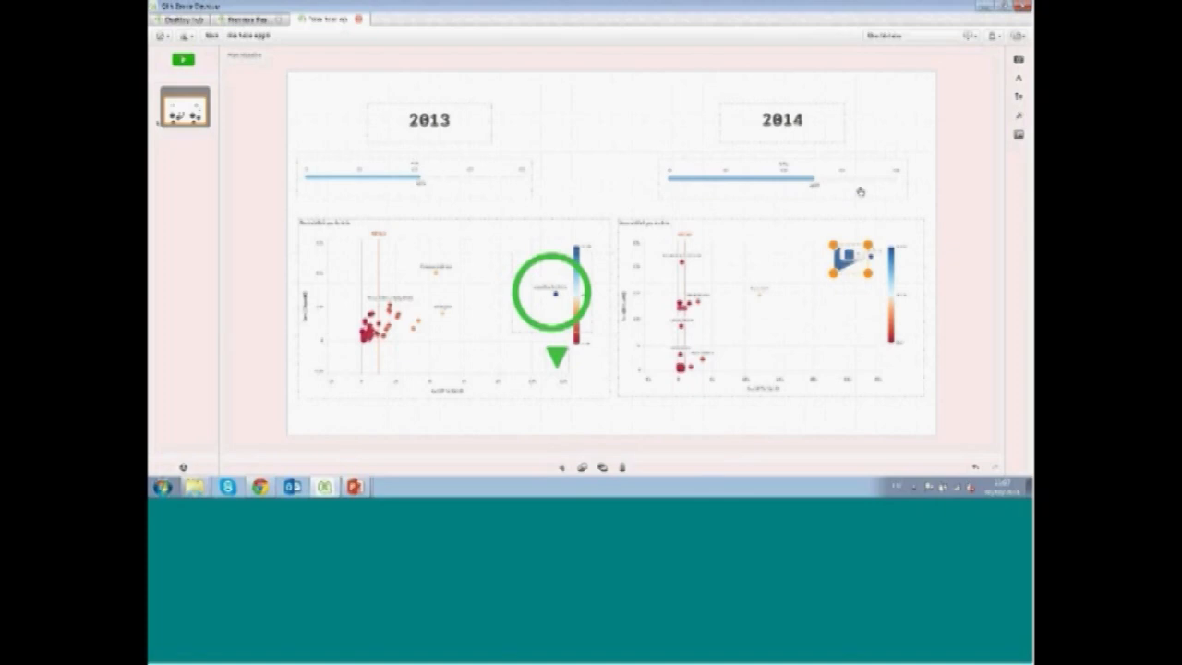
{"action": "left_click", "coordinate": [895, 113]}
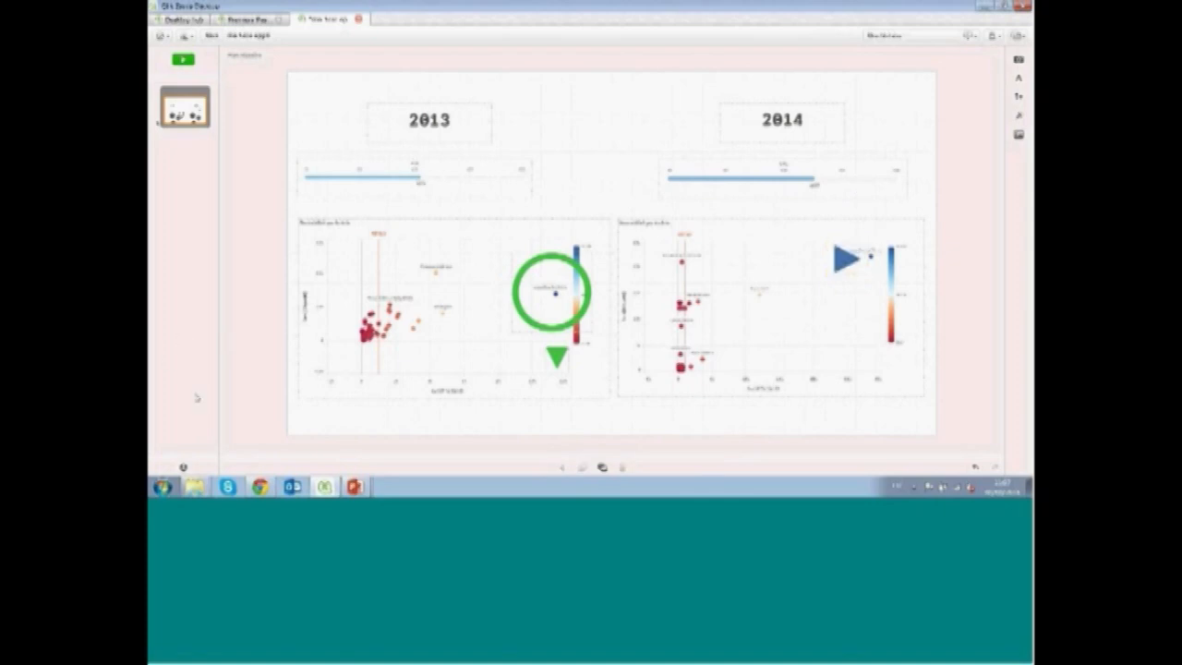
Add a red prohibition sign shape next to the 2013 title
{"action": "left_click", "coordinate": [1019, 98]}
{"action": "left_click", "coordinate": [1020, 102]}
{"action": "left_click", "coordinate": [1020, 99]}
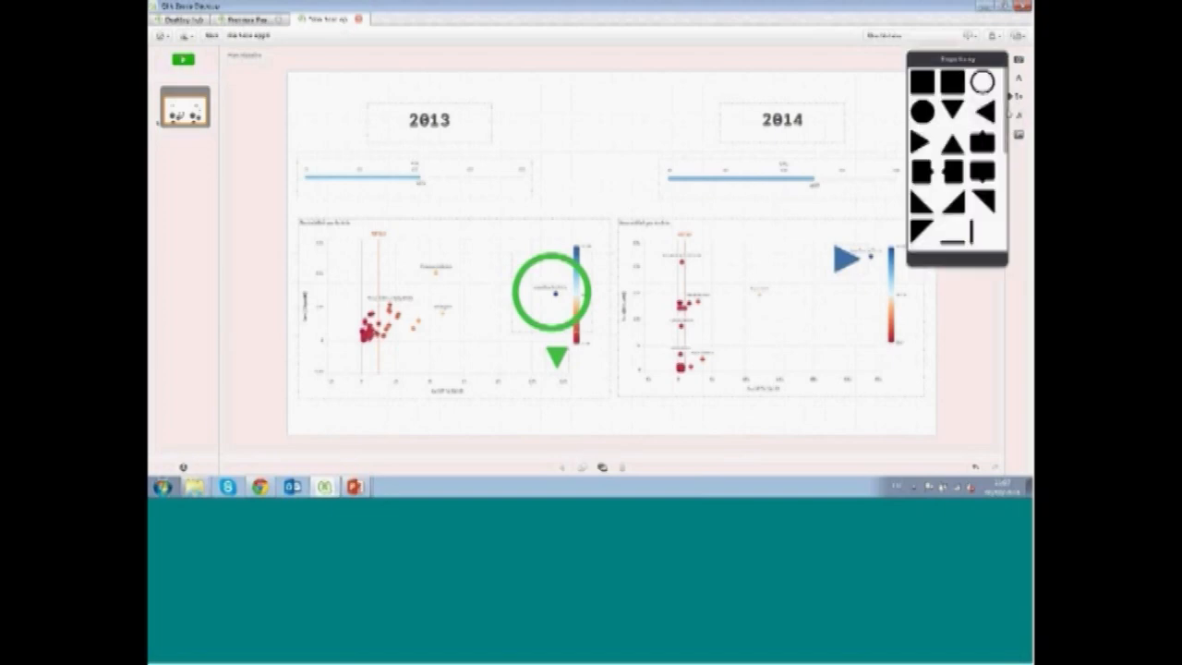
{"action": "scroll", "coordinate": [956, 161], "scroll_direction": "down", "scroll_amount": 5}
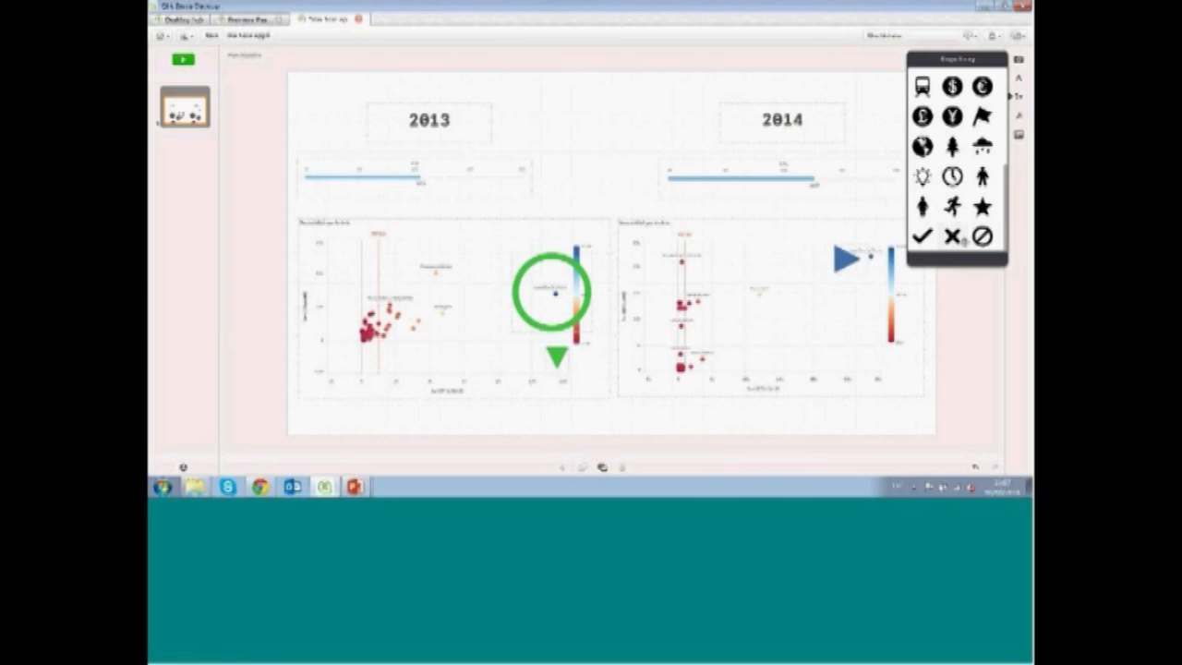
{"action": "left_click_drag", "start_coordinate": [981, 236], "coordinate": [544, 121]}
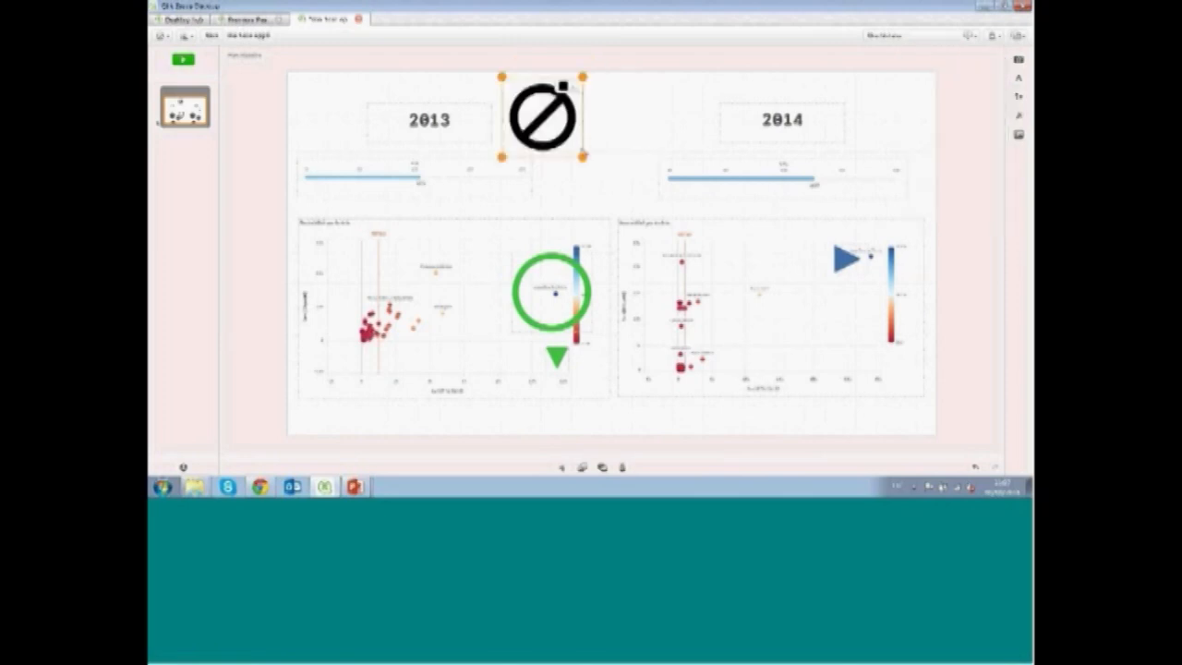
{"action": "left_click_drag", "start_coordinate": [584, 158], "coordinate": [541, 116]}
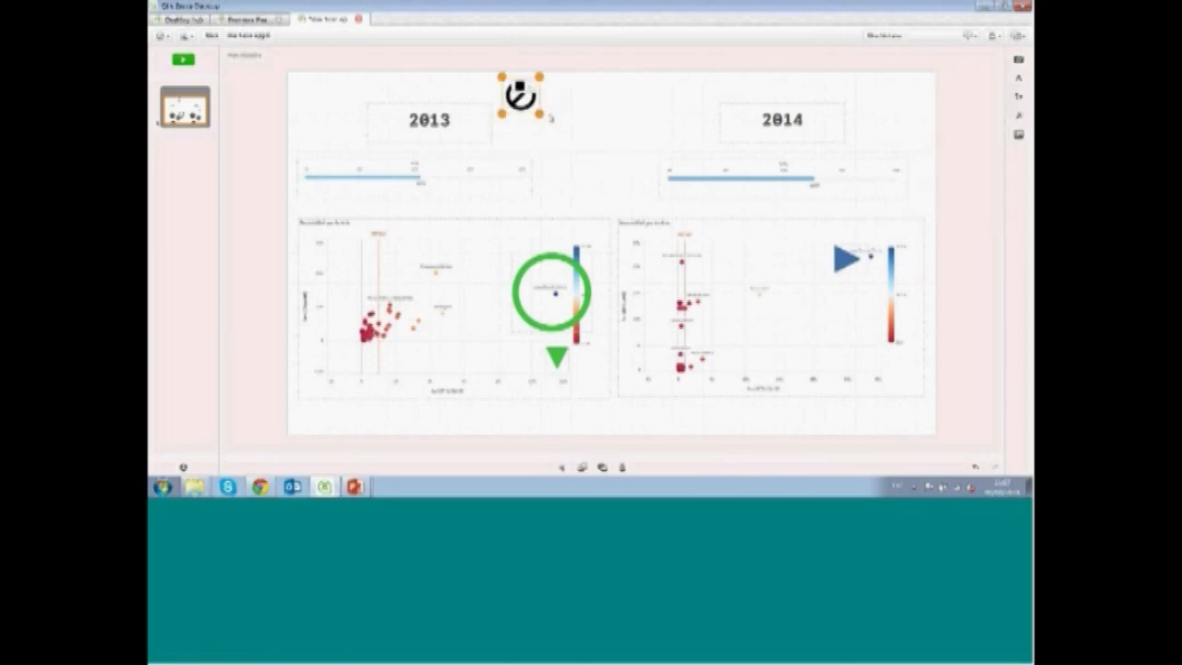
{"action": "left_click", "coordinate": [526, 88]}
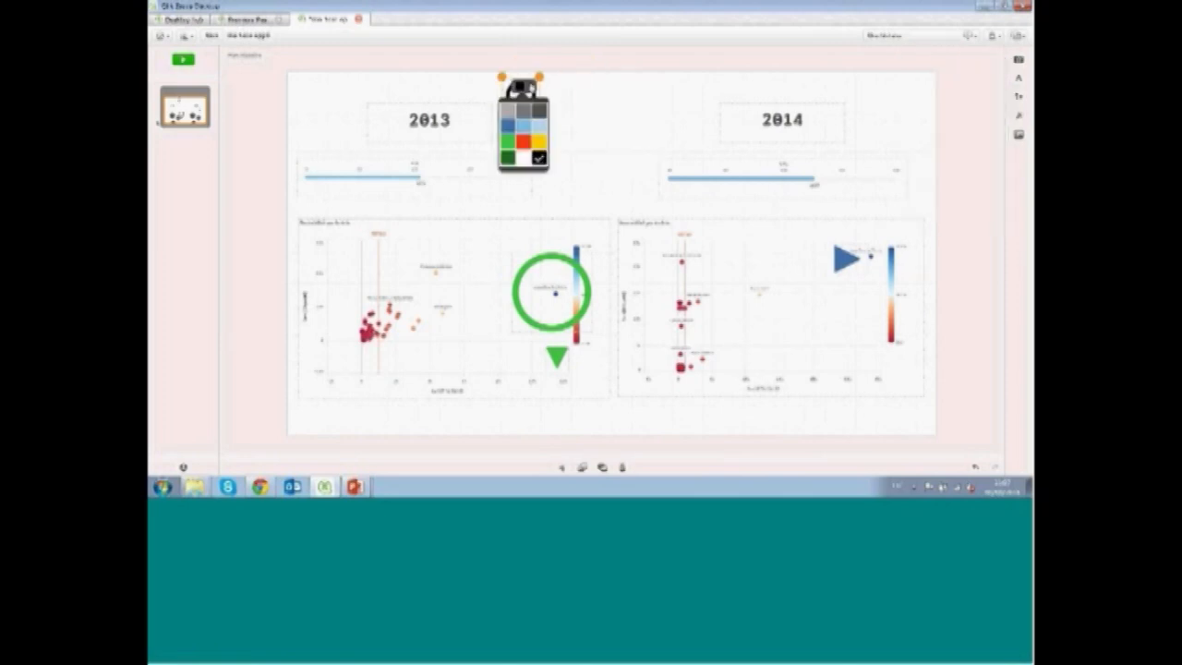
{"action": "left_click", "coordinate": [523, 140]}
{"action": "mouse_move", "coordinate": [523, 121]}
{"action": "left_mouse_down"}
{"action": "mouse_move", "coordinate": [524, 151]}
{"action": "mouse_move", "coordinate": [522, 123]}
{"action": "left_mouse_up"}
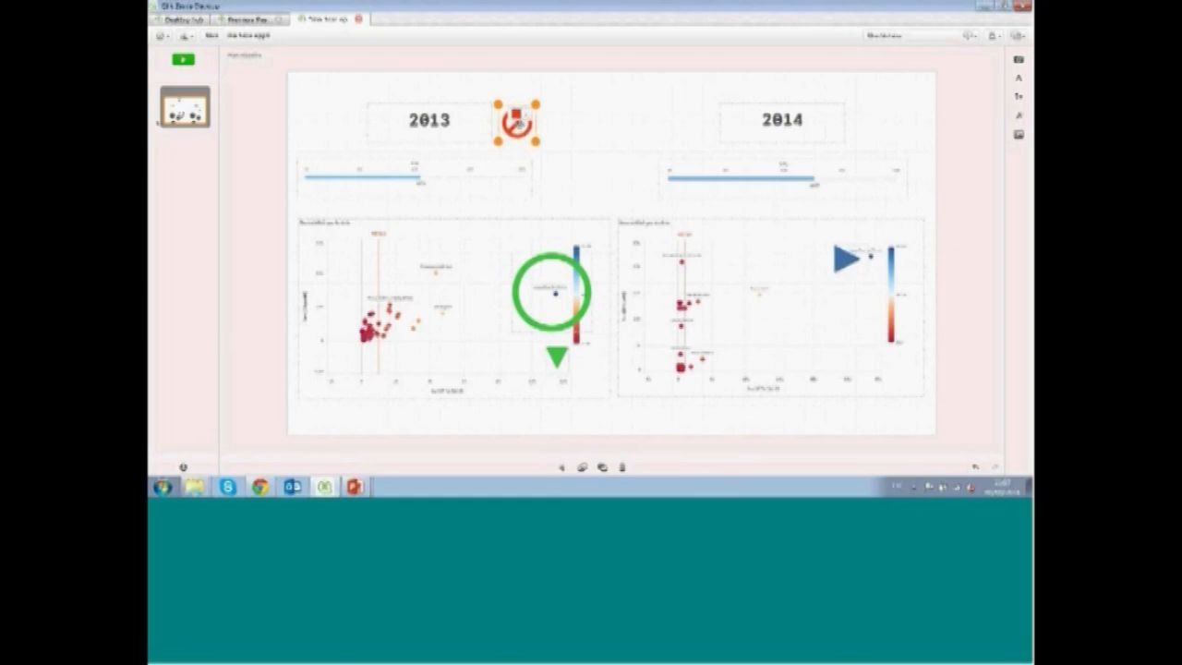
Add a green check mark shape next to the 2014 title
{"action": "left_click", "coordinate": [1023, 114]}
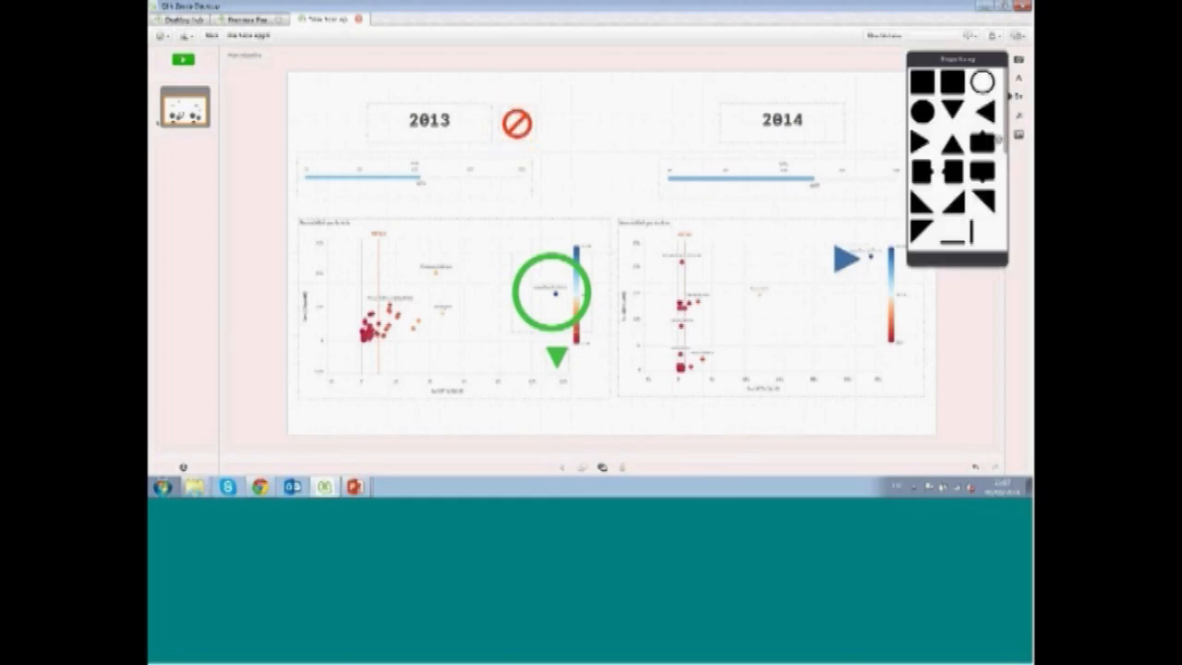
{"action": "left_click_drag", "start_coordinate": [1006, 143], "coordinate": [1006, 242]}
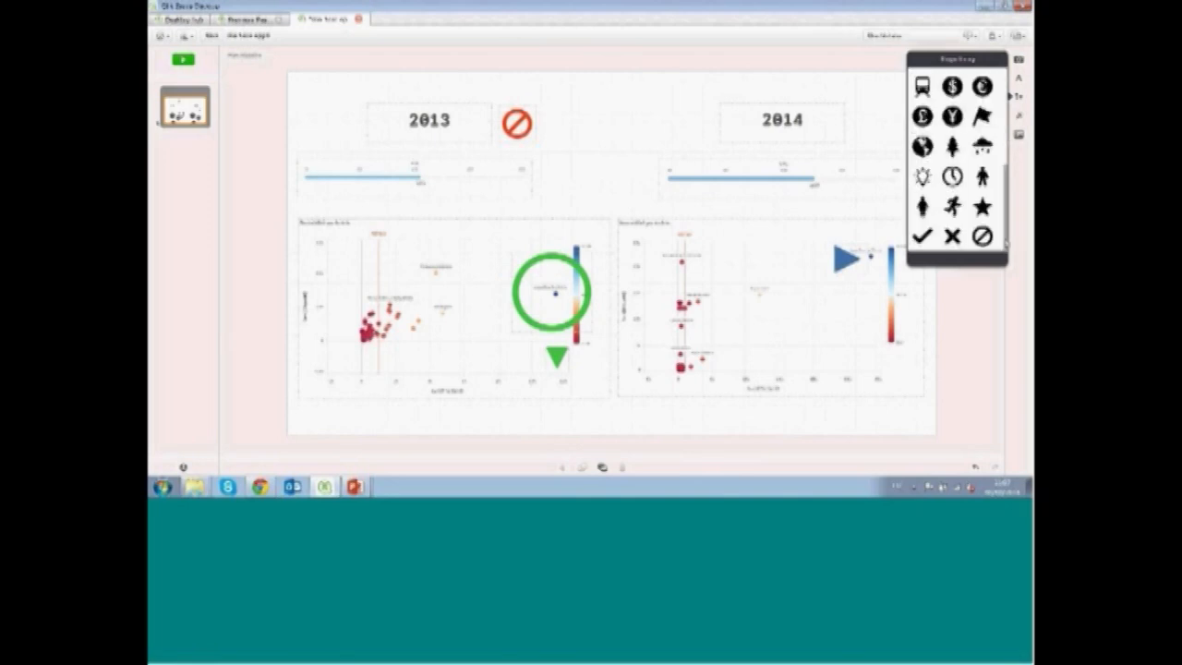
{"action": "left_click_drag", "start_coordinate": [921, 237], "coordinate": [688, 143]}
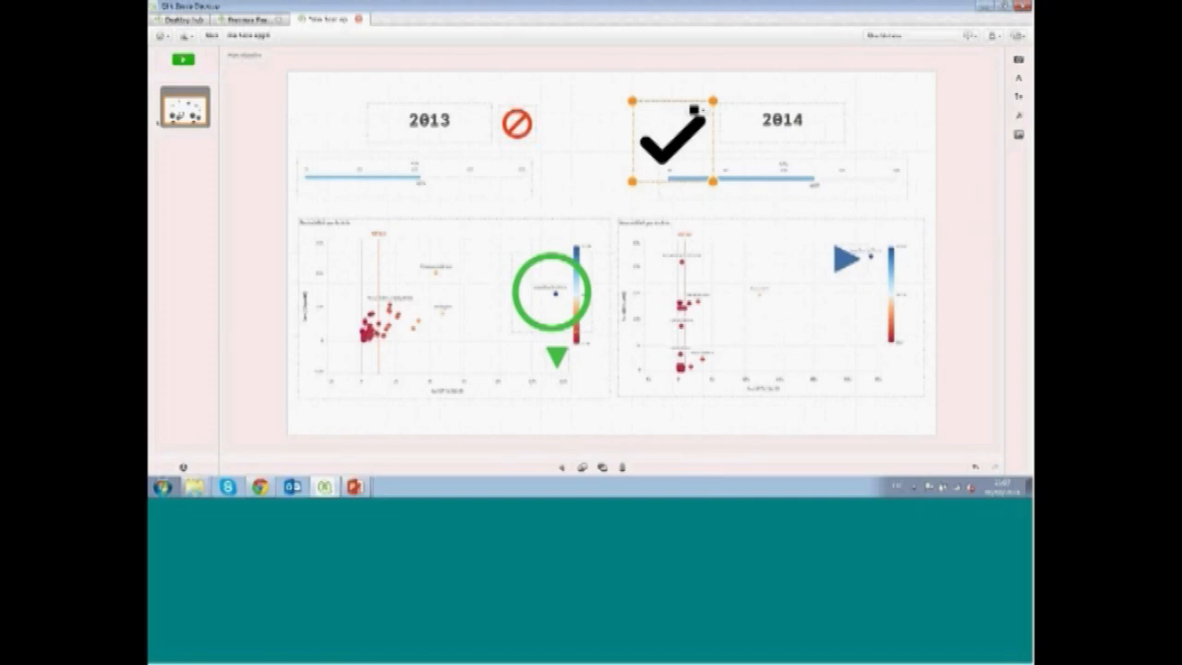
{"action": "left_click_drag", "start_coordinate": [635, 180], "coordinate": [679, 138]}
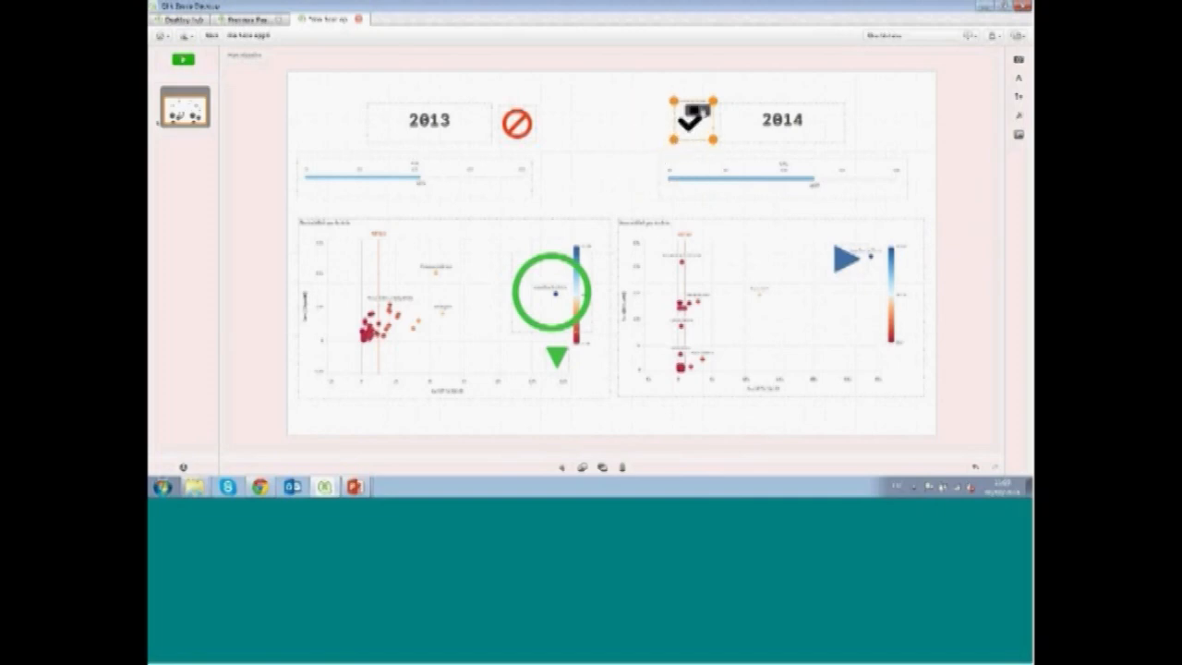
{"action": "left_click", "coordinate": [695, 112]}
{"action": "left_click", "coordinate": [689, 169]}
{"action": "left_click_drag", "start_coordinate": [694, 126], "coordinate": [695, 130]}
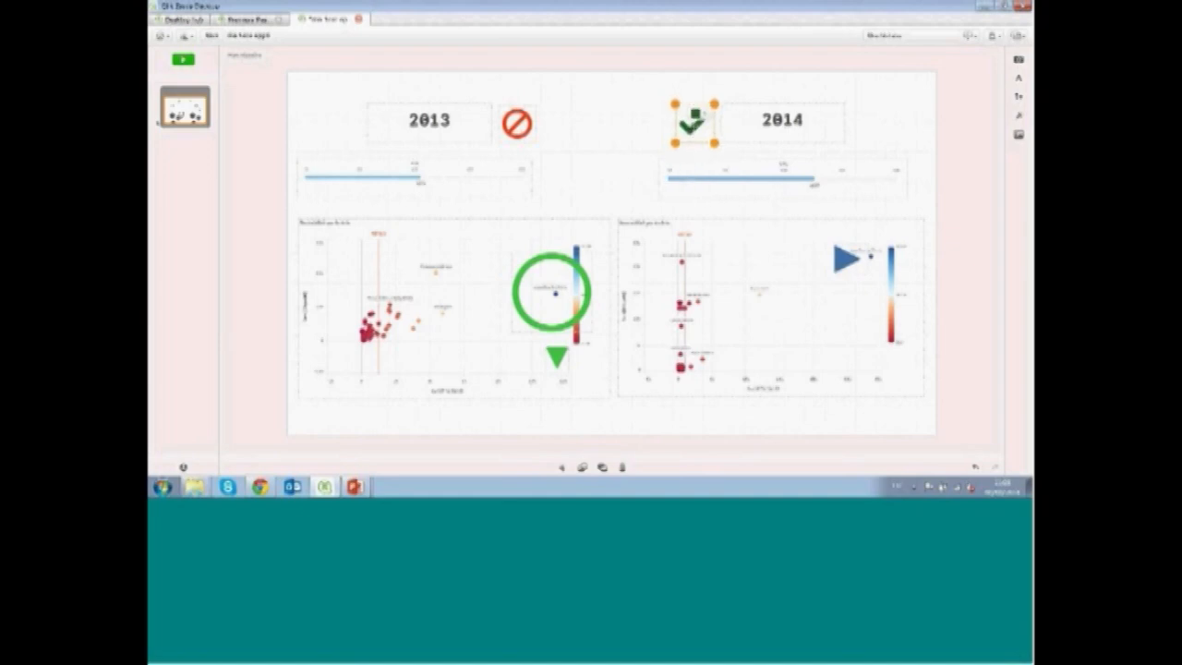
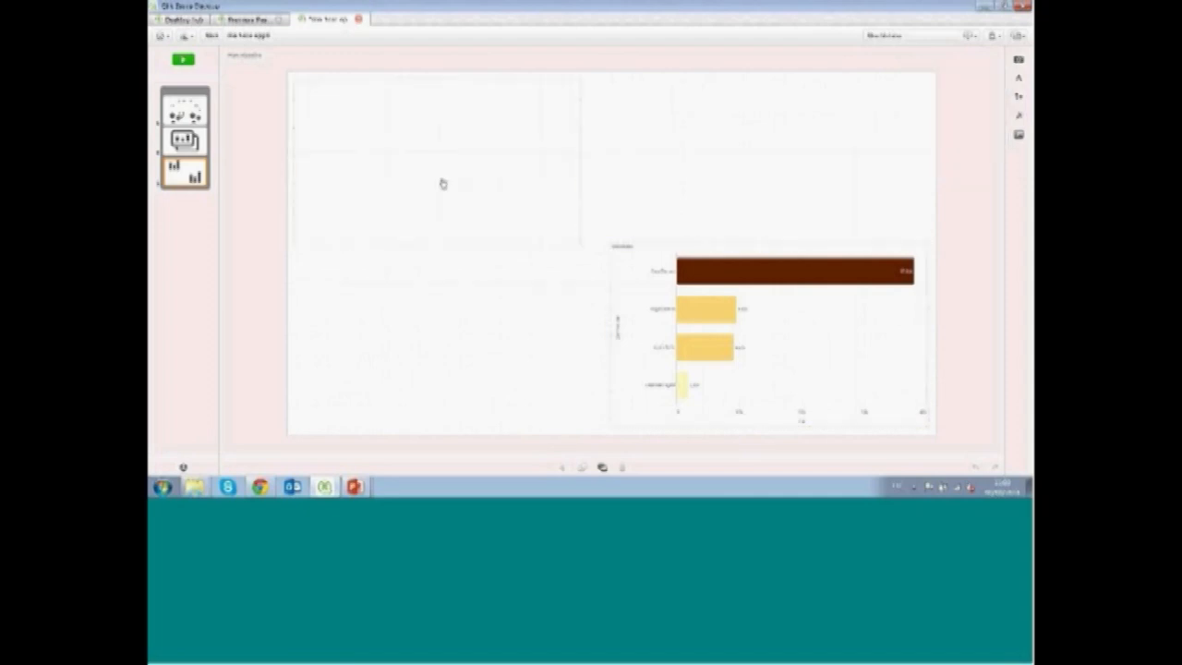
Highlight the lowest bar as the data point in the upper-left bar chart snapshot
{"action": "left_click", "coordinate": [552, 63]}
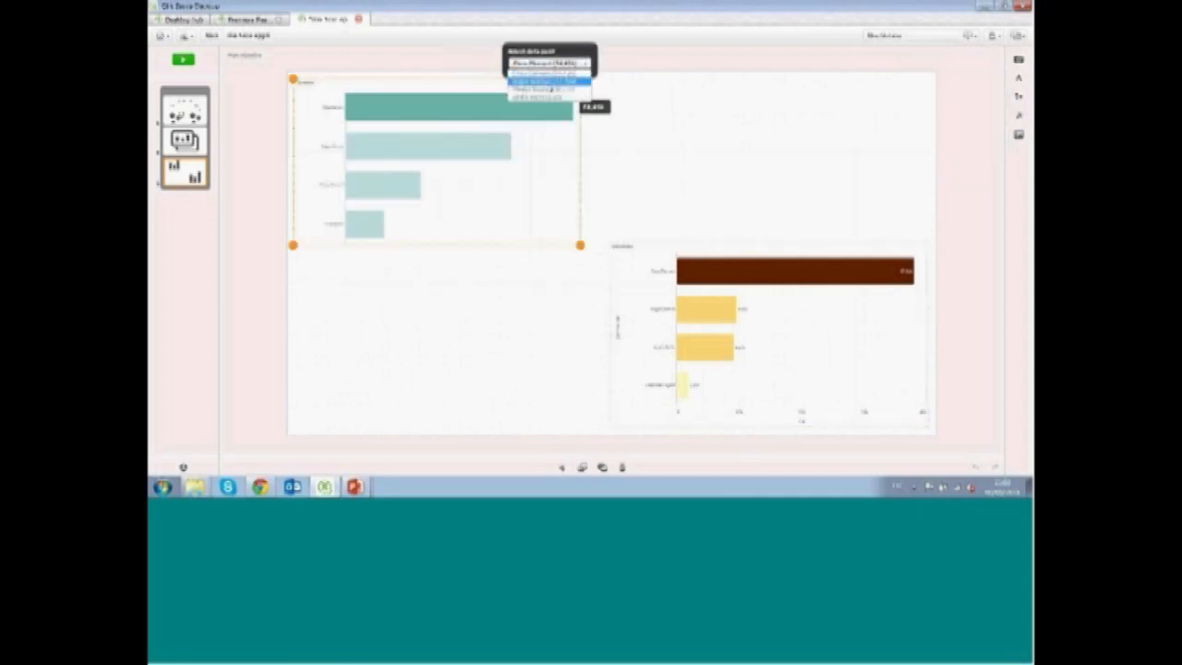
{"action": "left_click", "coordinate": [552, 97]}
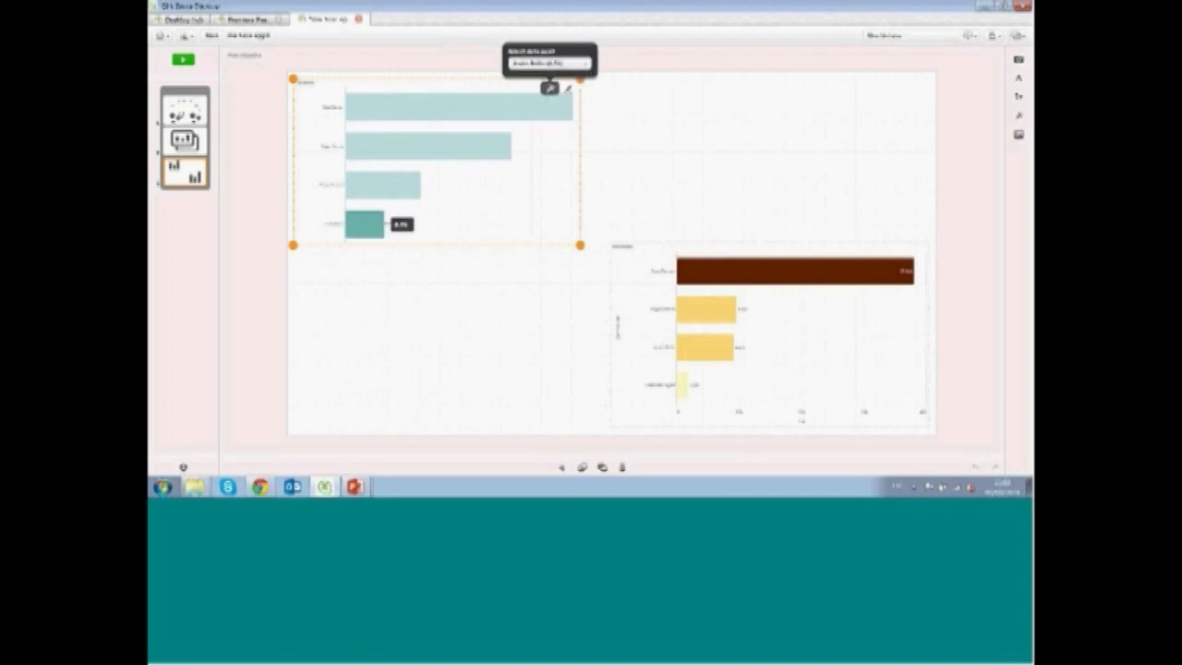
Apply a highlight effect to the lower-right bar chart and highlight its third bar
{"action": "left_click", "coordinate": [1016, 115]}
{"action": "left_click_drag", "start_coordinate": [969, 139], "coordinate": [781, 322]}
{"action": "left_click", "coordinate": [894, 226]}
{"action": "left_click", "coordinate": [888, 253]}
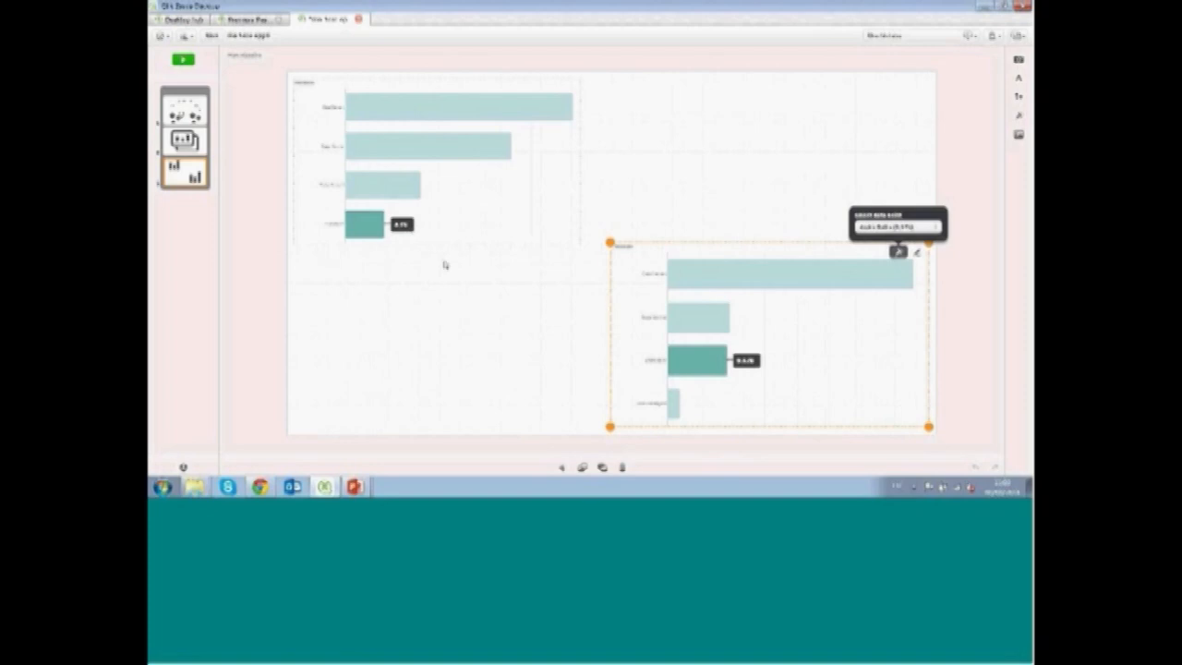
{"action": "left_click", "coordinate": [699, 164]}
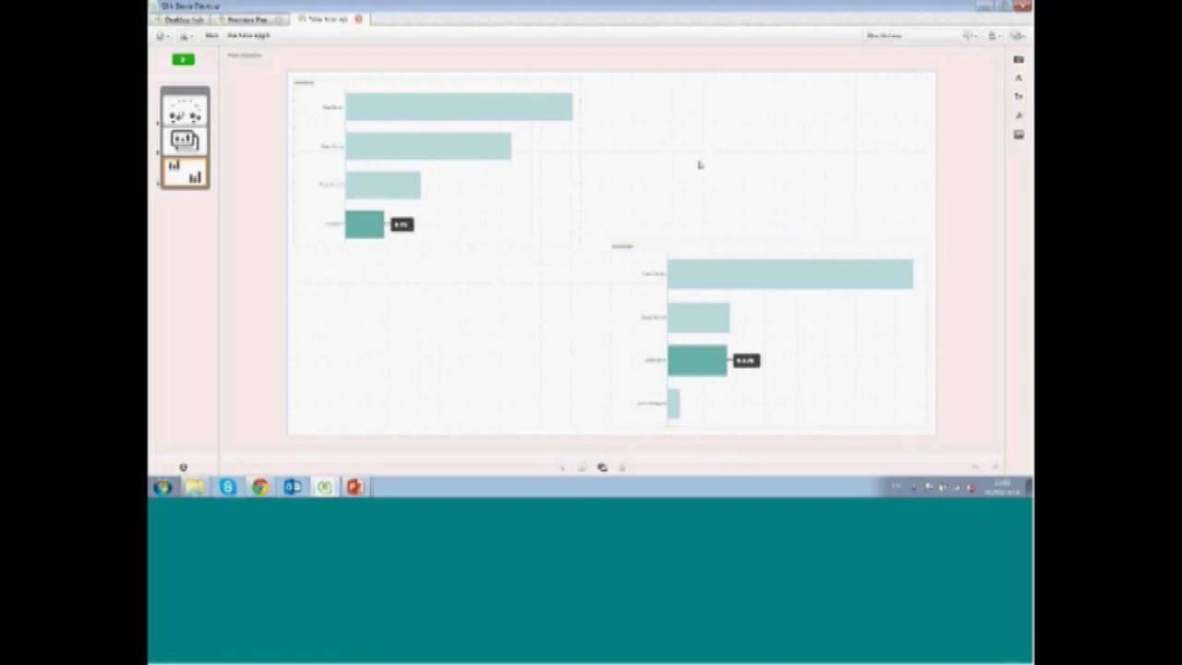
Add a lightbulb shape to the upper-right area of the slide and colour it light blue
{"action": "left_click", "coordinate": [1019, 98]}
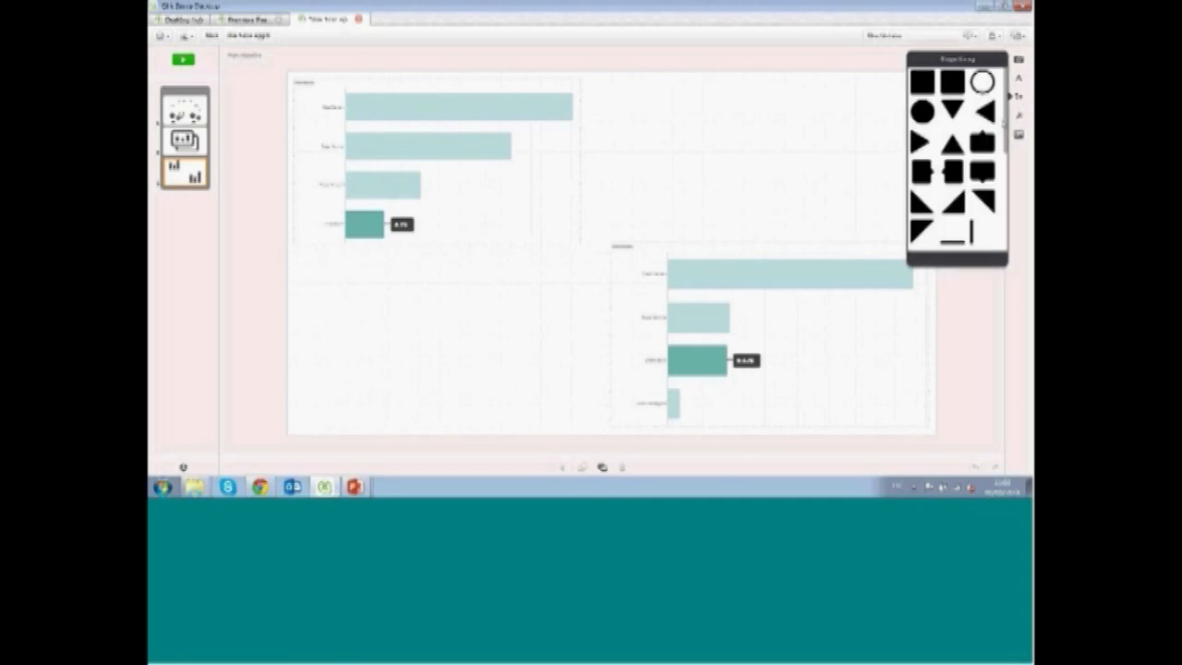
{"action": "scroll", "coordinate": [956, 157], "scroll_direction": "down", "scroll_amount": 5}
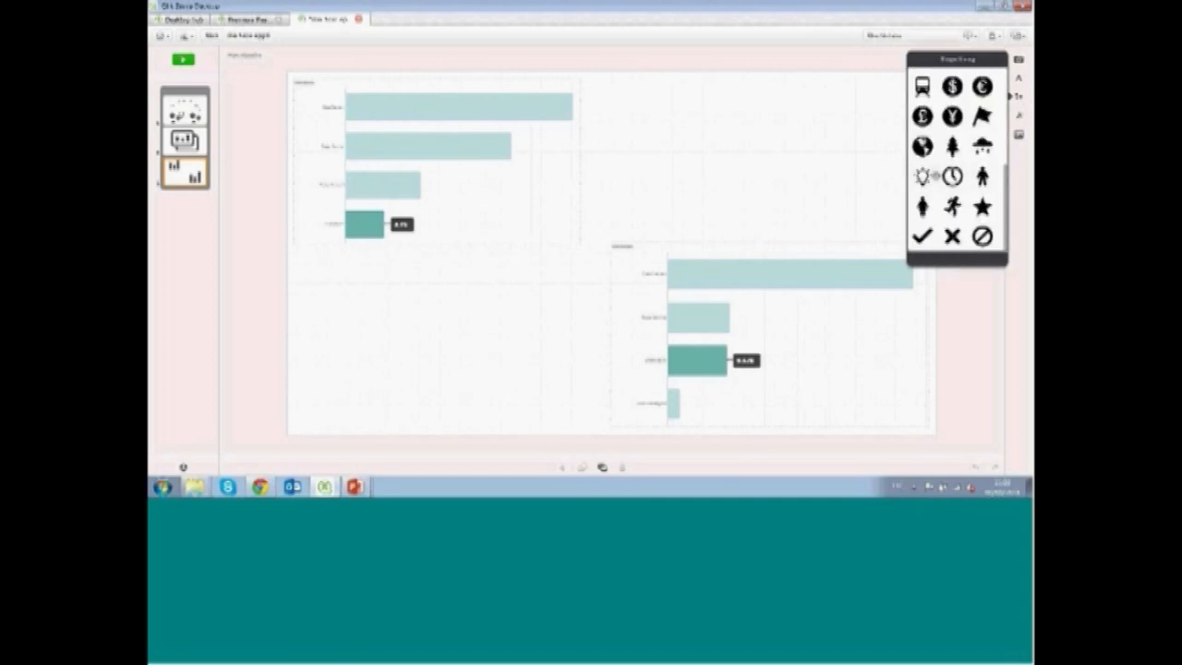
{"action": "left_click_drag", "start_coordinate": [922, 177], "coordinate": [789, 163]}
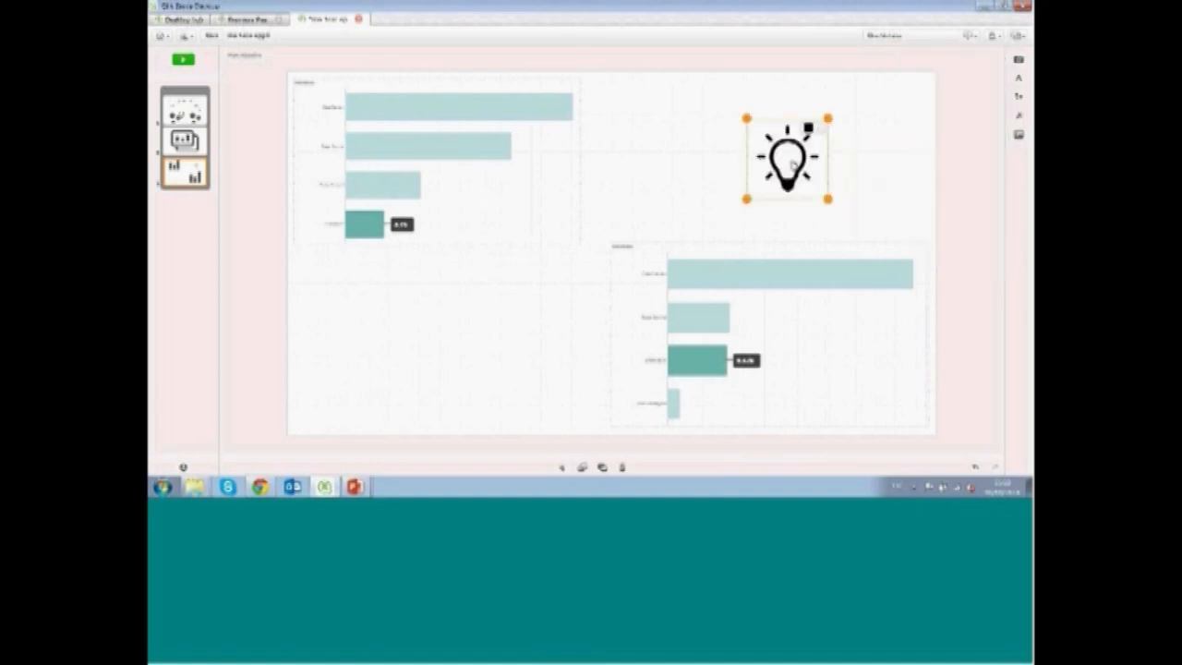
{"action": "left_click", "coordinate": [812, 127]}
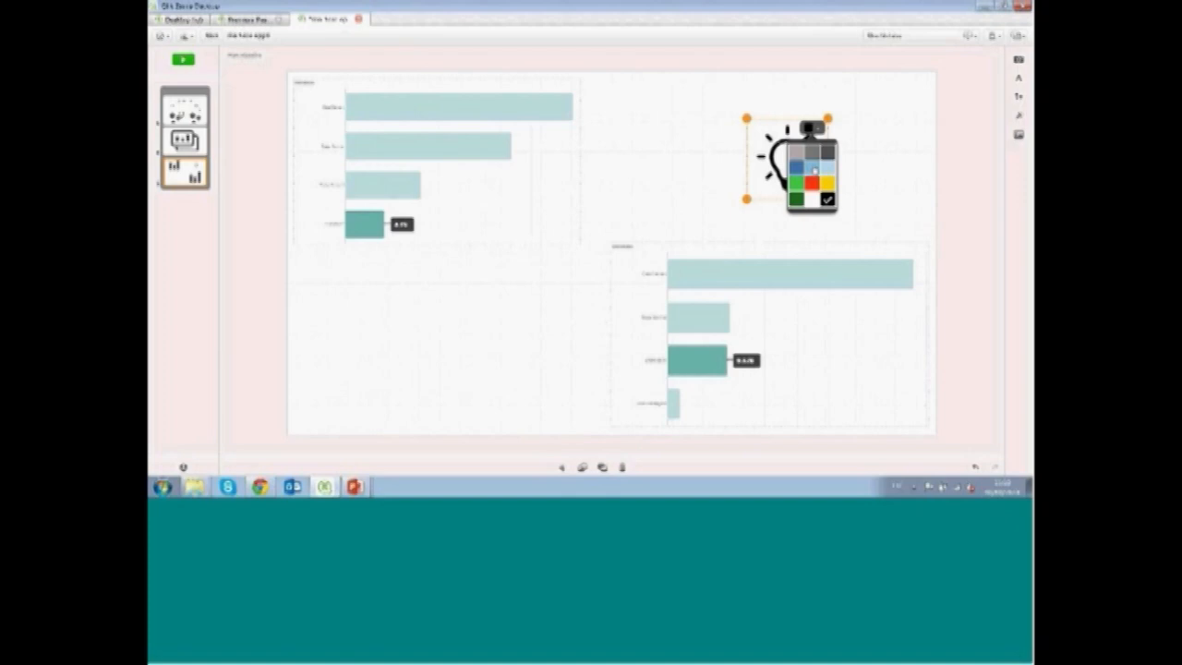
{"action": "left_click", "coordinate": [813, 168]}
{"action": "left_click", "coordinate": [606, 180]}
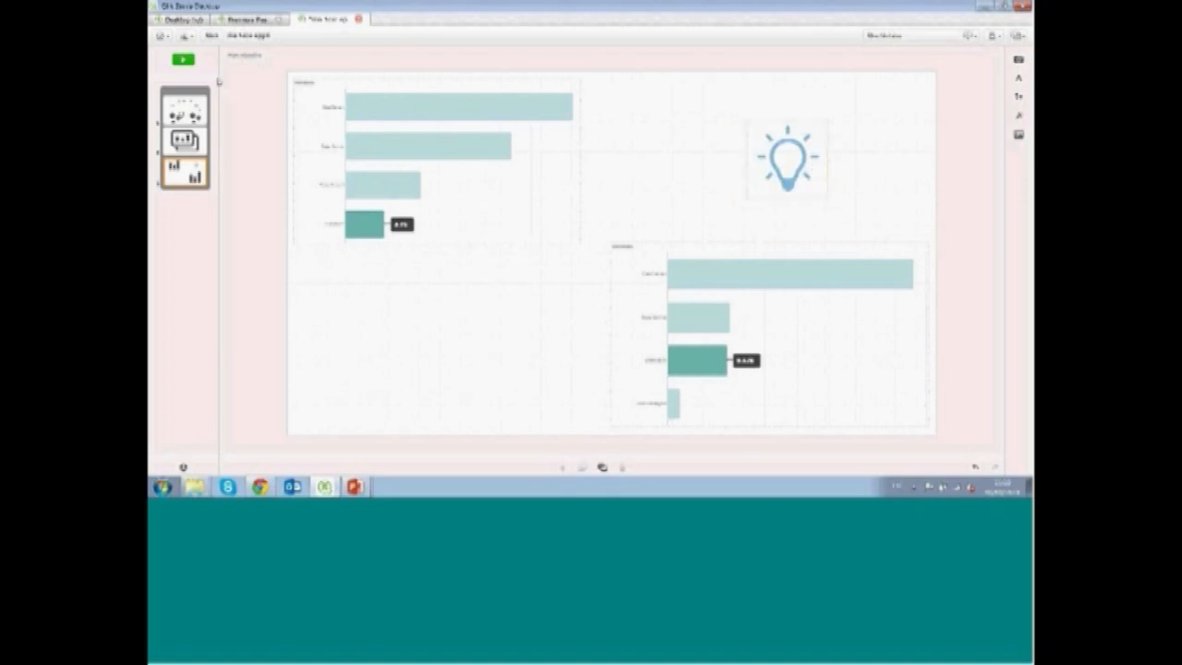
Select the first slide and play the story from the beginning
{"action": "left_click", "coordinate": [212, 36]}
{"action": "left_click", "coordinate": [184, 108]}
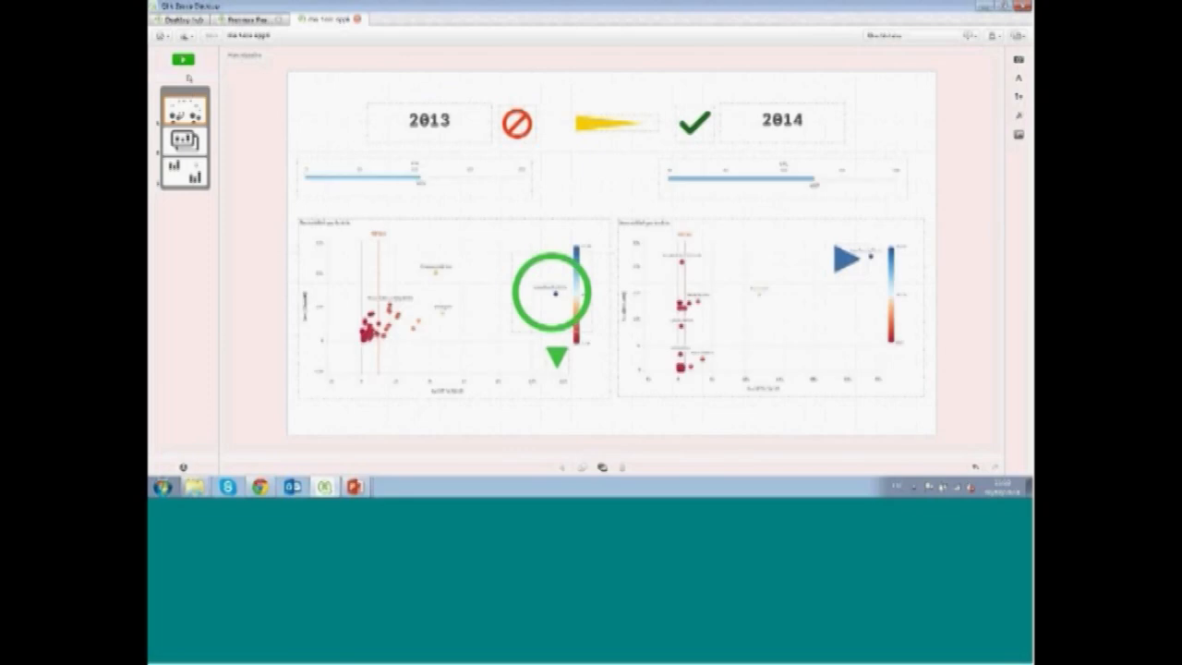
{"action": "left_click", "coordinate": [184, 61]}
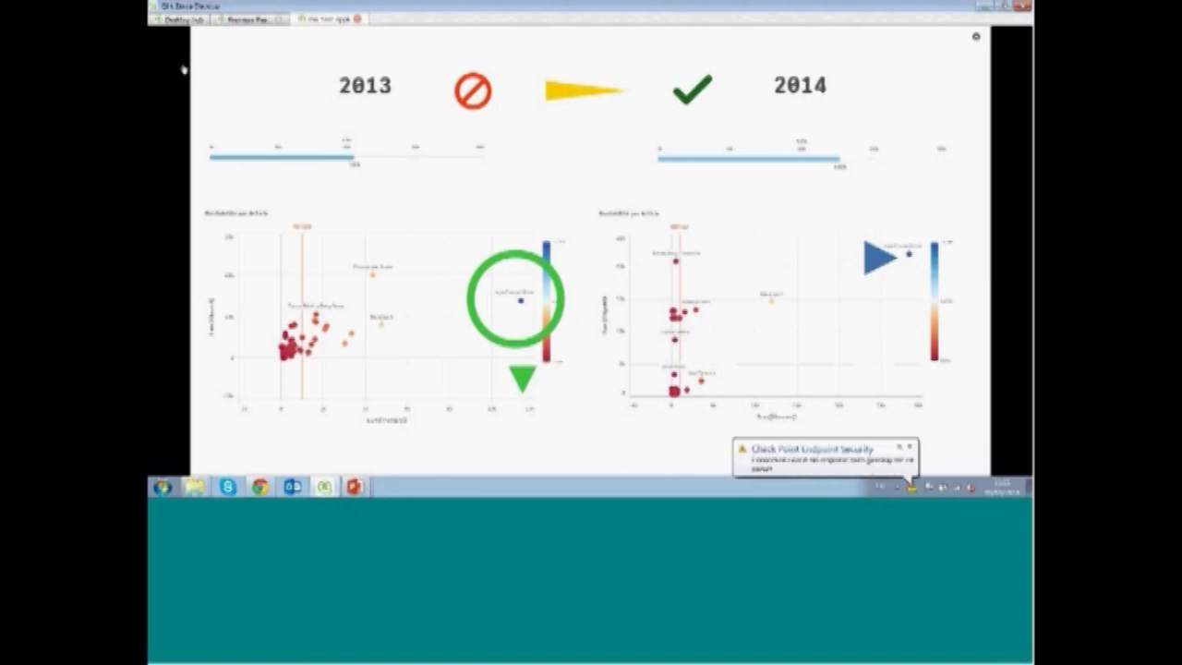
Advance to the Analyse sheet slide and select several categories in the treemap
{"action": "key", "text": "Right"}
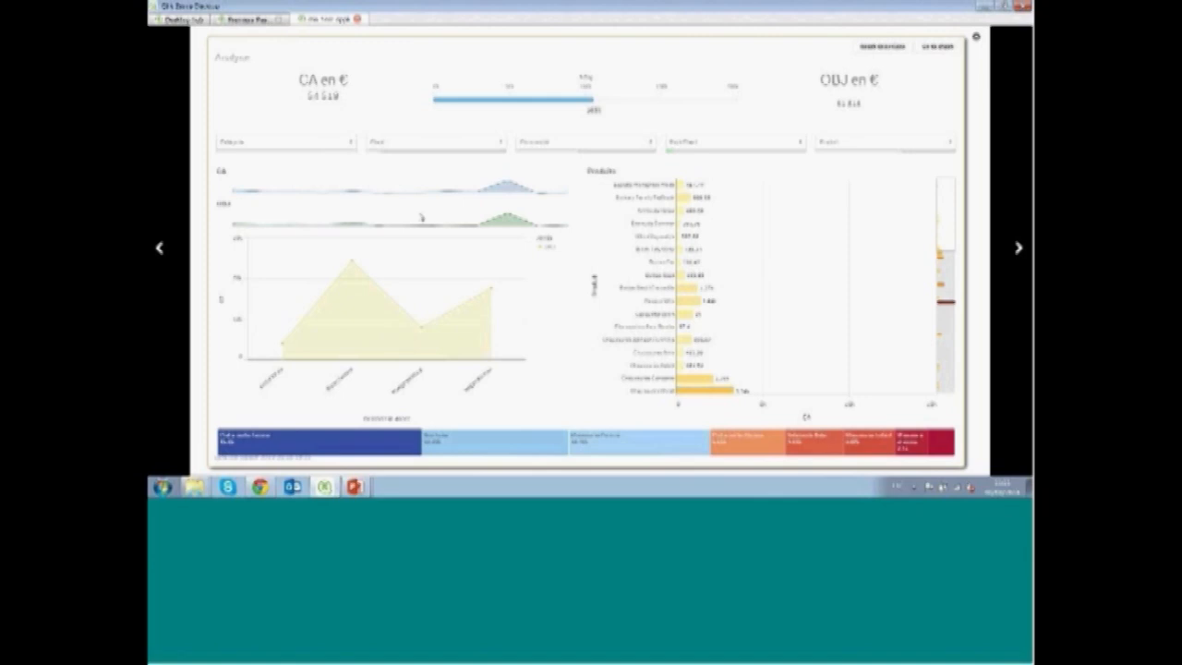
{"action": "left_click", "coordinate": [282, 149]}
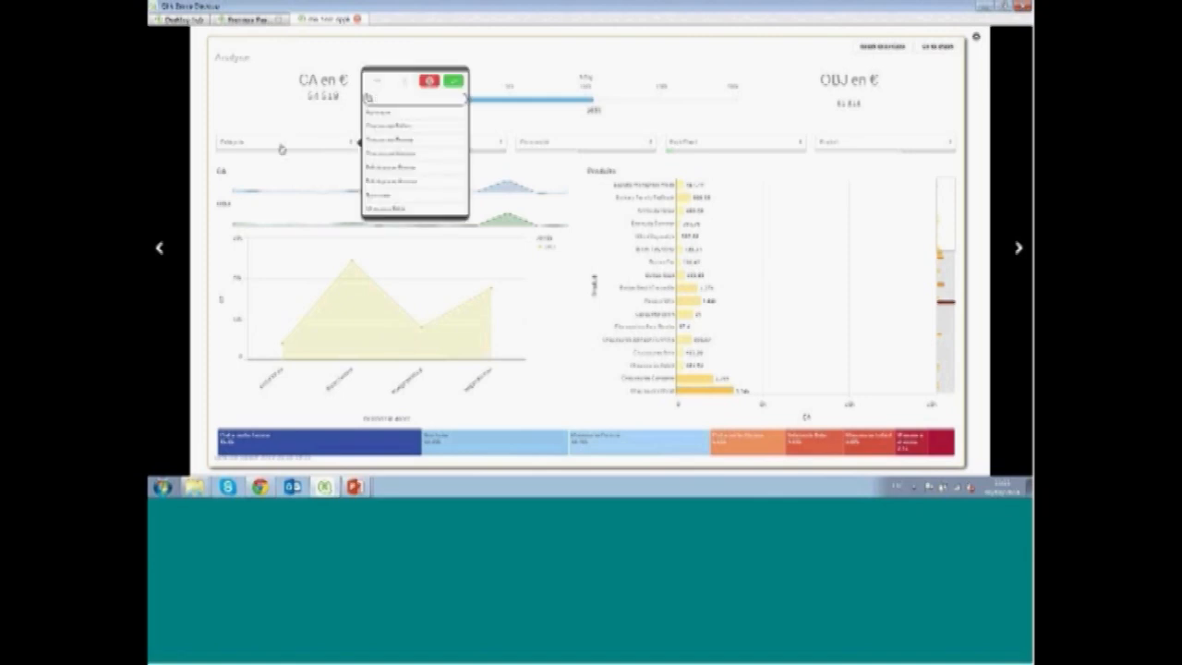
{"action": "left_click", "coordinate": [343, 446]}
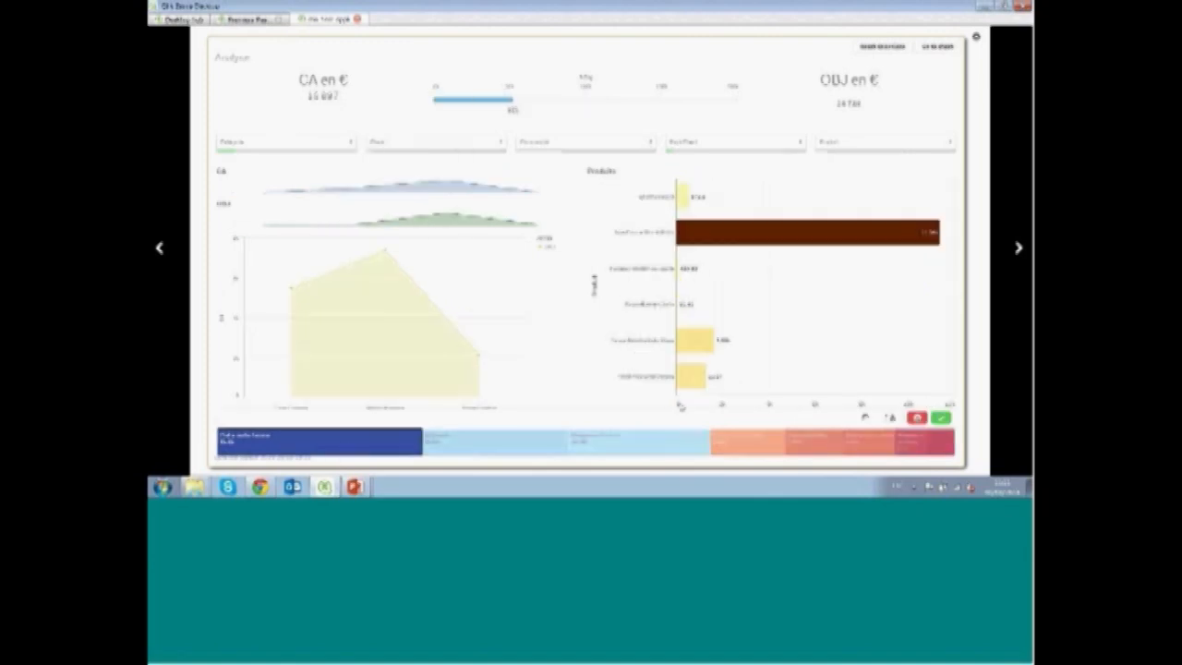
{"action": "left_click", "coordinate": [864, 417]}
{"action": "mouse_move", "coordinate": [854, 446]}
{"action": "left_mouse_down"}
{"action": "mouse_move", "coordinate": [757, 440]}
{"action": "mouse_move", "coordinate": [675, 395]}
{"action": "mouse_move", "coordinate": [547, 460]}
{"action": "left_mouse_up"}
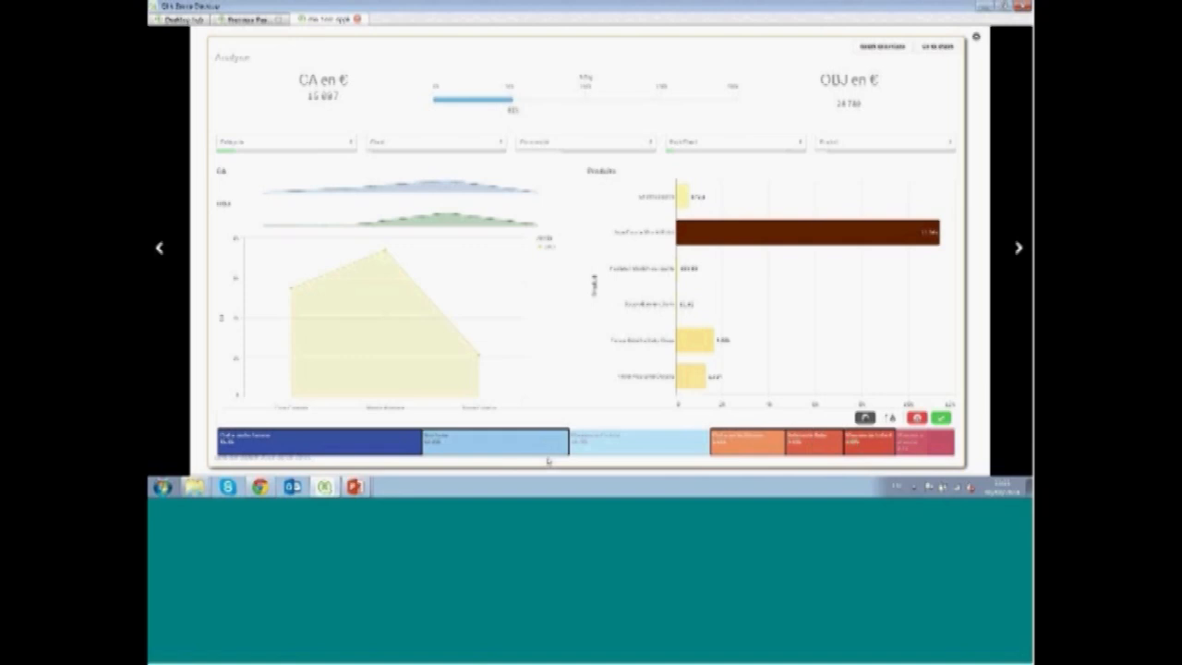
{"action": "left_click", "coordinate": [941, 417]}
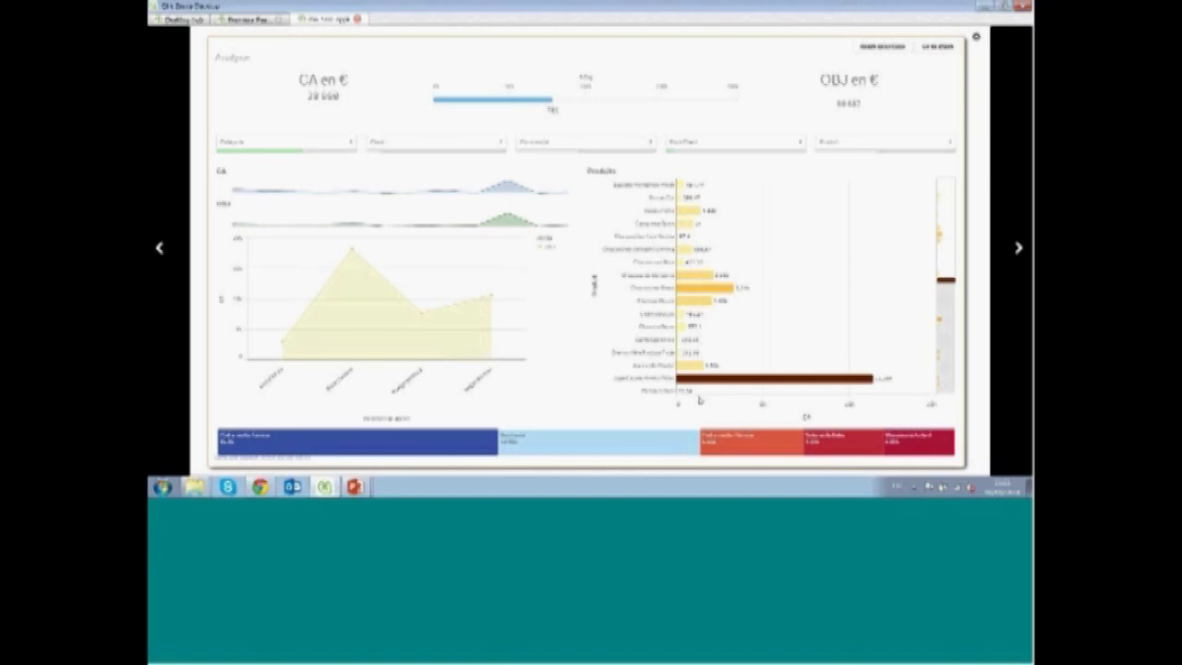
Select a range of CA values along the axis of the Produits bar chart
{"action": "left_click_drag", "start_coordinate": [699, 400], "coordinate": [938, 404]}
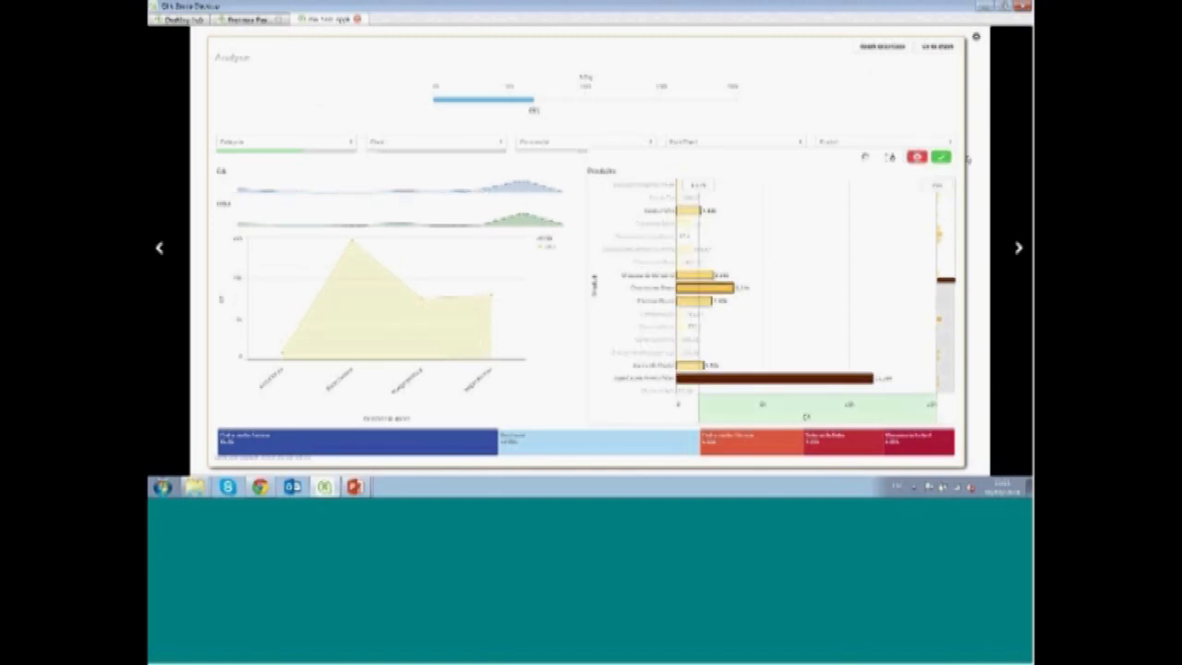
{"action": "left_click", "coordinate": [940, 158]}
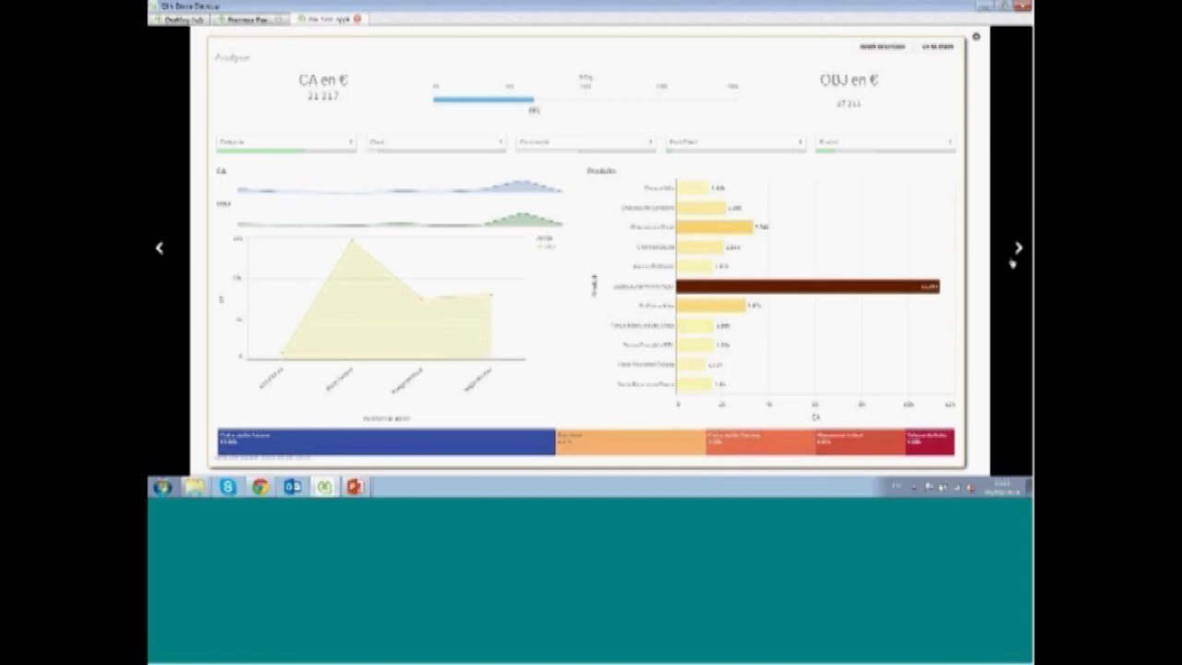
Advance to the lightbulb slide and open the source sheet of its highlighted bar chart
{"action": "left_click", "coordinate": [1019, 248]}
{"action": "left_click", "coordinate": [1019, 247]}
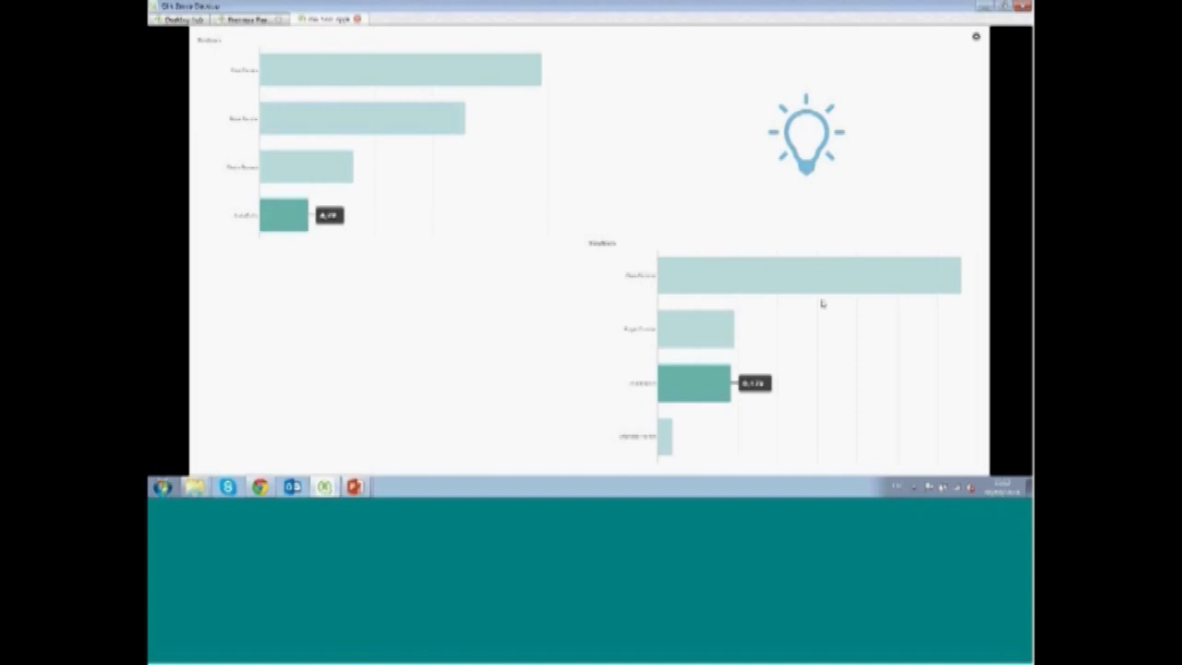
{"action": "left_click", "coordinate": [745, 320]}
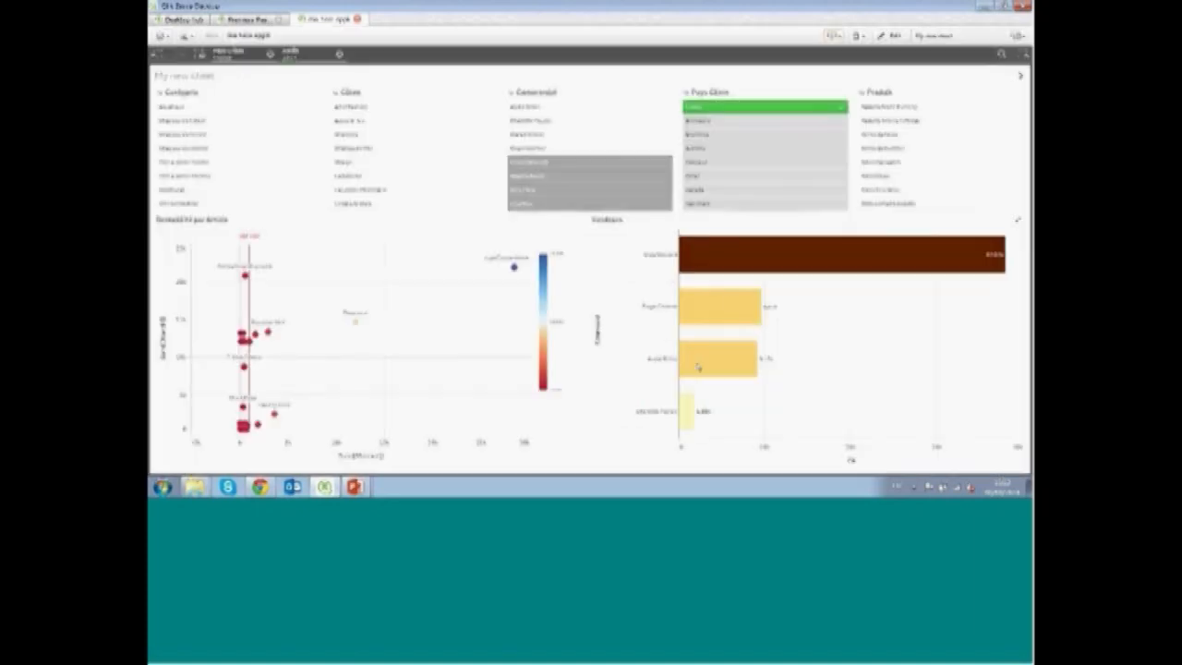
Make selections in the Commercial, Catégorie and Pays Client filter panes of the sheet
{"action": "left_click", "coordinate": [557, 109]}
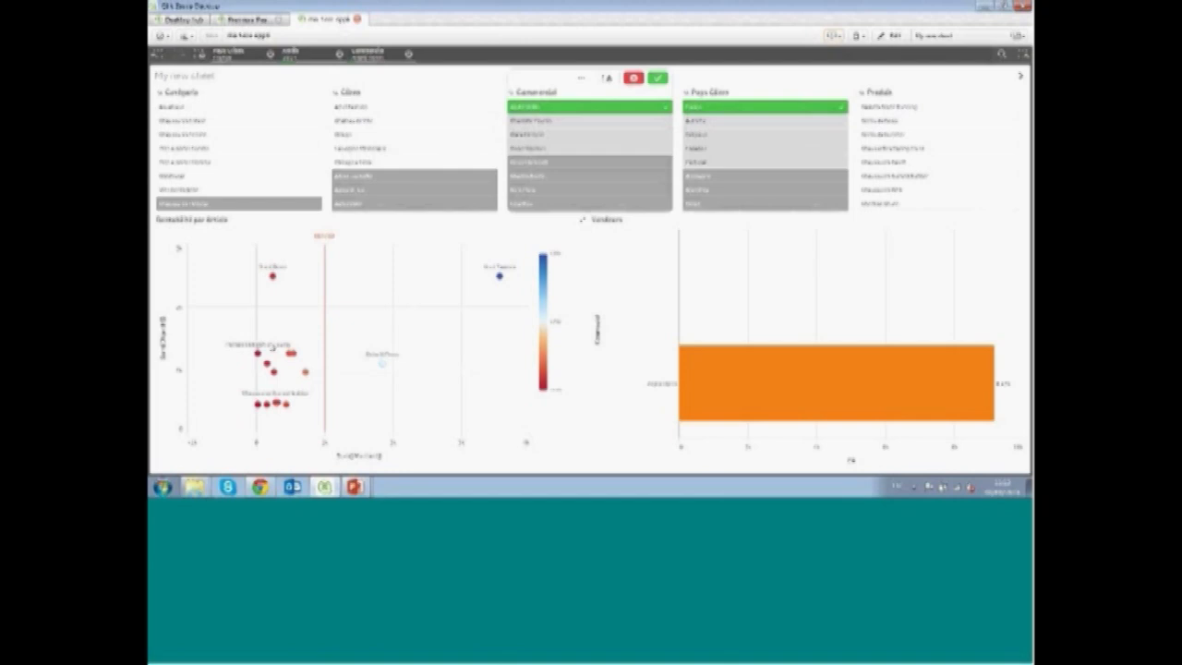
{"action": "mouse_move", "coordinate": [271, 348]}
{"action": "left_click", "coordinate": [211, 205]}
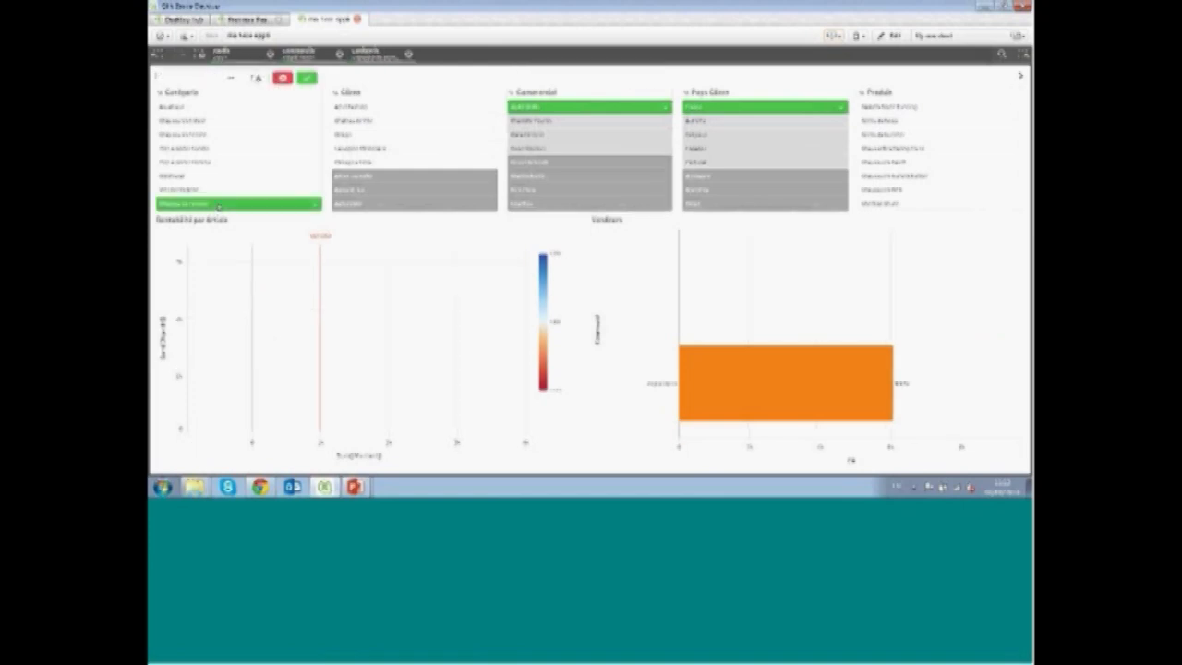
{"action": "left_click", "coordinate": [569, 109]}
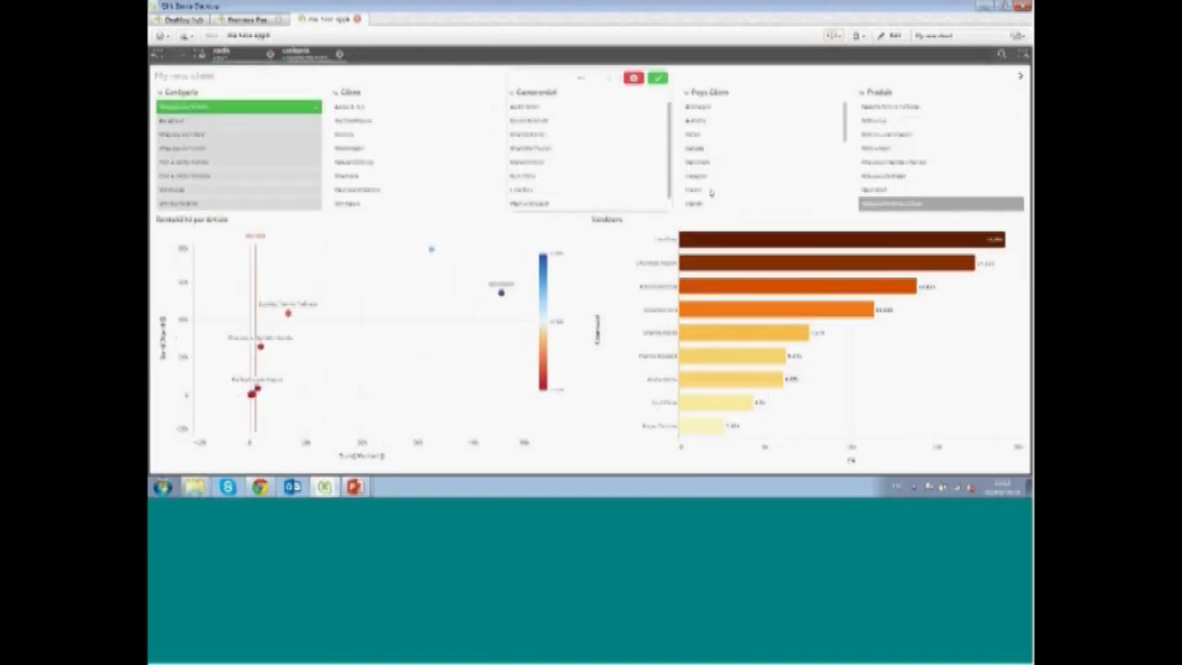
{"action": "left_click", "coordinate": [705, 189]}
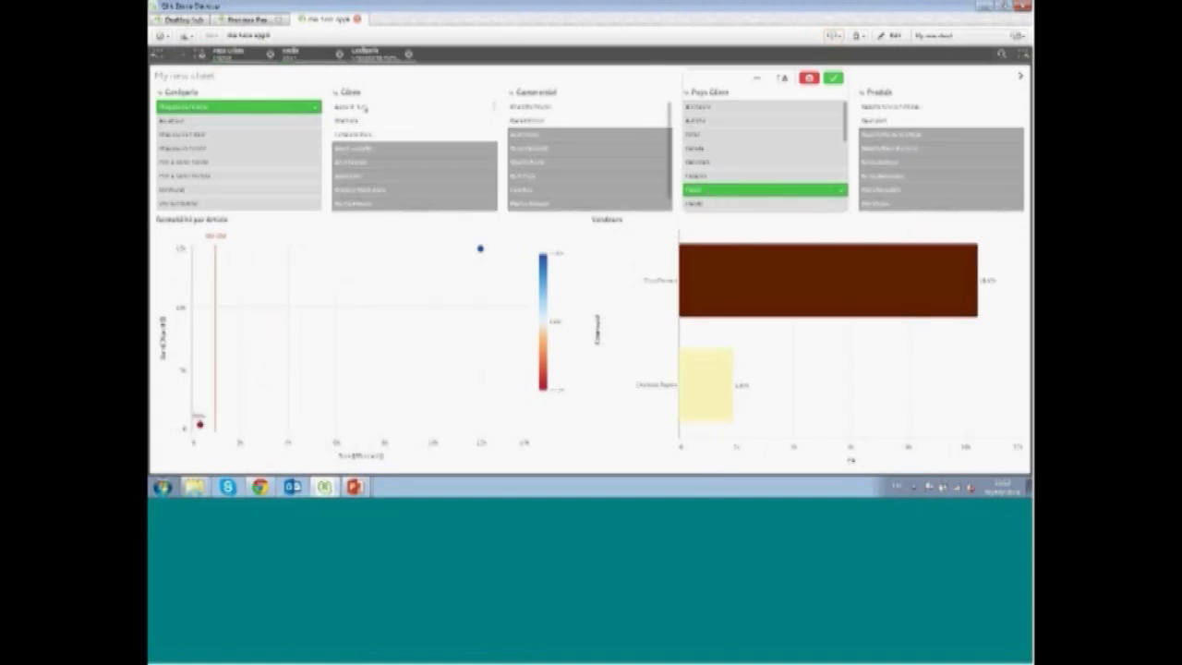
Browse to the next sheet and back, then return to the playing story
{"action": "left_click", "coordinate": [1020, 78]}
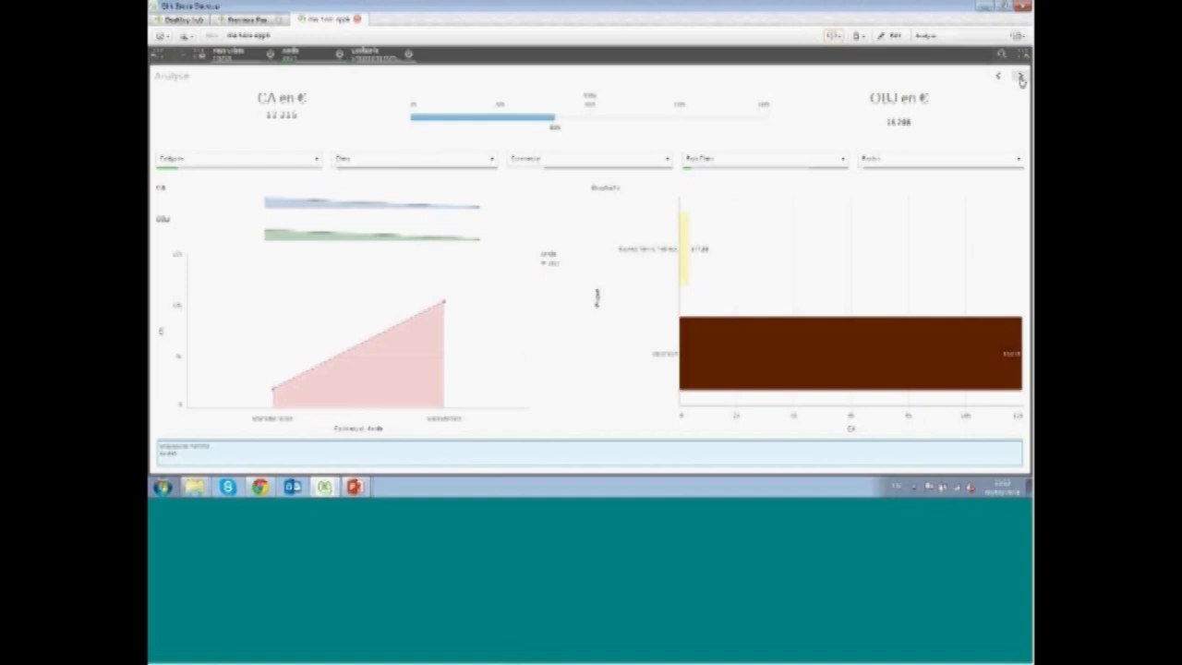
{"action": "left_click", "coordinate": [1000, 78]}
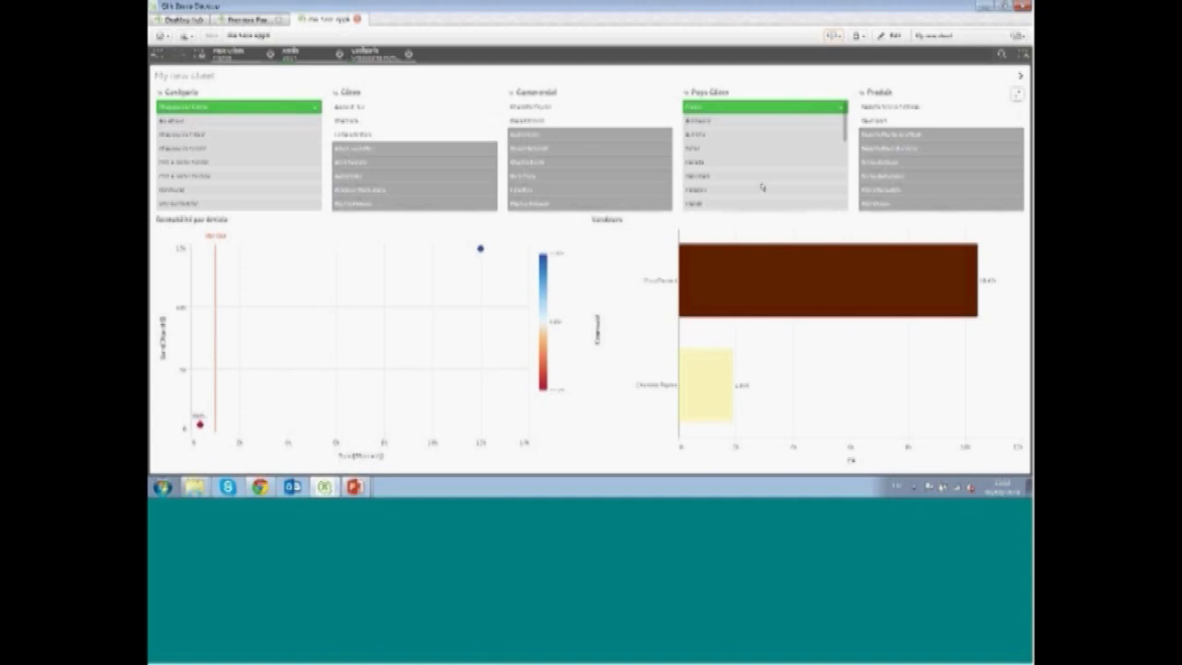
{"action": "left_click", "coordinate": [832, 36]}
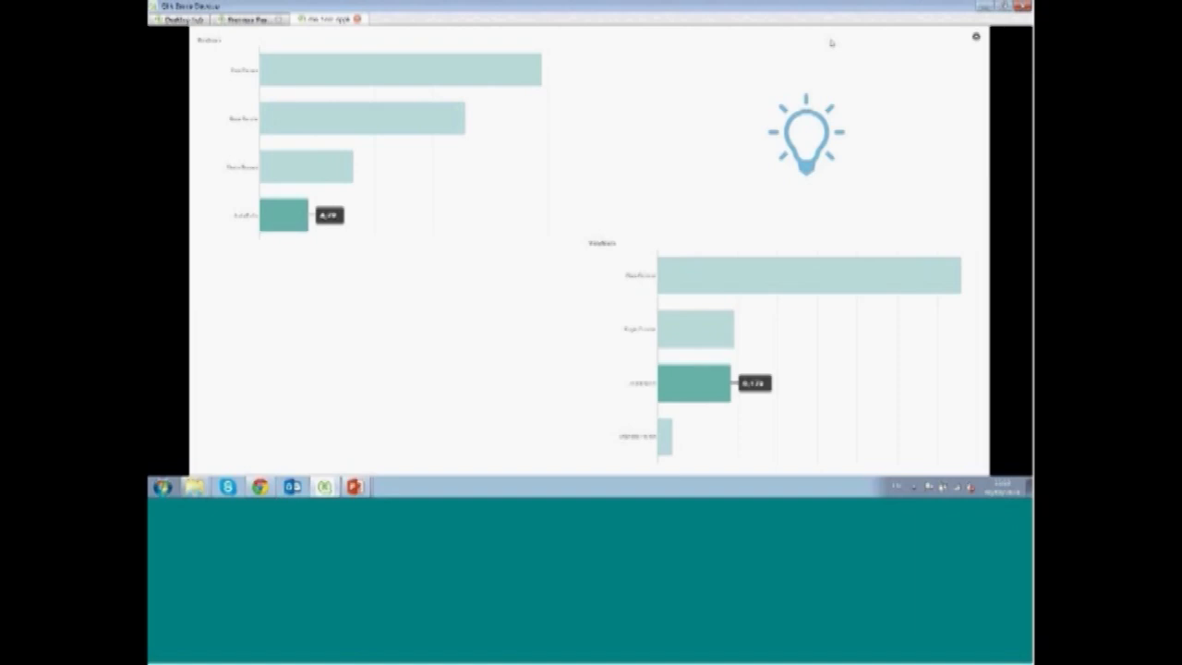
{"action": "key", "text": "alt+Tab"}
{"action": "key", "text": "alt+Tab"}
{"action": "key", "text": "alt+Tab"}
{"action": "key", "text": "alt+Tab"}
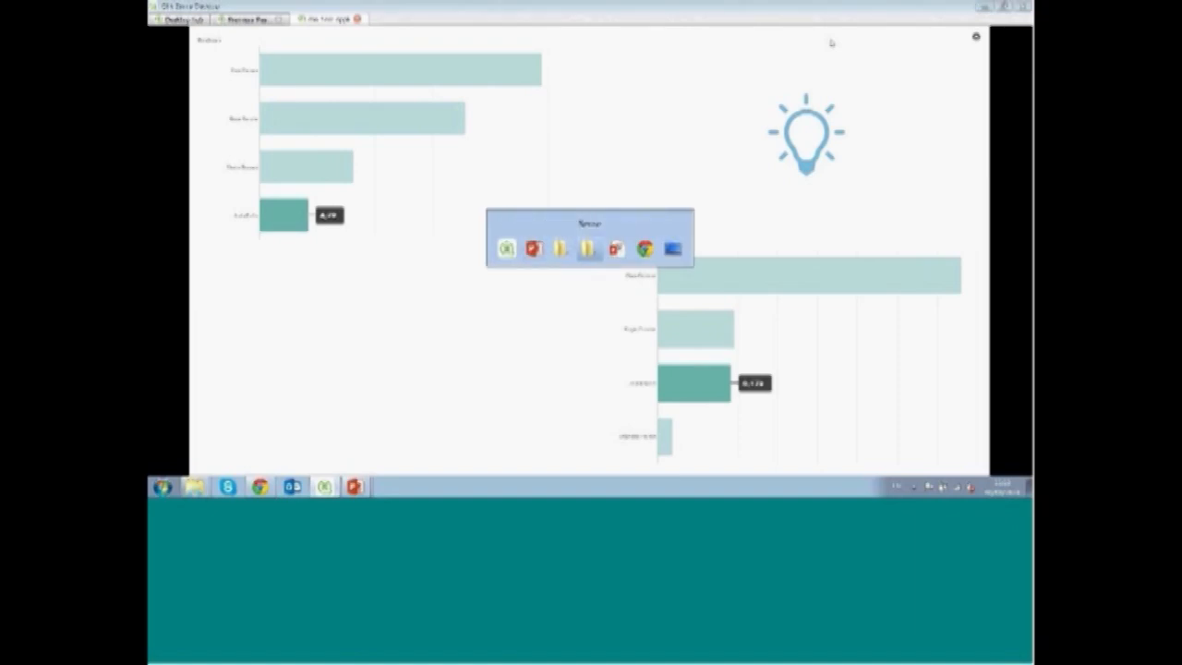